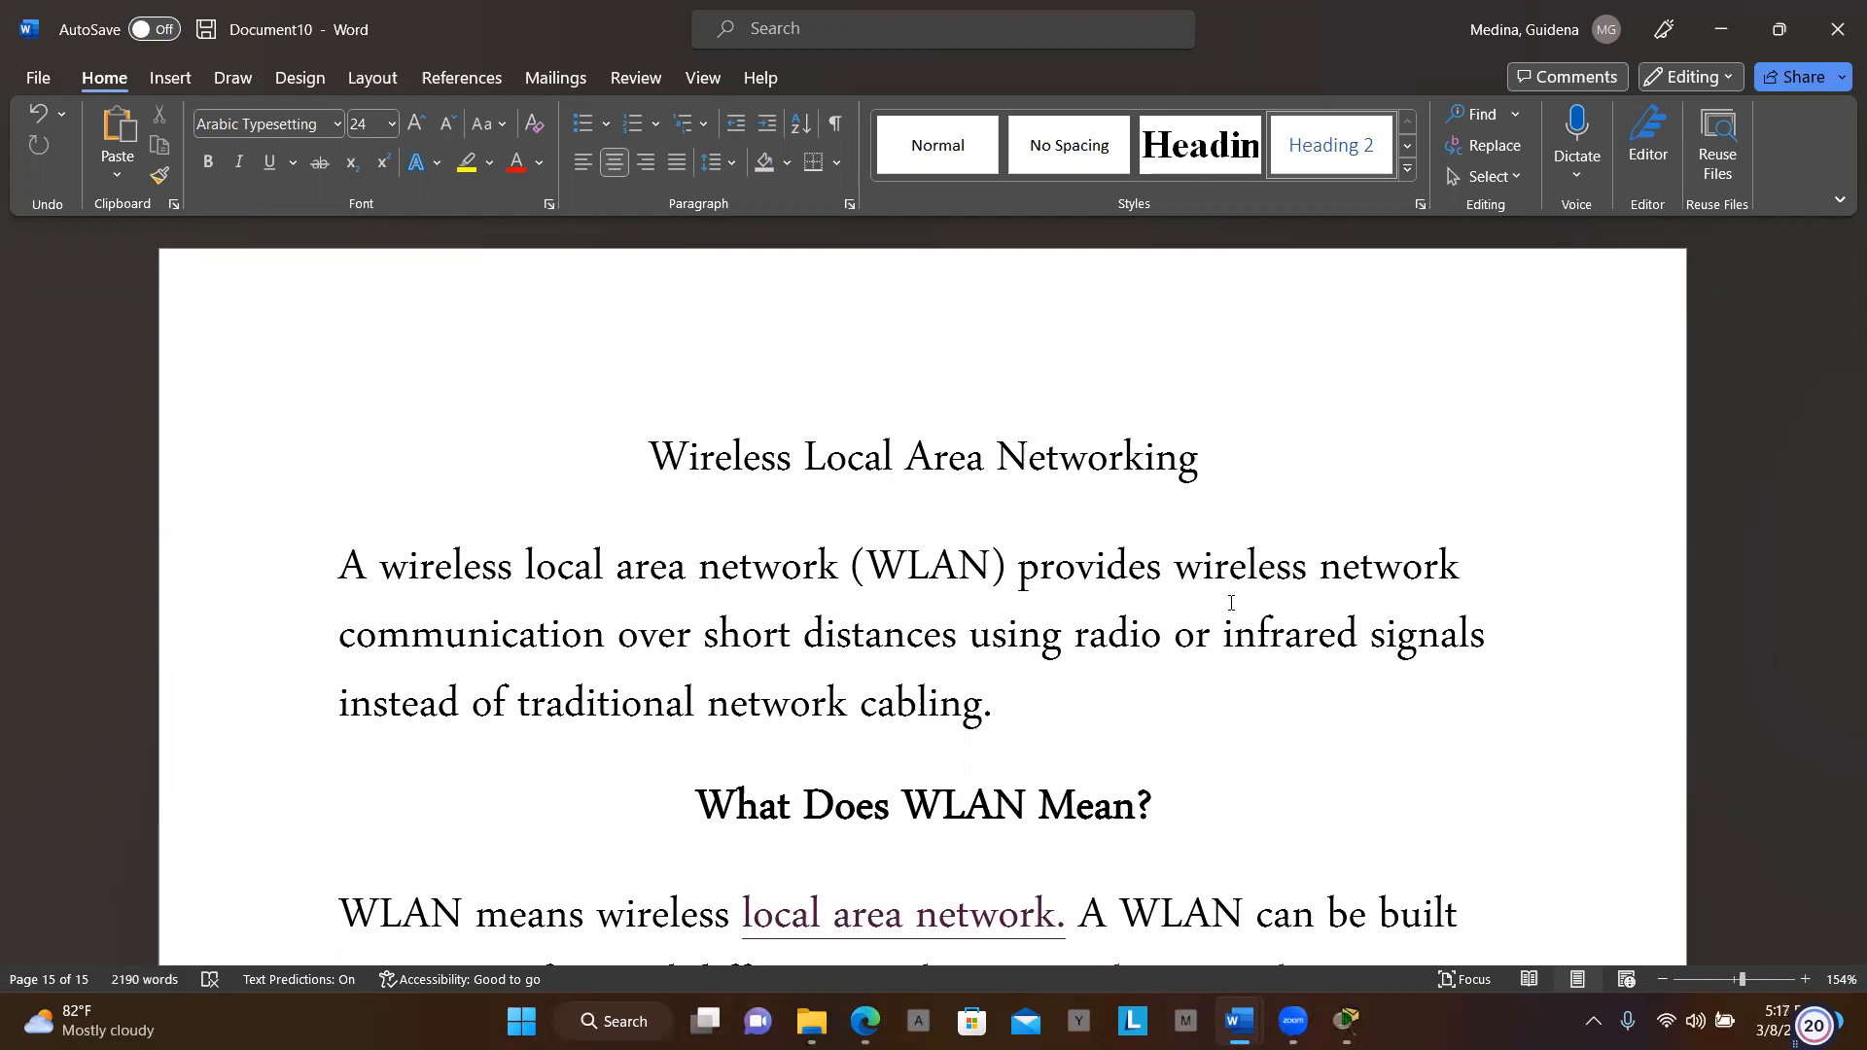
# Scroll the Word article down until the High mobility bullet about offices, airports and cafes is visible
pyautogui.scroll(-3, 1231, 603)
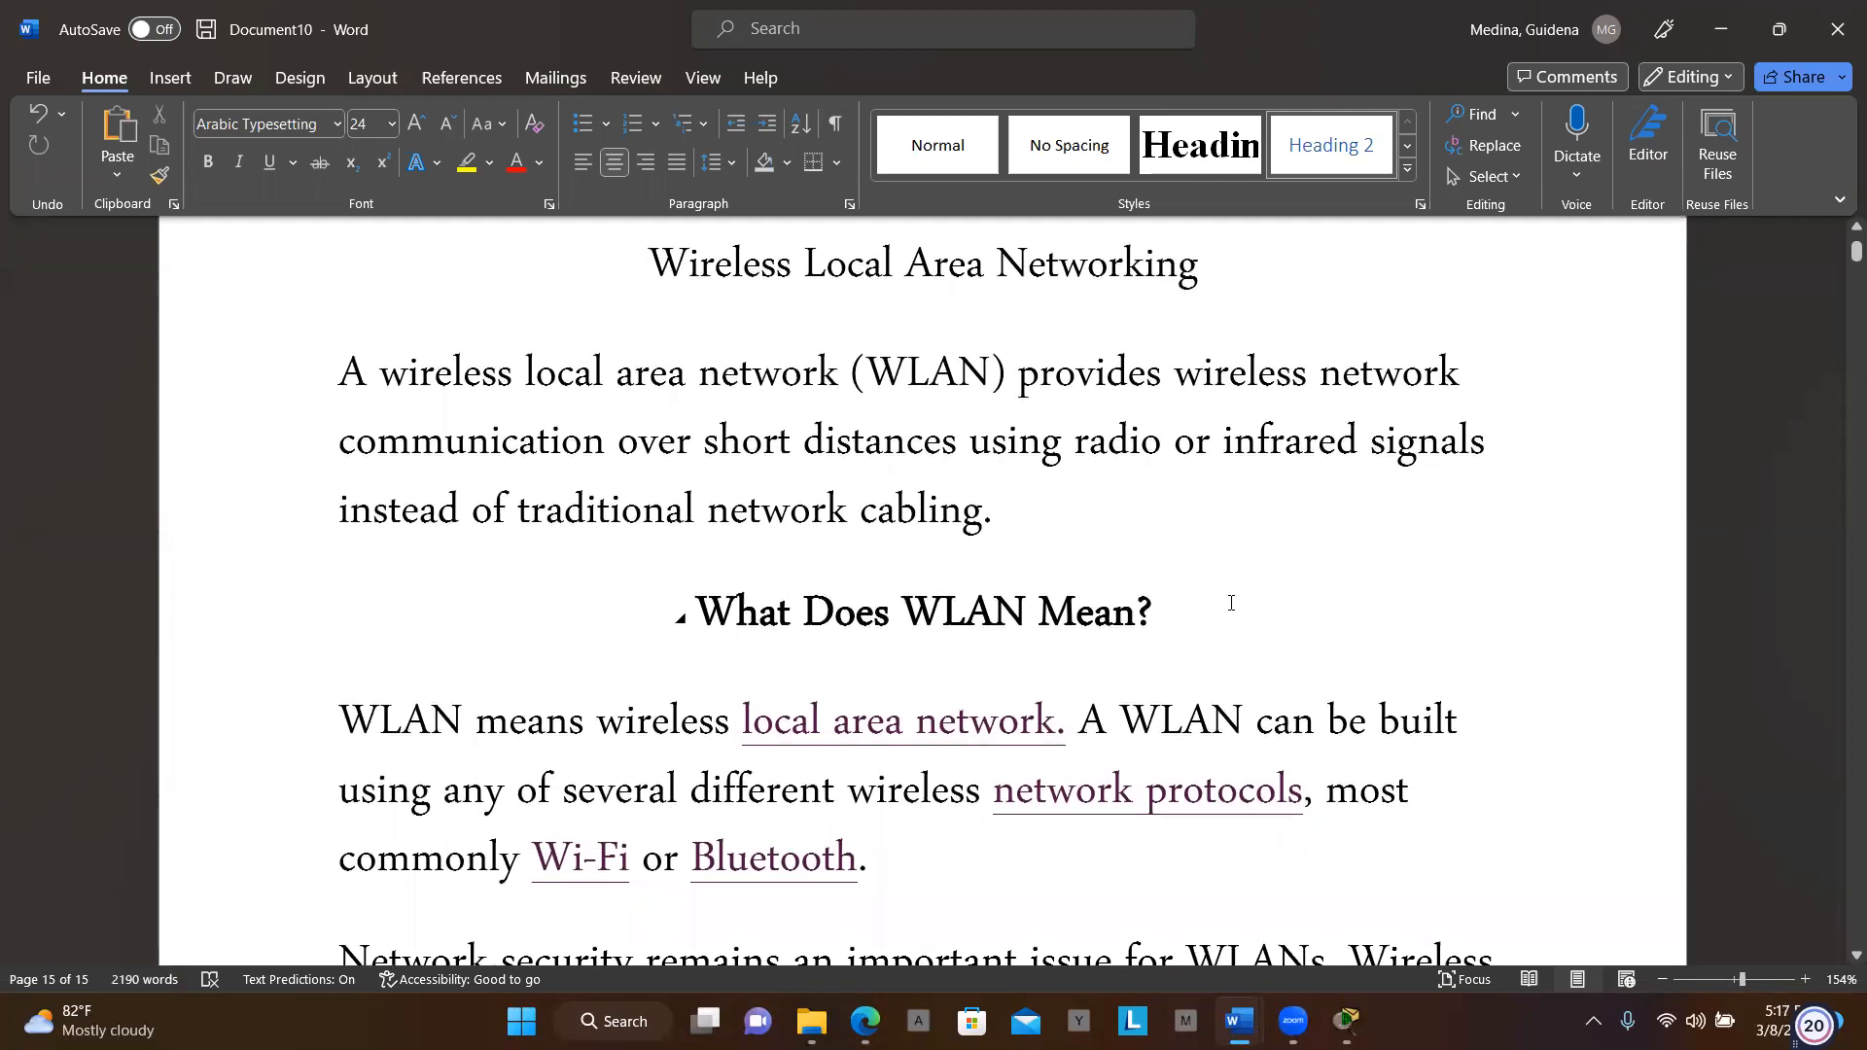
pyautogui.scroll(-2, 1231, 603)
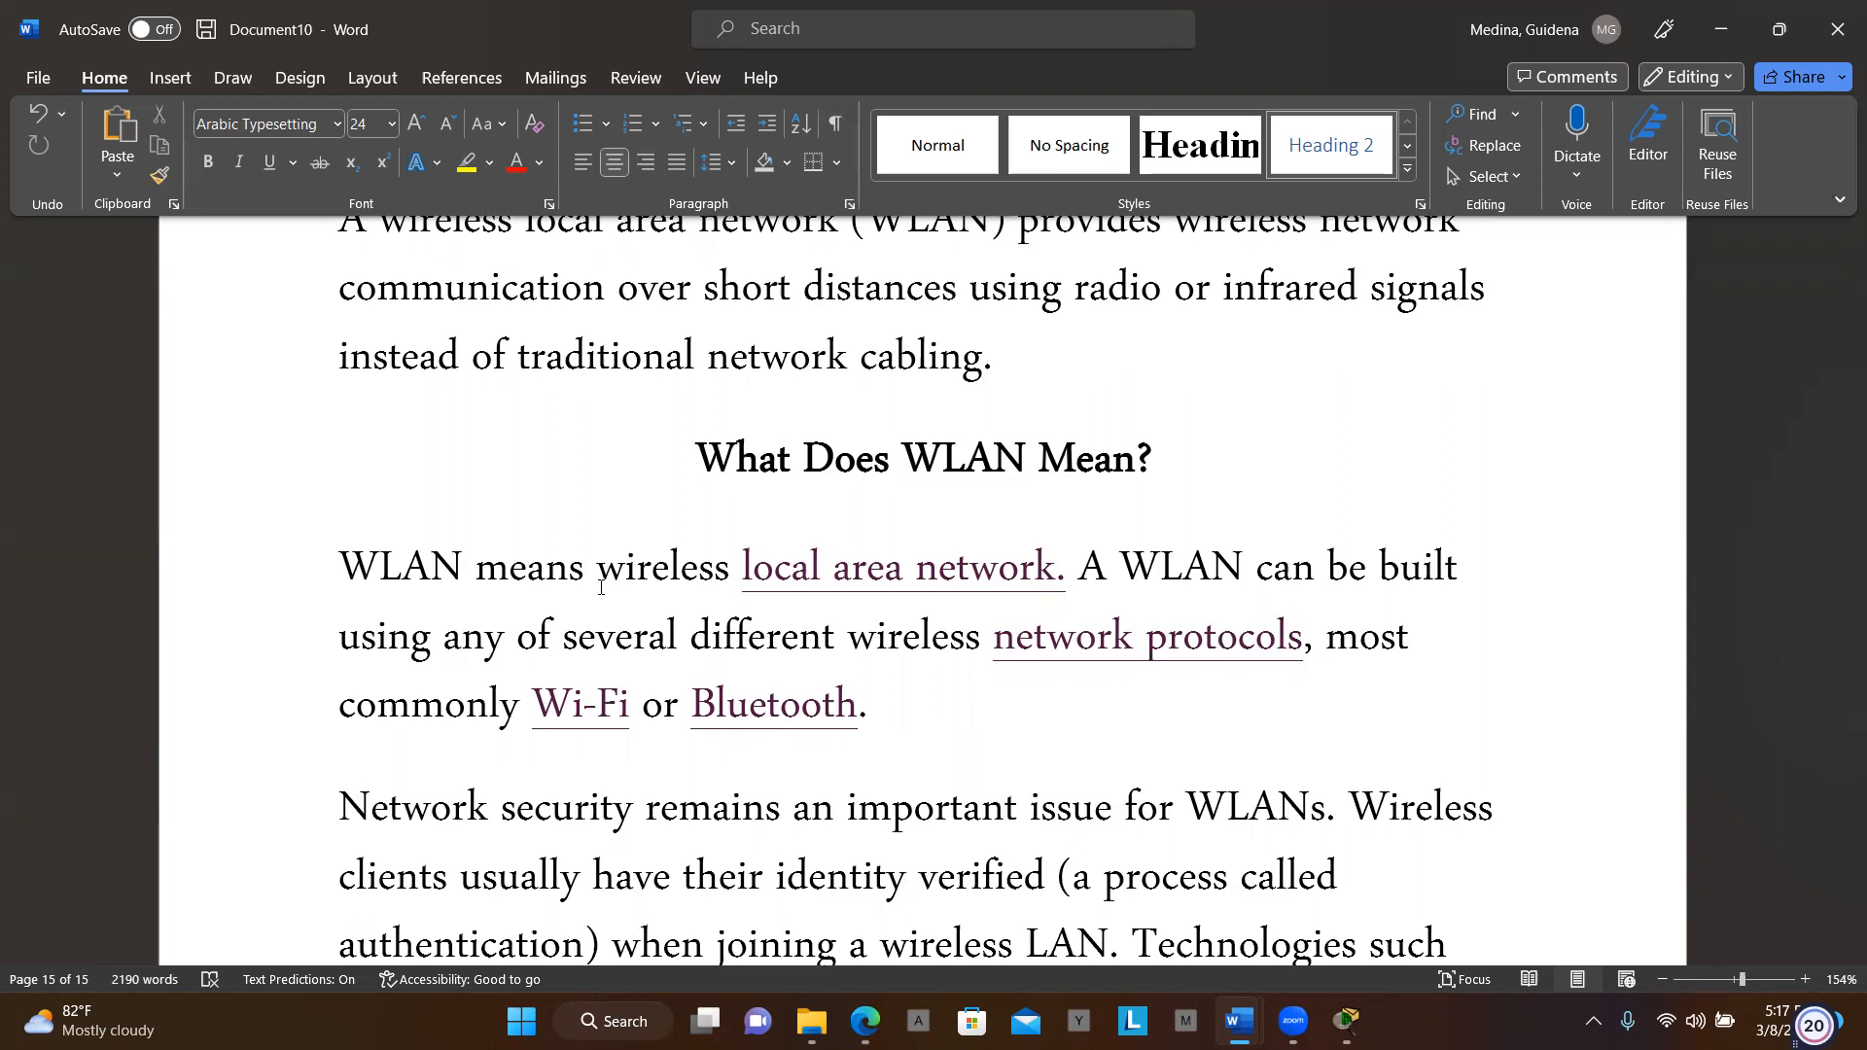
pyautogui.scroll(-3, 600, 588)
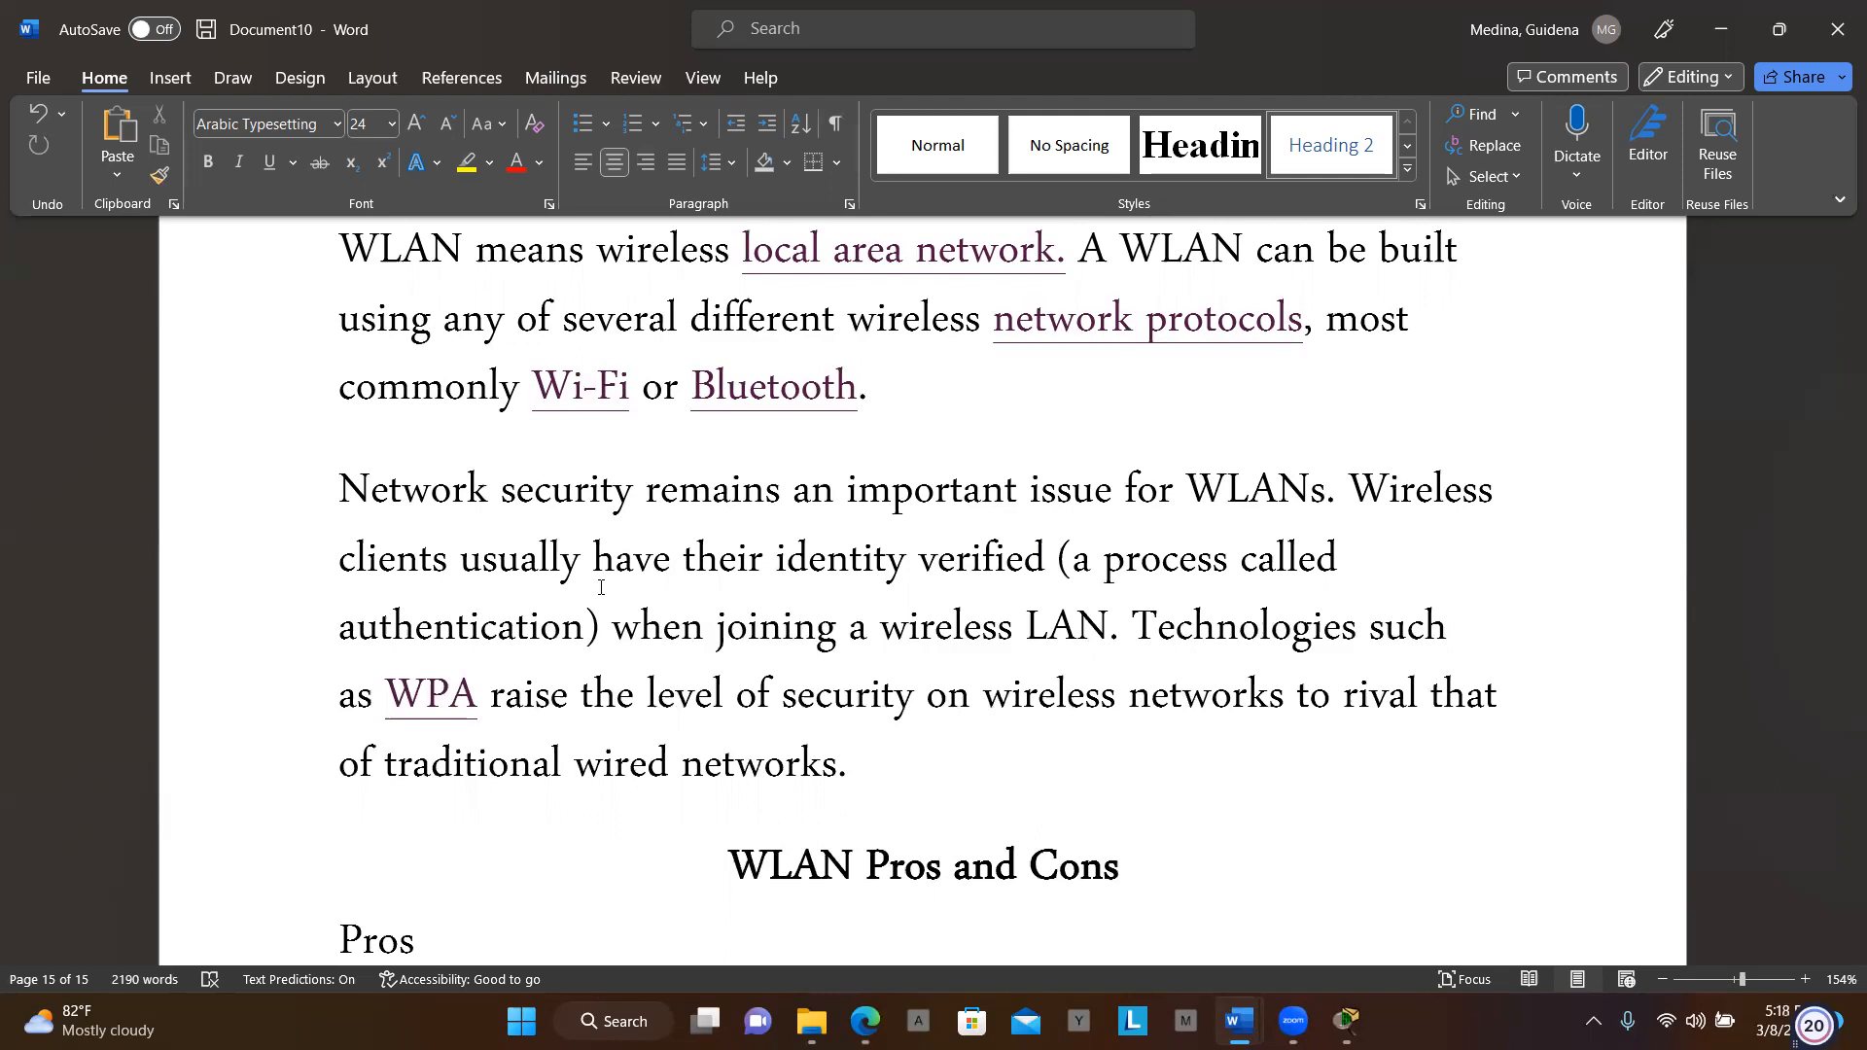
pyautogui.scroll(-5, 601, 587)
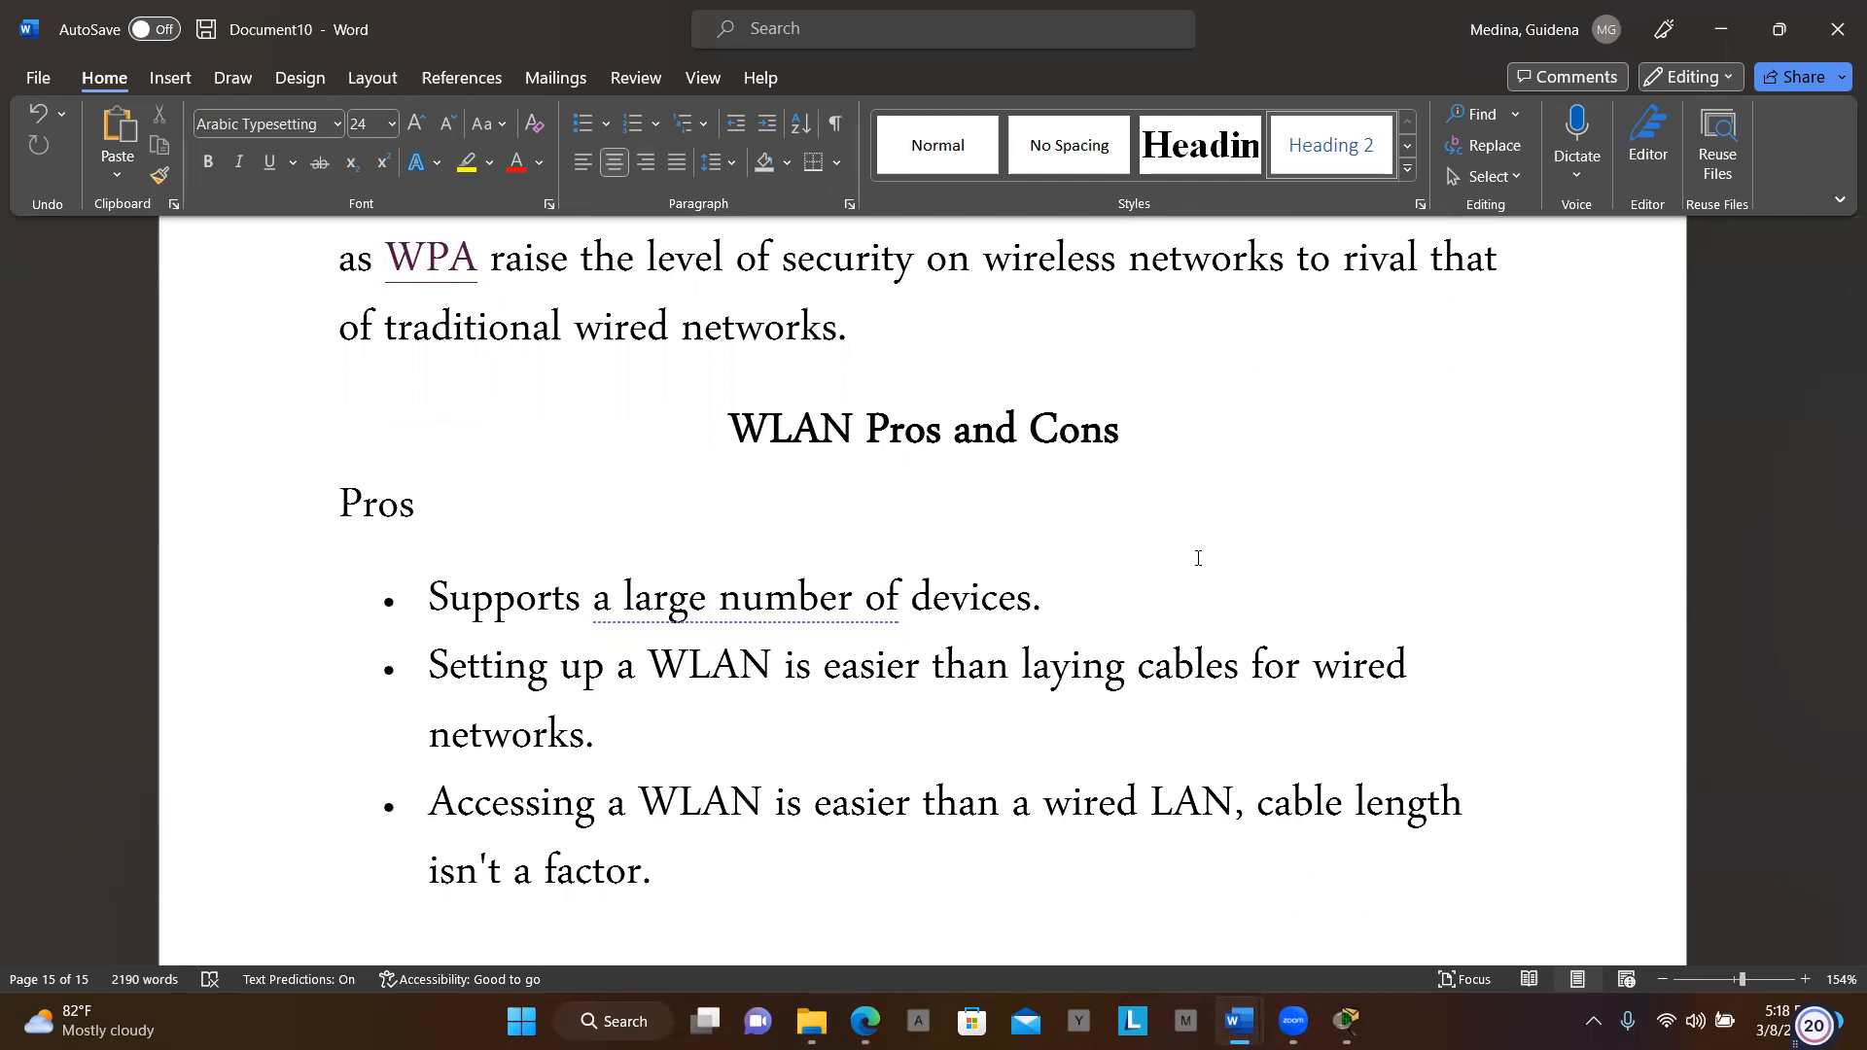
pyautogui.scroll(-2, 1199, 559)
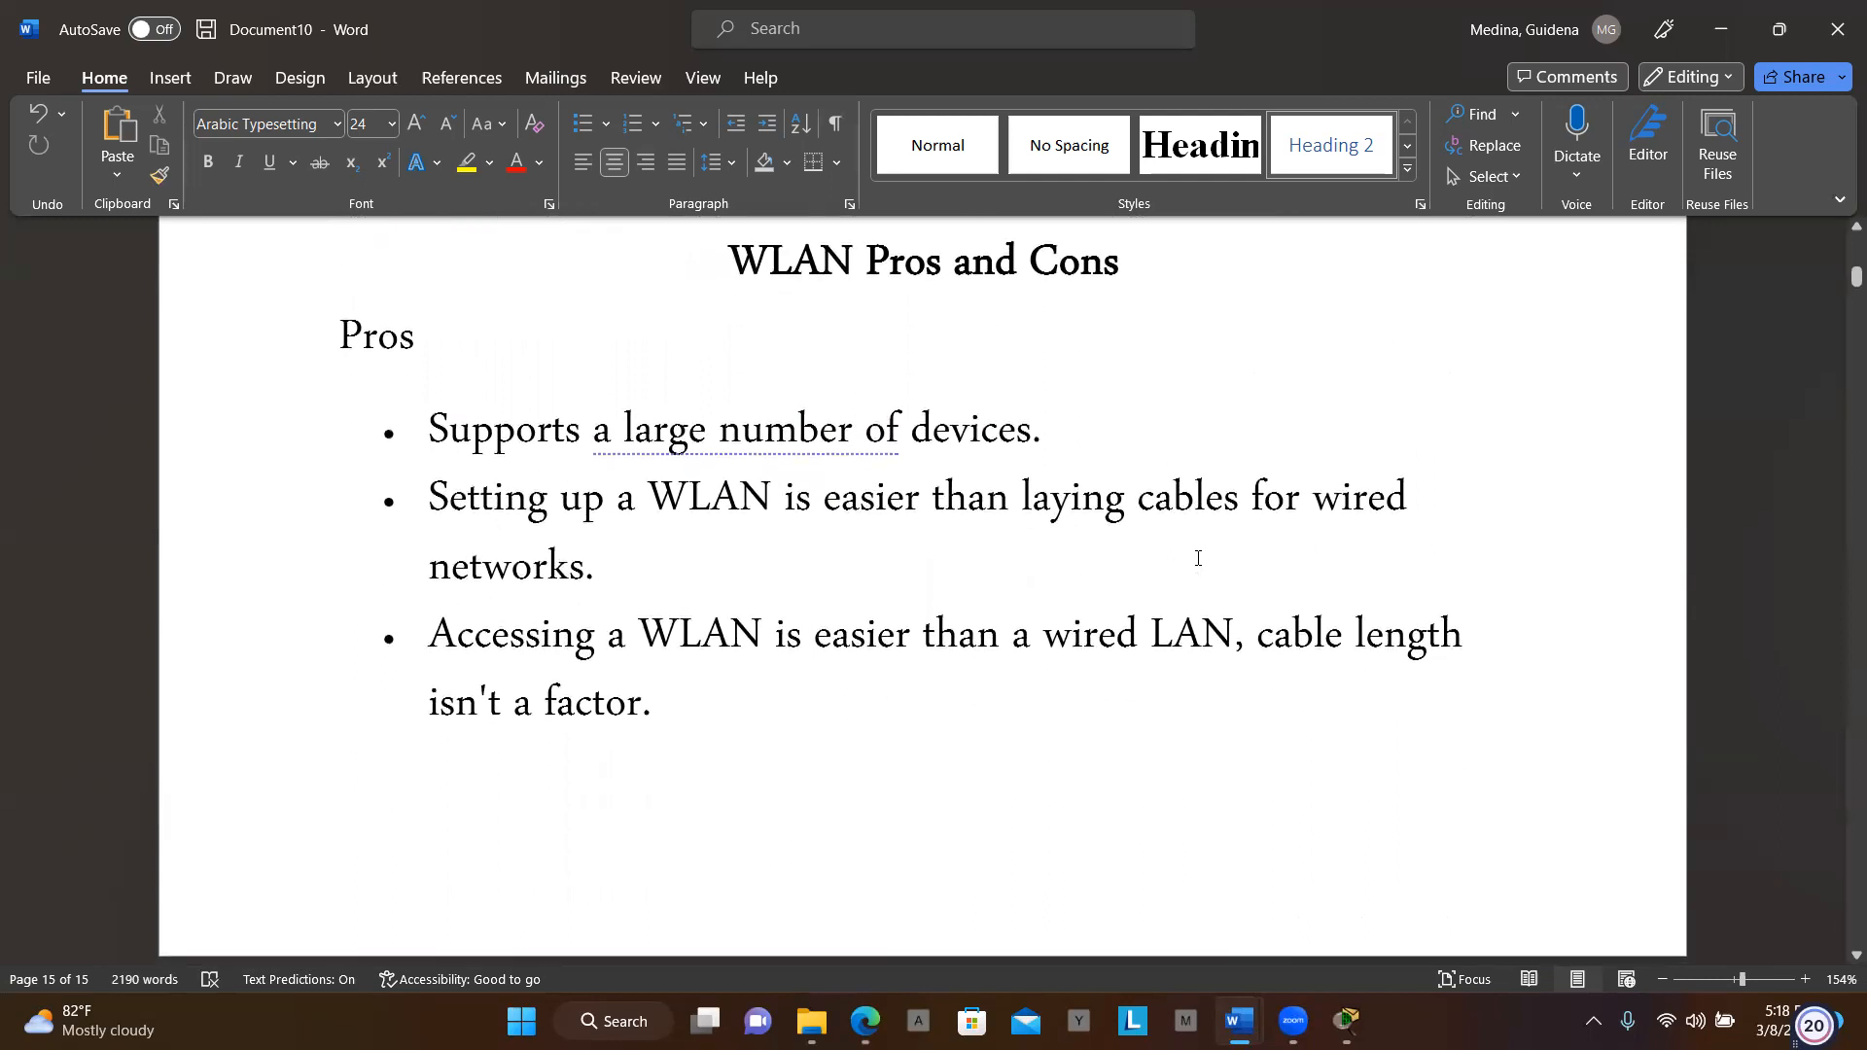
pyautogui.scroll(-2, 1199, 558)
pyautogui.scroll(-5, 1108, 634)
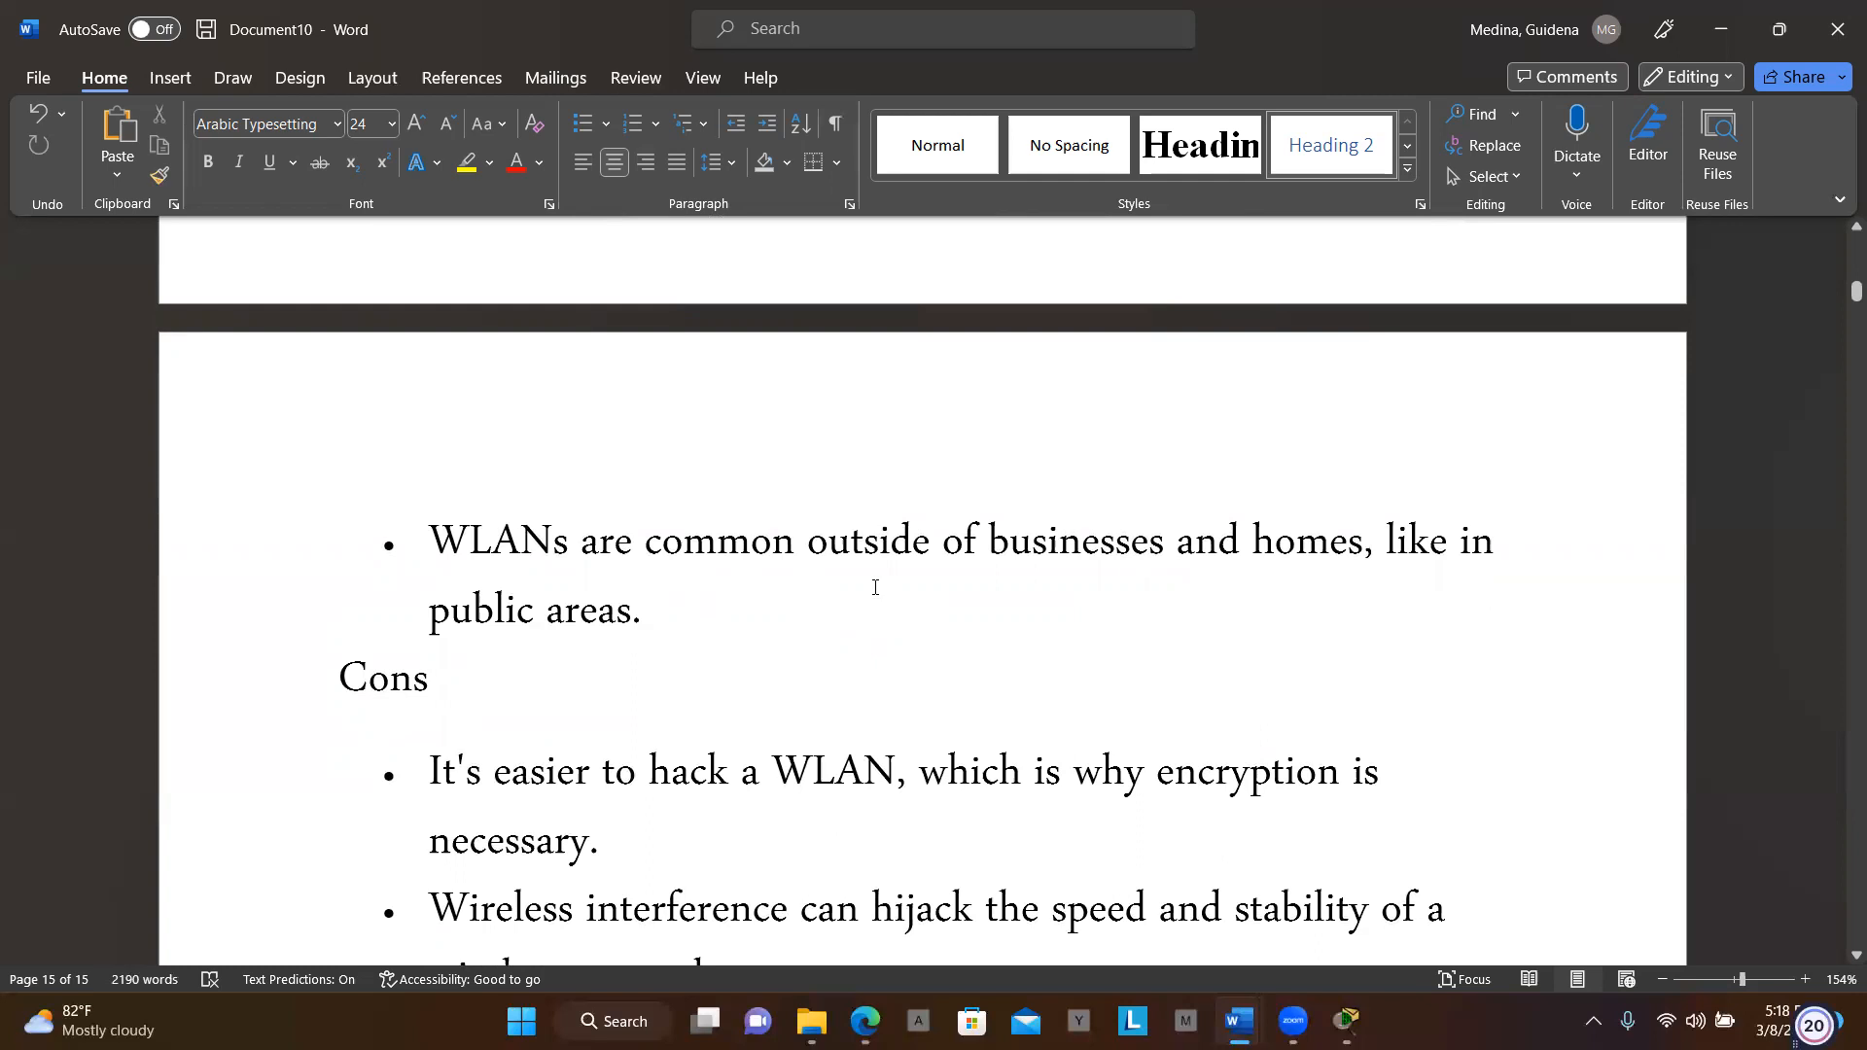
pyautogui.scroll(-2, 876, 588)
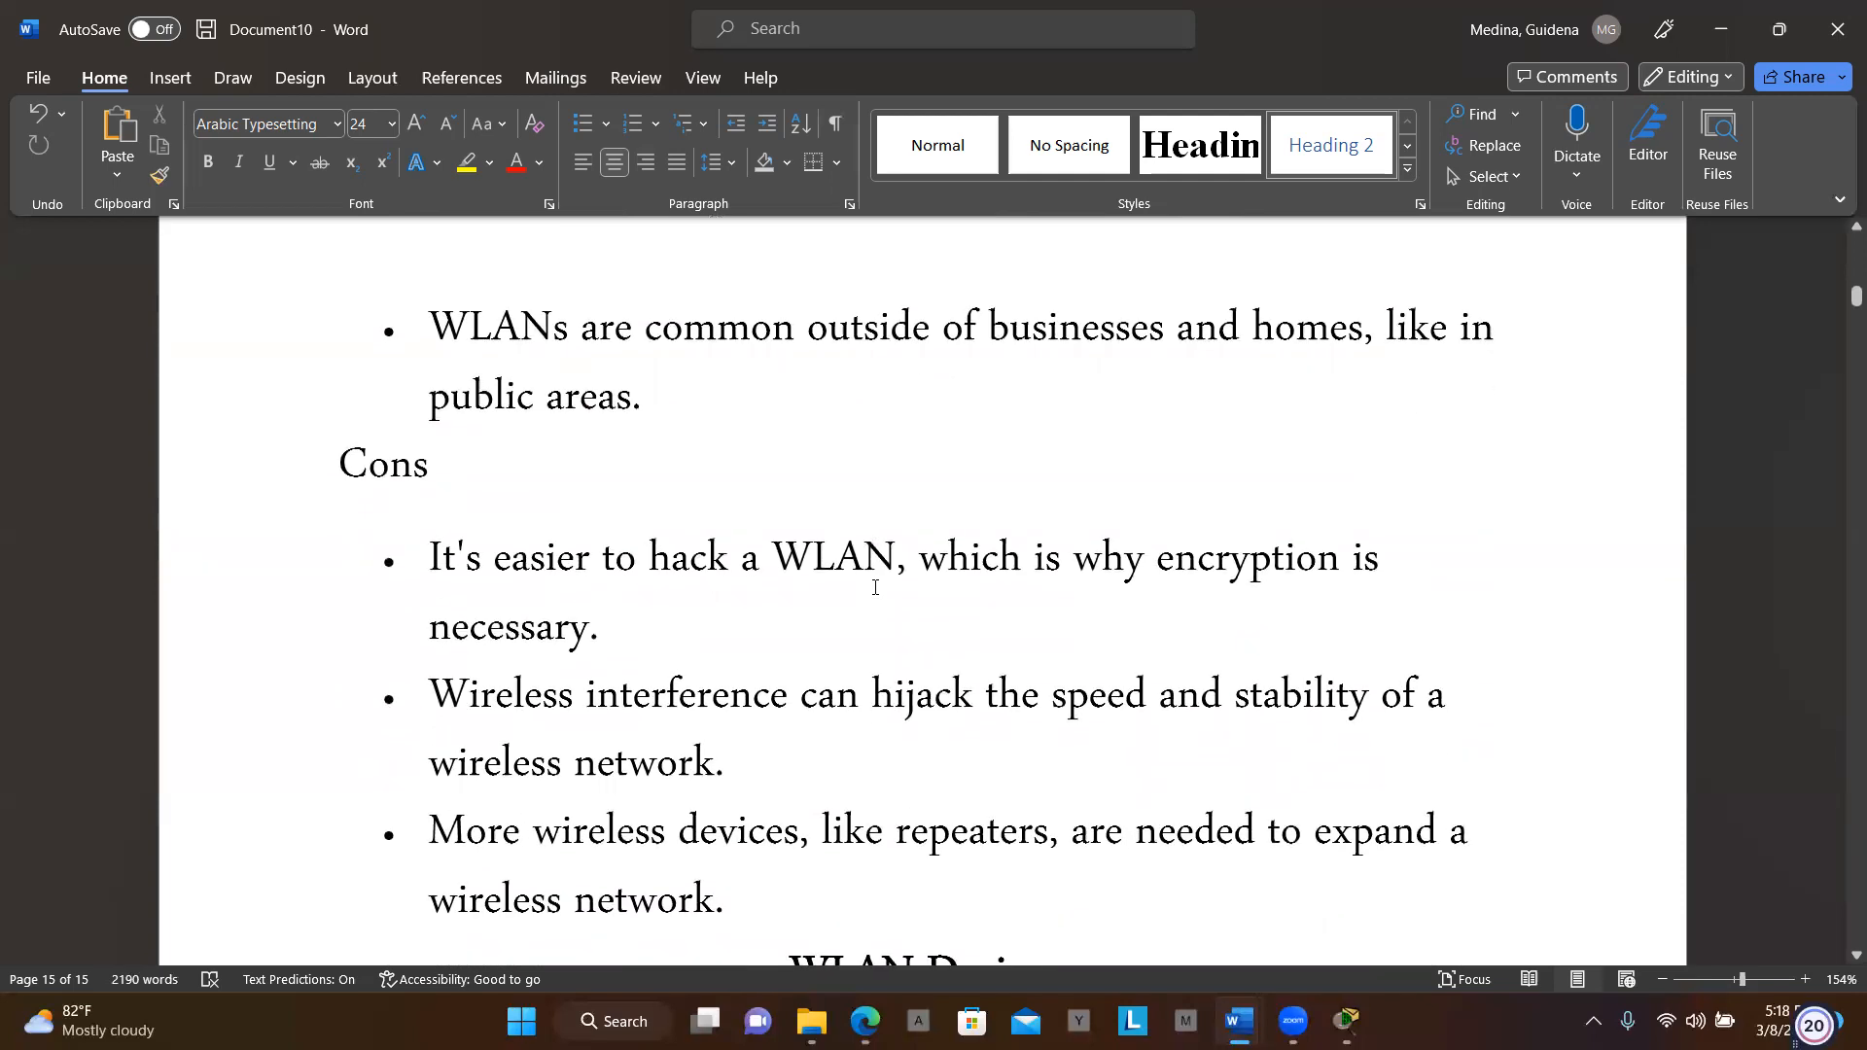
pyautogui.scroll(-1, 875, 587)
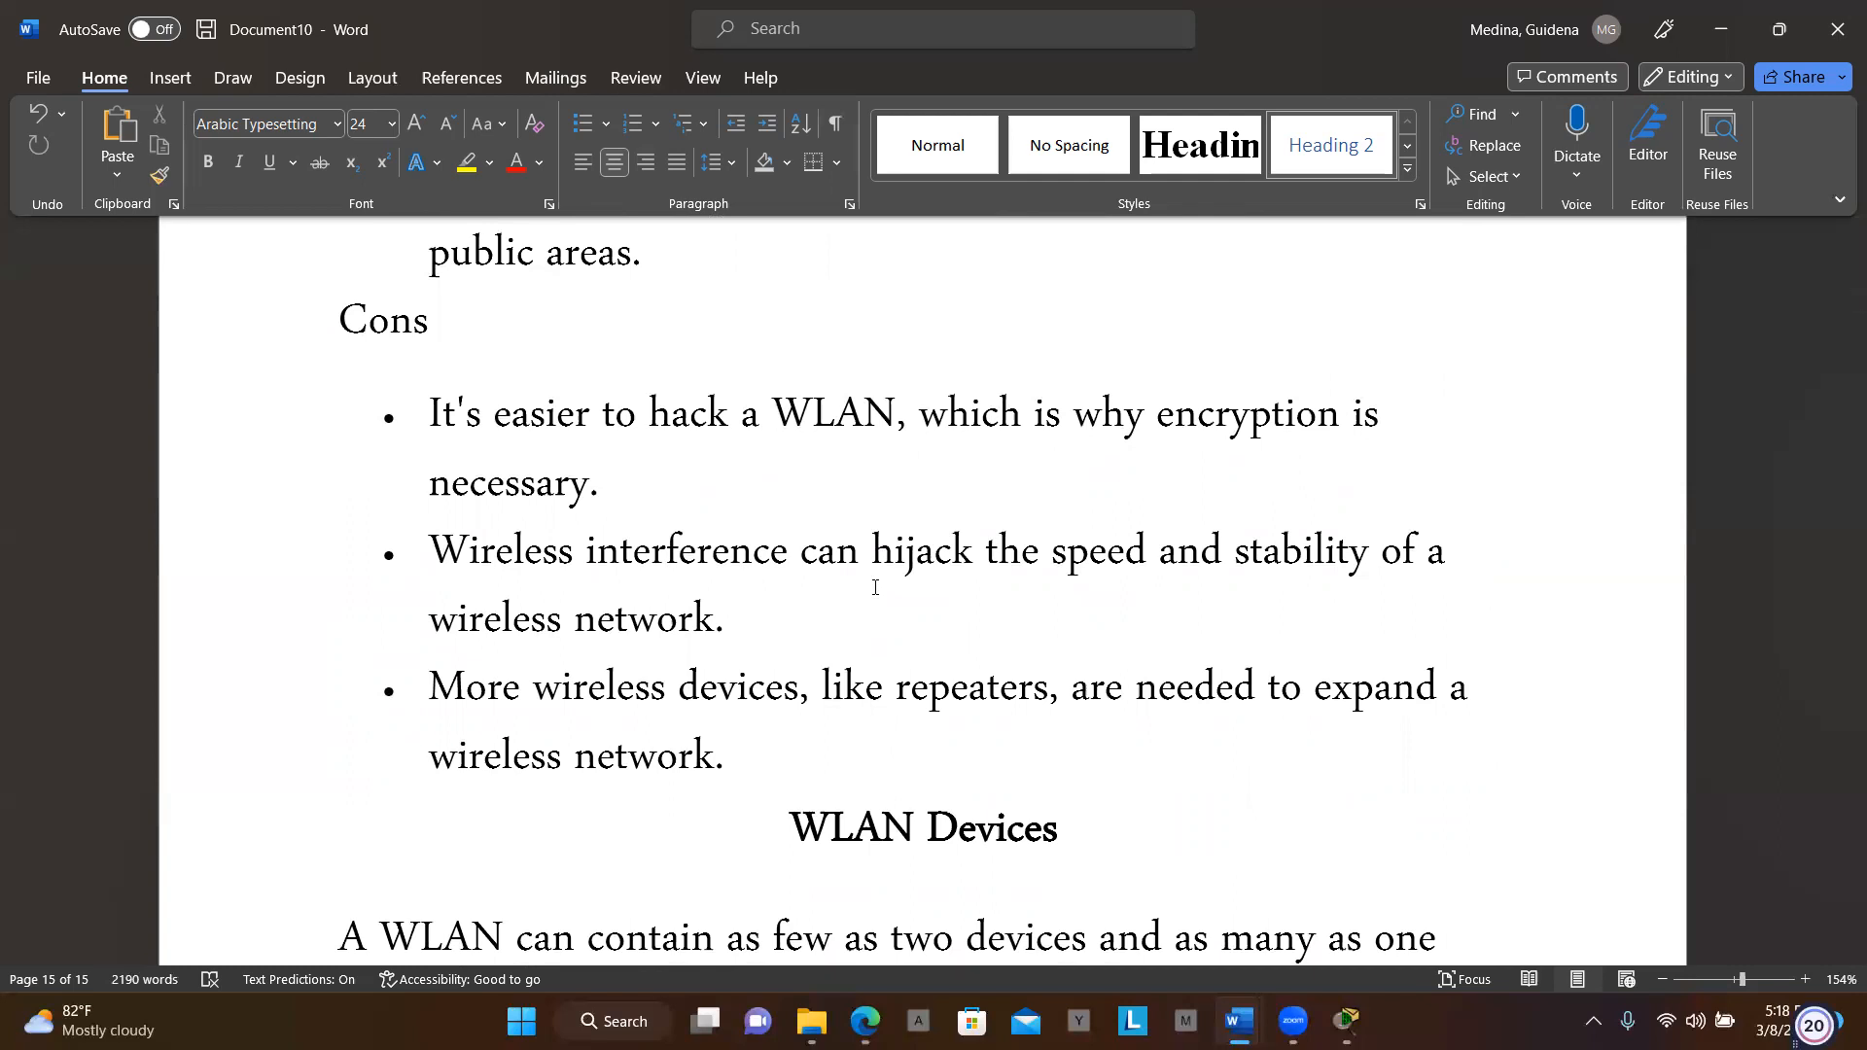
pyautogui.scroll(-2, 875, 587)
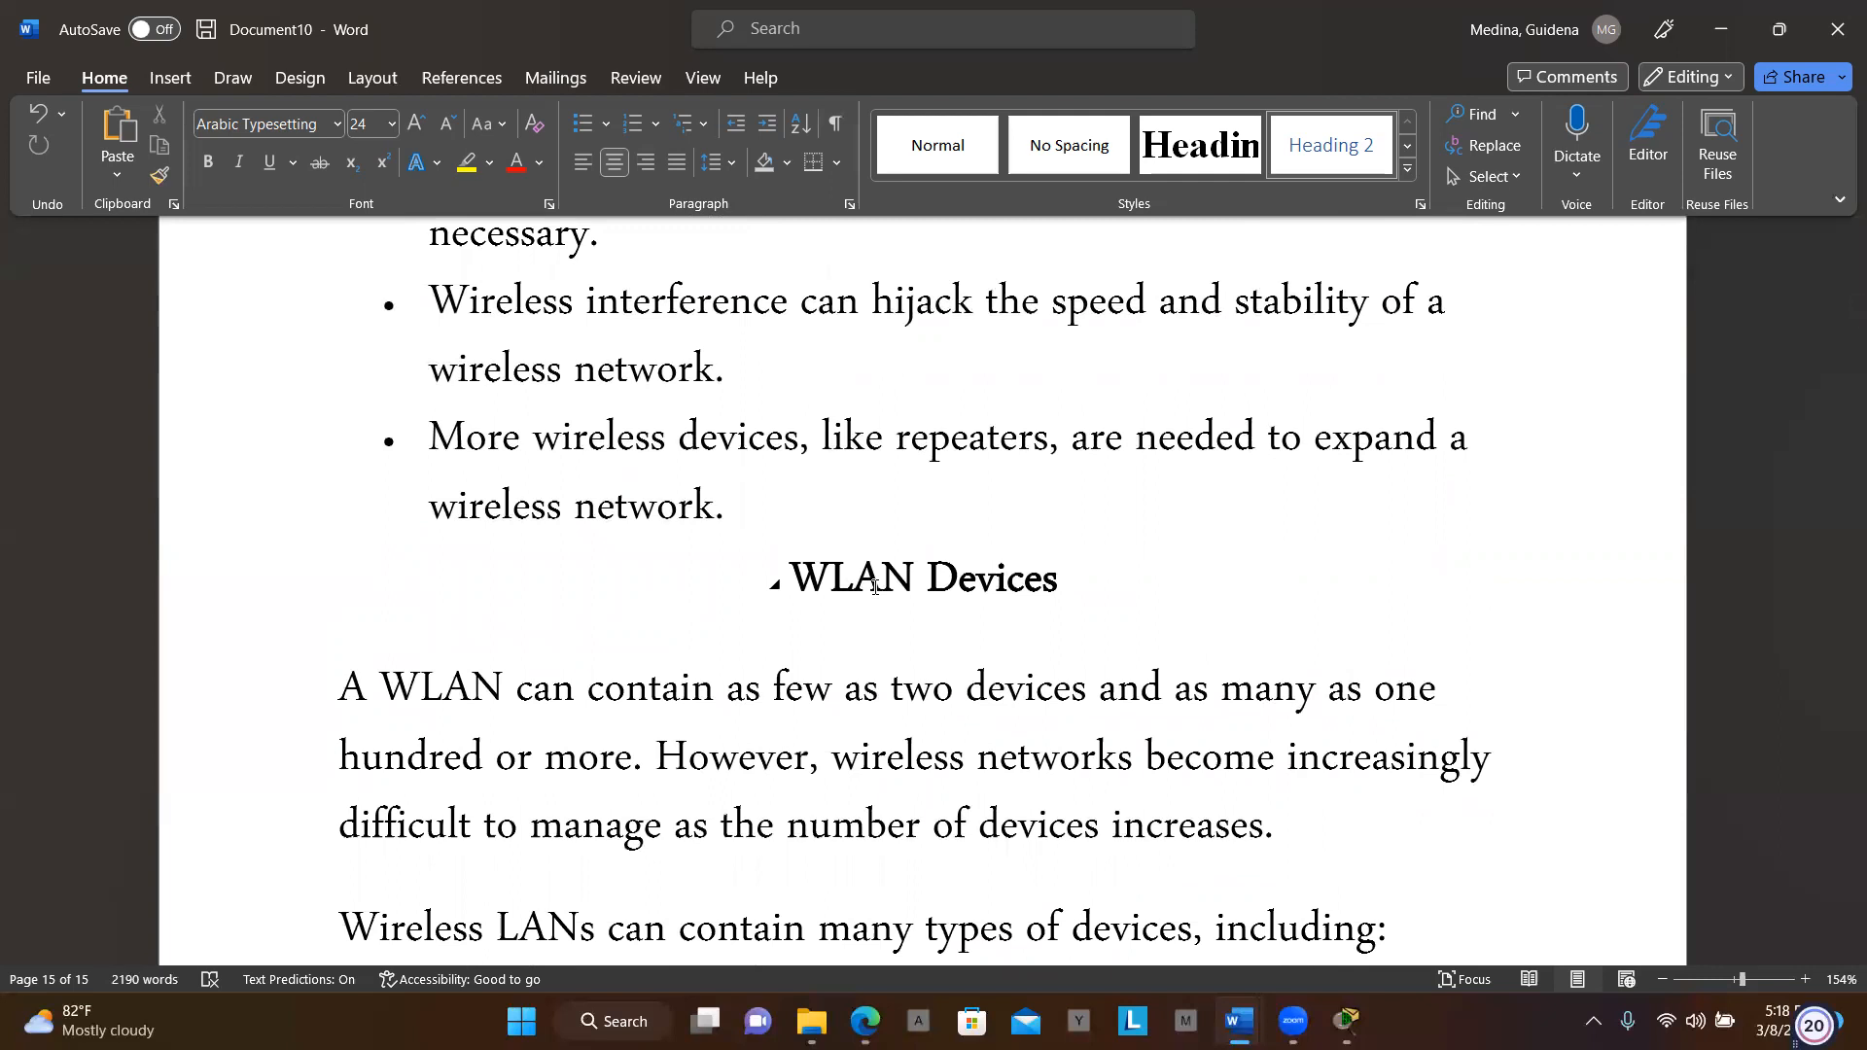
pyautogui.scroll(-1, 876, 587)
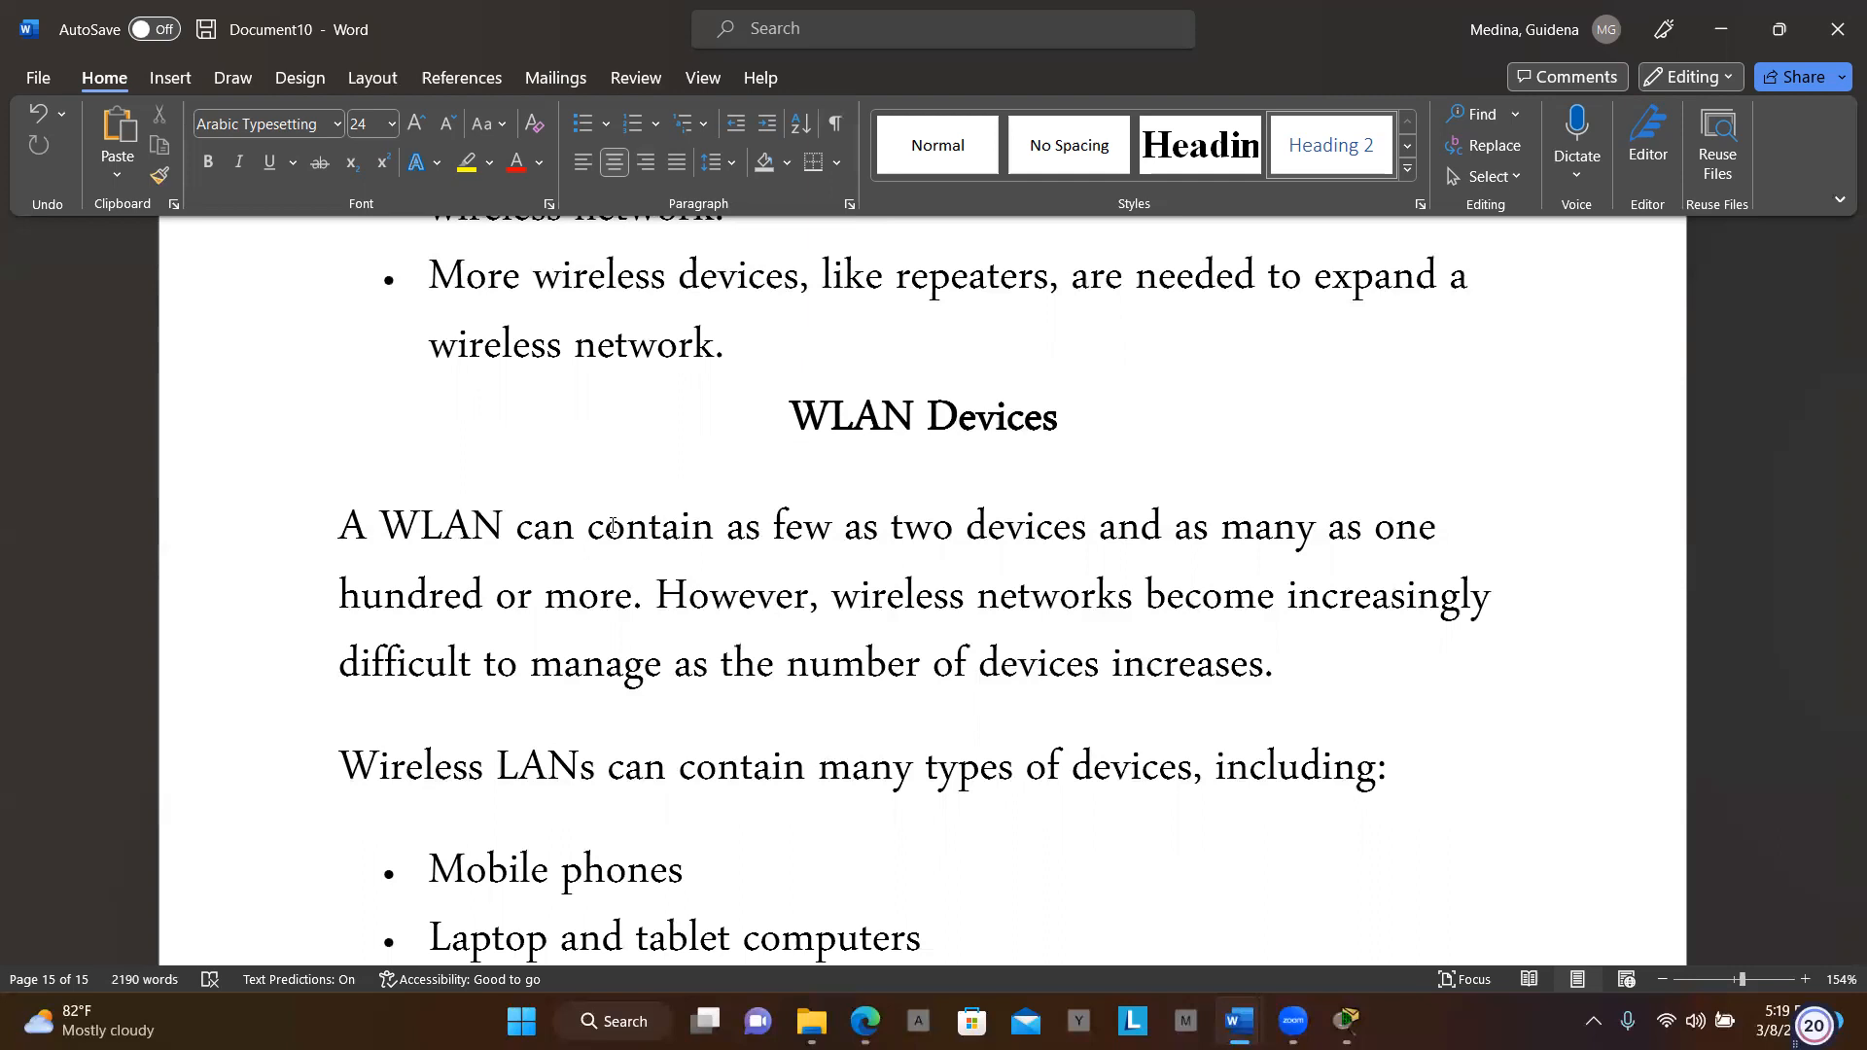
pyautogui.scroll(-4, 613, 528)
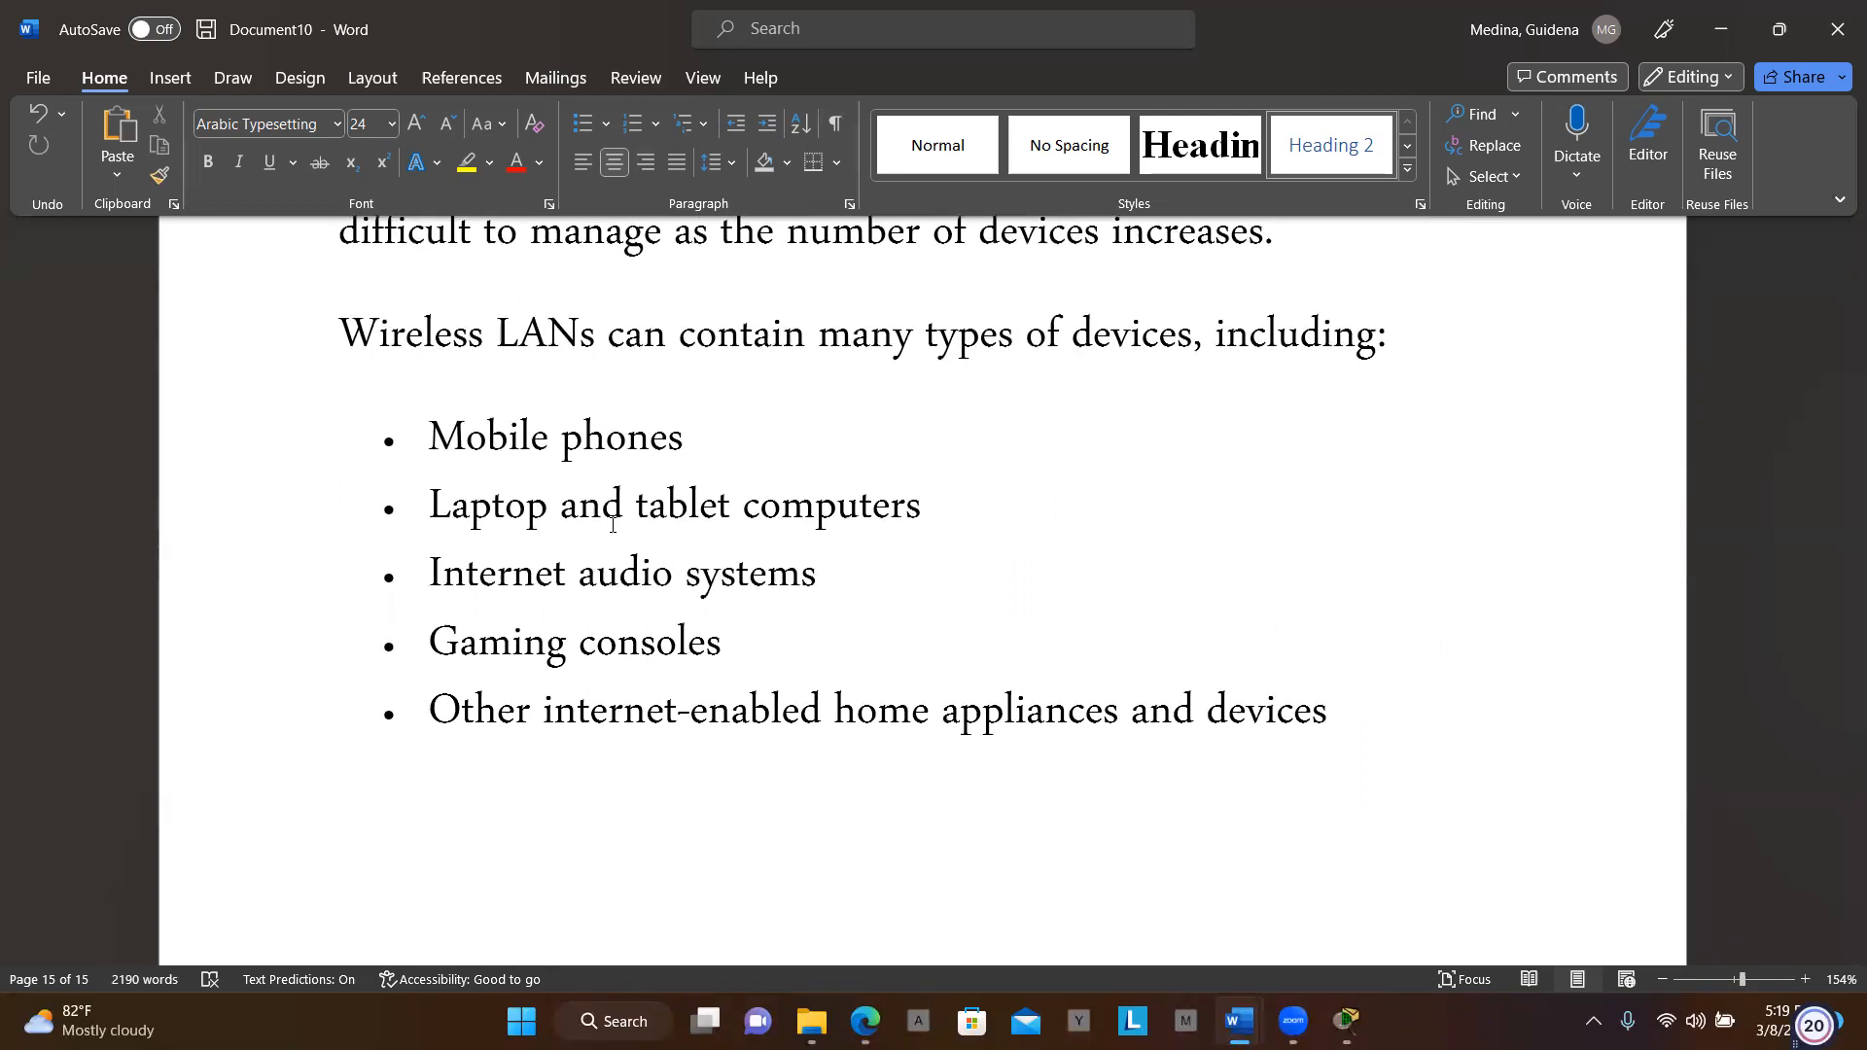
pyautogui.scroll(-10, 612, 526)
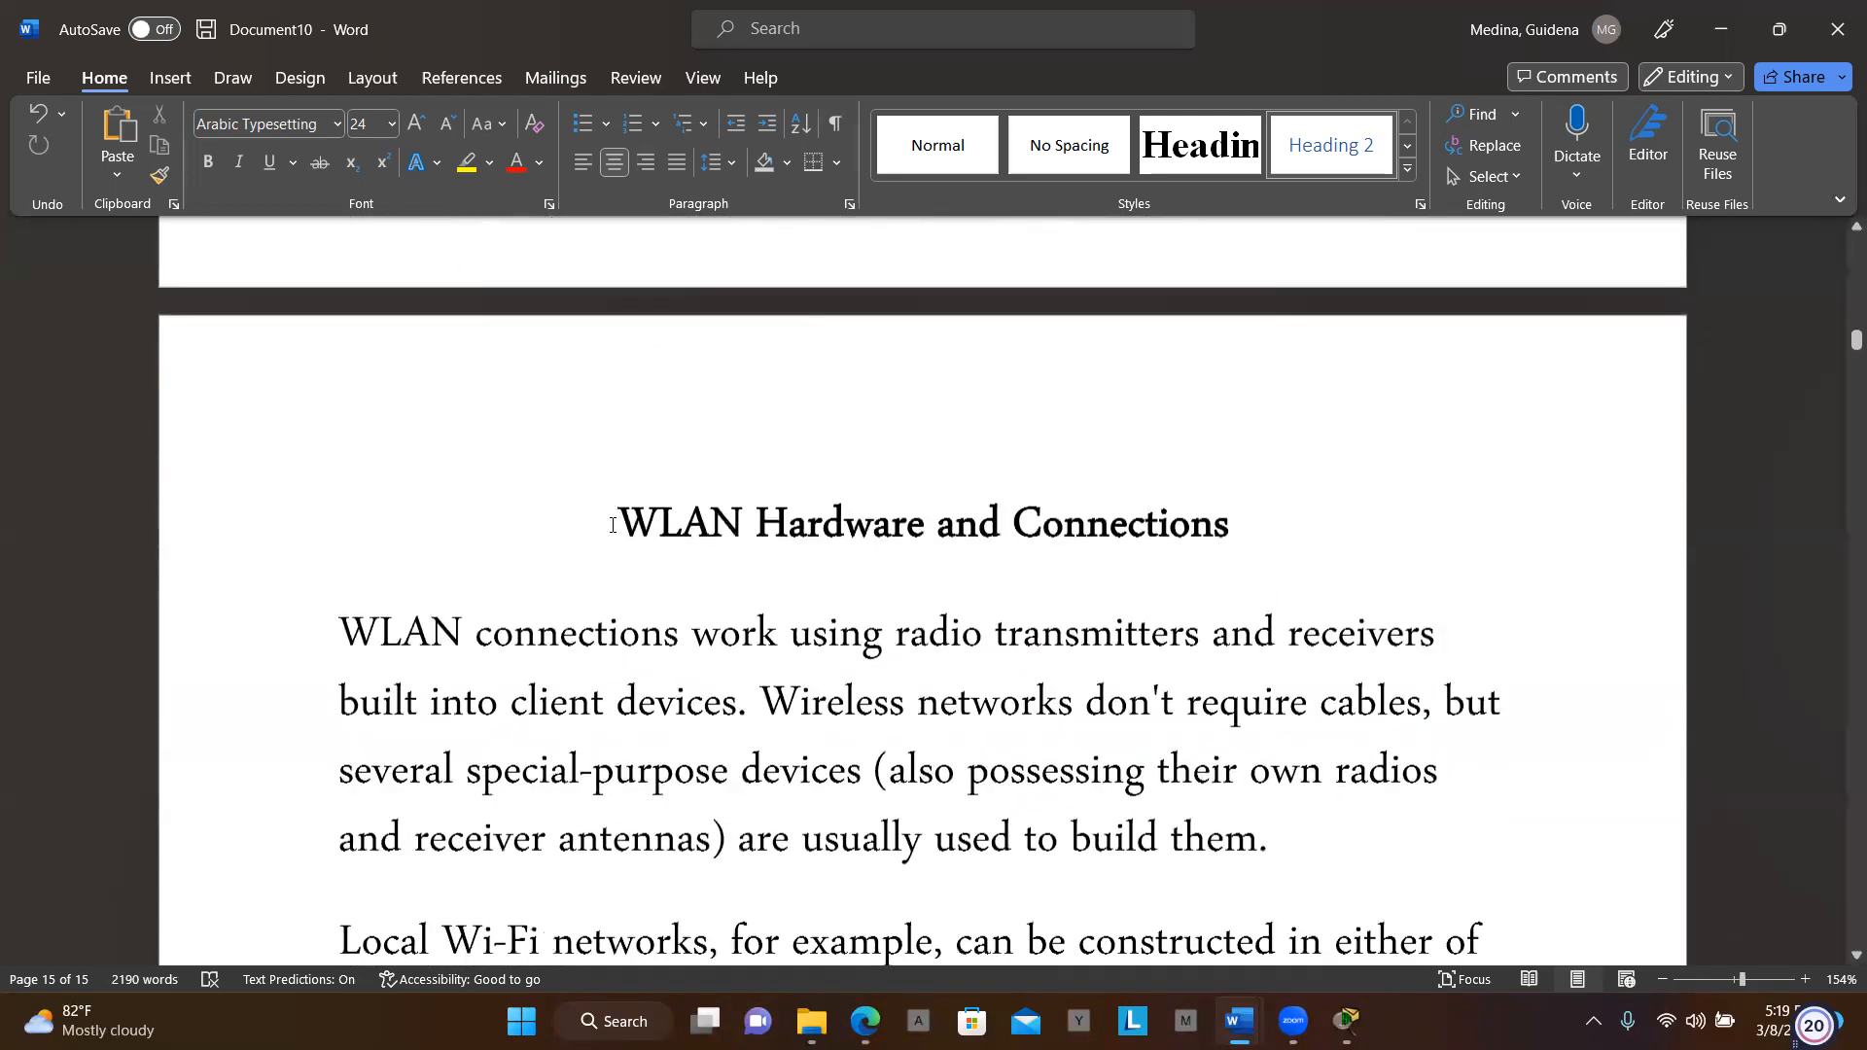
pyautogui.scroll(-1, 1092, 507)
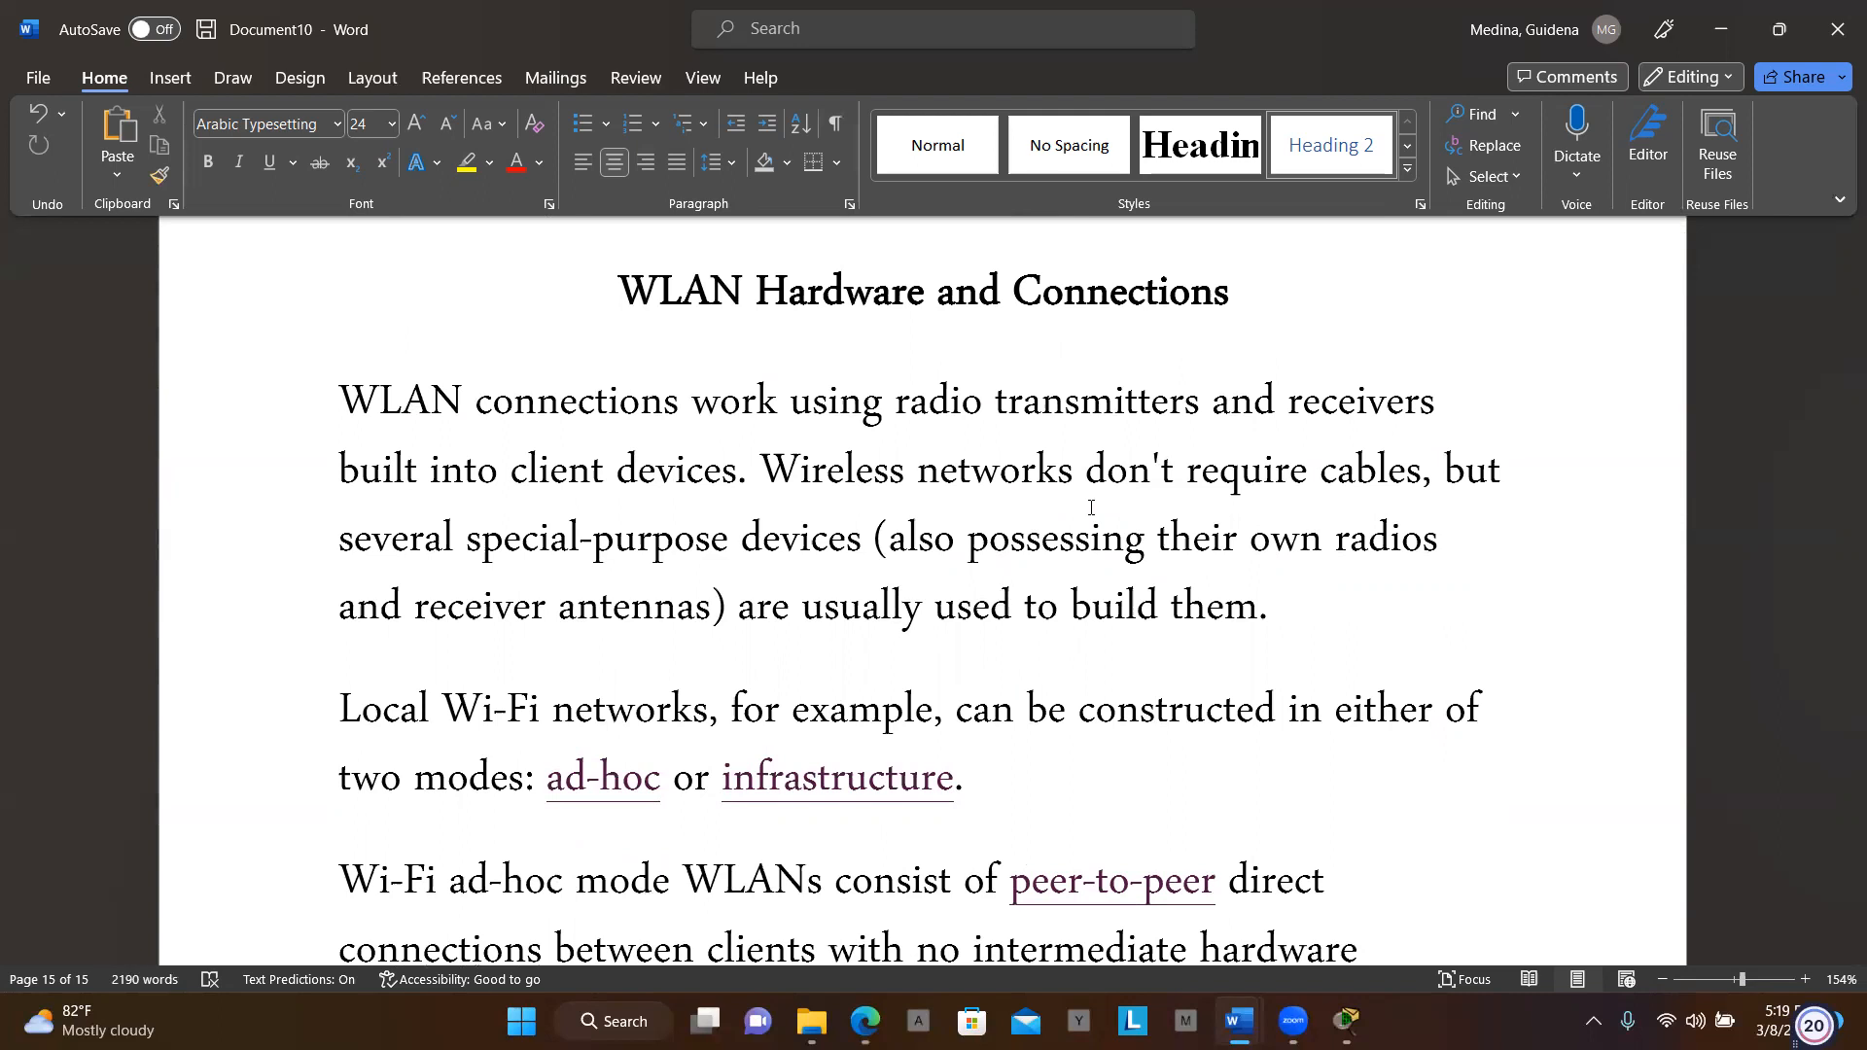
pyautogui.scroll(-3, 1091, 507)
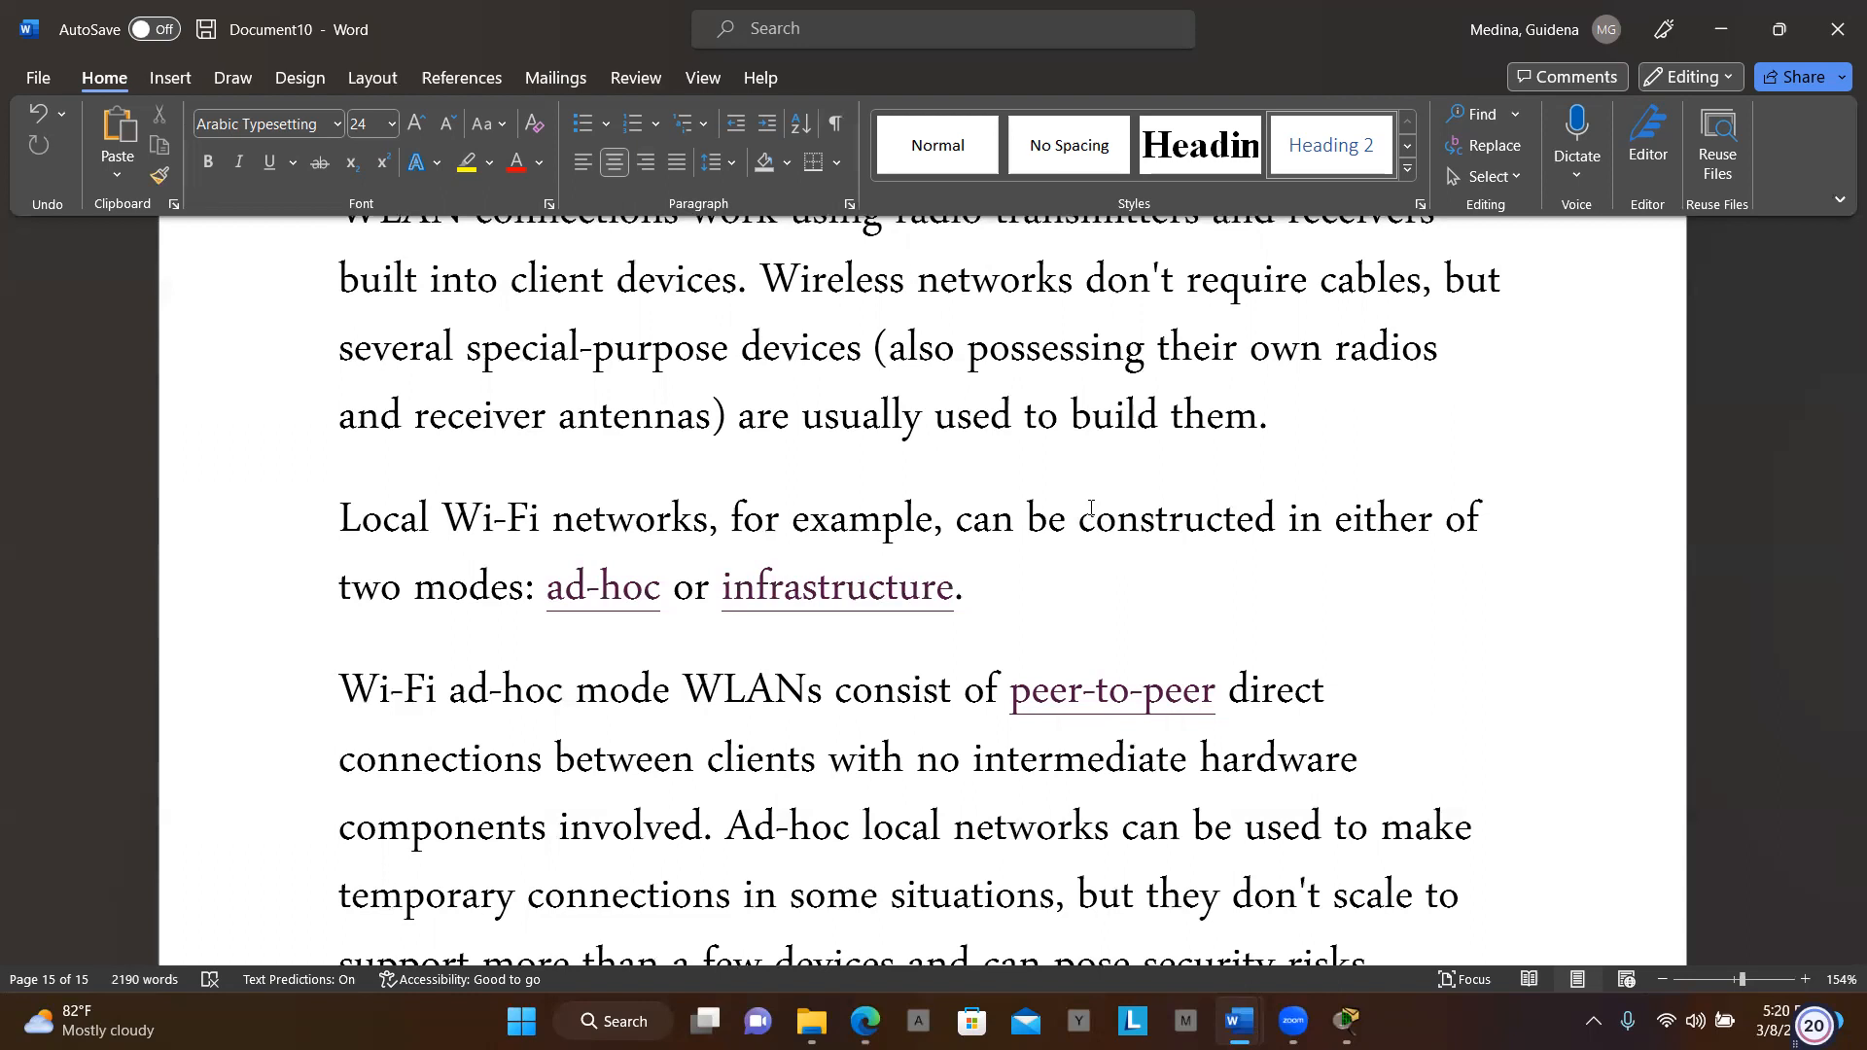
pyautogui.scroll(-3, 1090, 508)
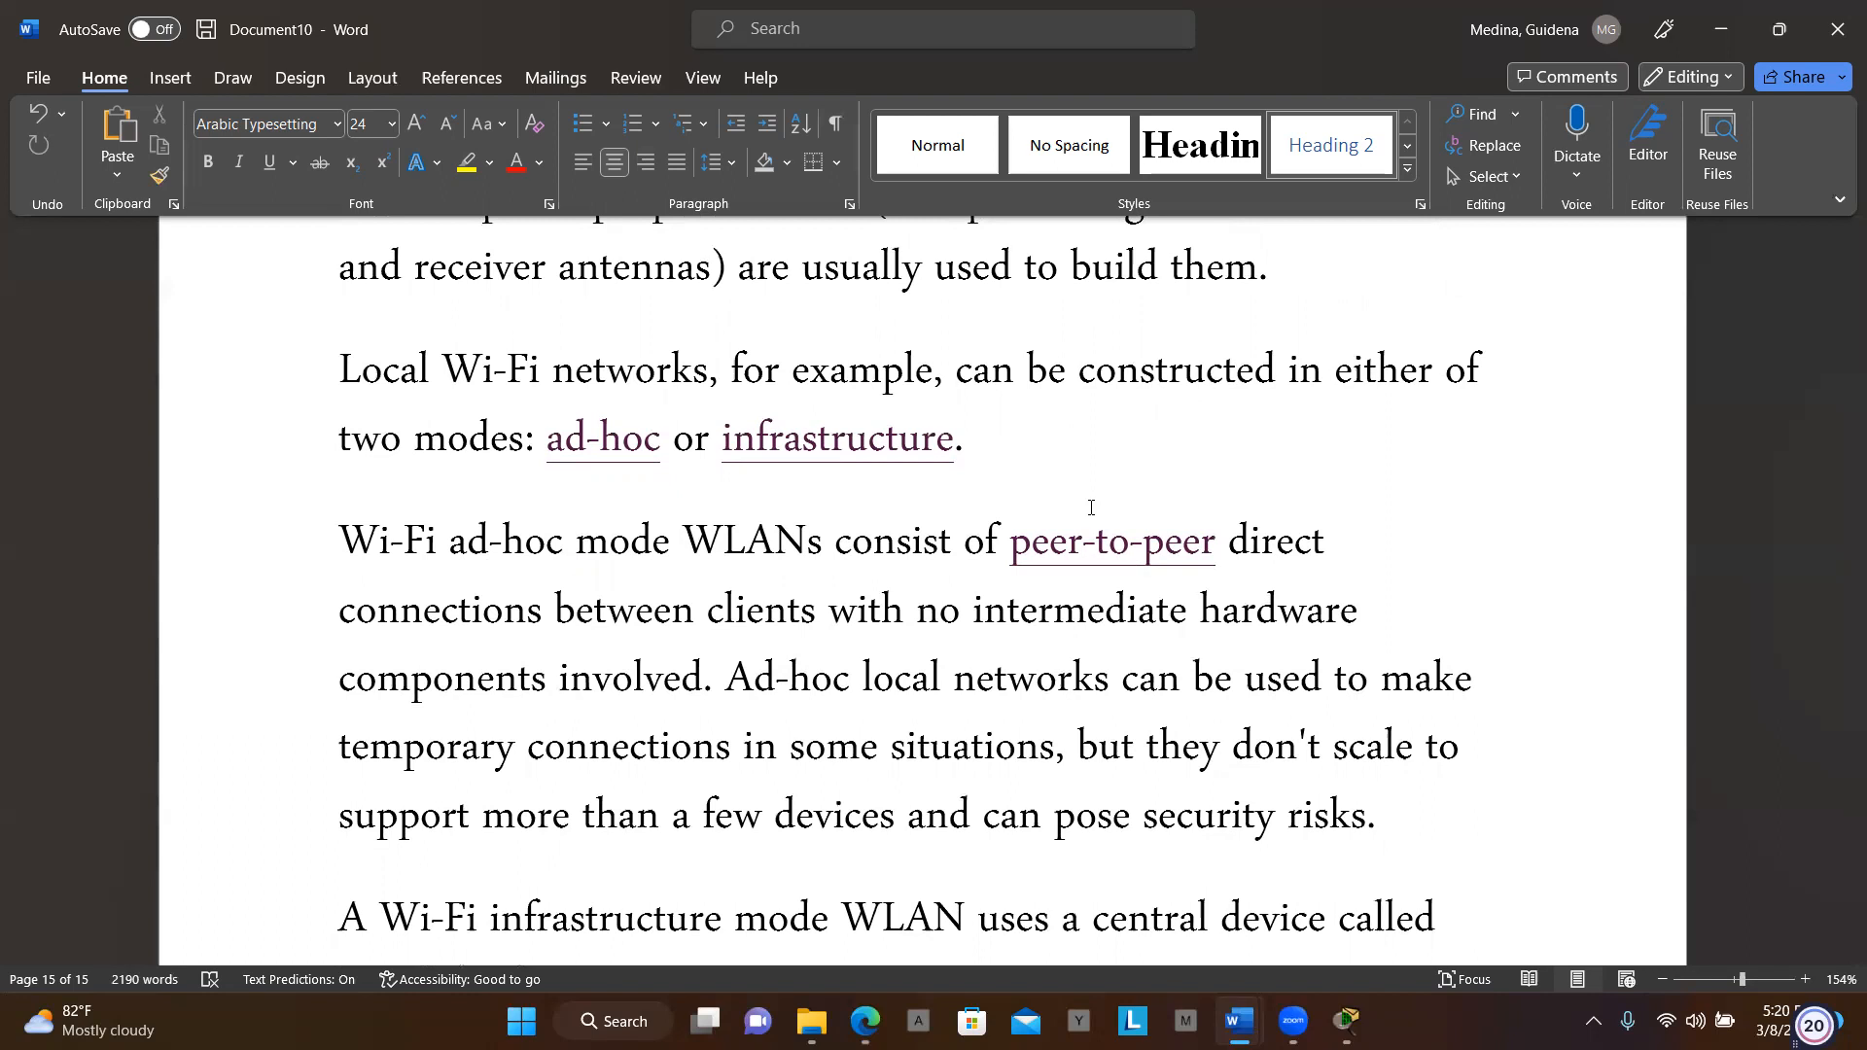
pyautogui.scroll(-3, 1091, 507)
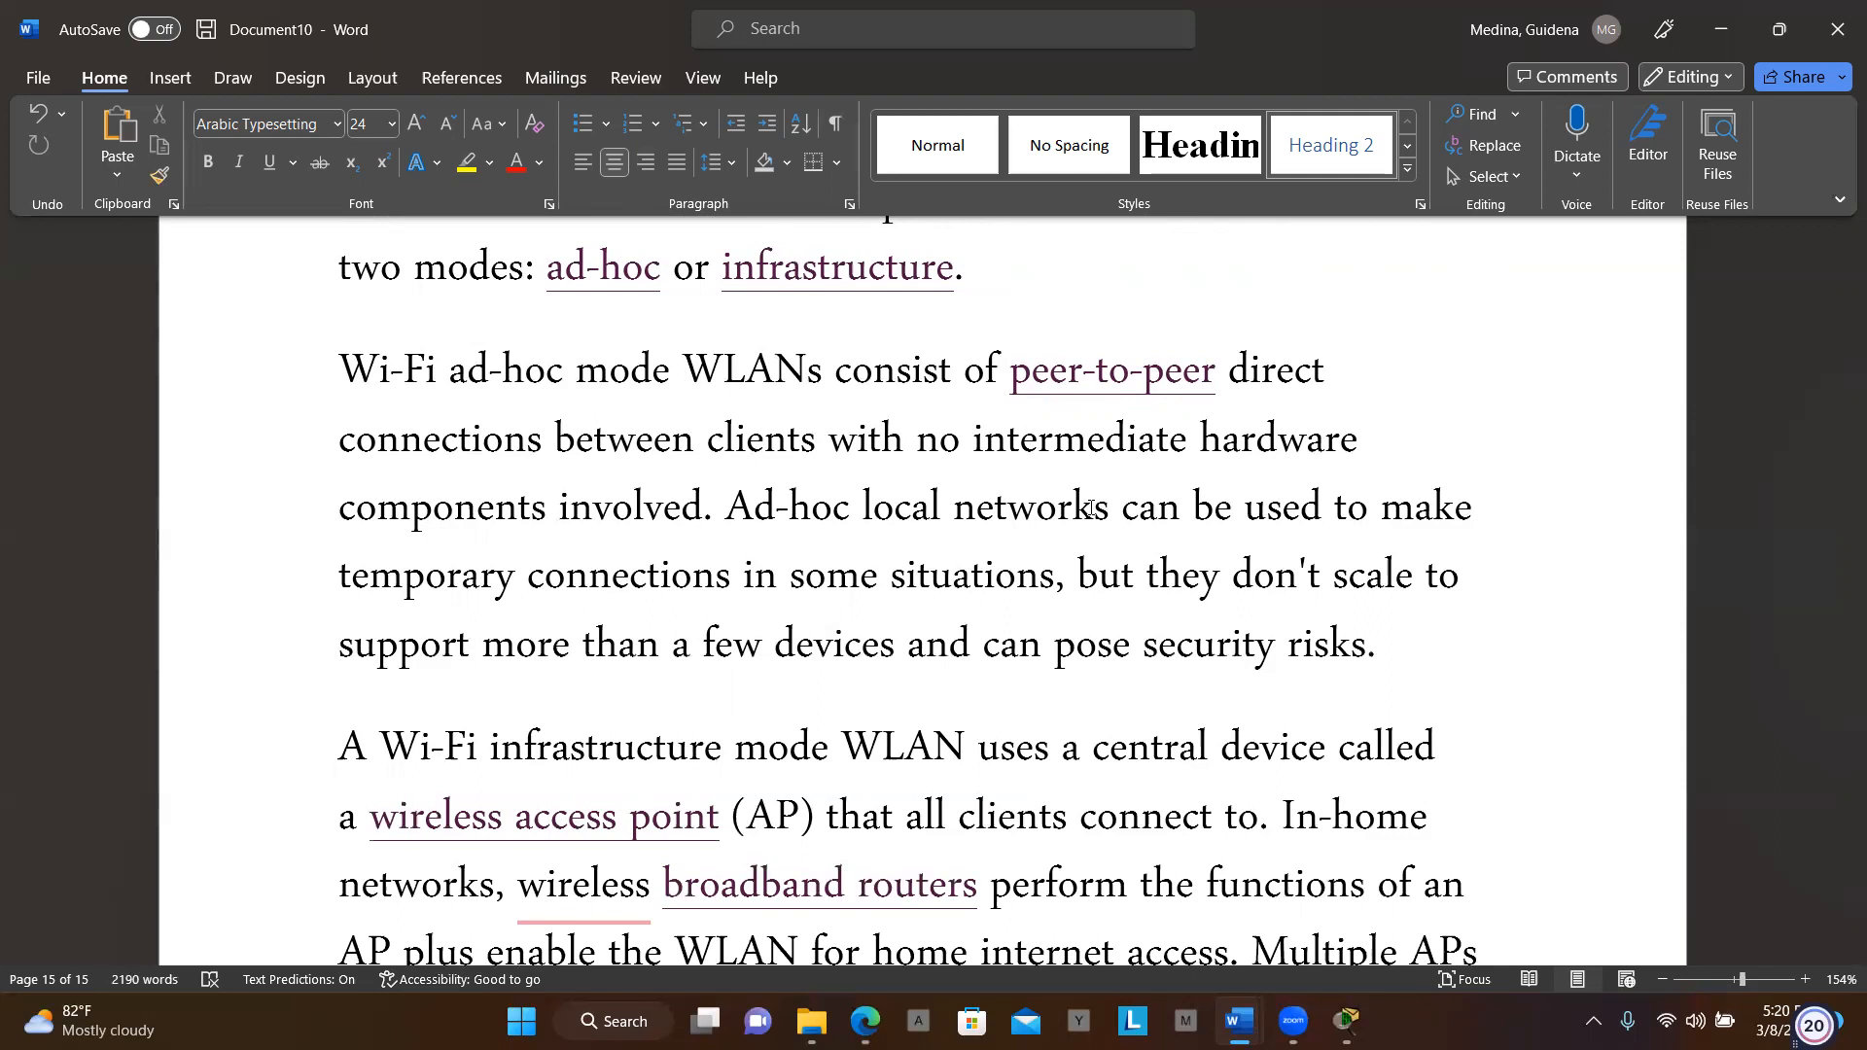
pyautogui.scroll(-3, 1090, 507)
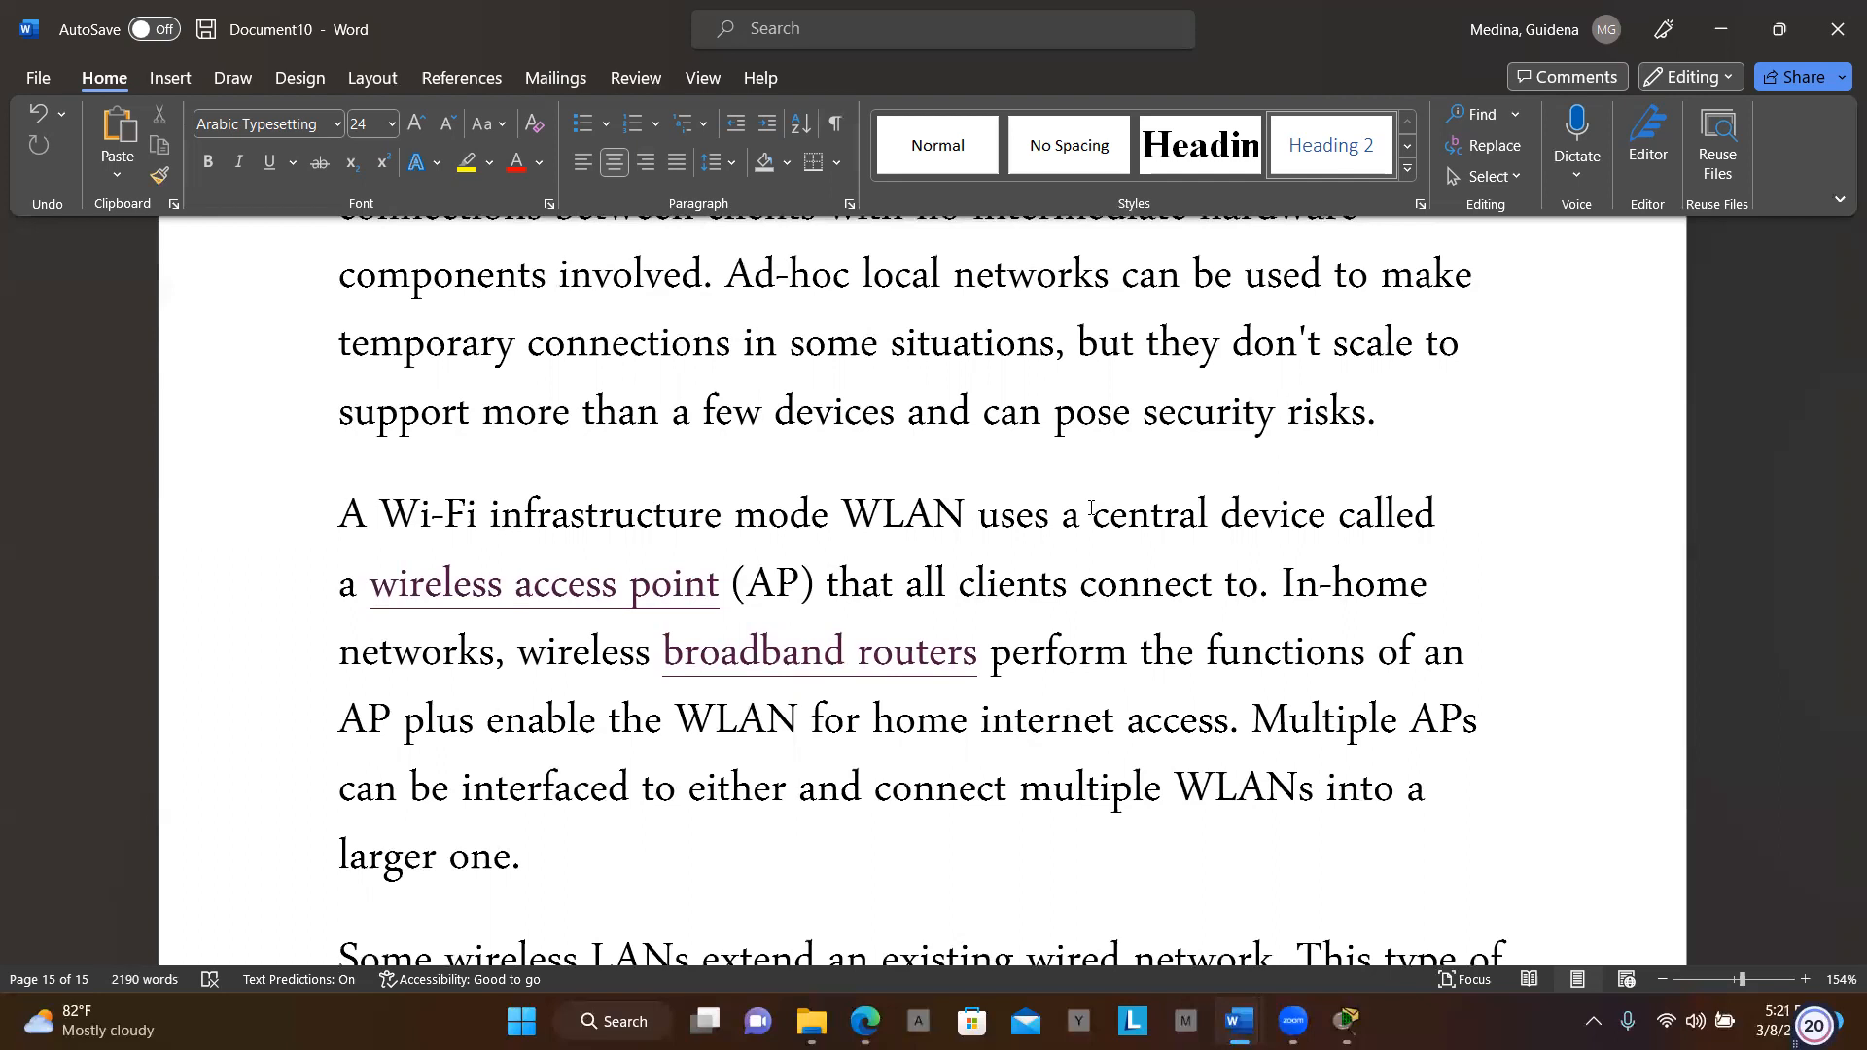
pyautogui.scroll(-4, 1091, 506)
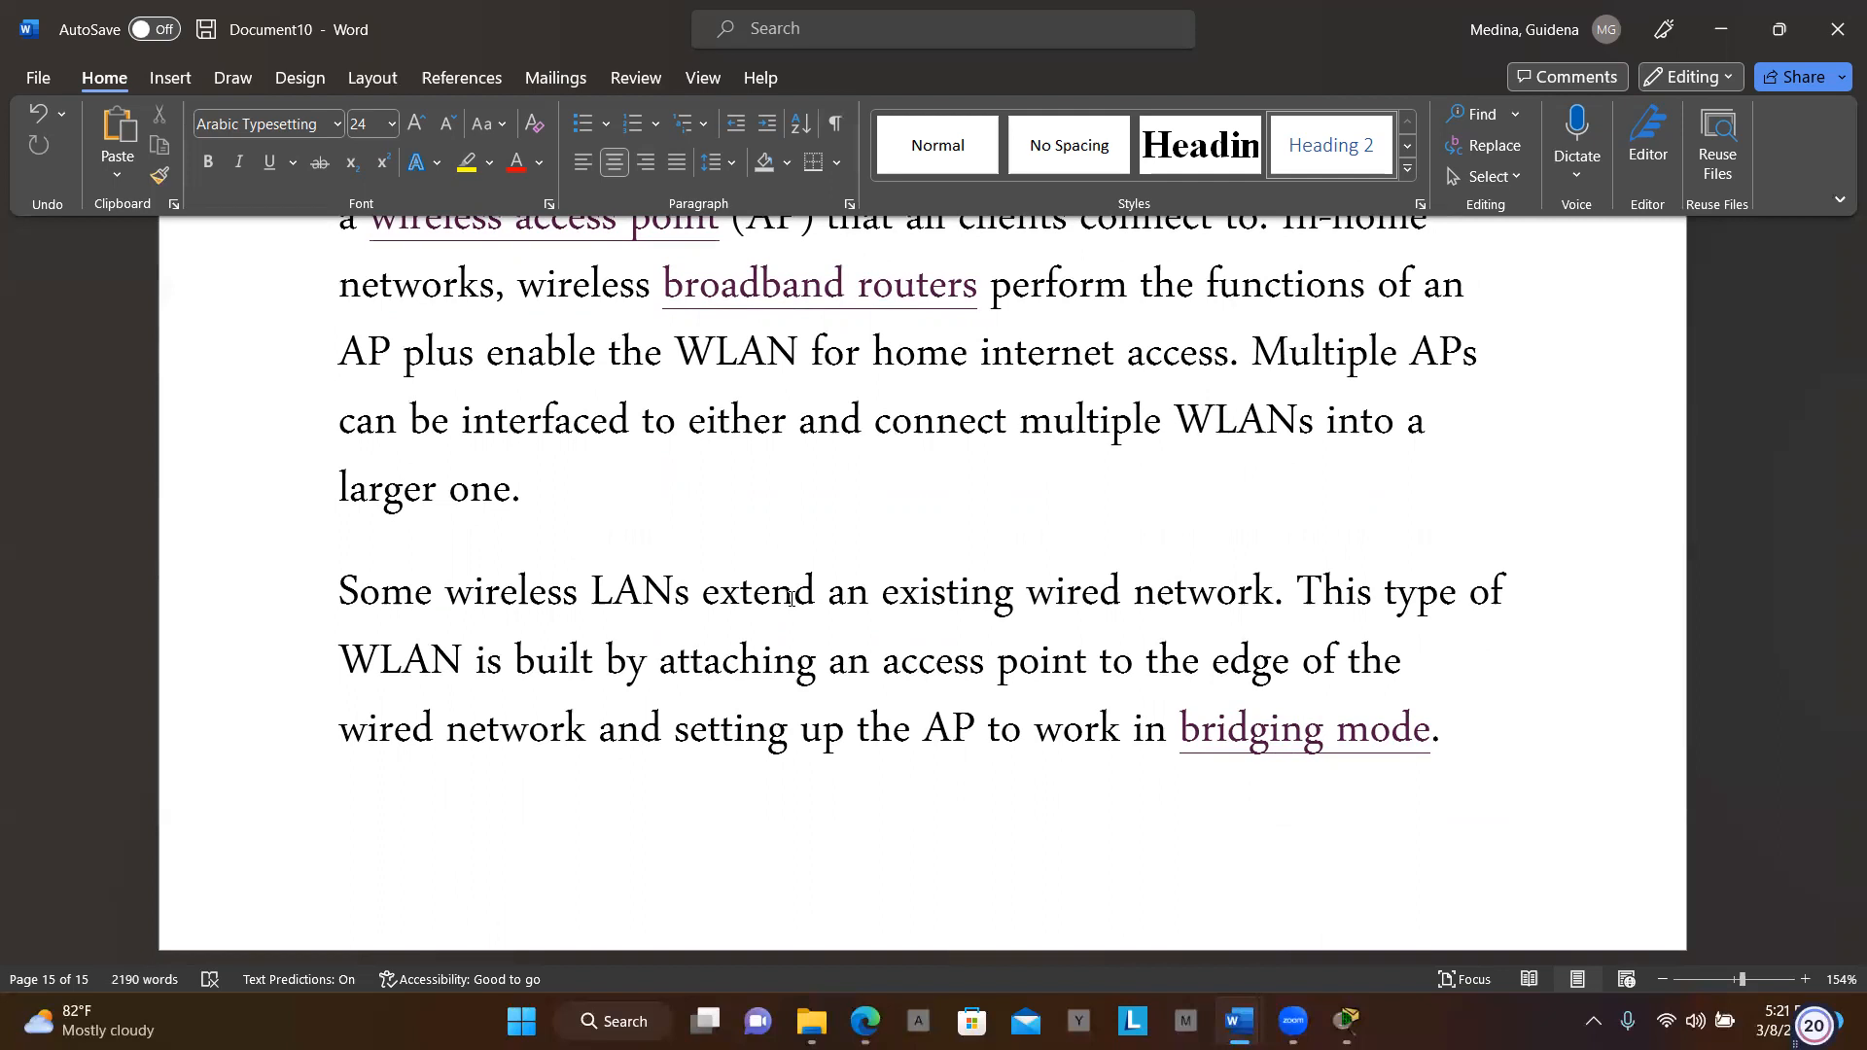
pyautogui.scroll(-7, 791, 598)
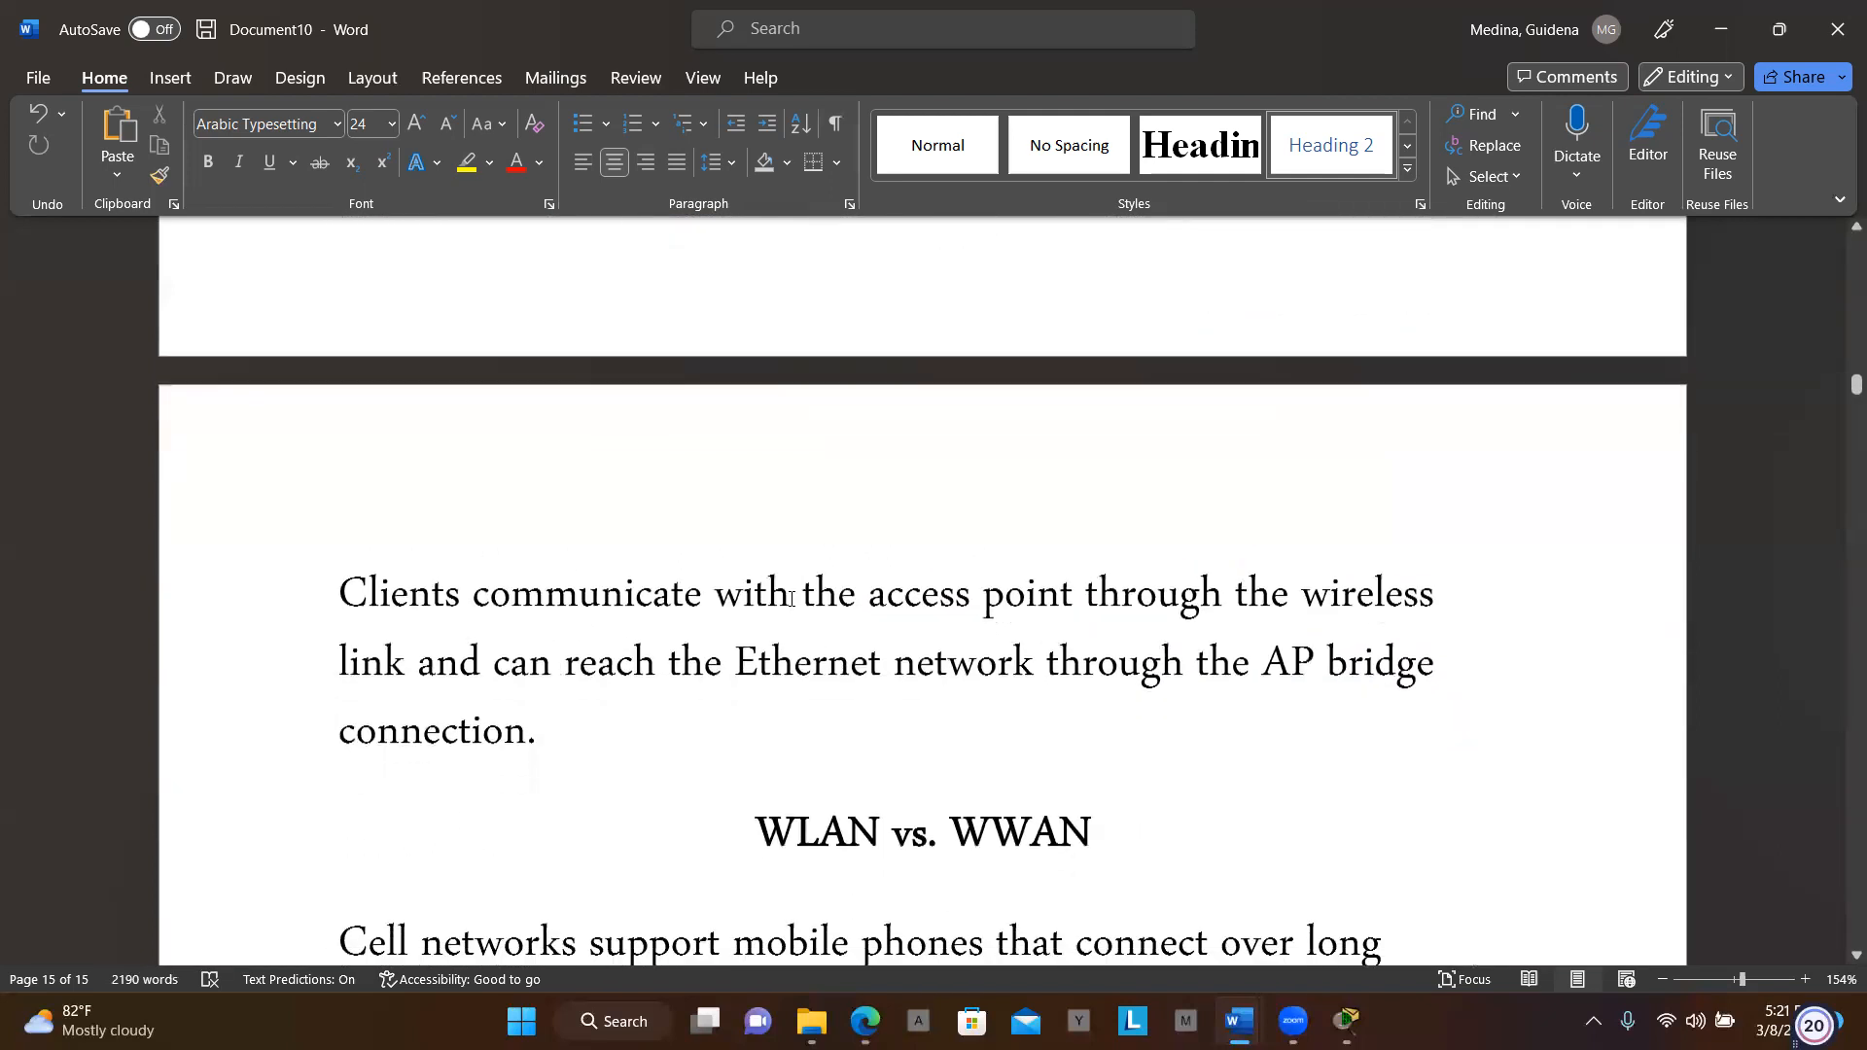
pyautogui.scroll(-3, 791, 598)
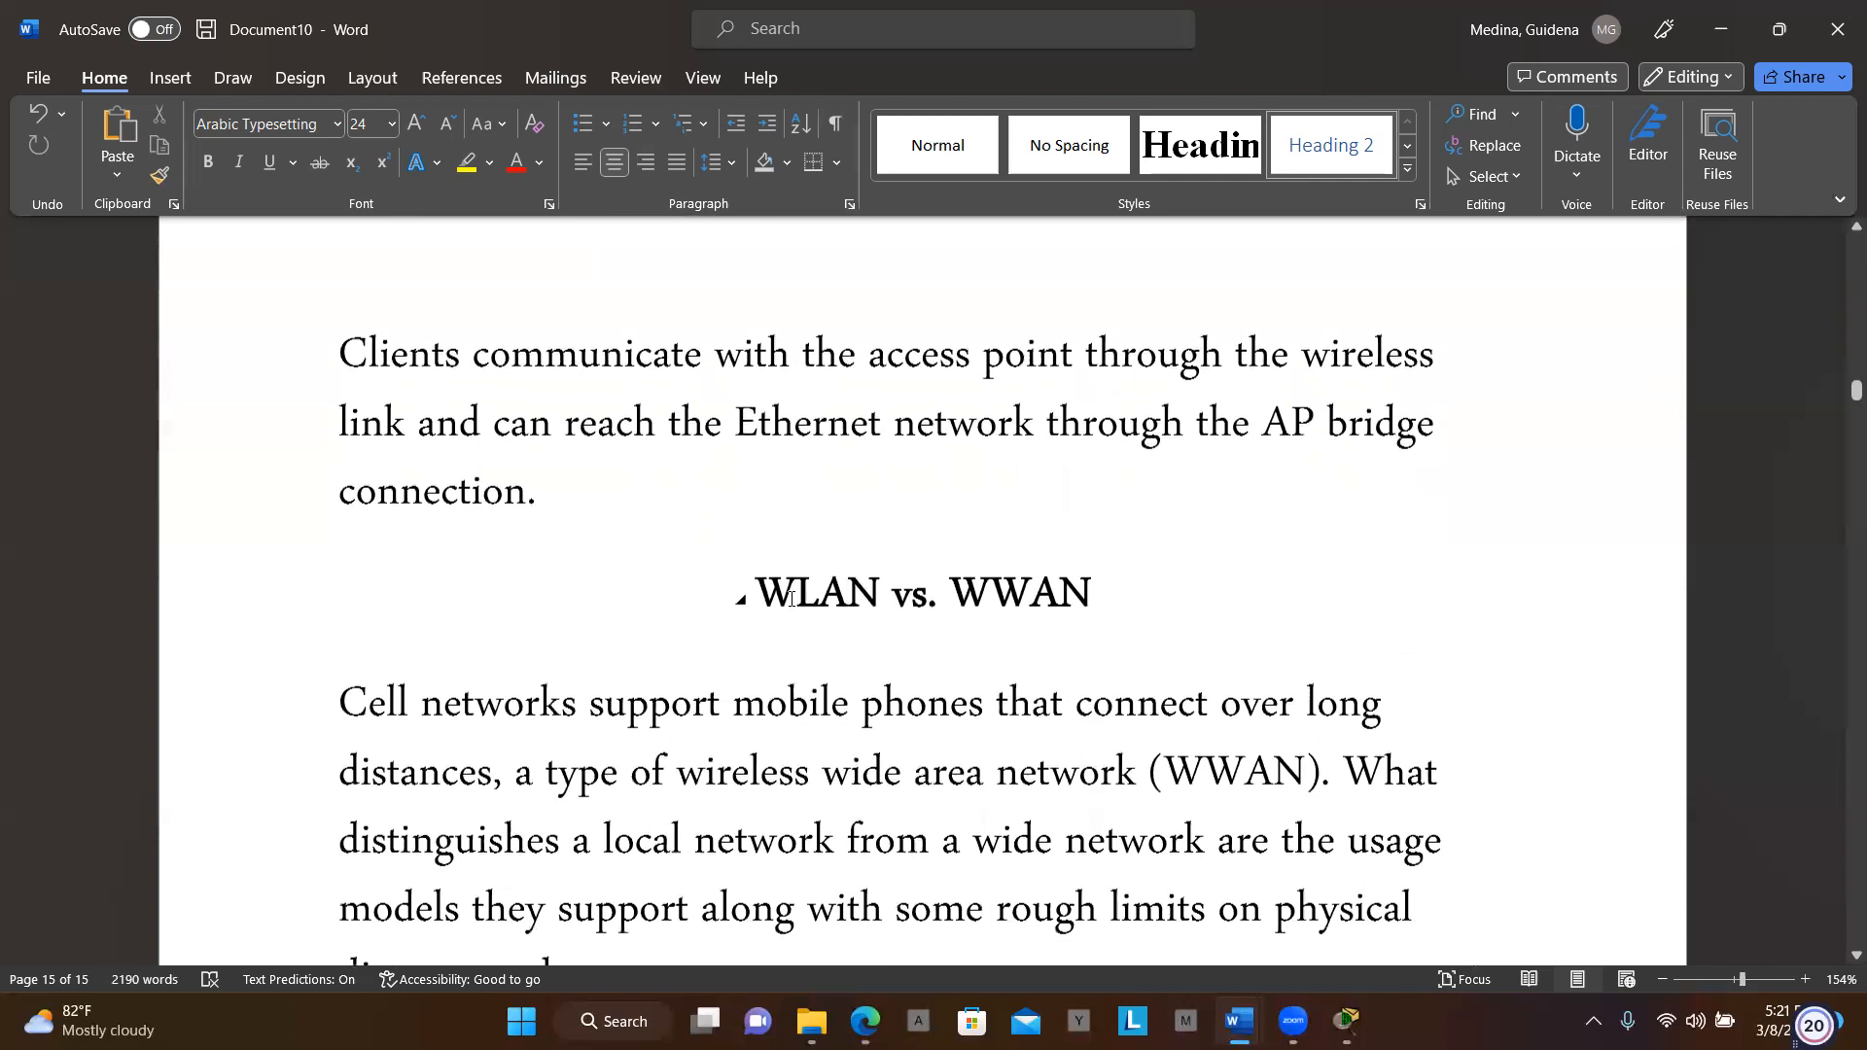
pyautogui.scroll(-1, 792, 599)
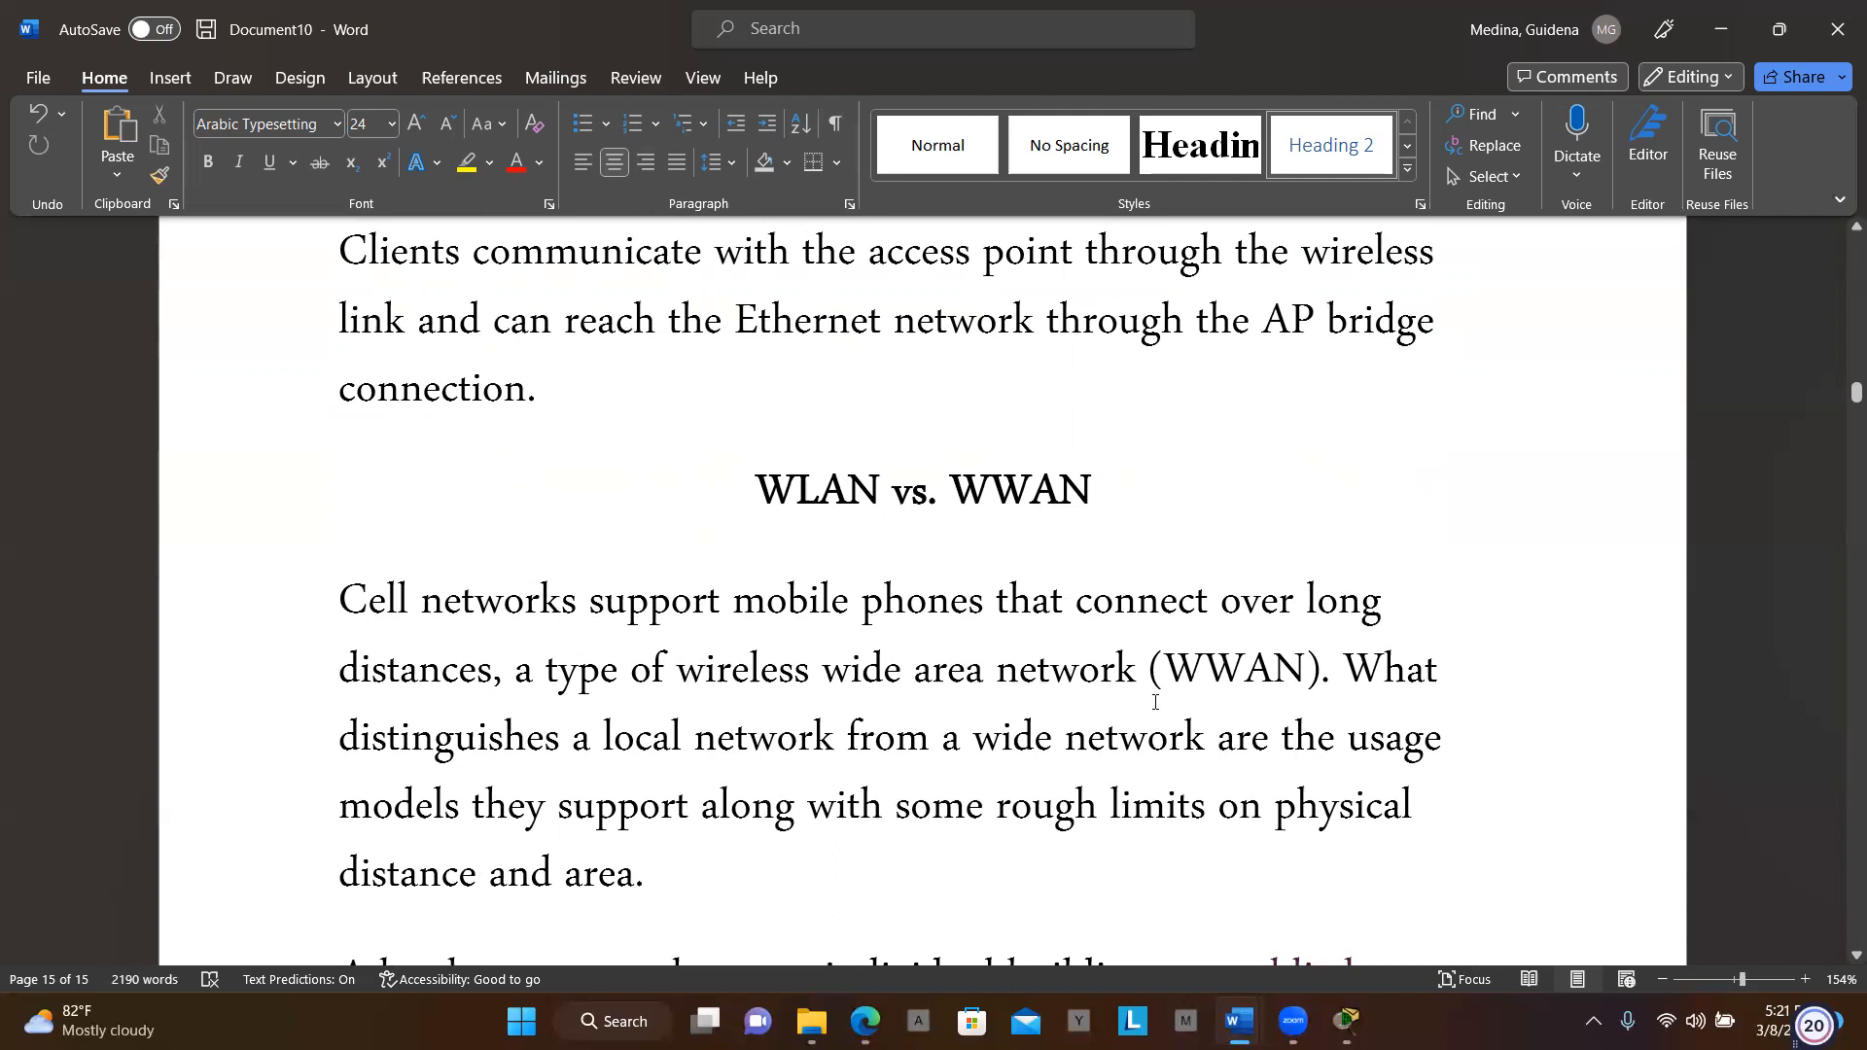
pyautogui.scroll(-2, 1156, 702)
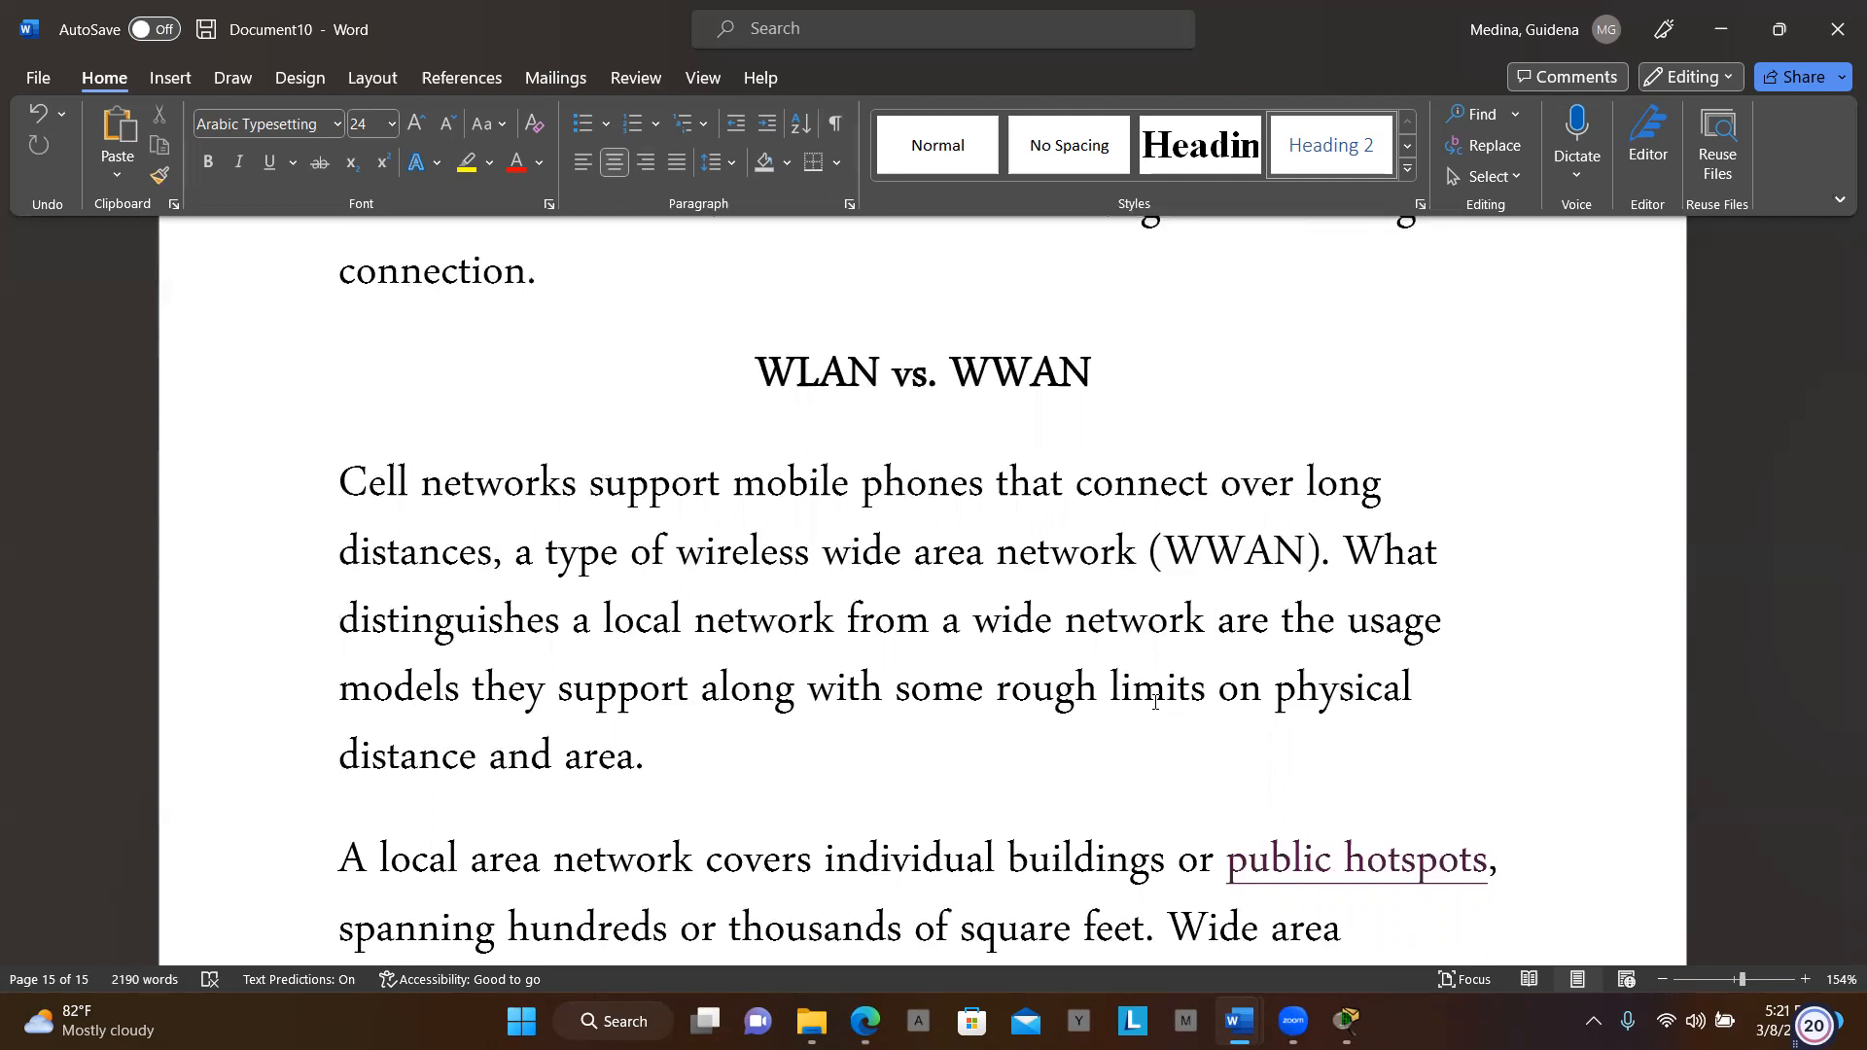
pyautogui.scroll(-3, 1156, 700)
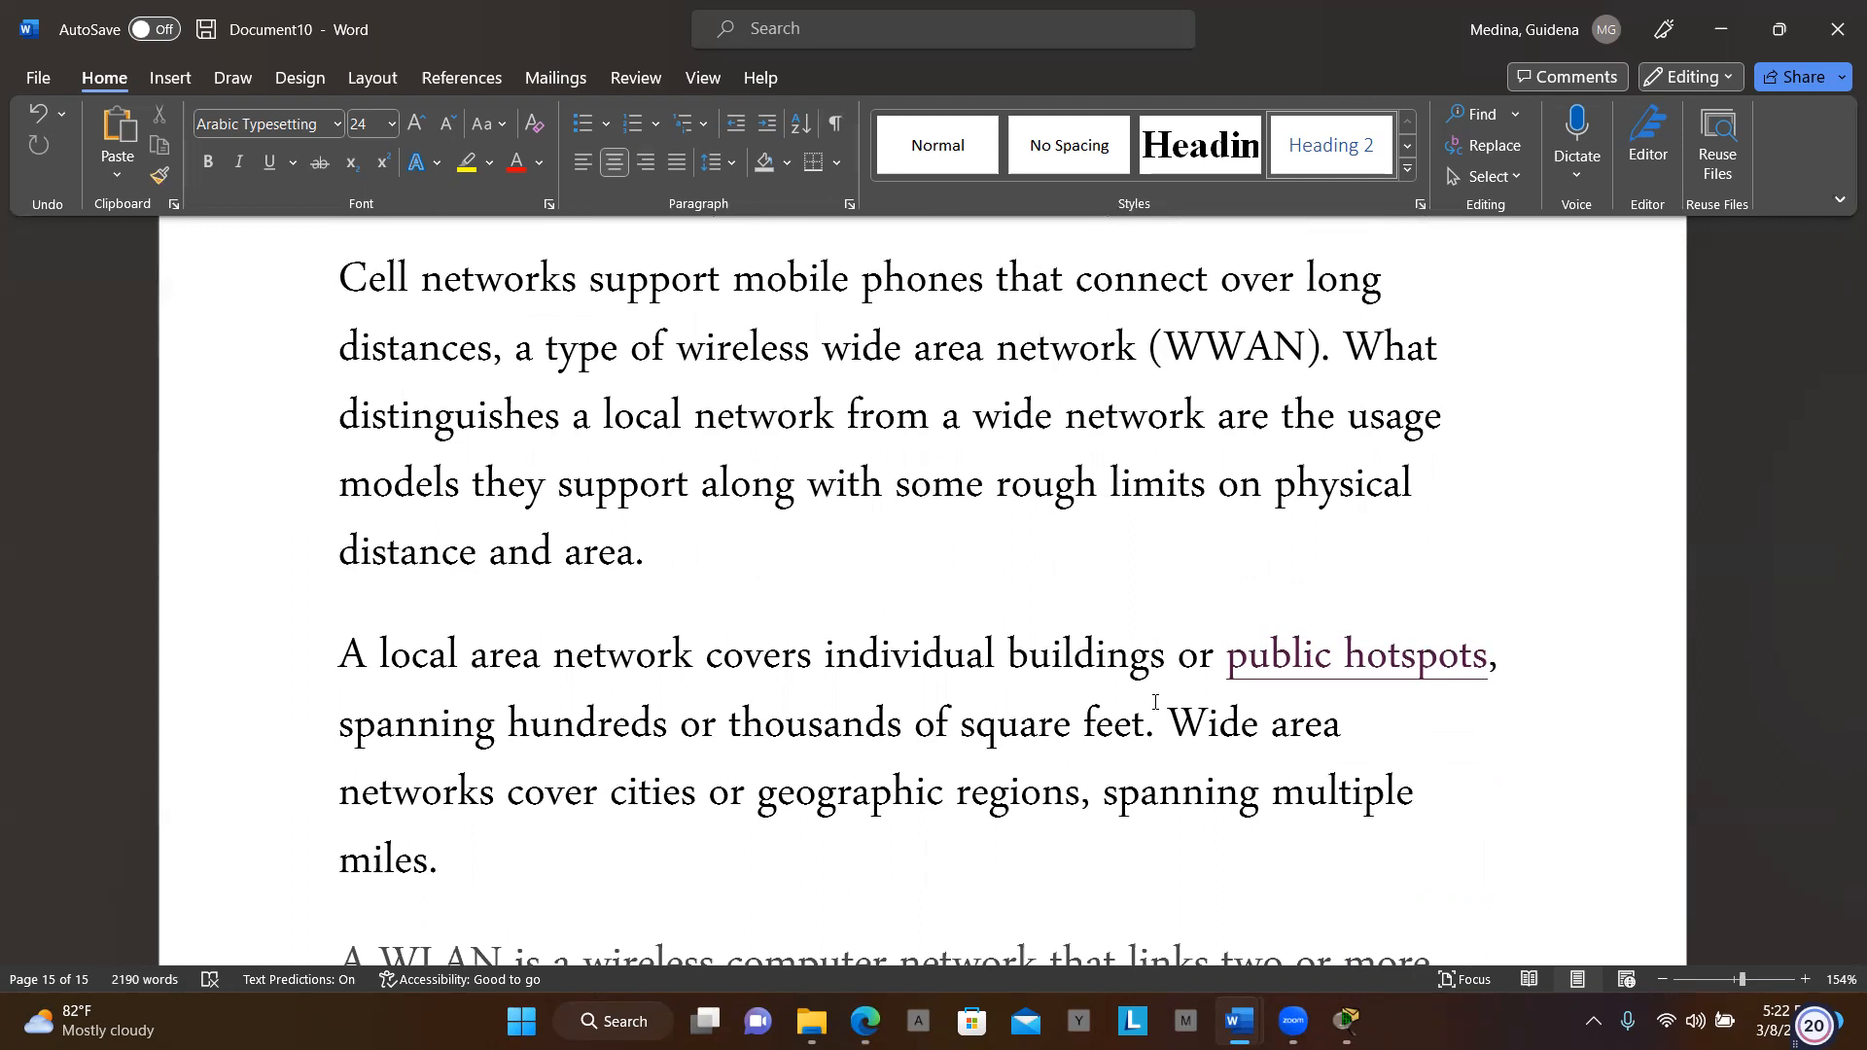
pyautogui.scroll(-3, 1155, 703)
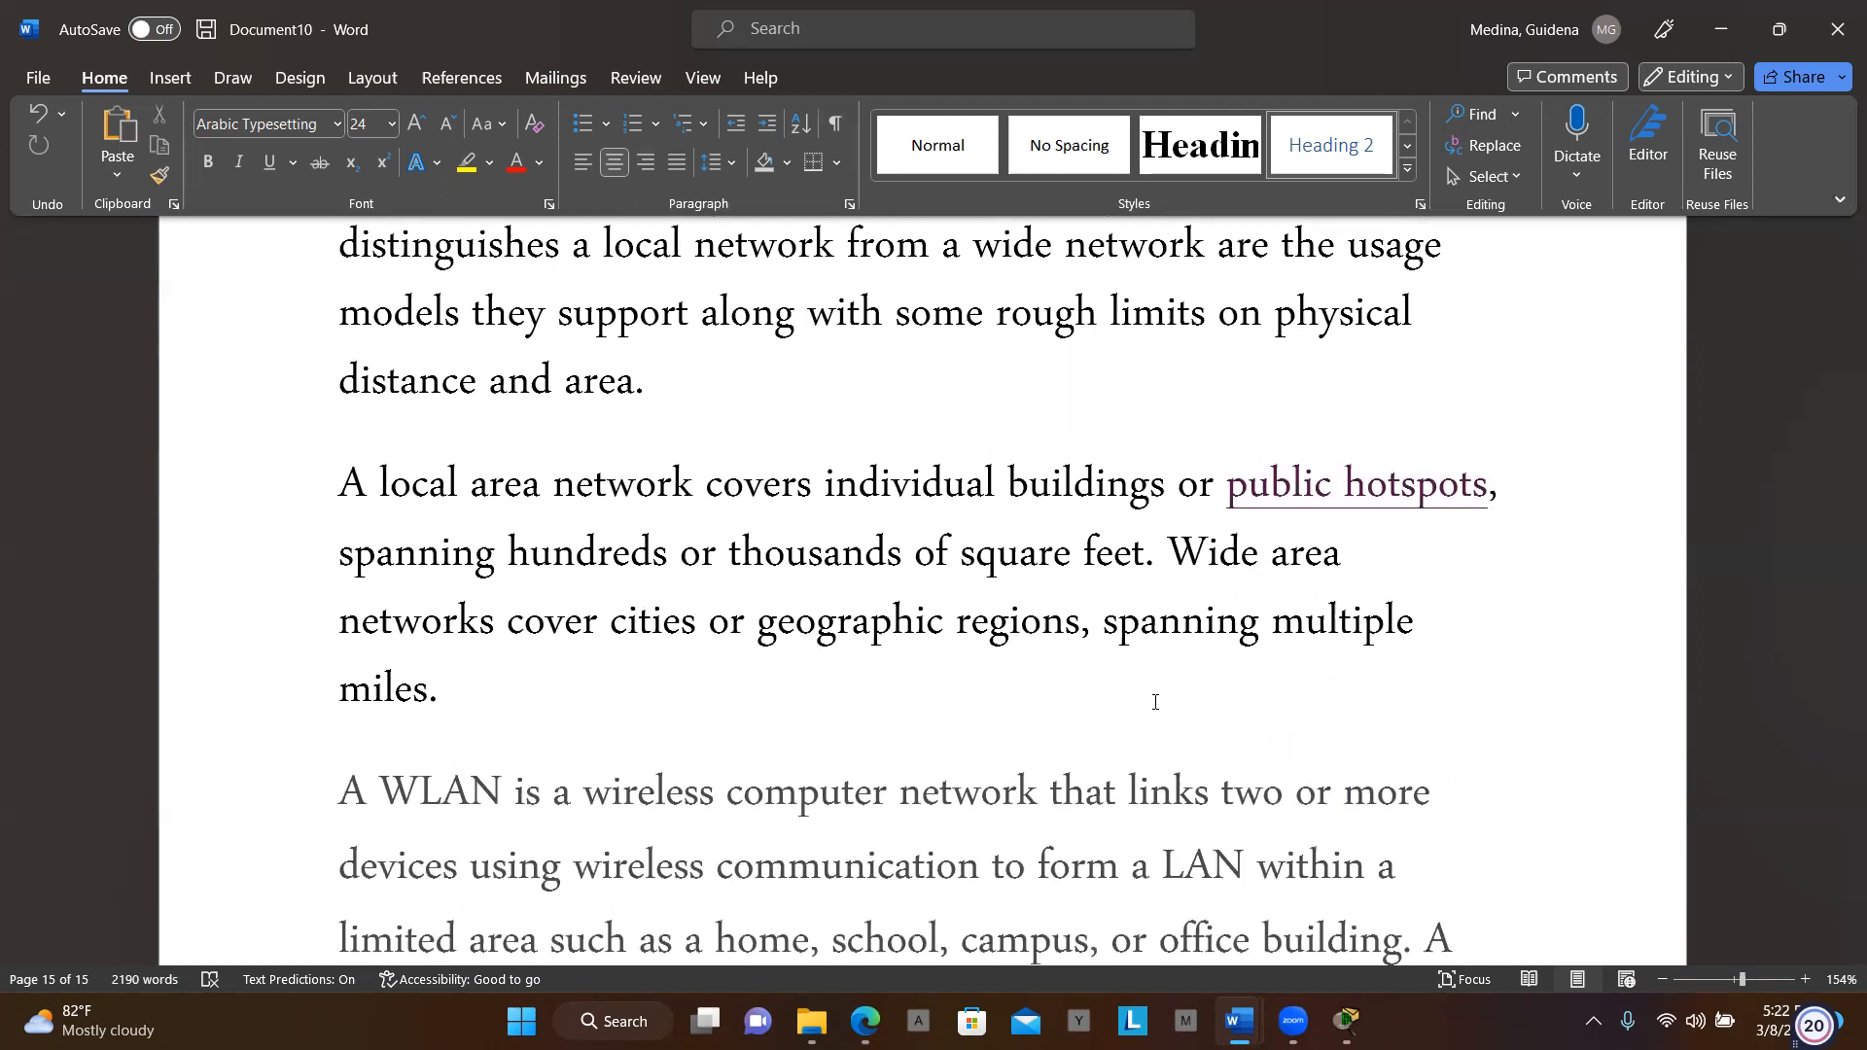
pyautogui.scroll(-2, 1156, 702)
pyautogui.scroll(-1, 1155, 702)
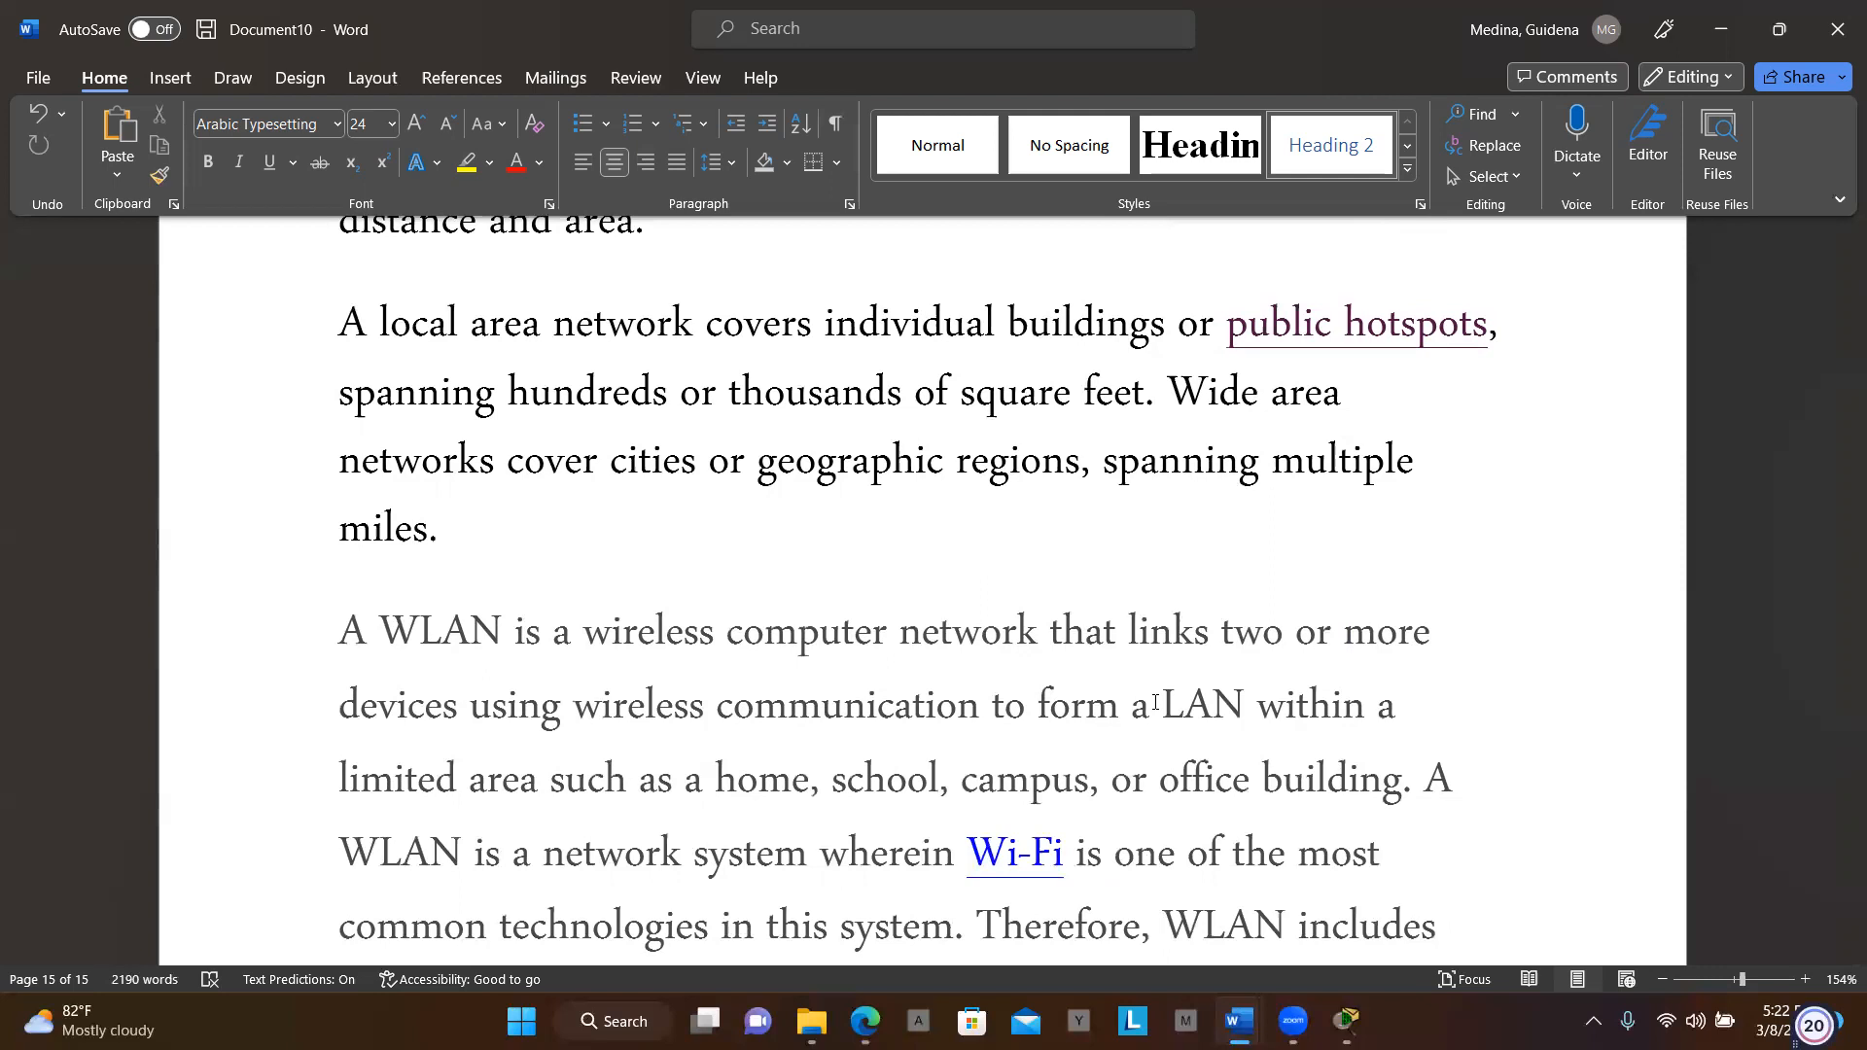
pyautogui.scroll(-3, 1155, 702)
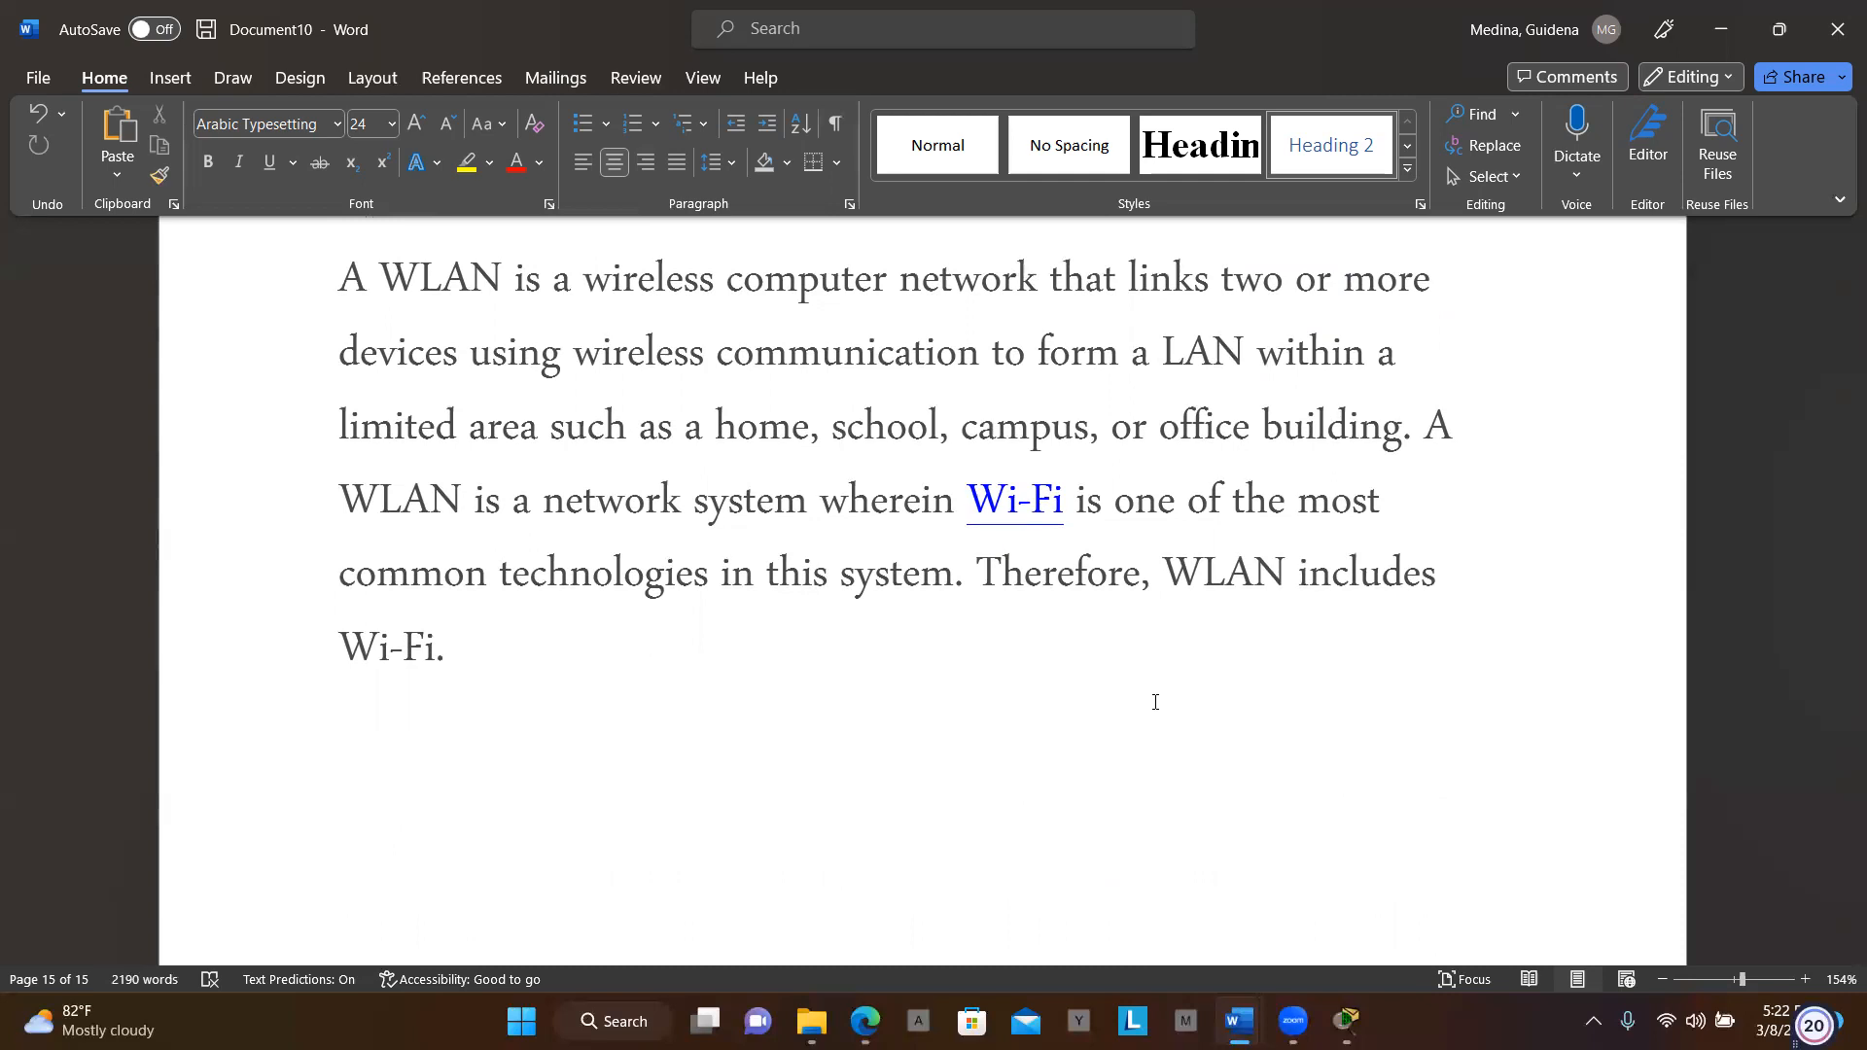
pyautogui.scroll(-5, 1156, 702)
pyautogui.scroll(-2, 1155, 702)
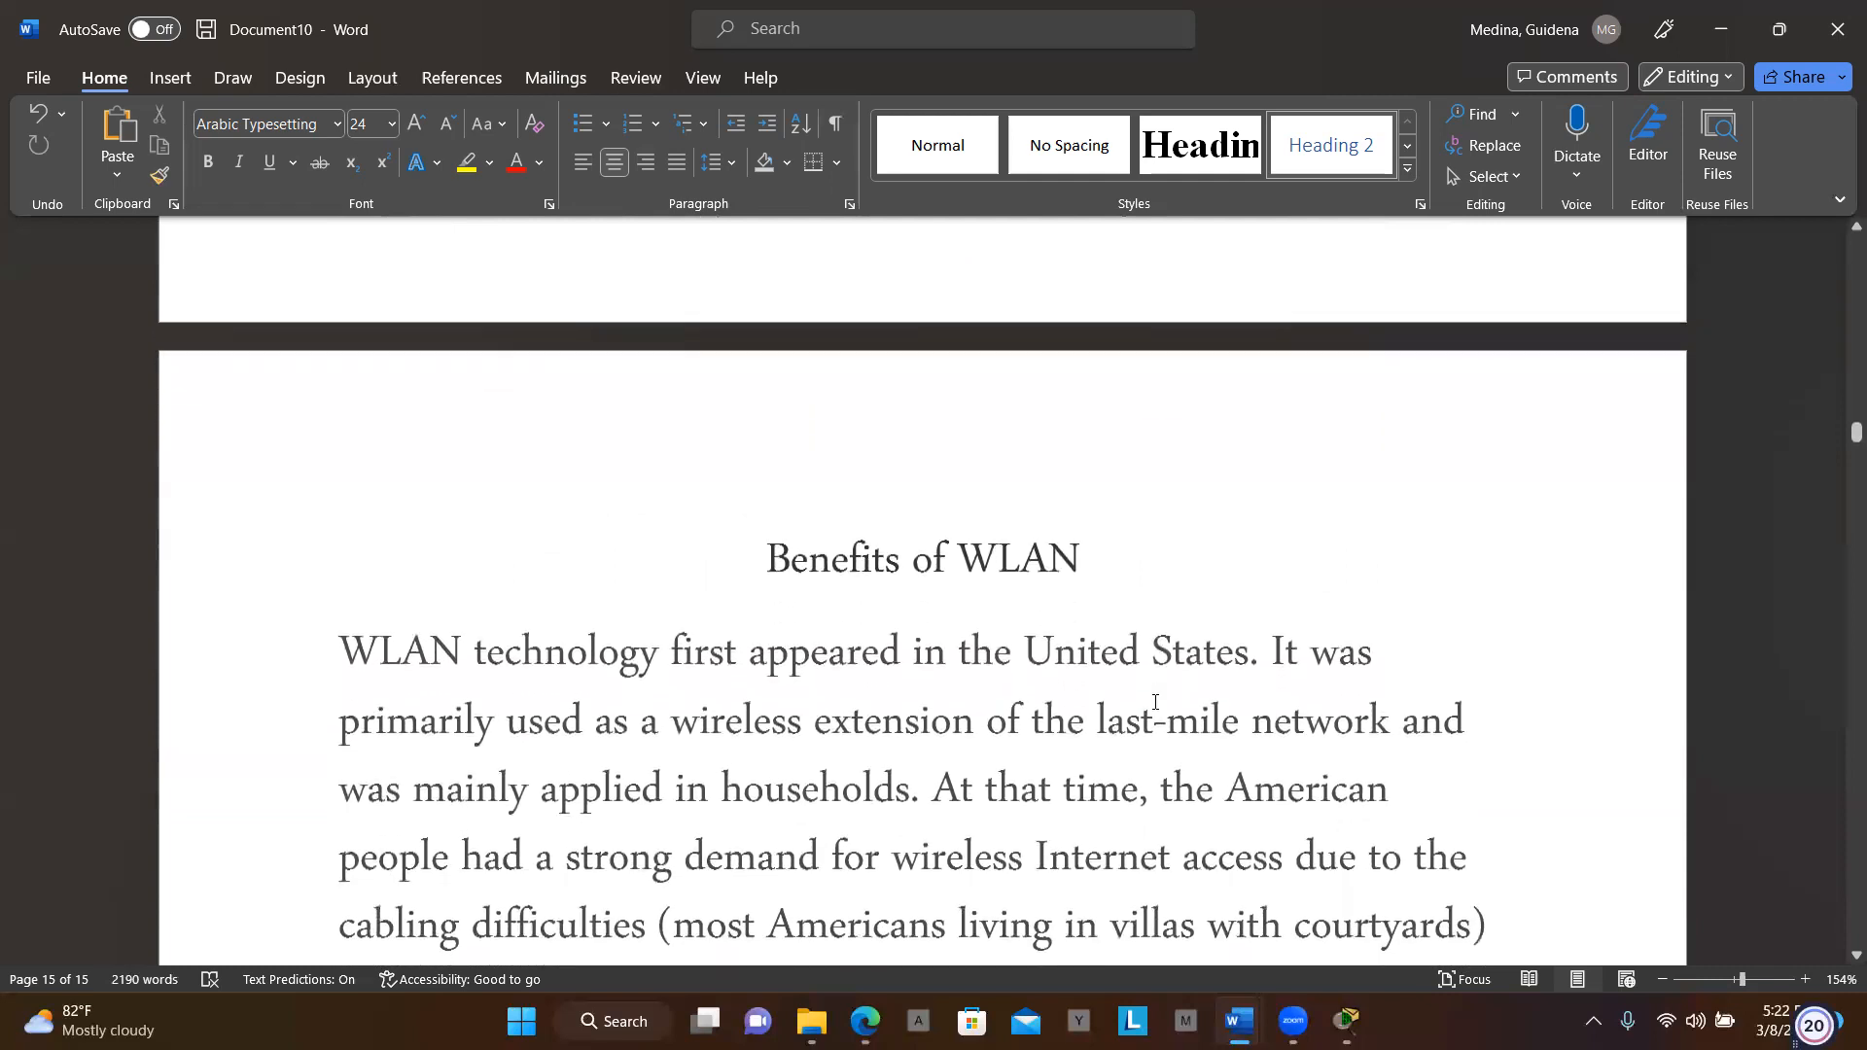
pyautogui.scroll(-3, 1155, 703)
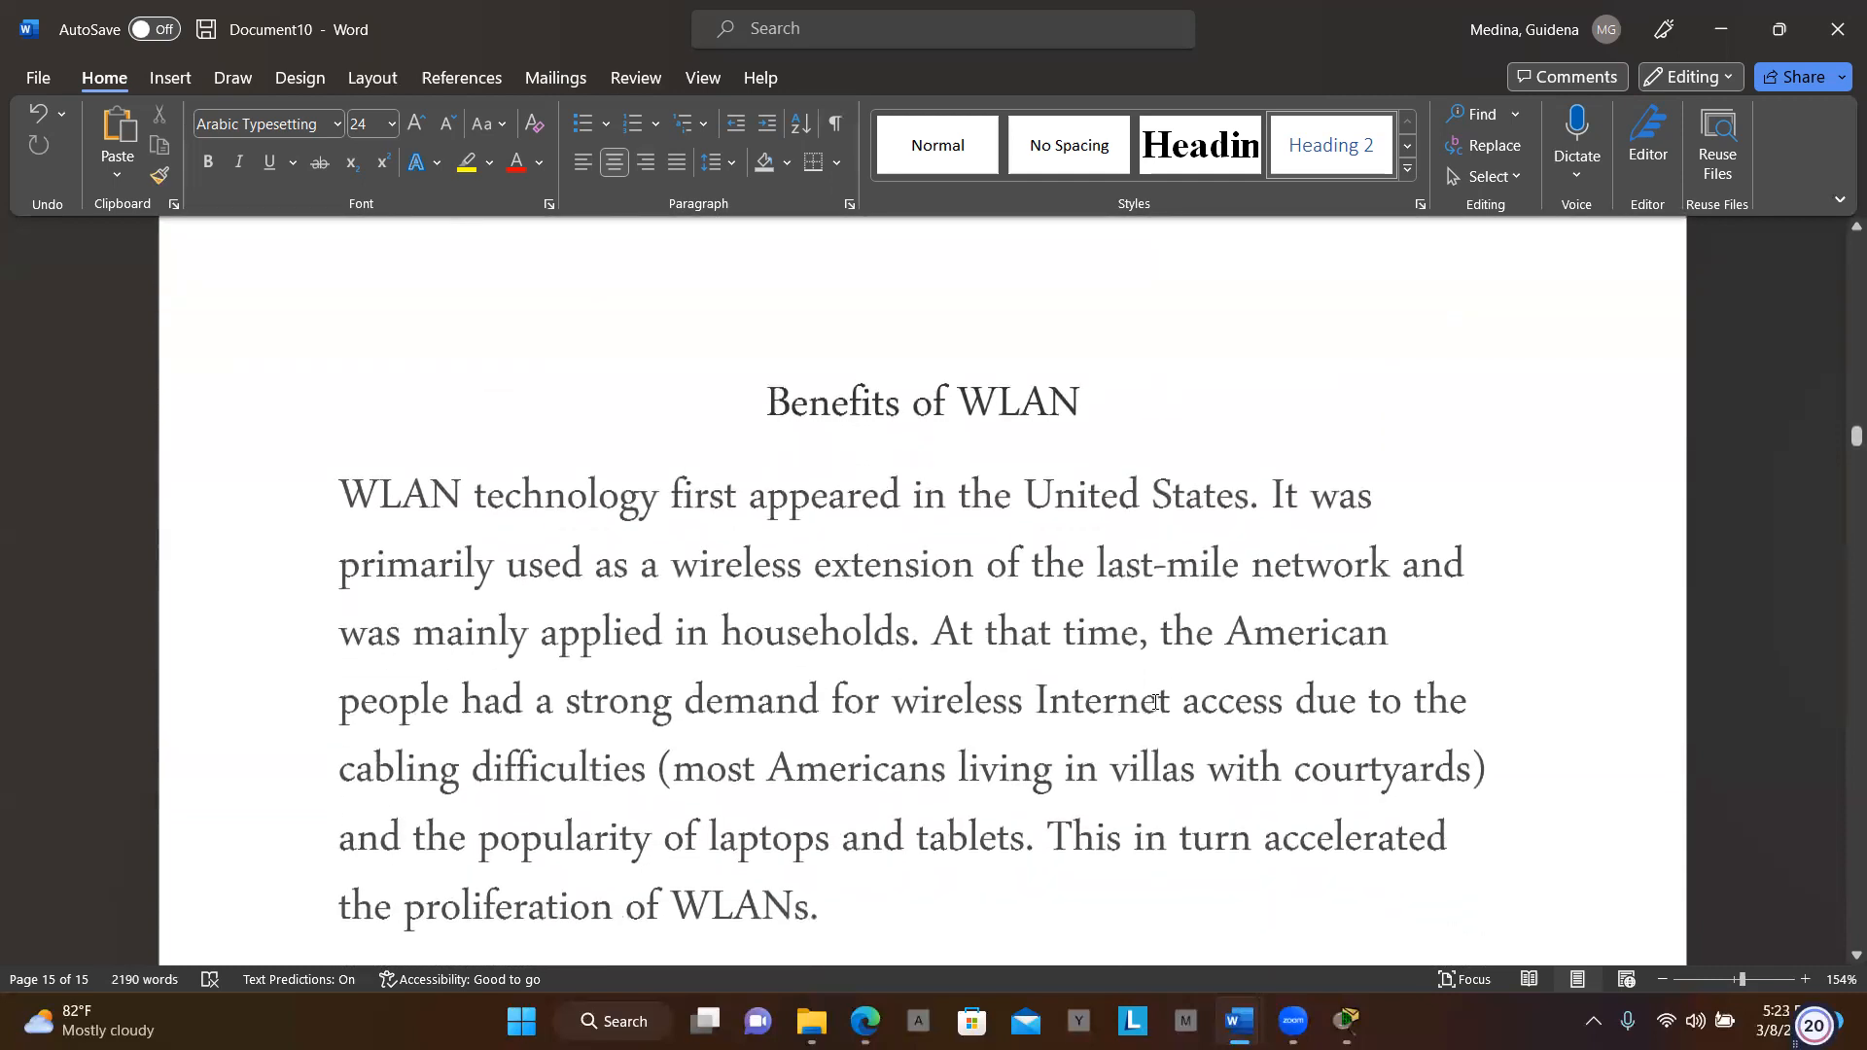
pyautogui.scroll(-2, 1153, 703)
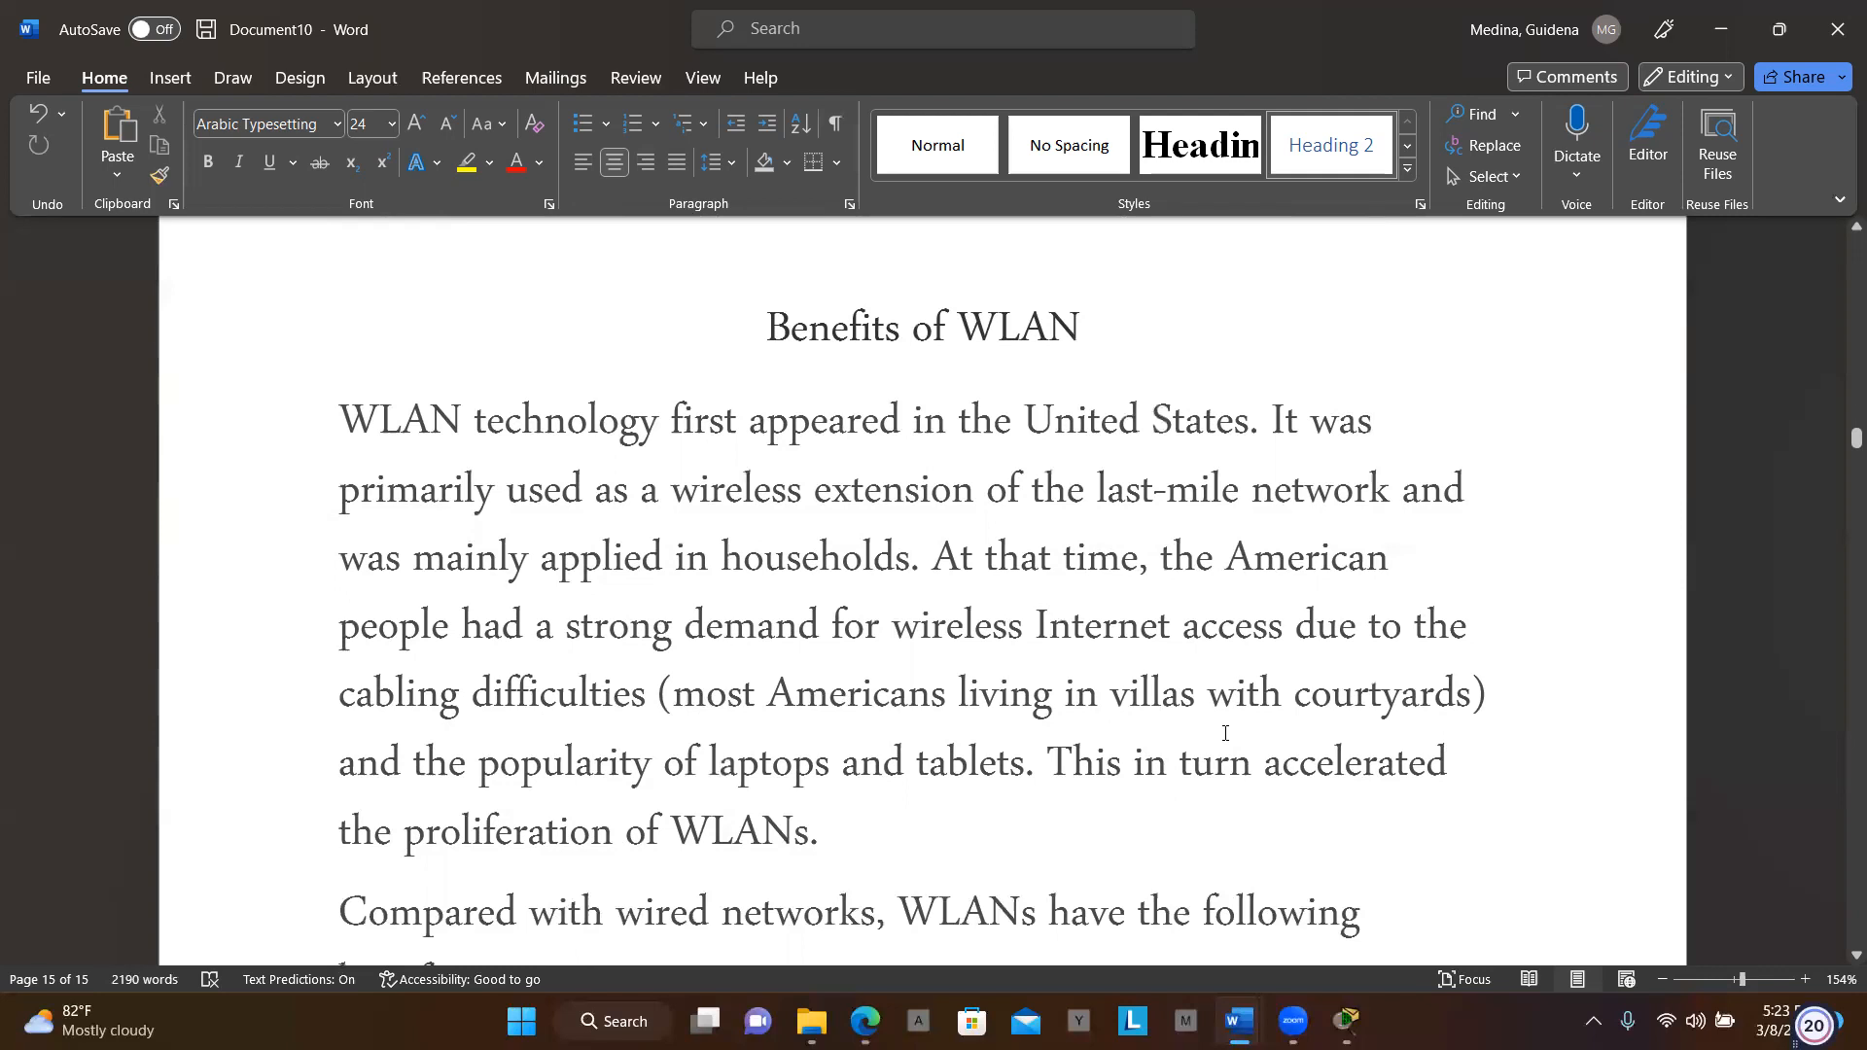
pyautogui.scroll(-3, 1216, 727)
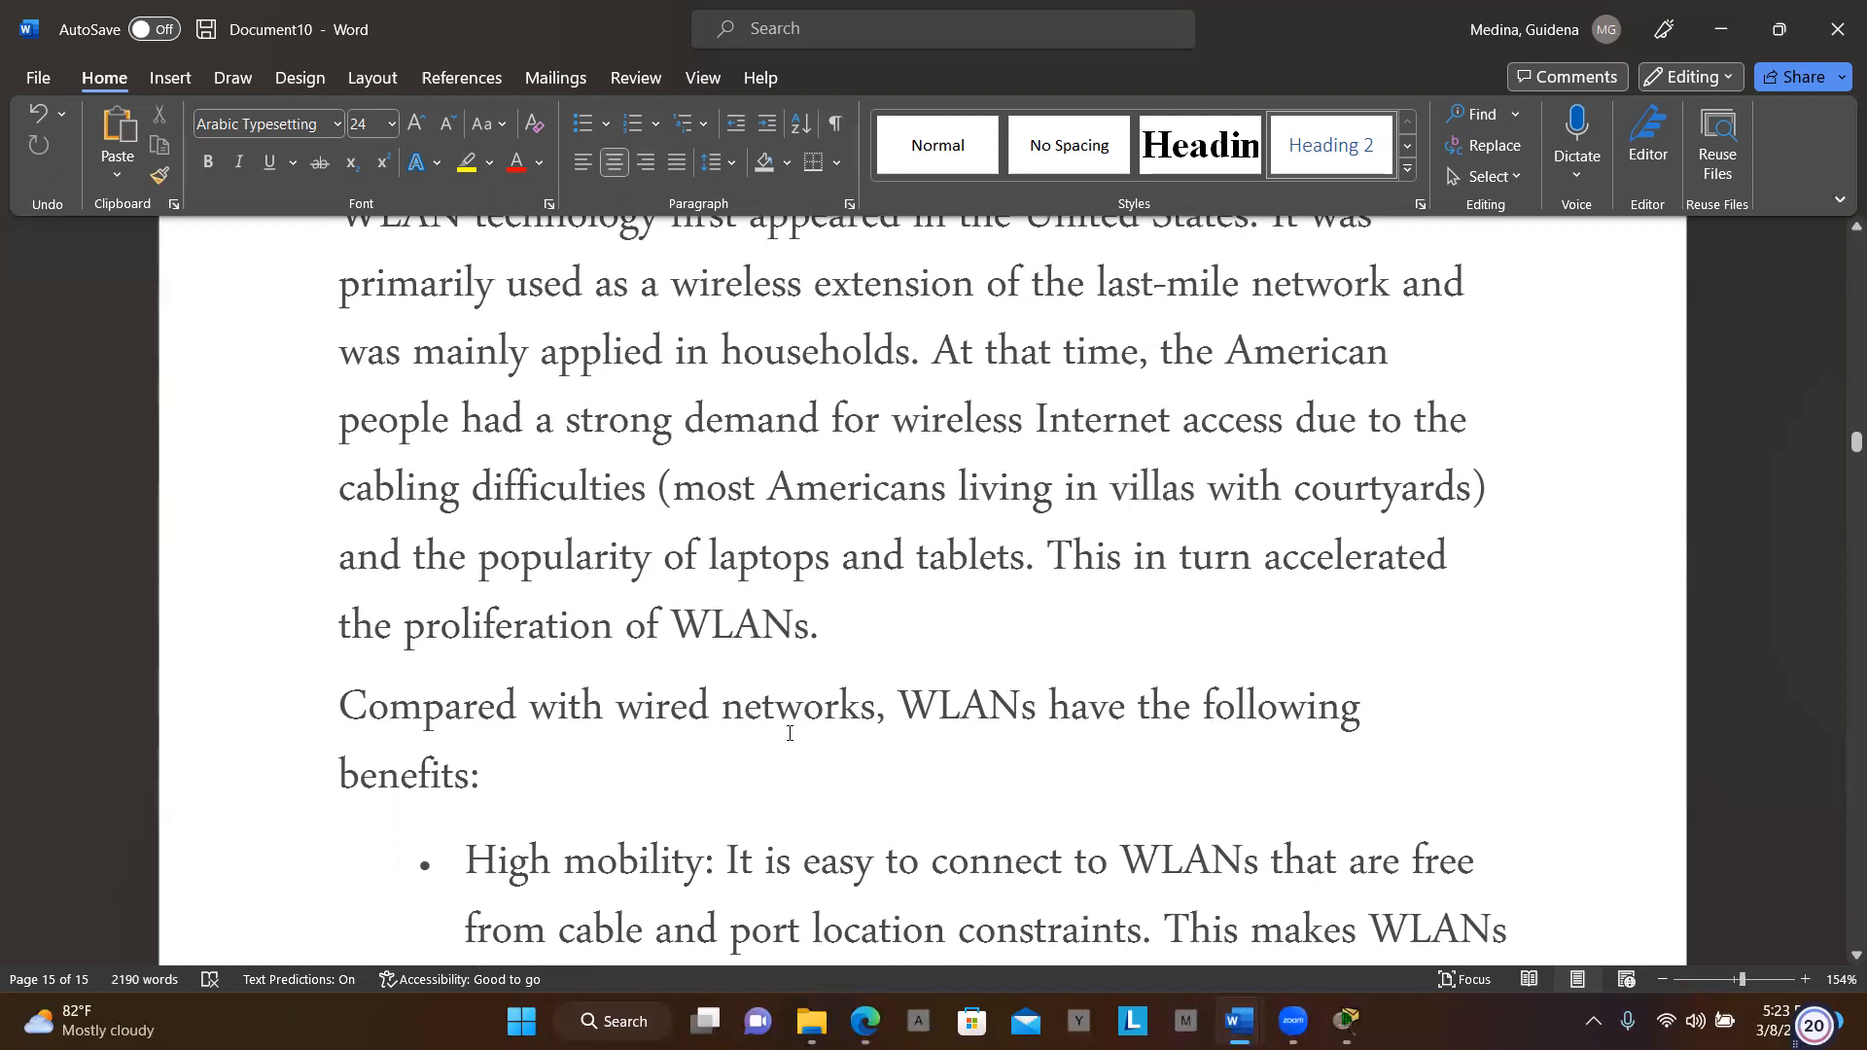
pyautogui.scroll(-1, 854, 743)
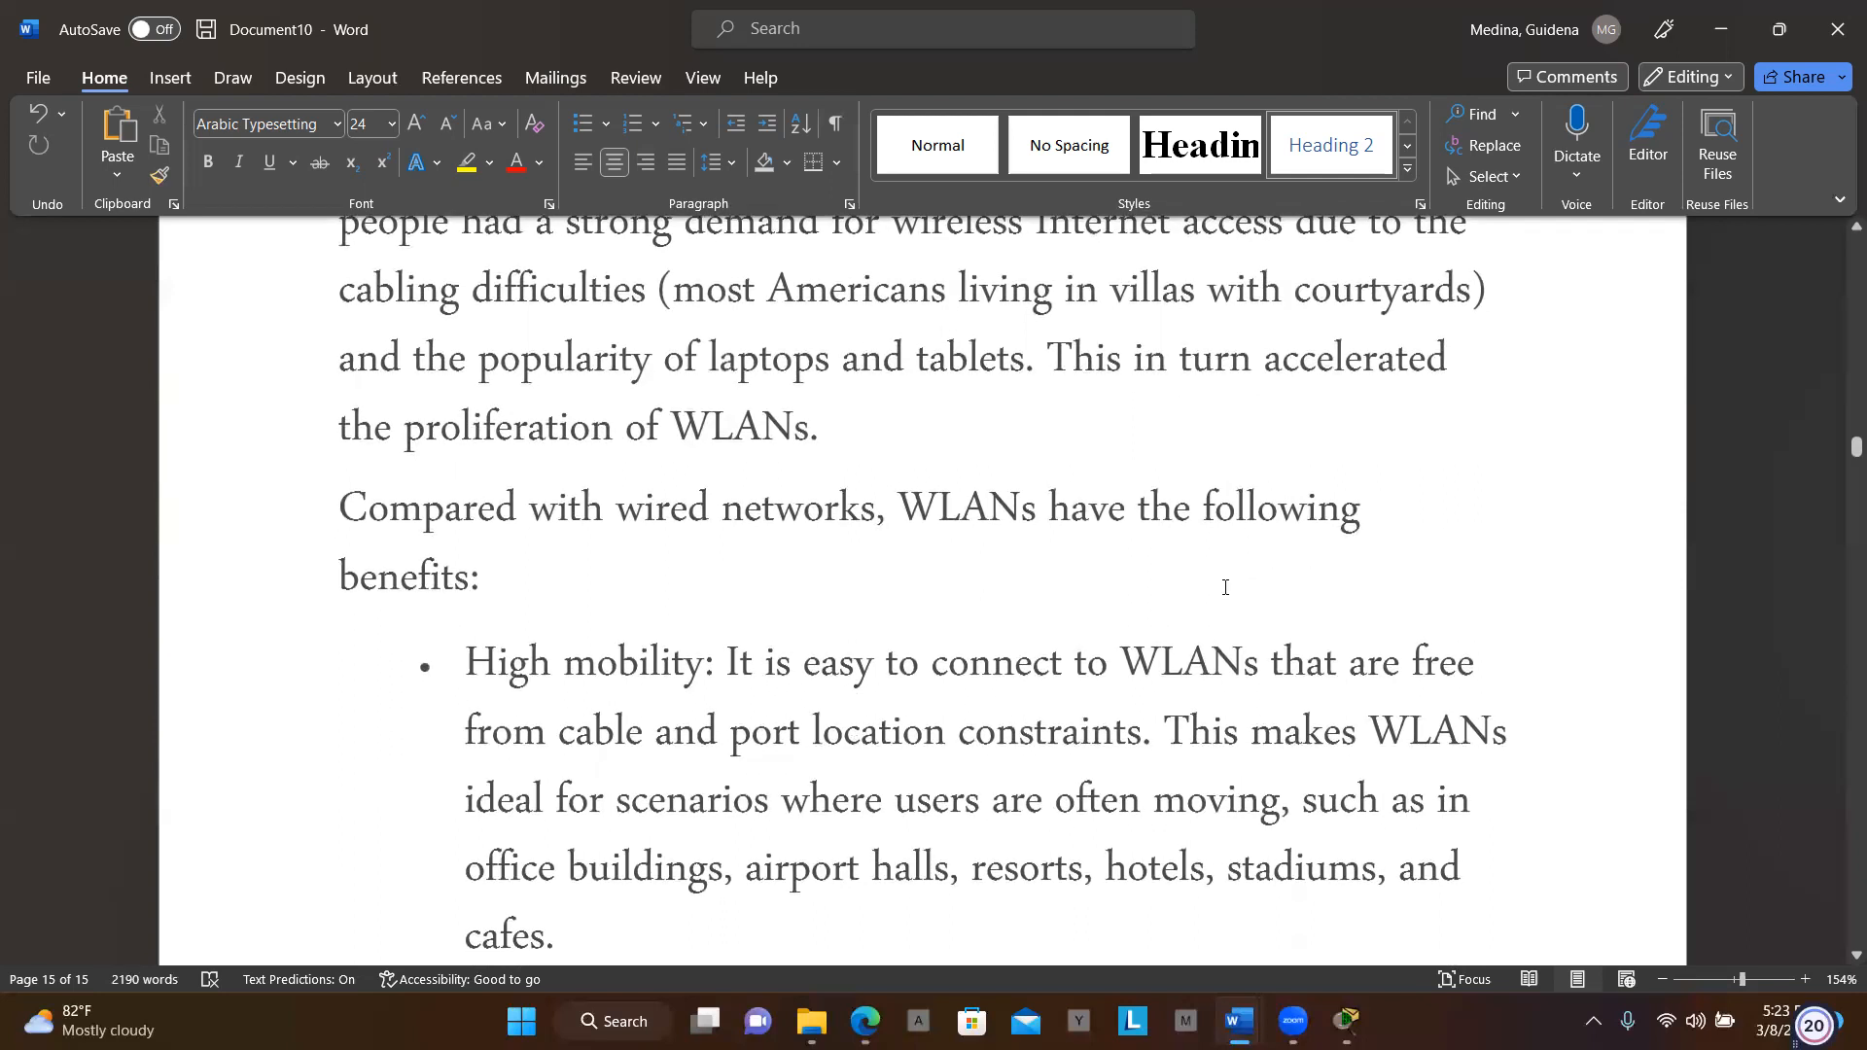
# Scroll down to the Flexible deployment bullet about subways and roadways
pyautogui.scroll(-1, 664, 638)
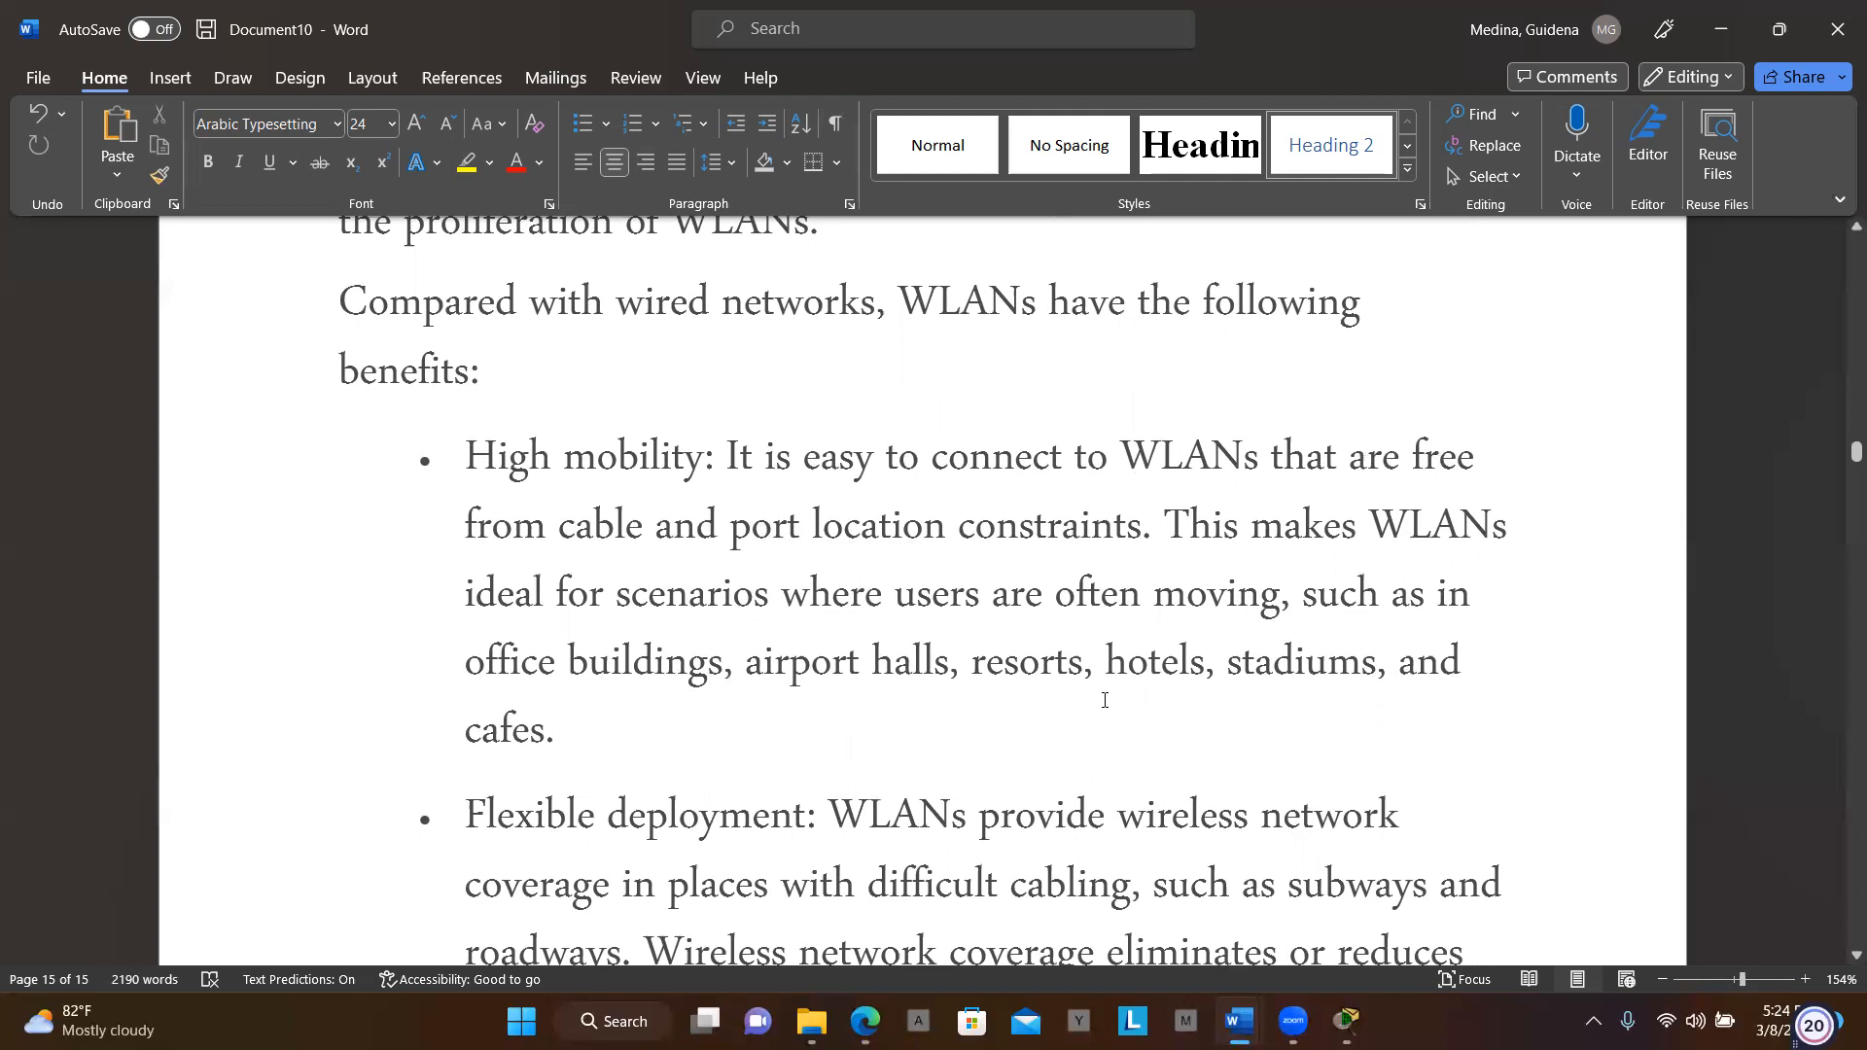
pyautogui.scroll(-3, 1105, 700)
pyautogui.scroll(-1, 1105, 700)
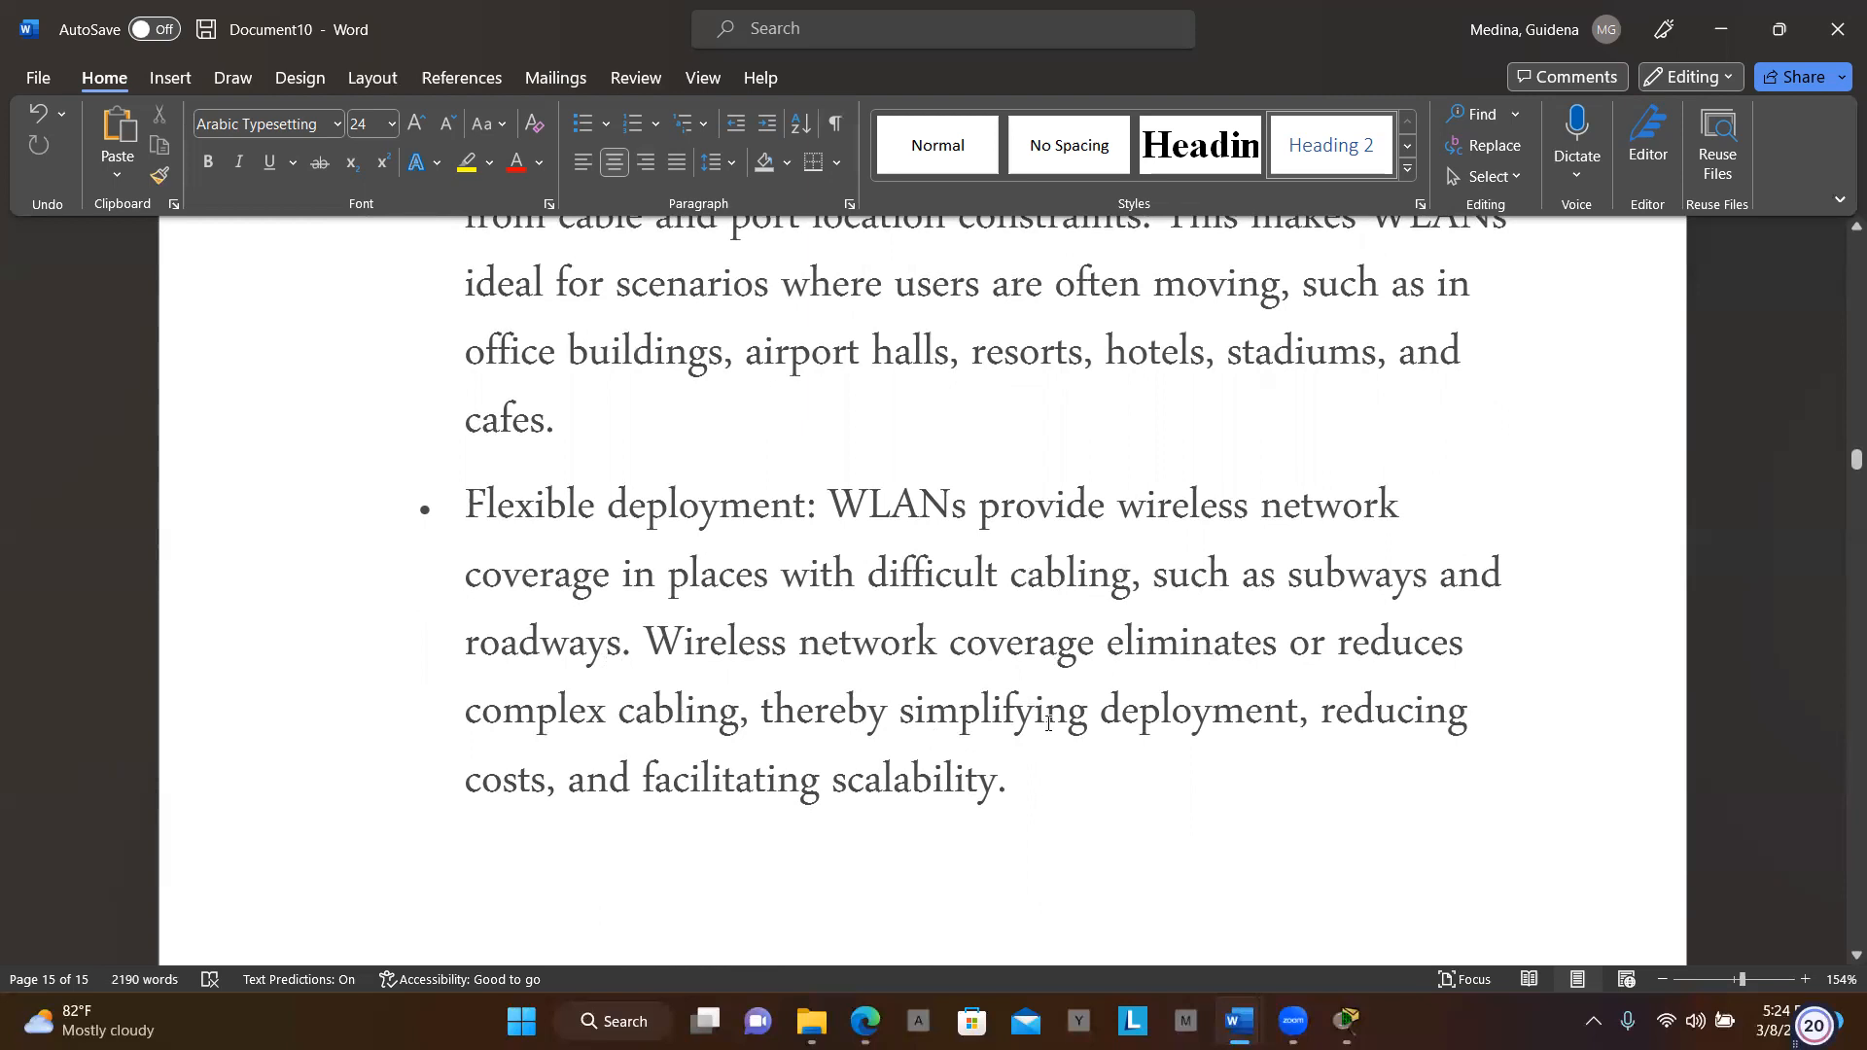
pyautogui.scroll(-10, 1048, 722)
# Scroll past the page break to the 'Is WLAN and Wi-Fi the Same Thing?' section
pyautogui.scroll(-2, 1049, 722)
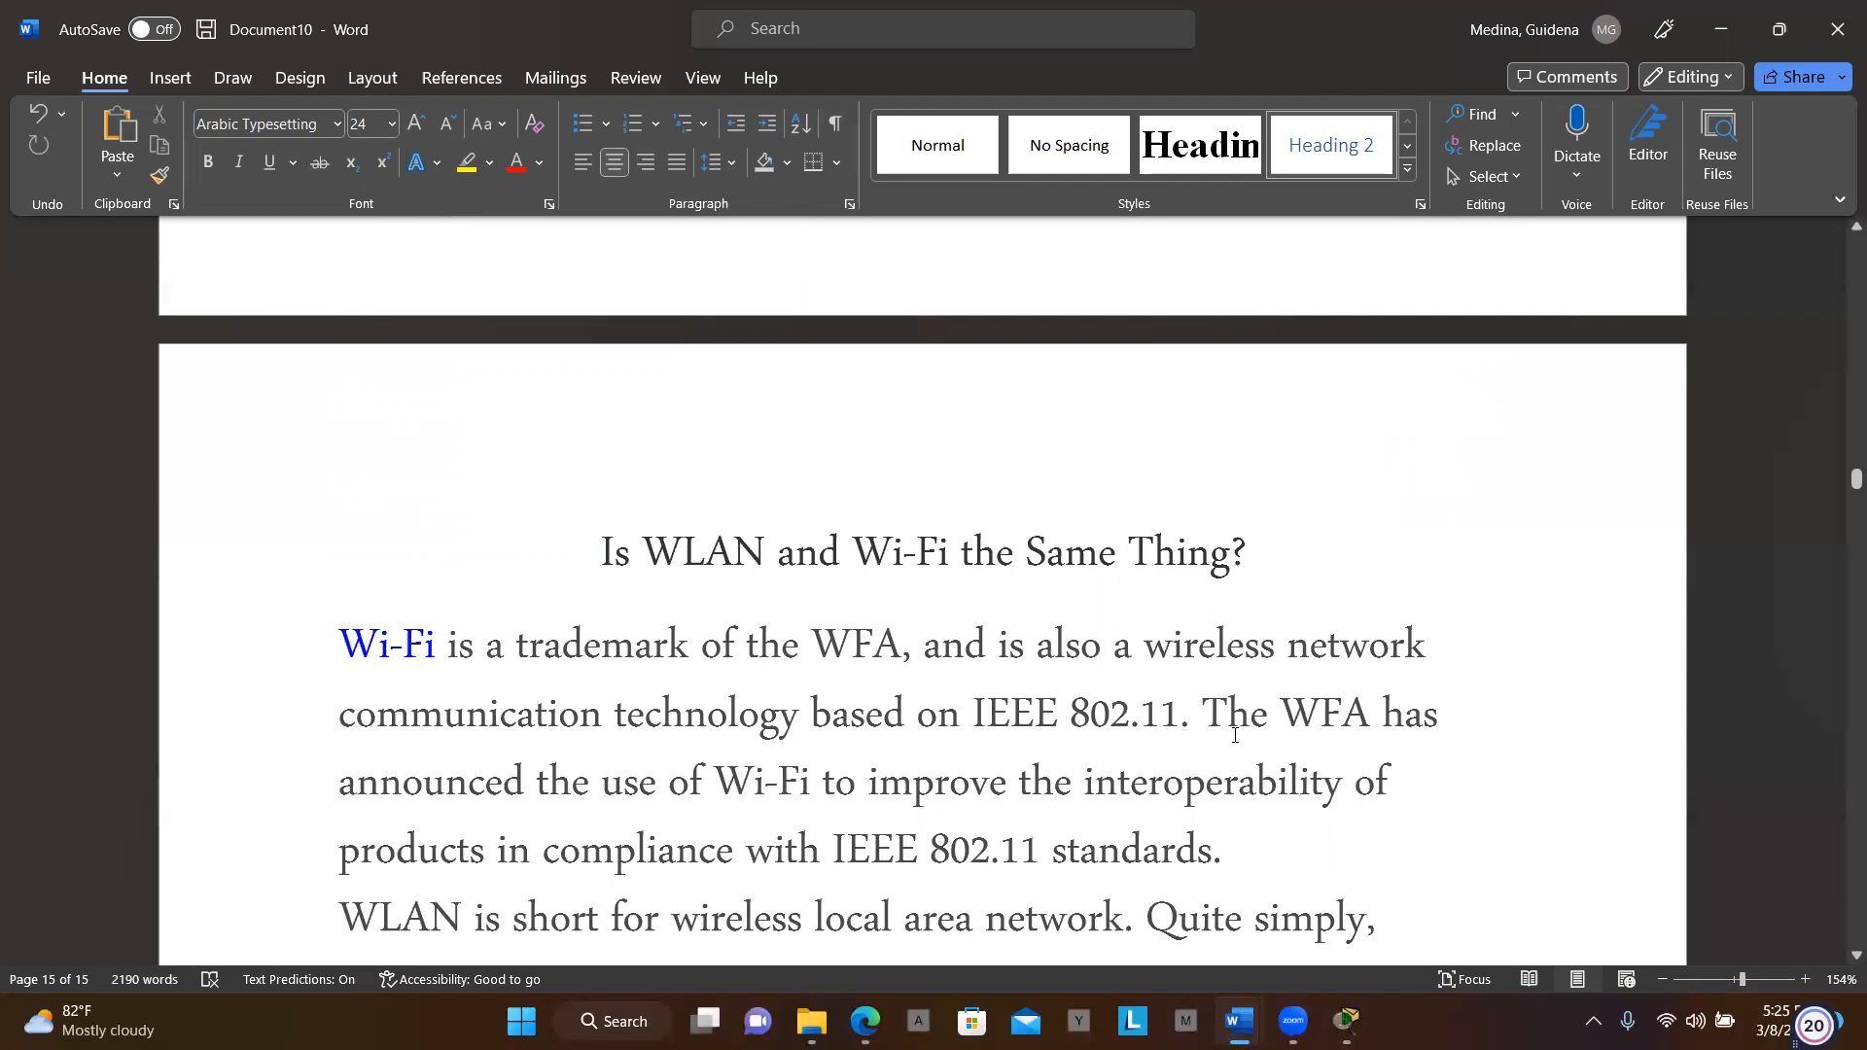
pyautogui.scroll(-2, 1235, 735)
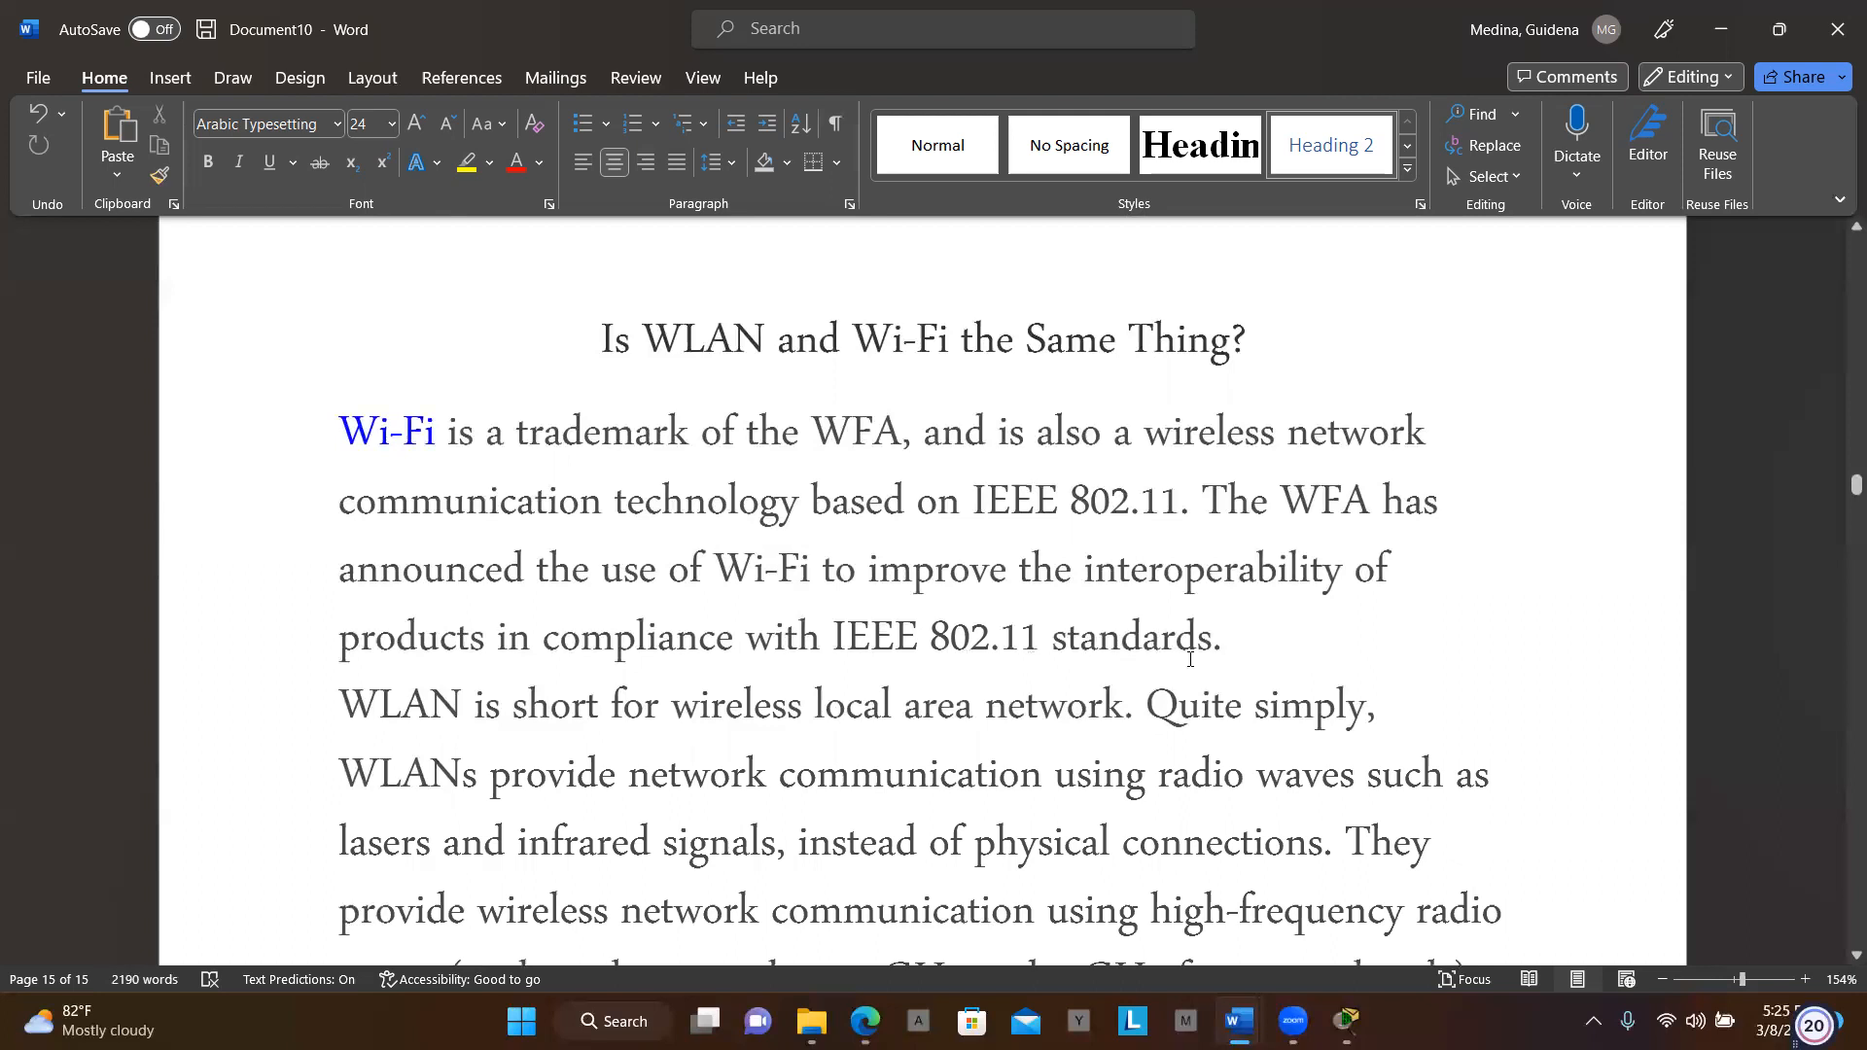
pyautogui.scroll(-3, 1189, 659)
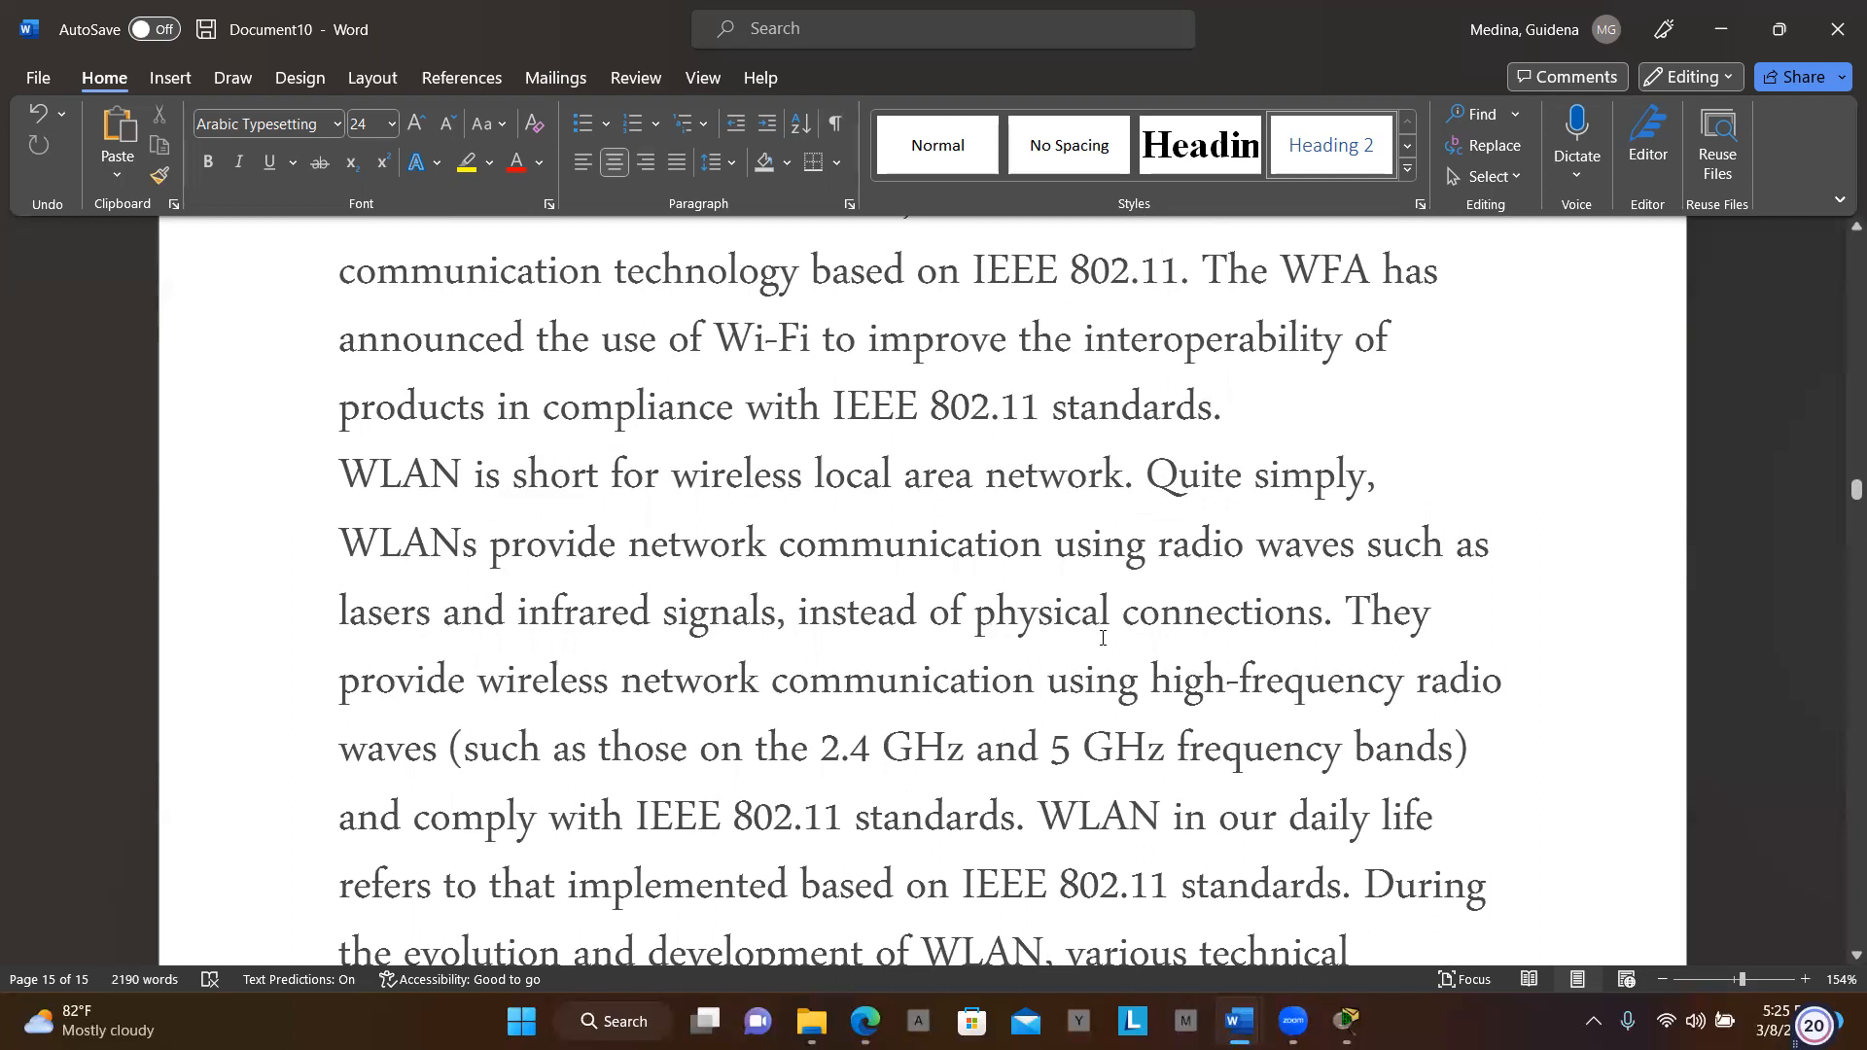
# Scroll through the security, roaming and networking sections to the Fat AP and cloud deployment passages
pyautogui.scroll(-2, 1175, 632)
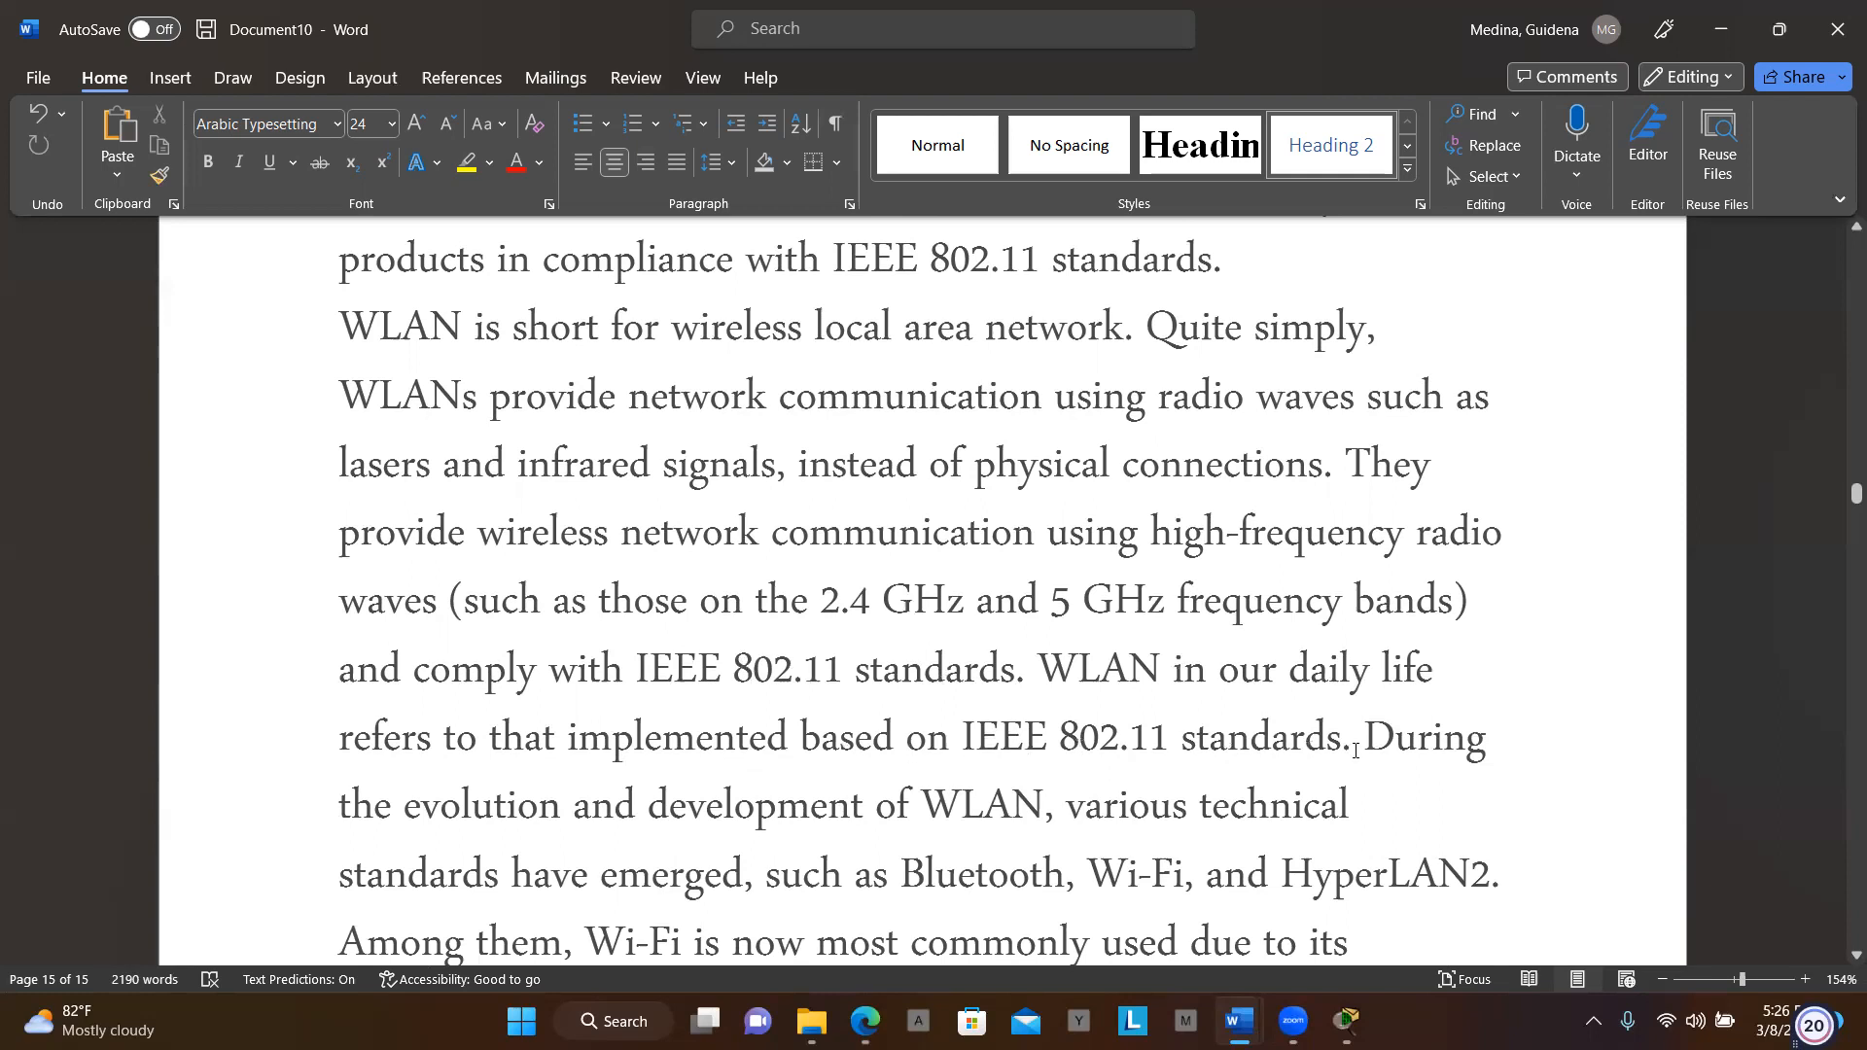
pyautogui.scroll(-3, 1356, 751)
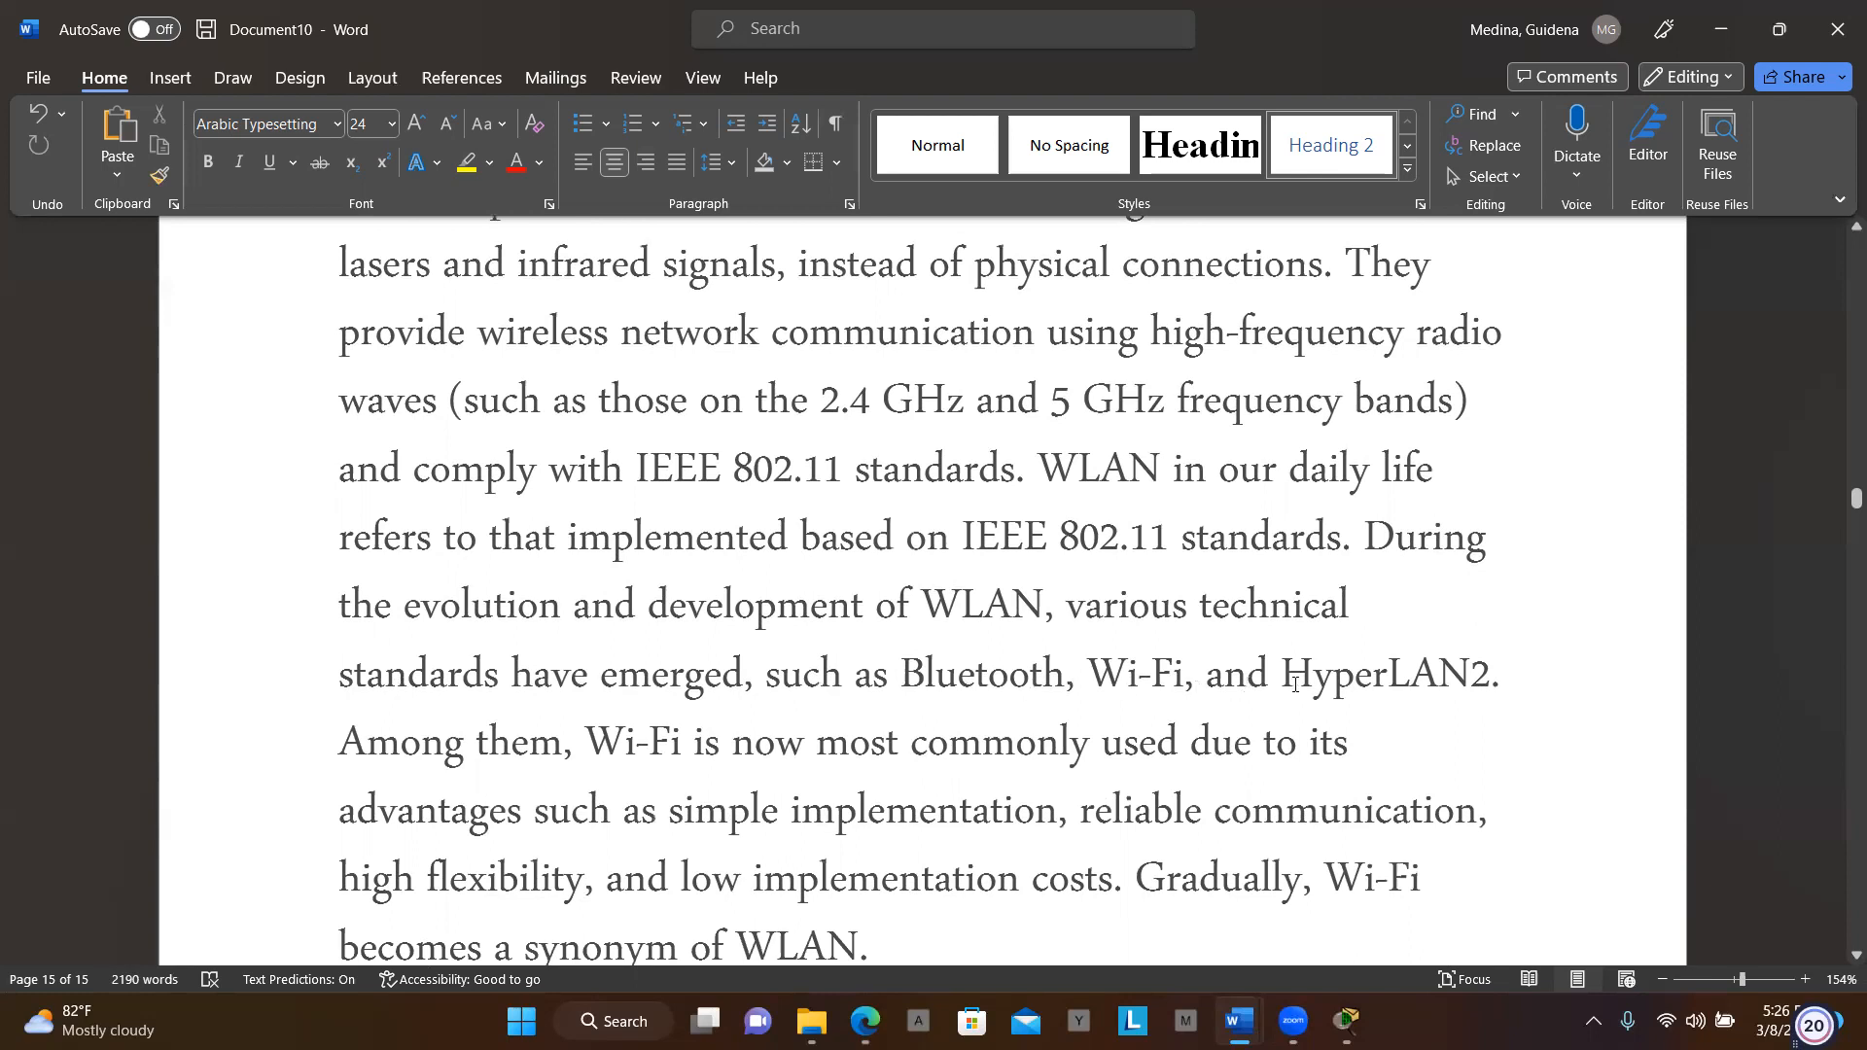
pyautogui.scroll(-3, 1486, 698)
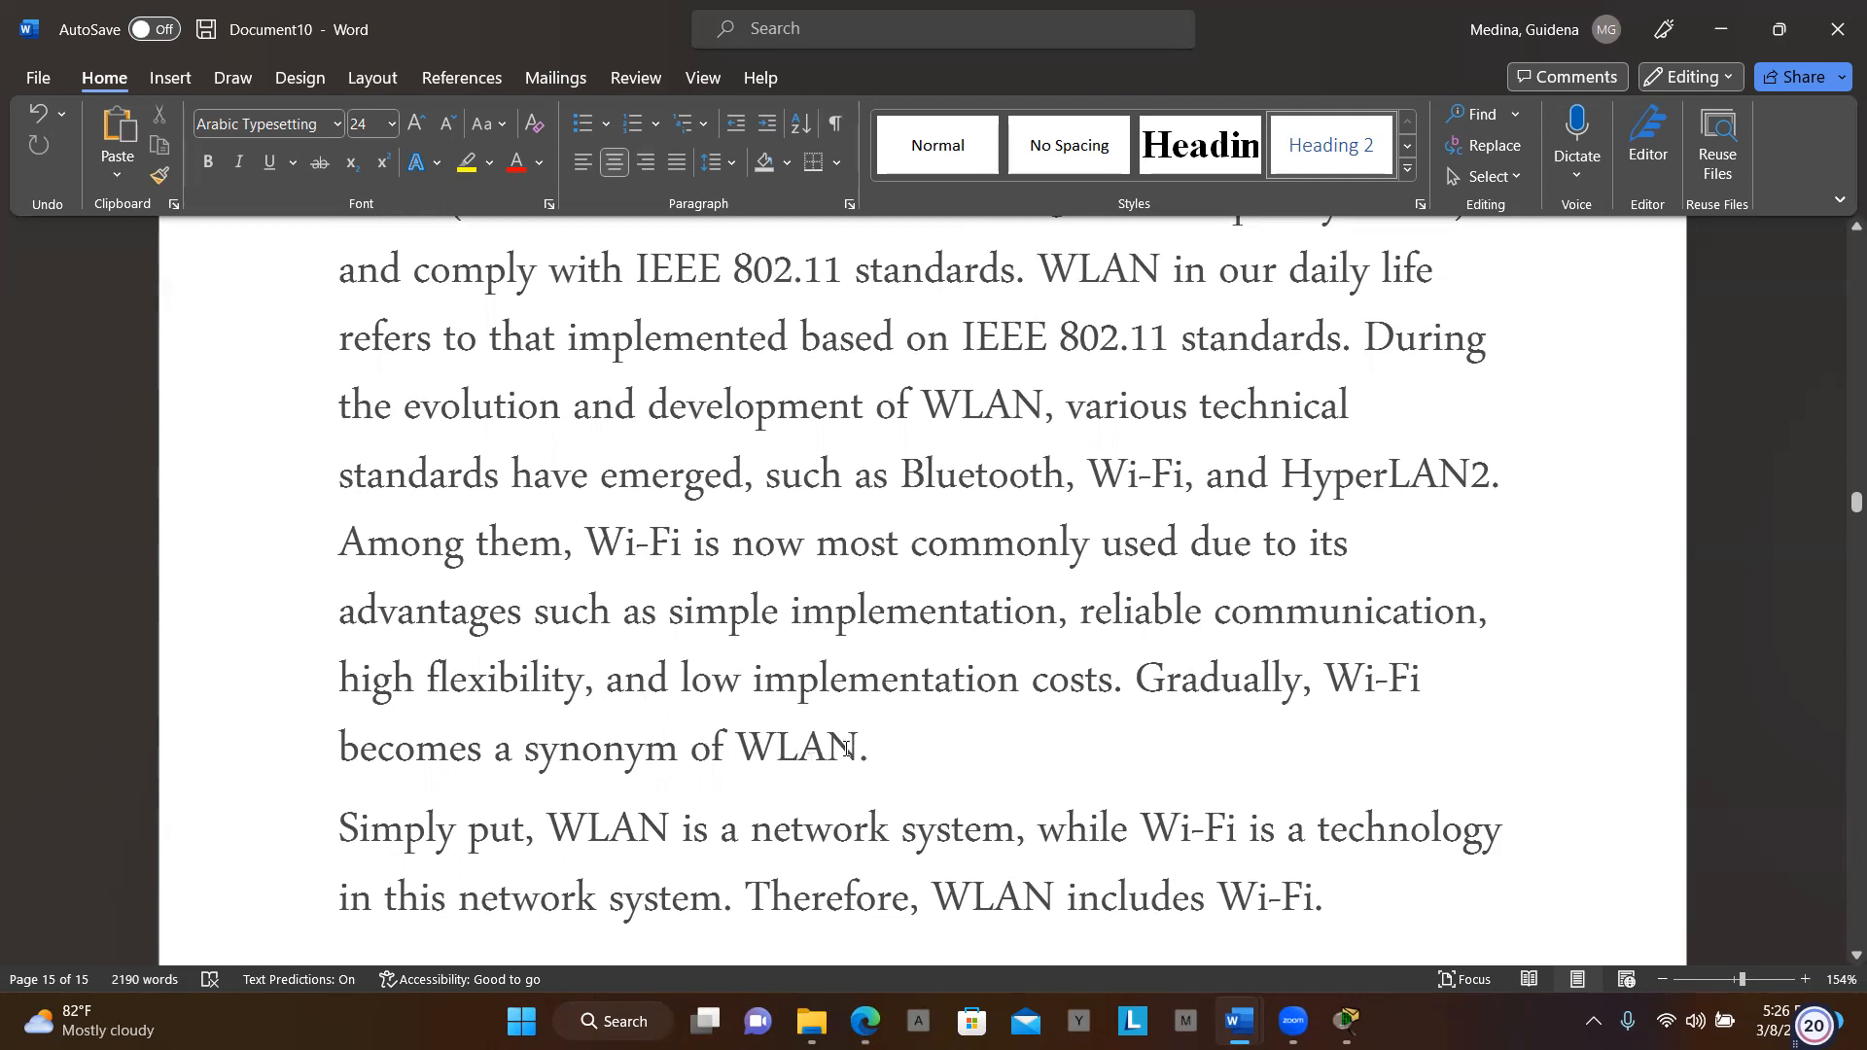
pyautogui.scroll(-3, 873, 767)
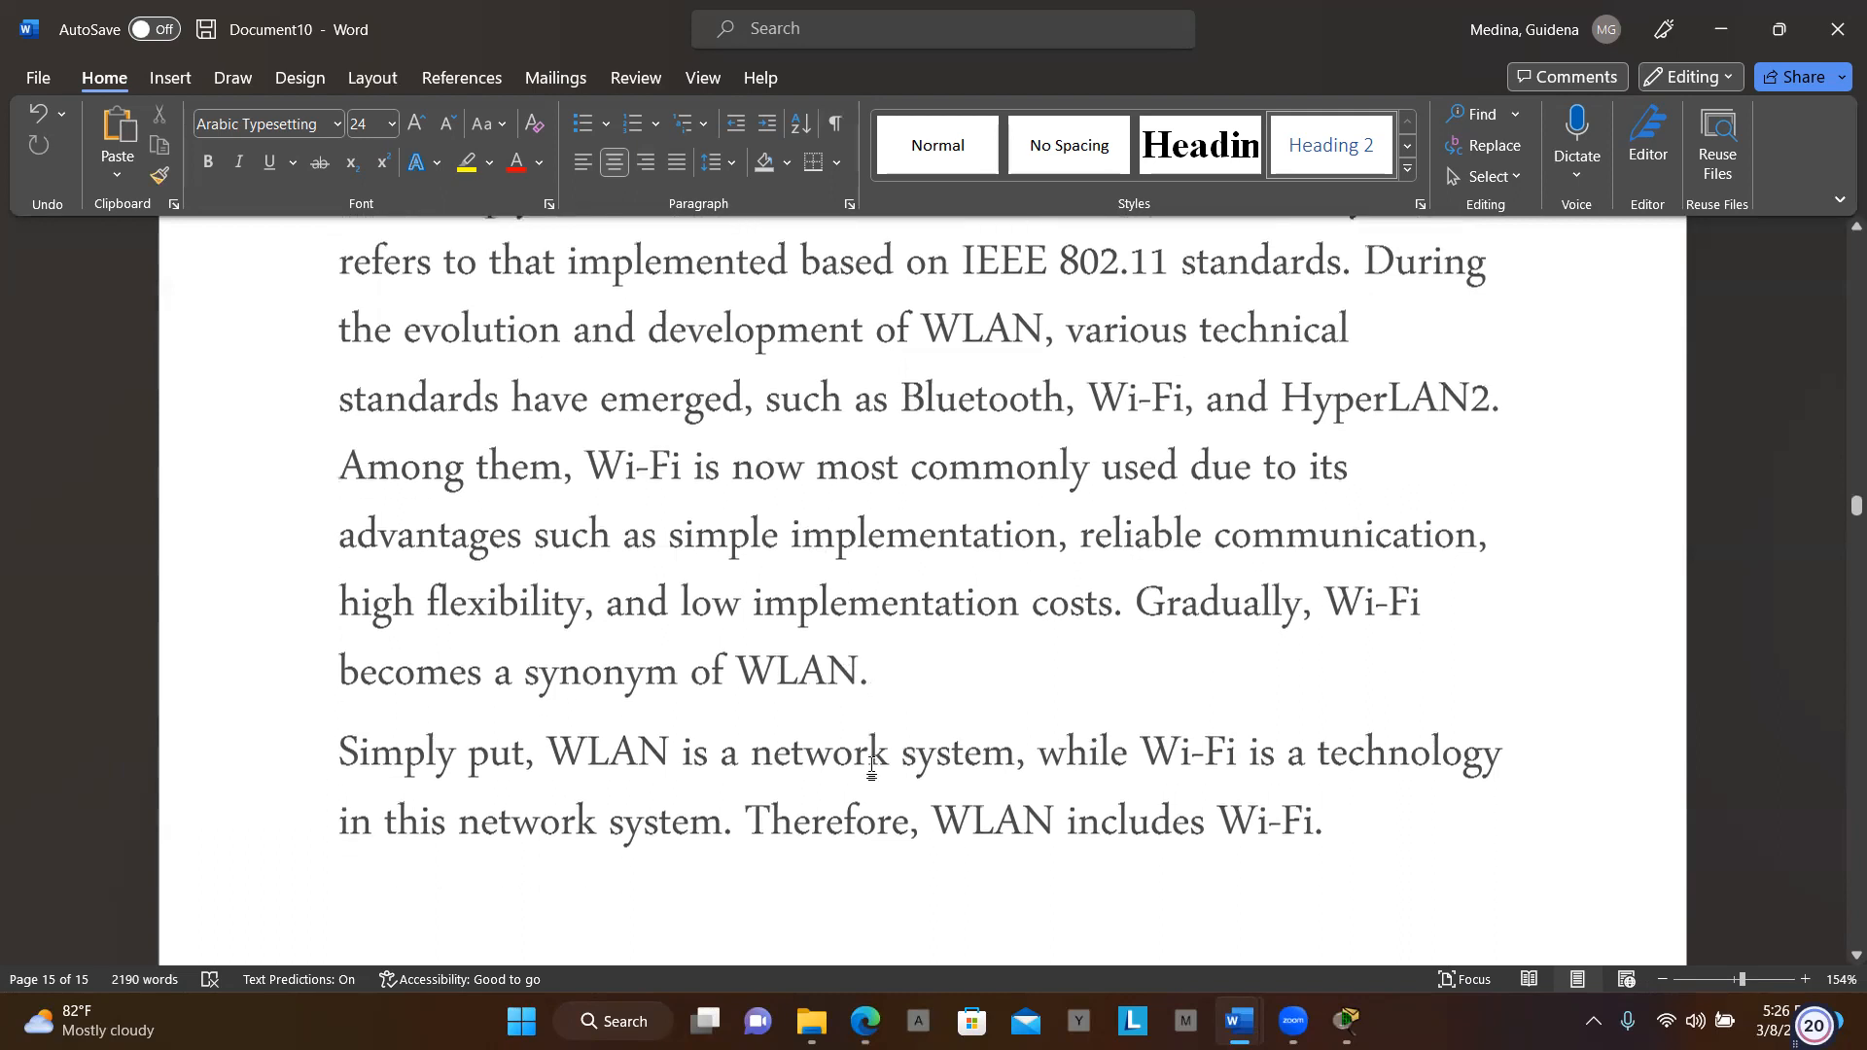
pyautogui.scroll(-6, 873, 766)
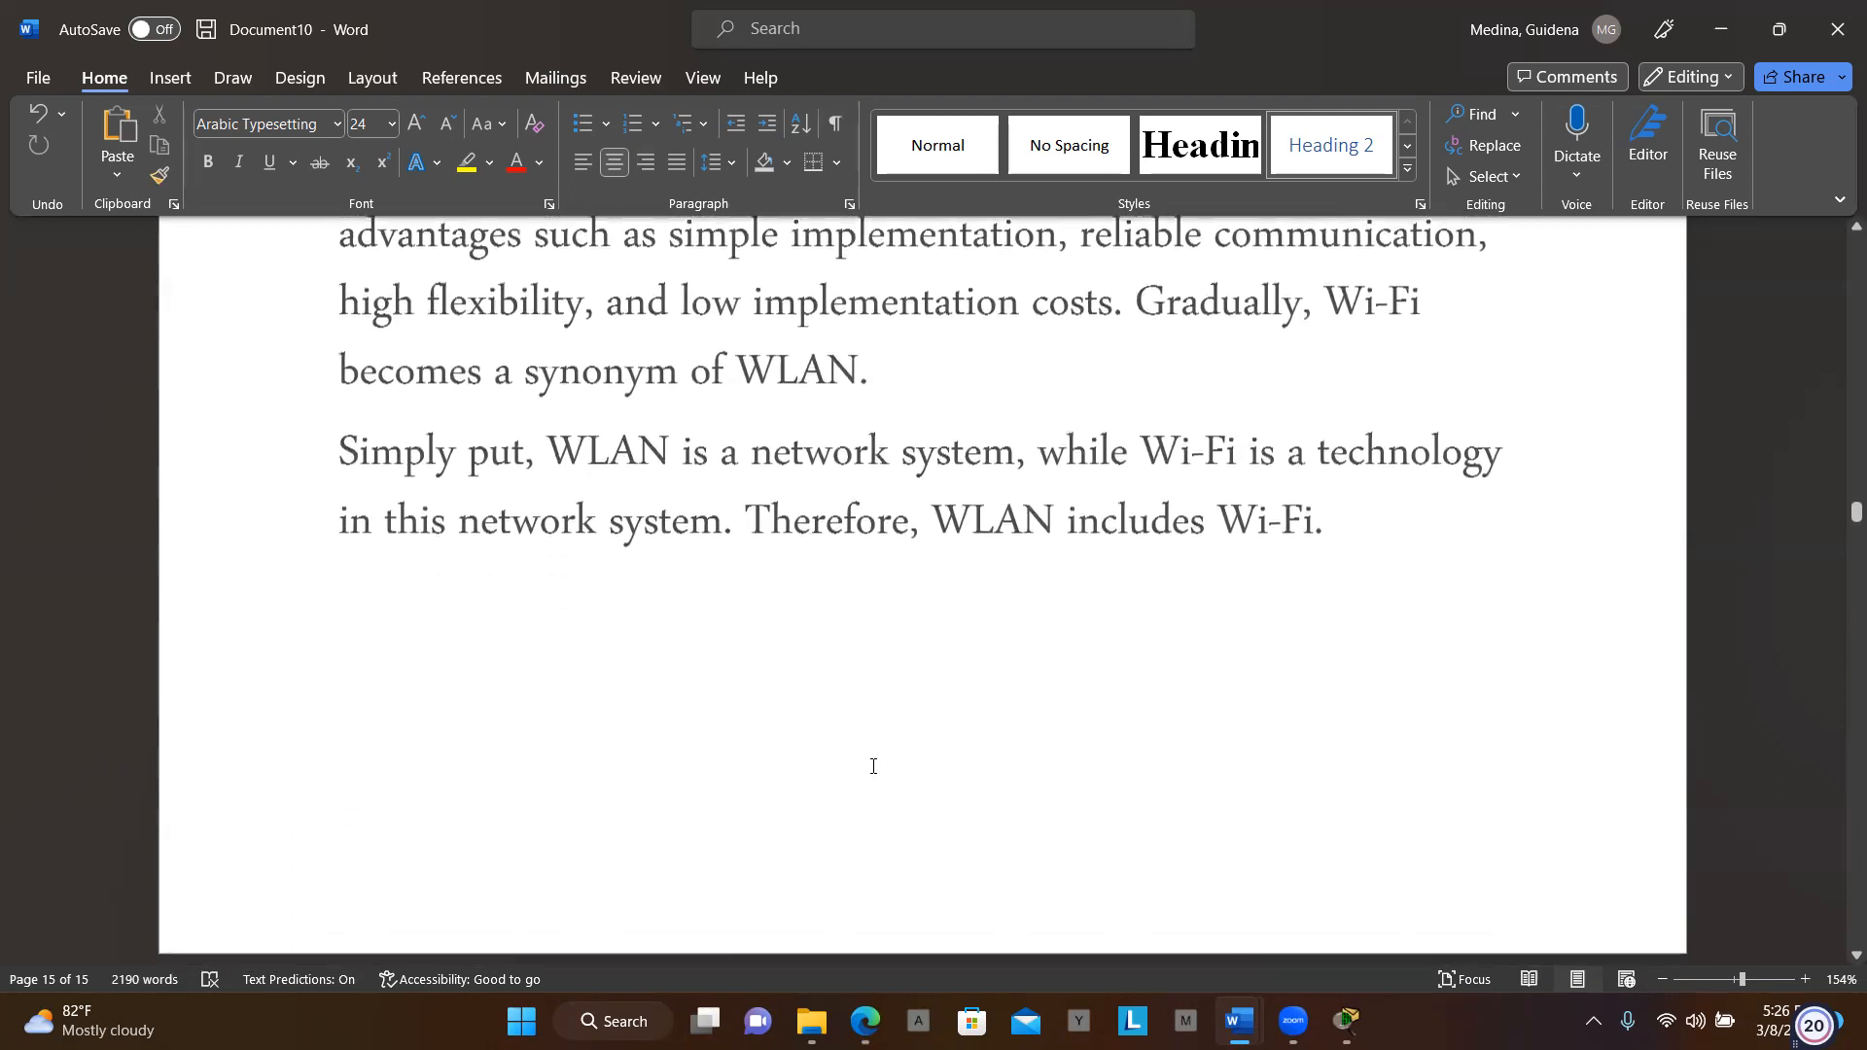
pyautogui.scroll(-3, 872, 766)
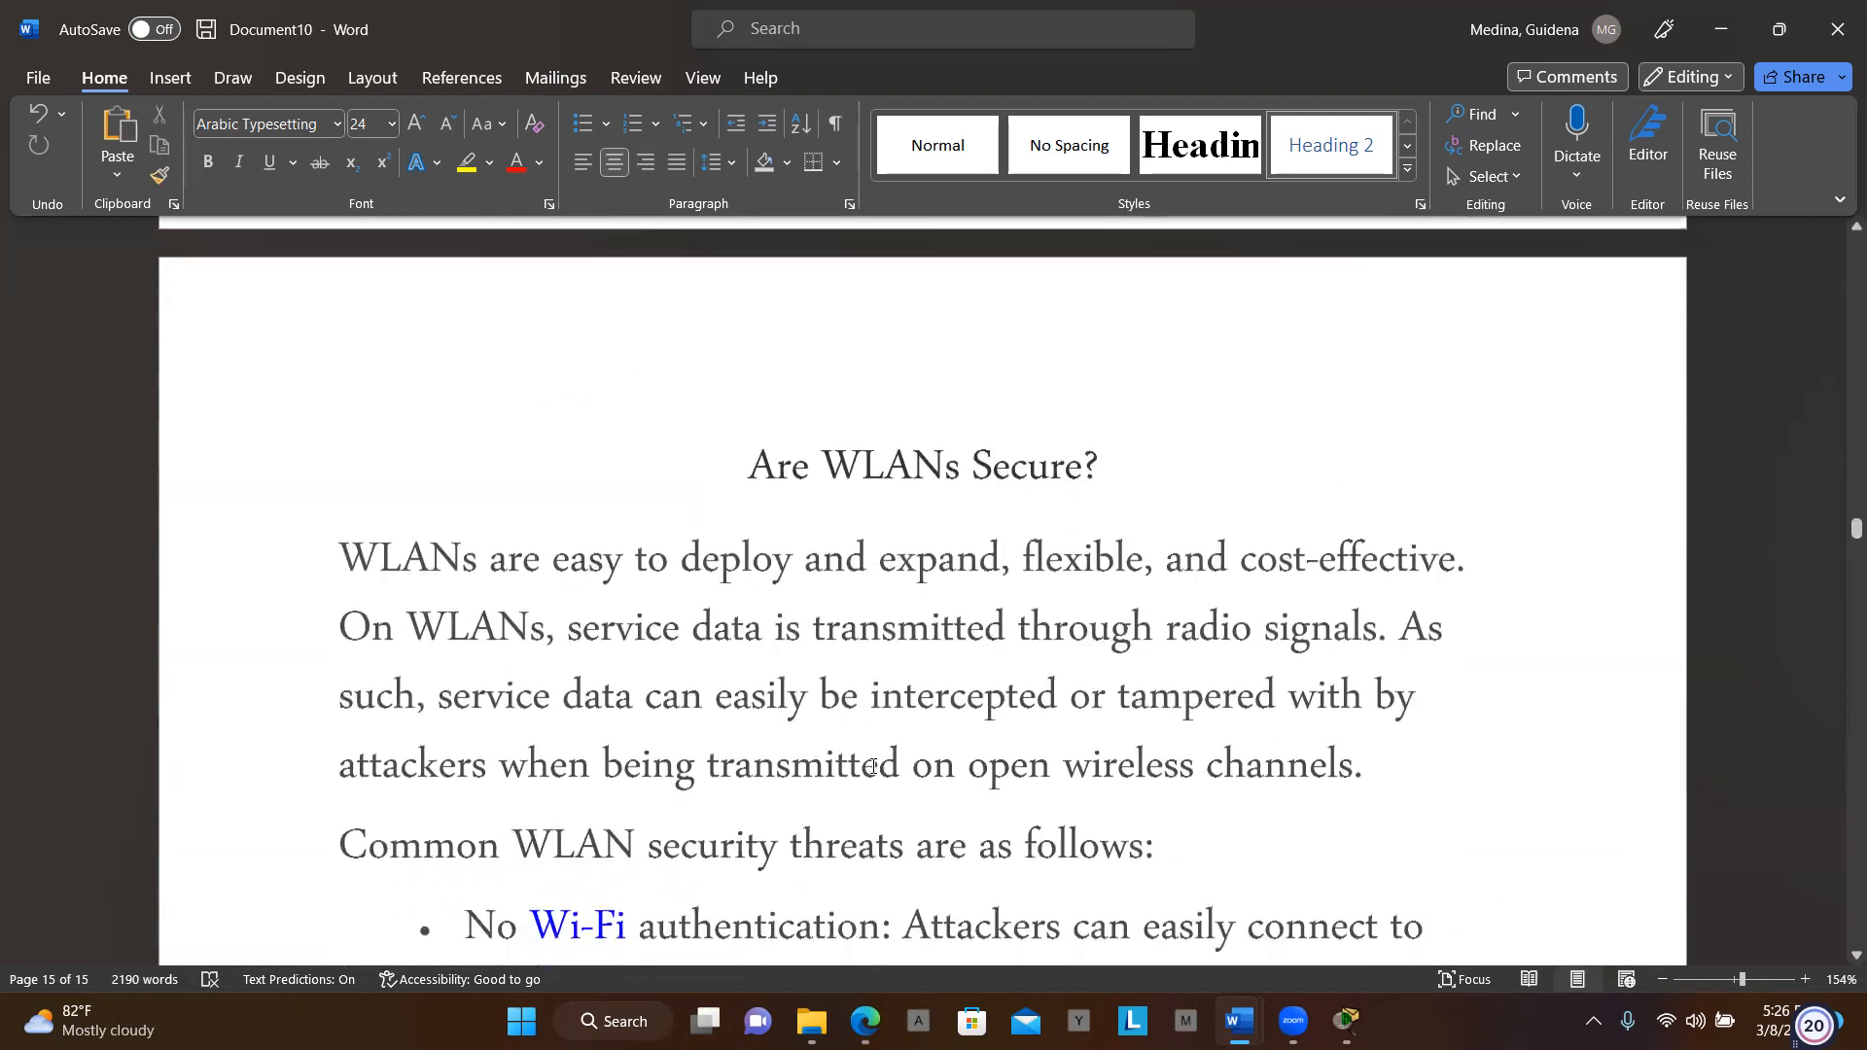
pyautogui.scroll(-9, 873, 767)
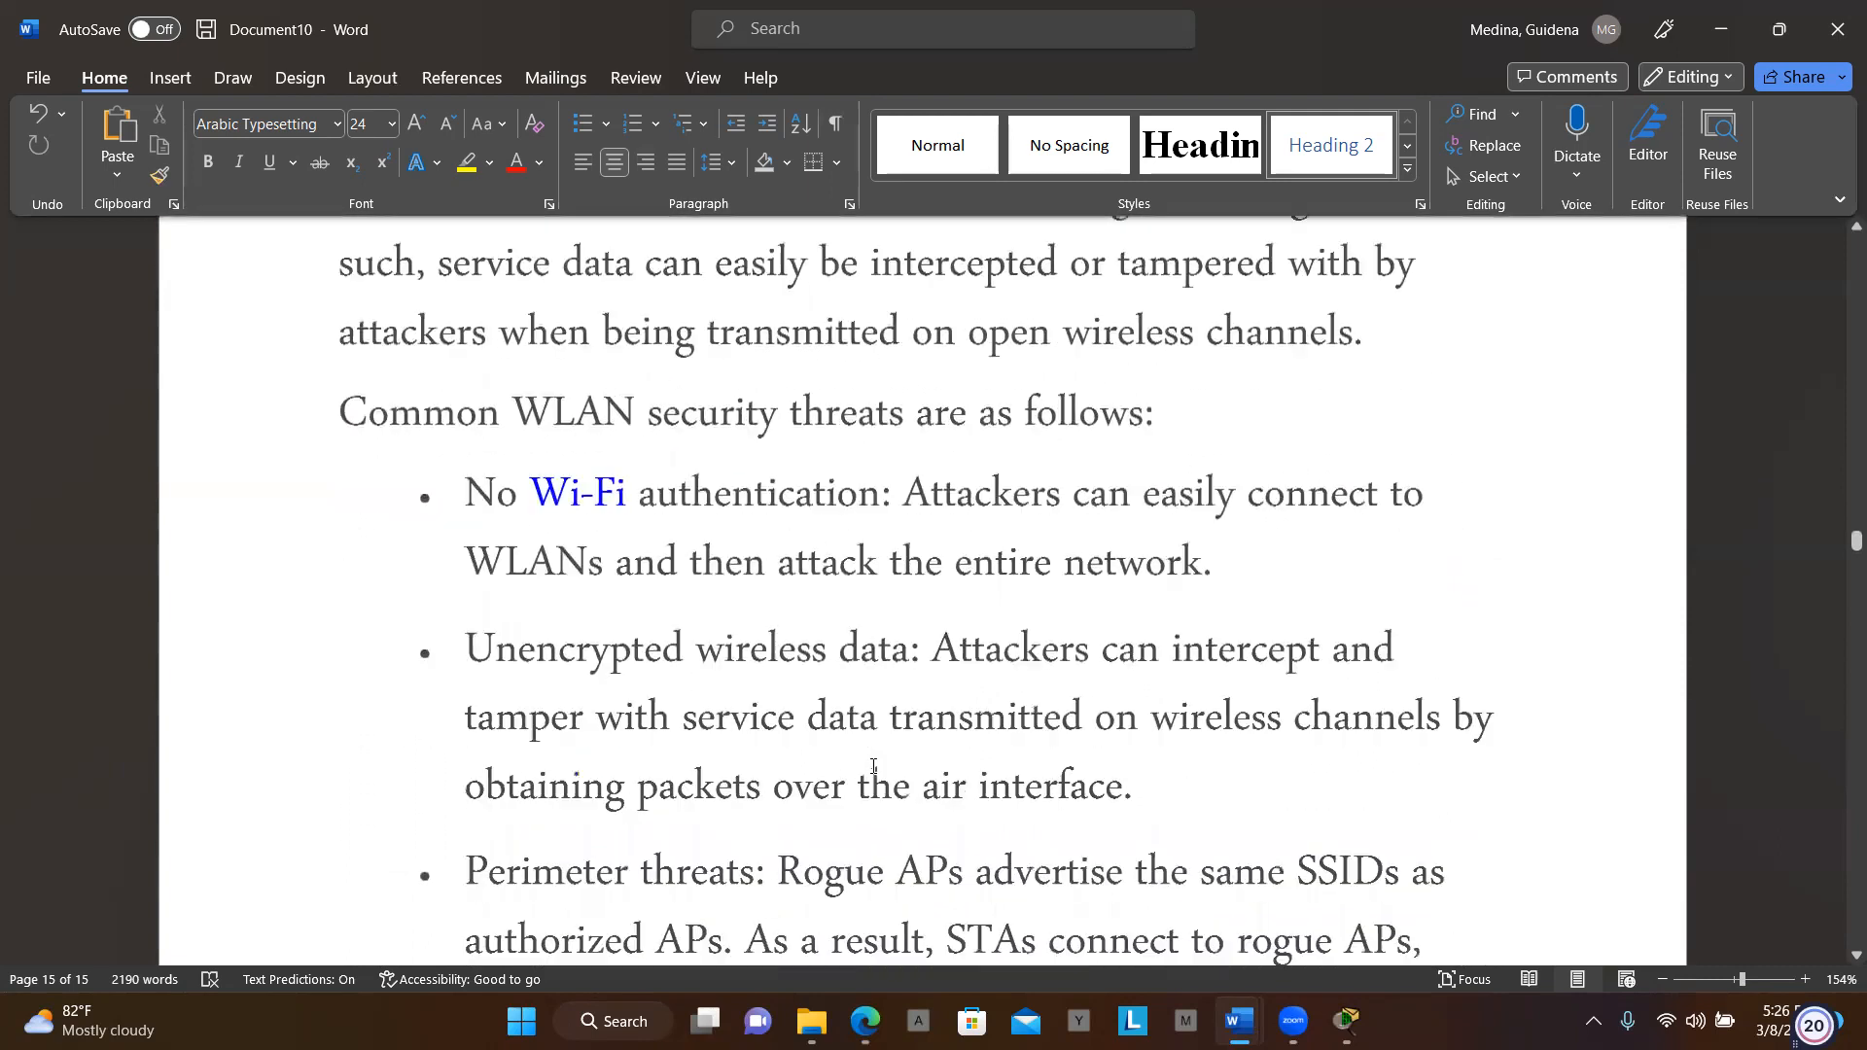
pyautogui.scroll(-8, 872, 766)
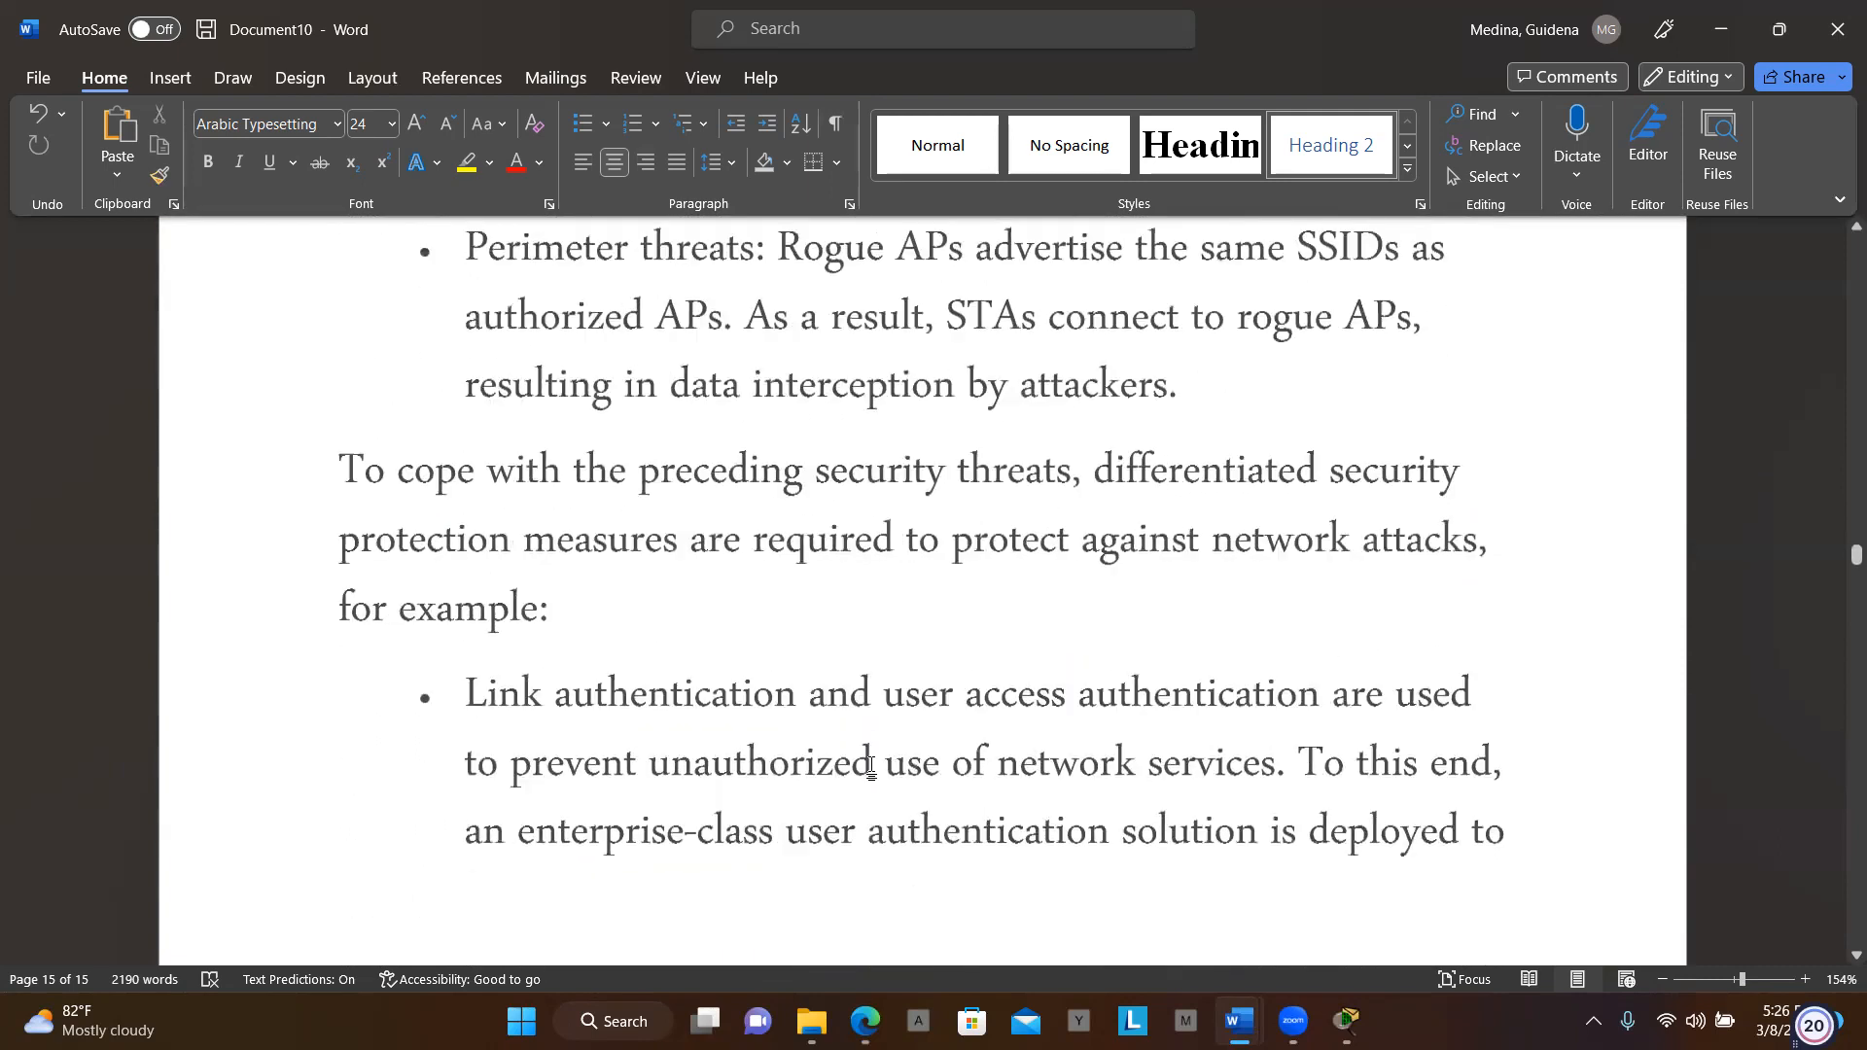
pyautogui.scroll(-8, 872, 767)
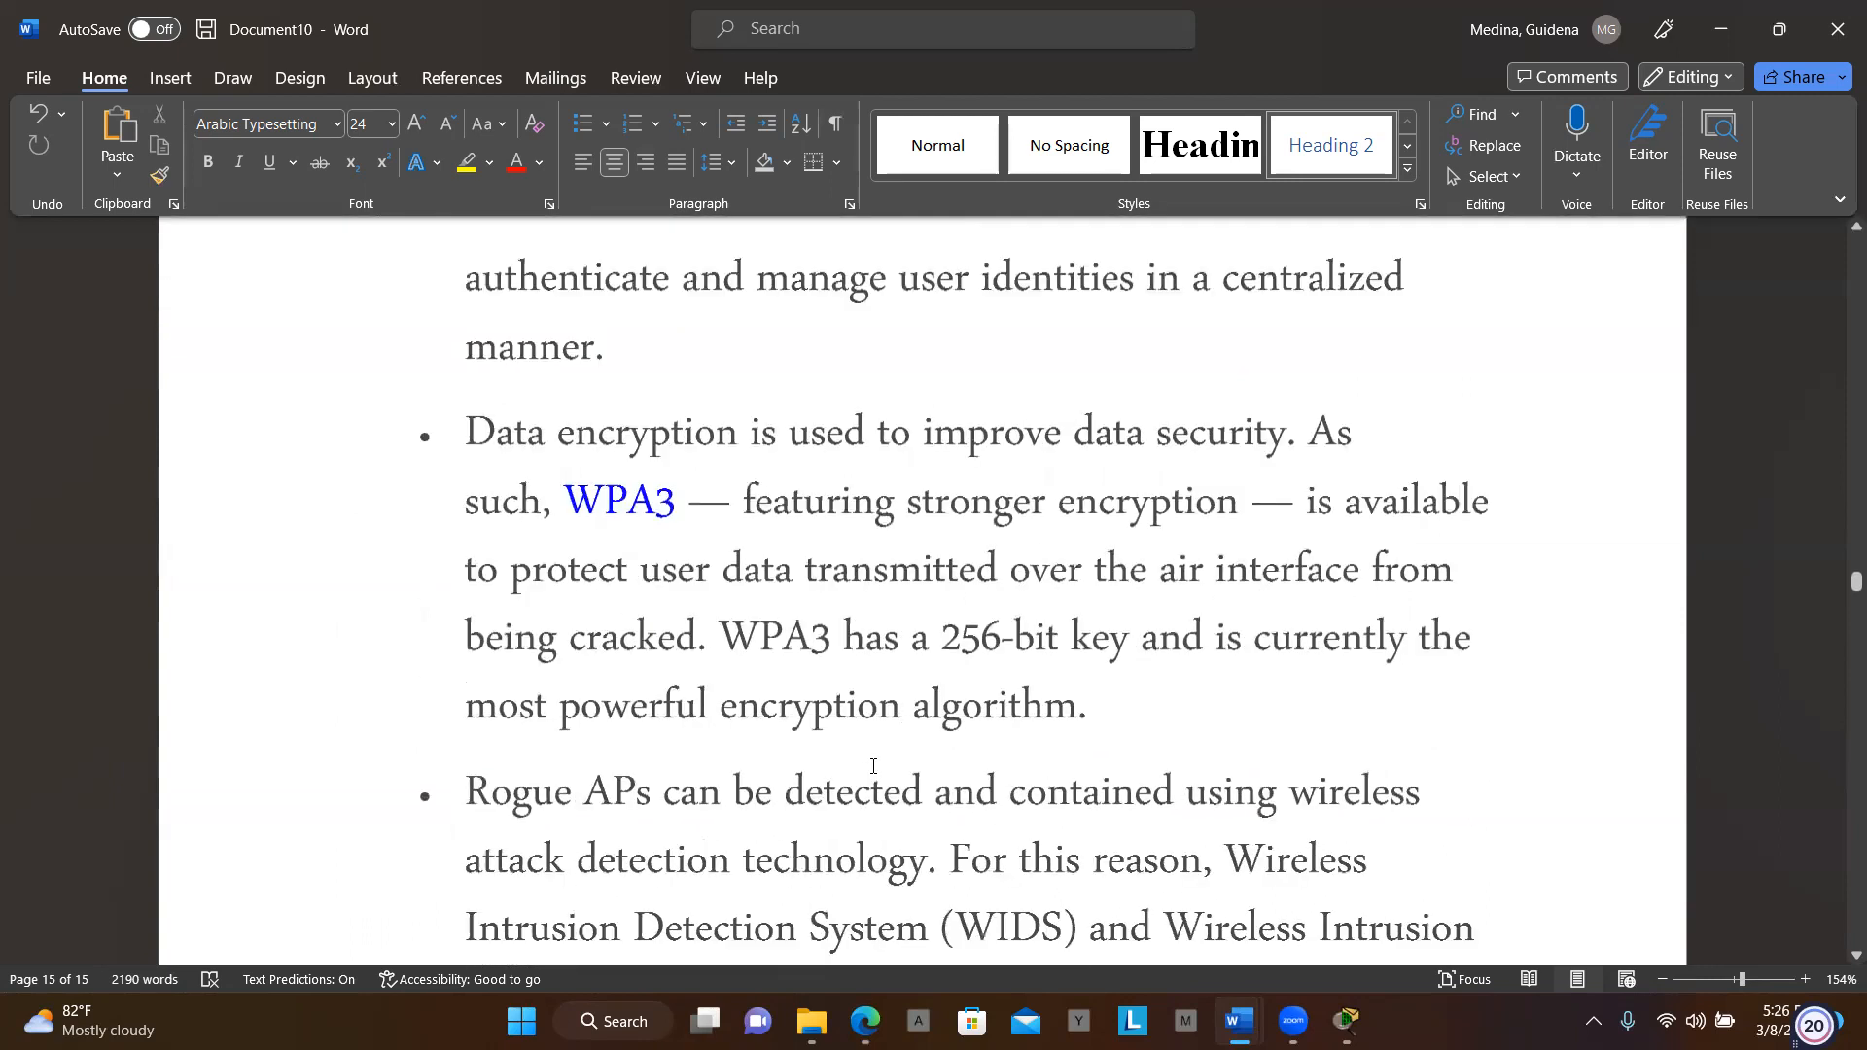
pyautogui.scroll(-9, 872, 767)
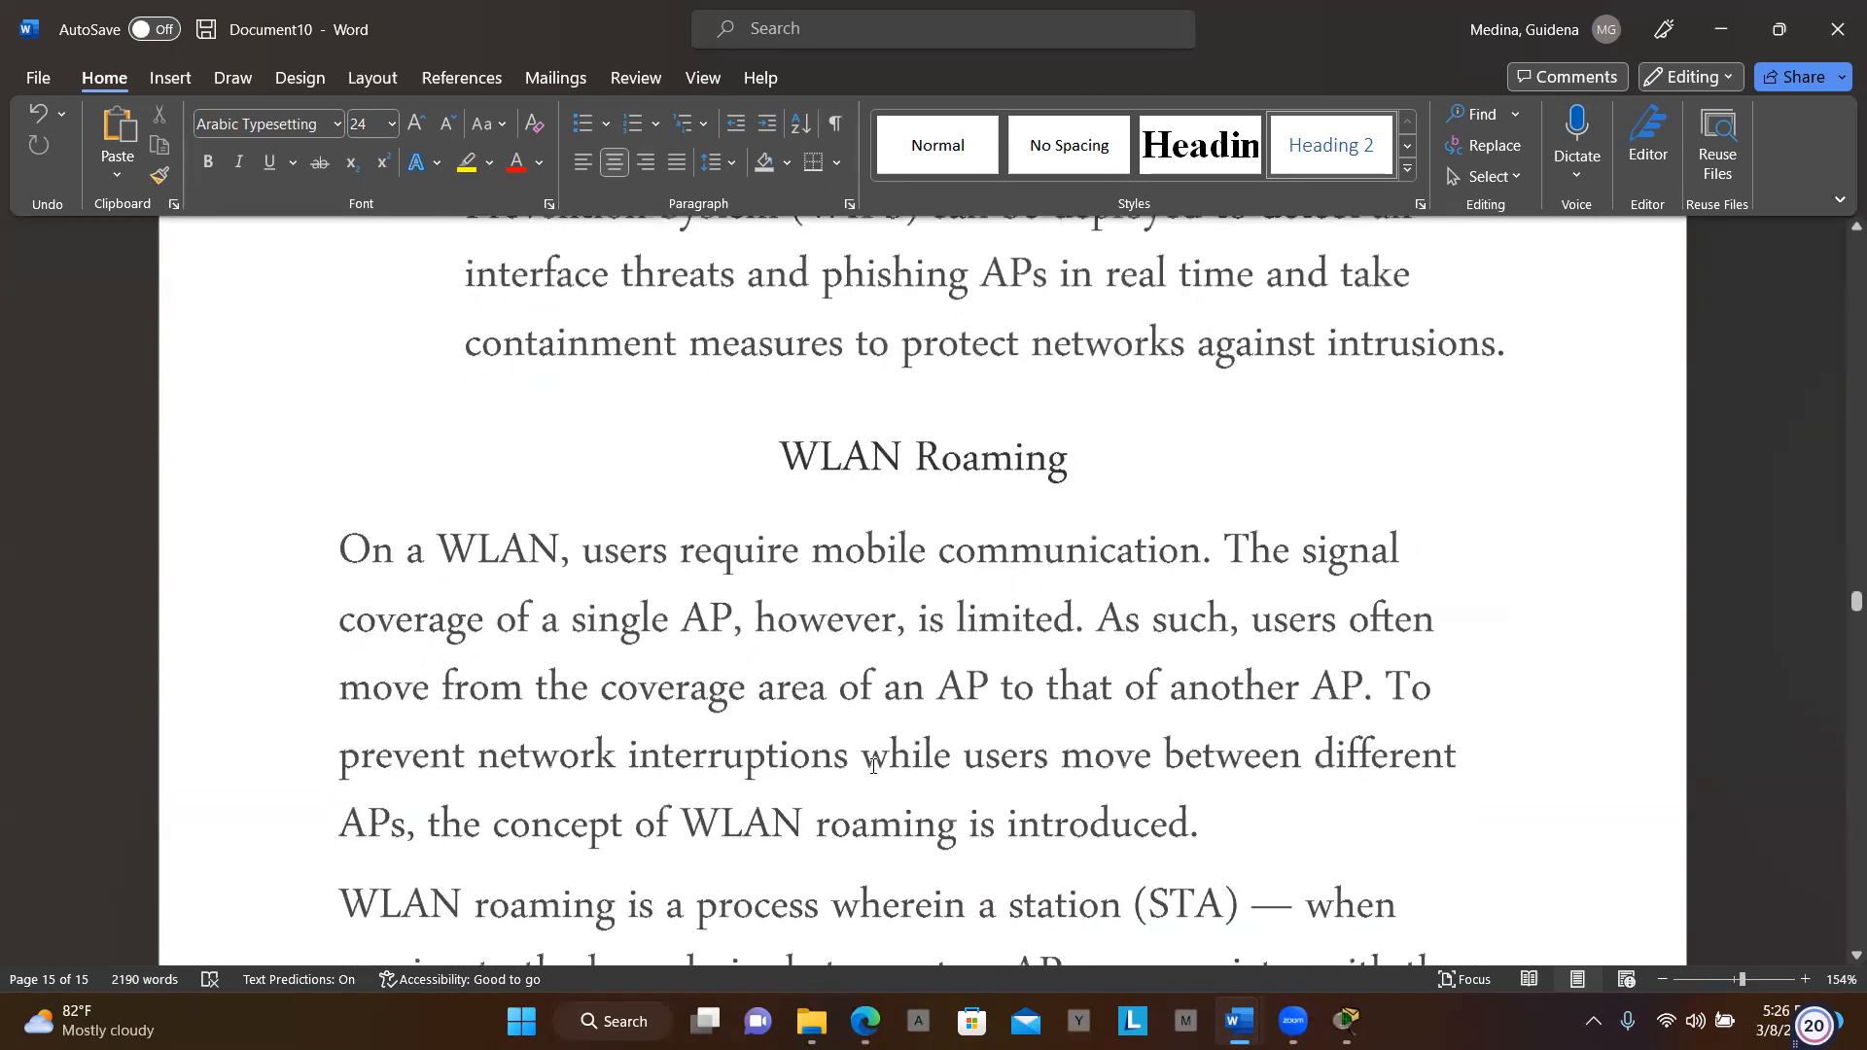
pyautogui.scroll(-6, 872, 766)
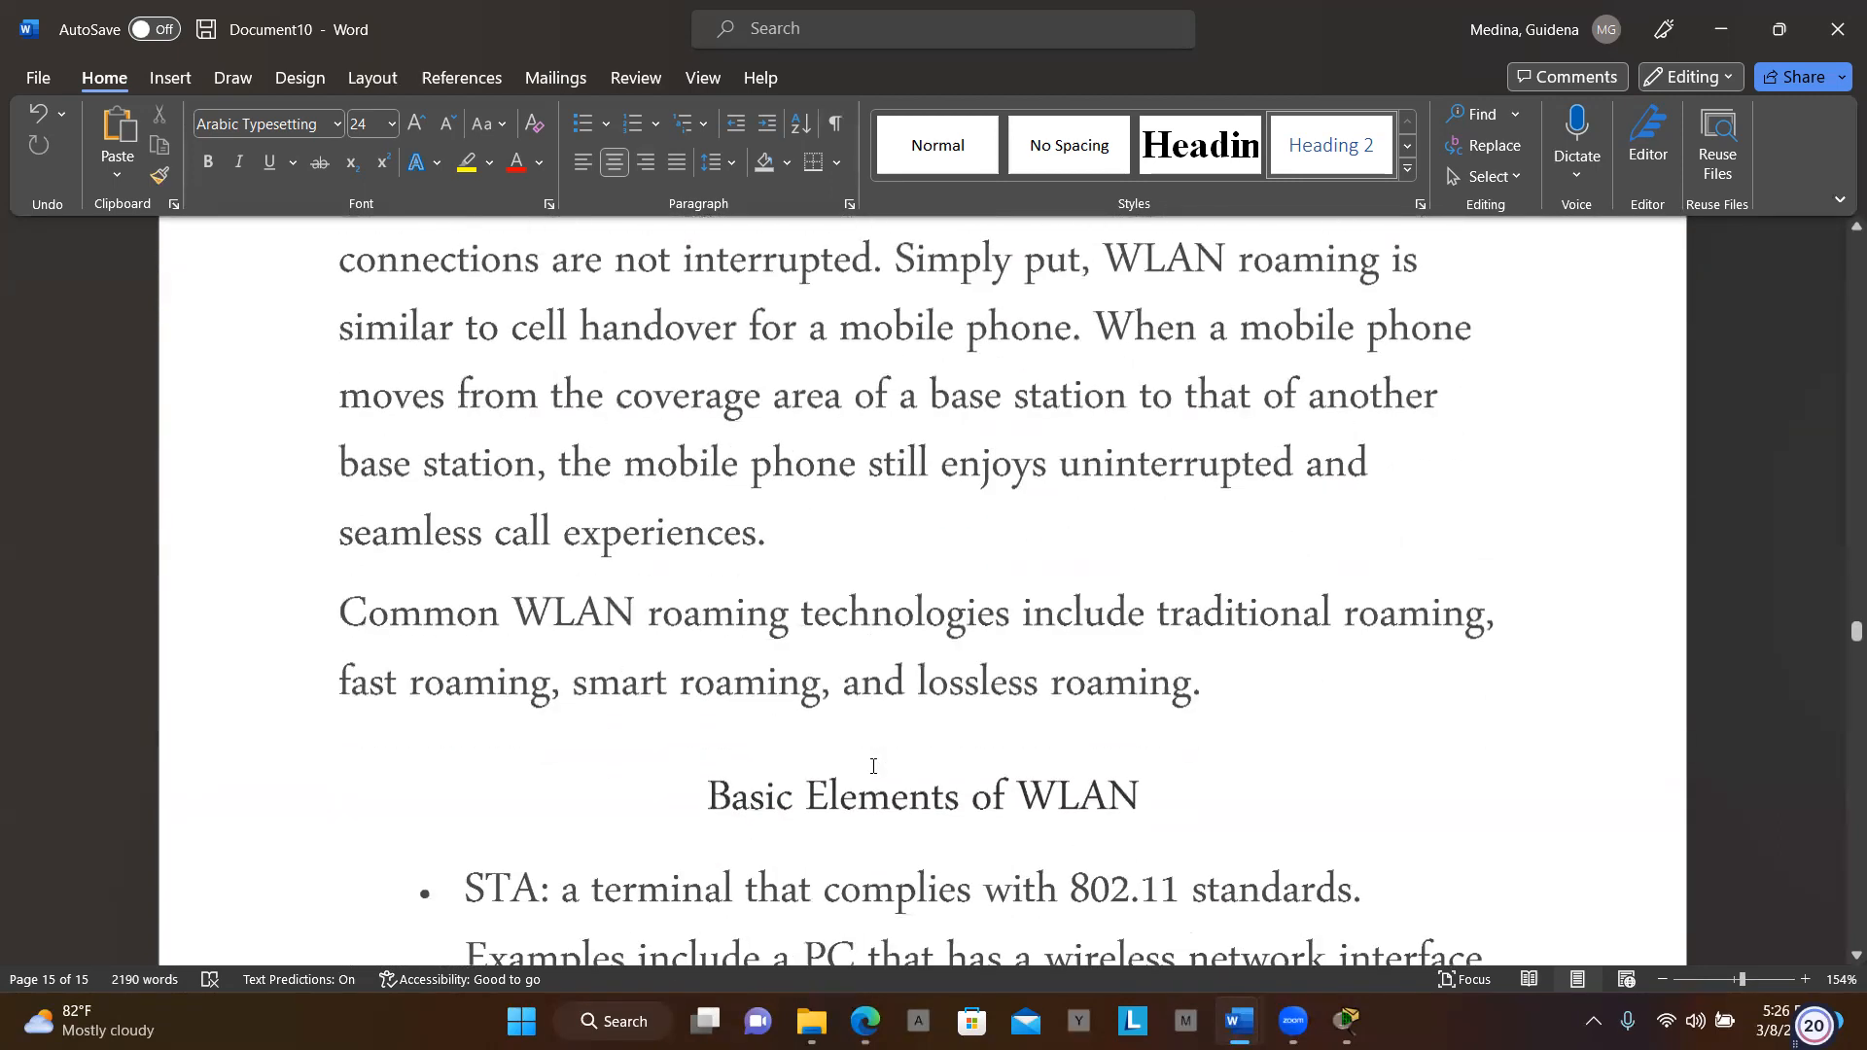
pyautogui.scroll(-8, 871, 769)
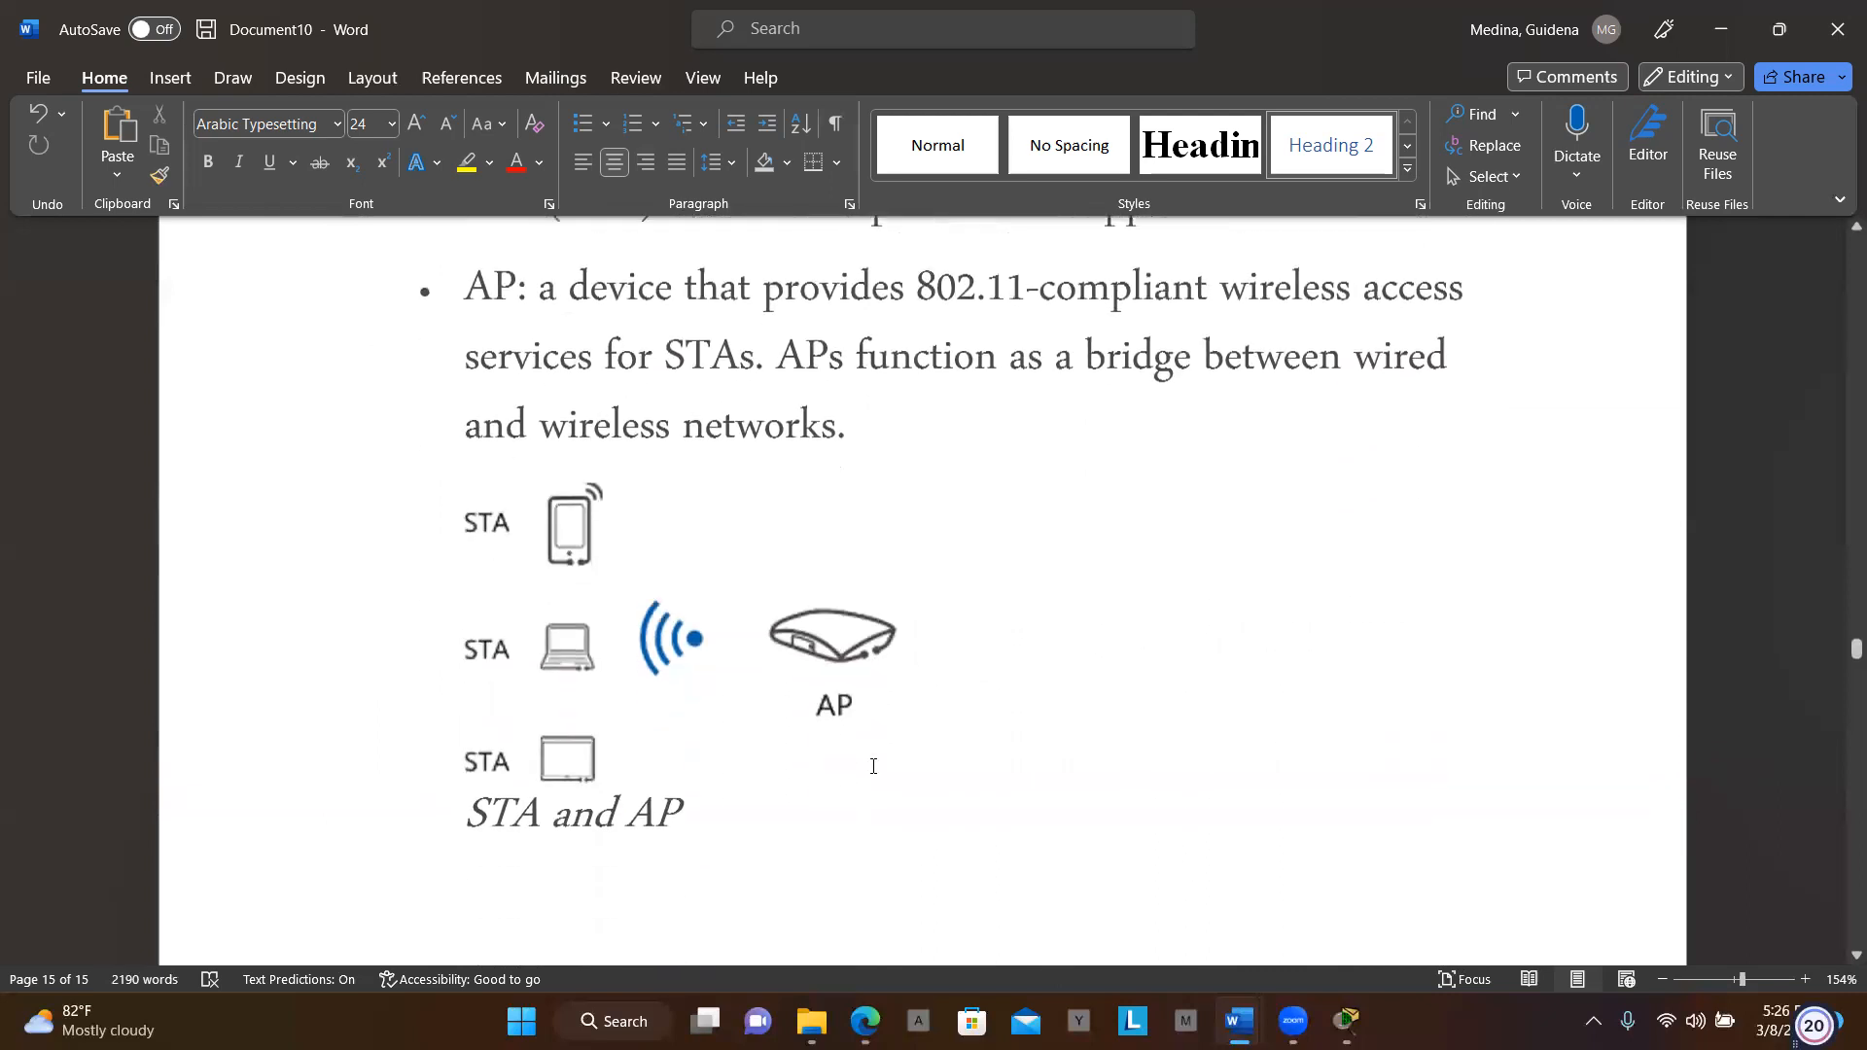
pyautogui.scroll(-8, 872, 767)
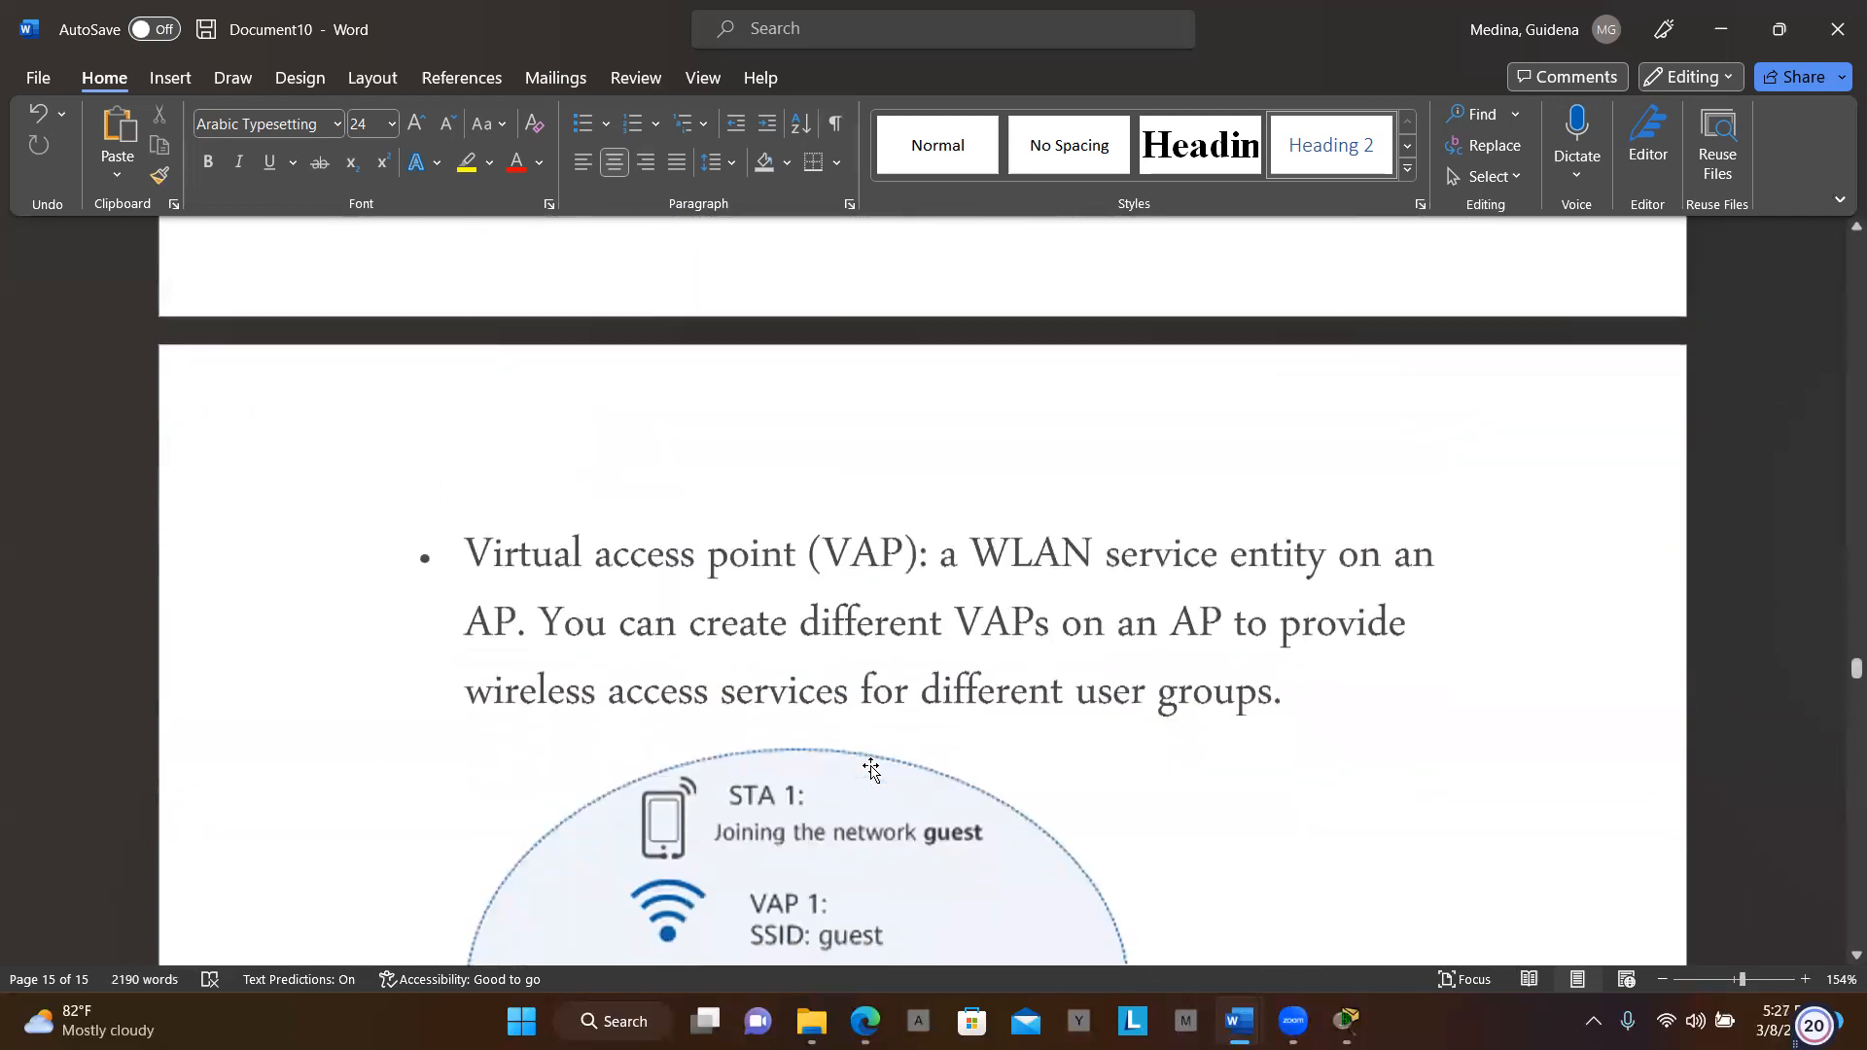
pyautogui.scroll(-6, 872, 767)
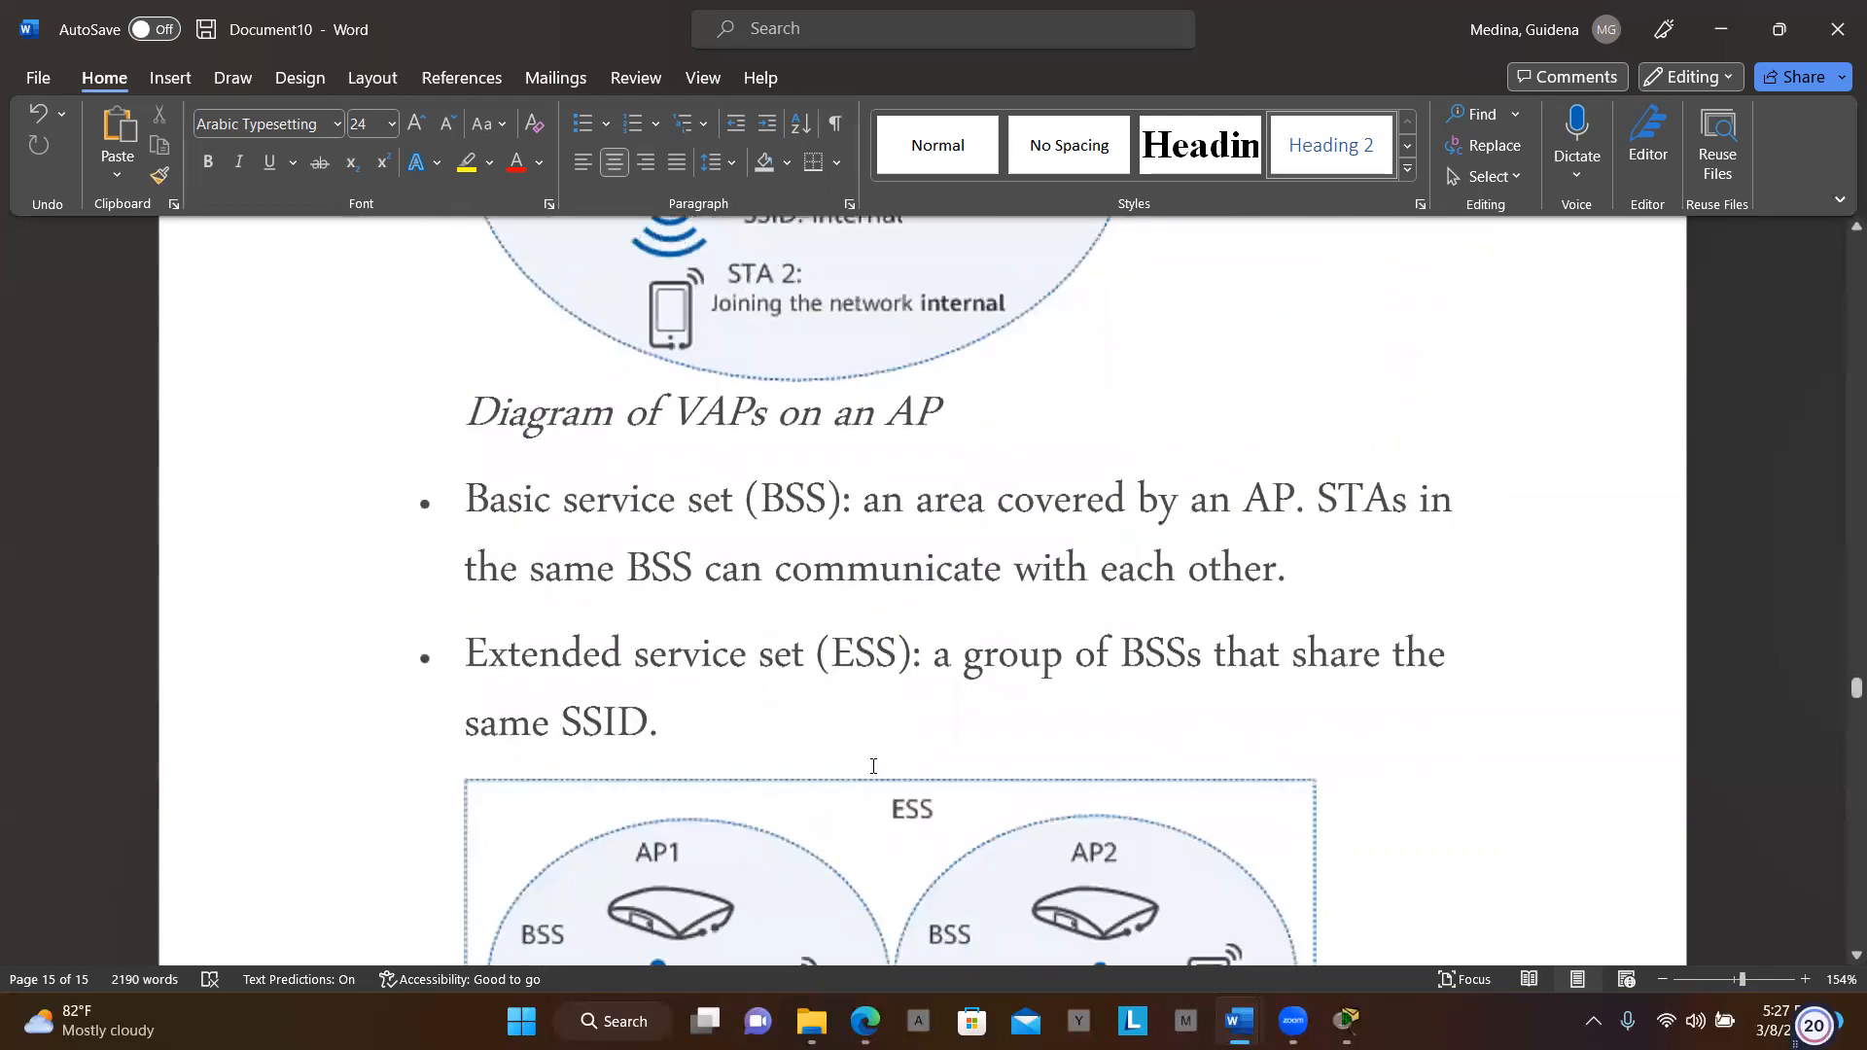
pyautogui.scroll(-12, 871, 768)
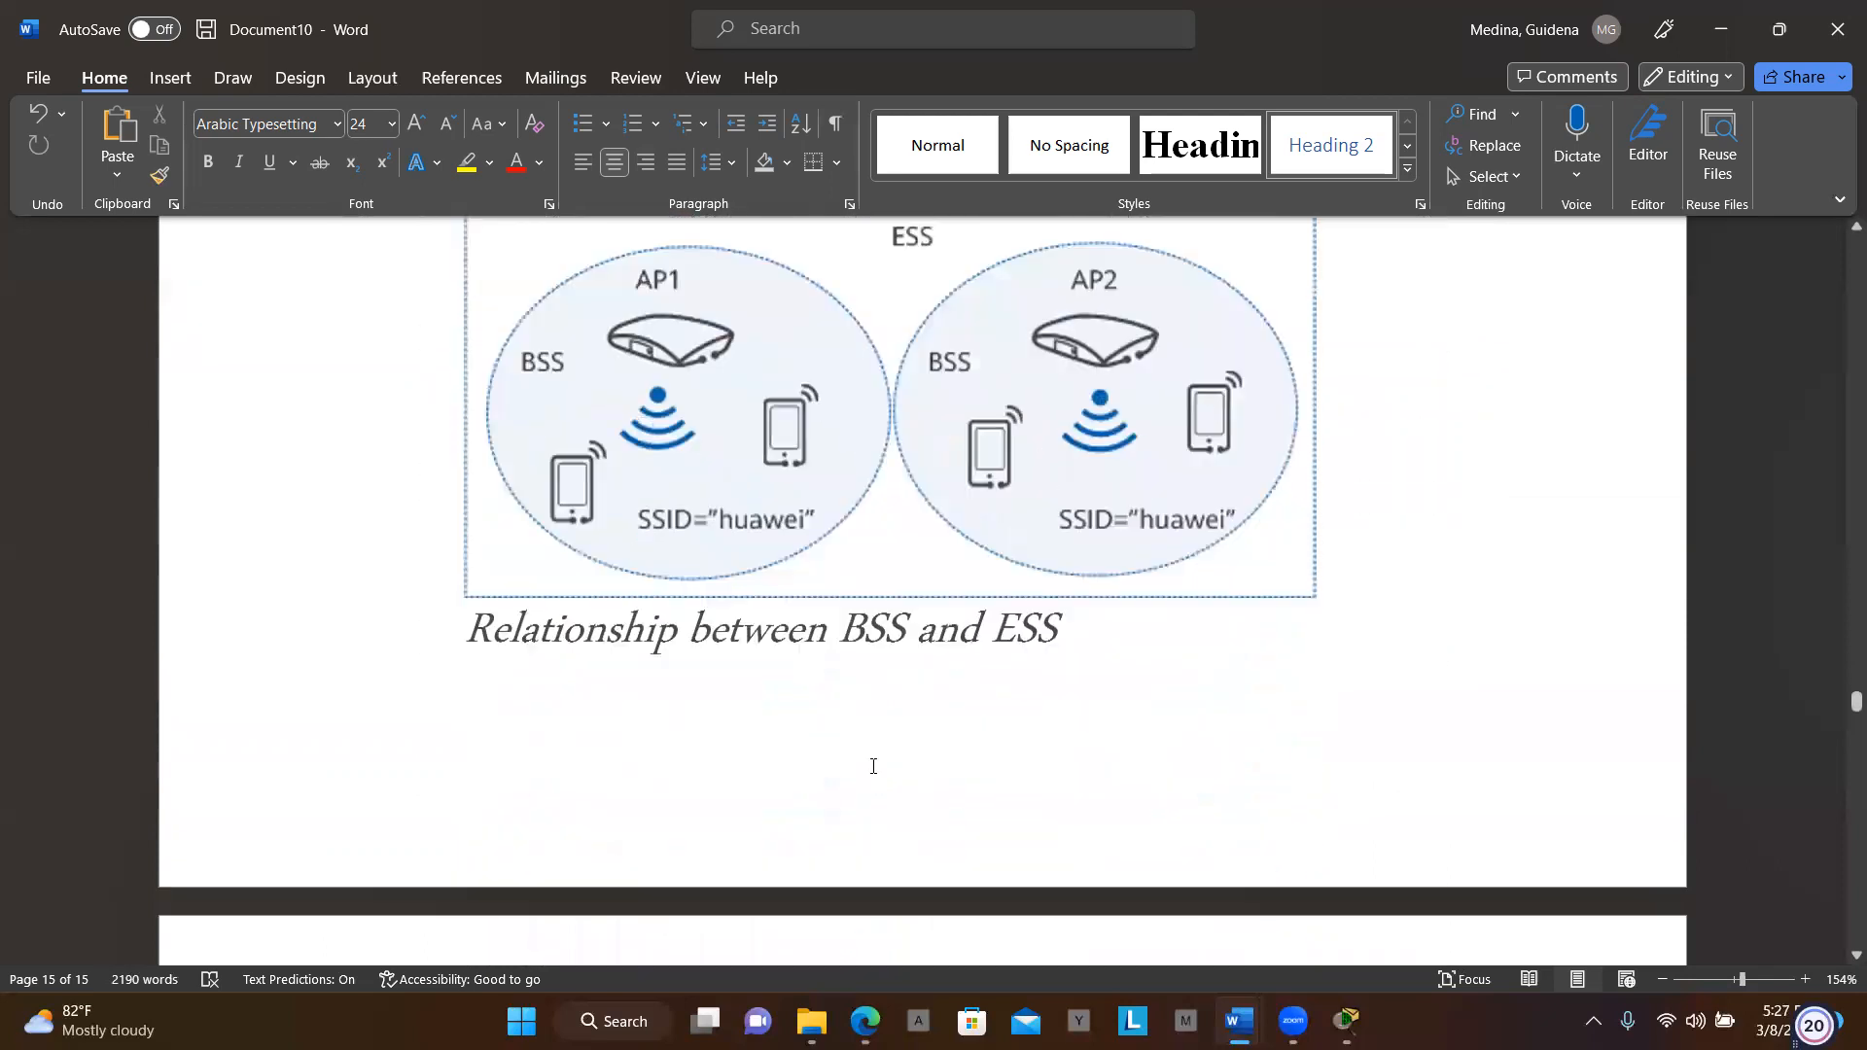
pyautogui.scroll(-12, 873, 766)
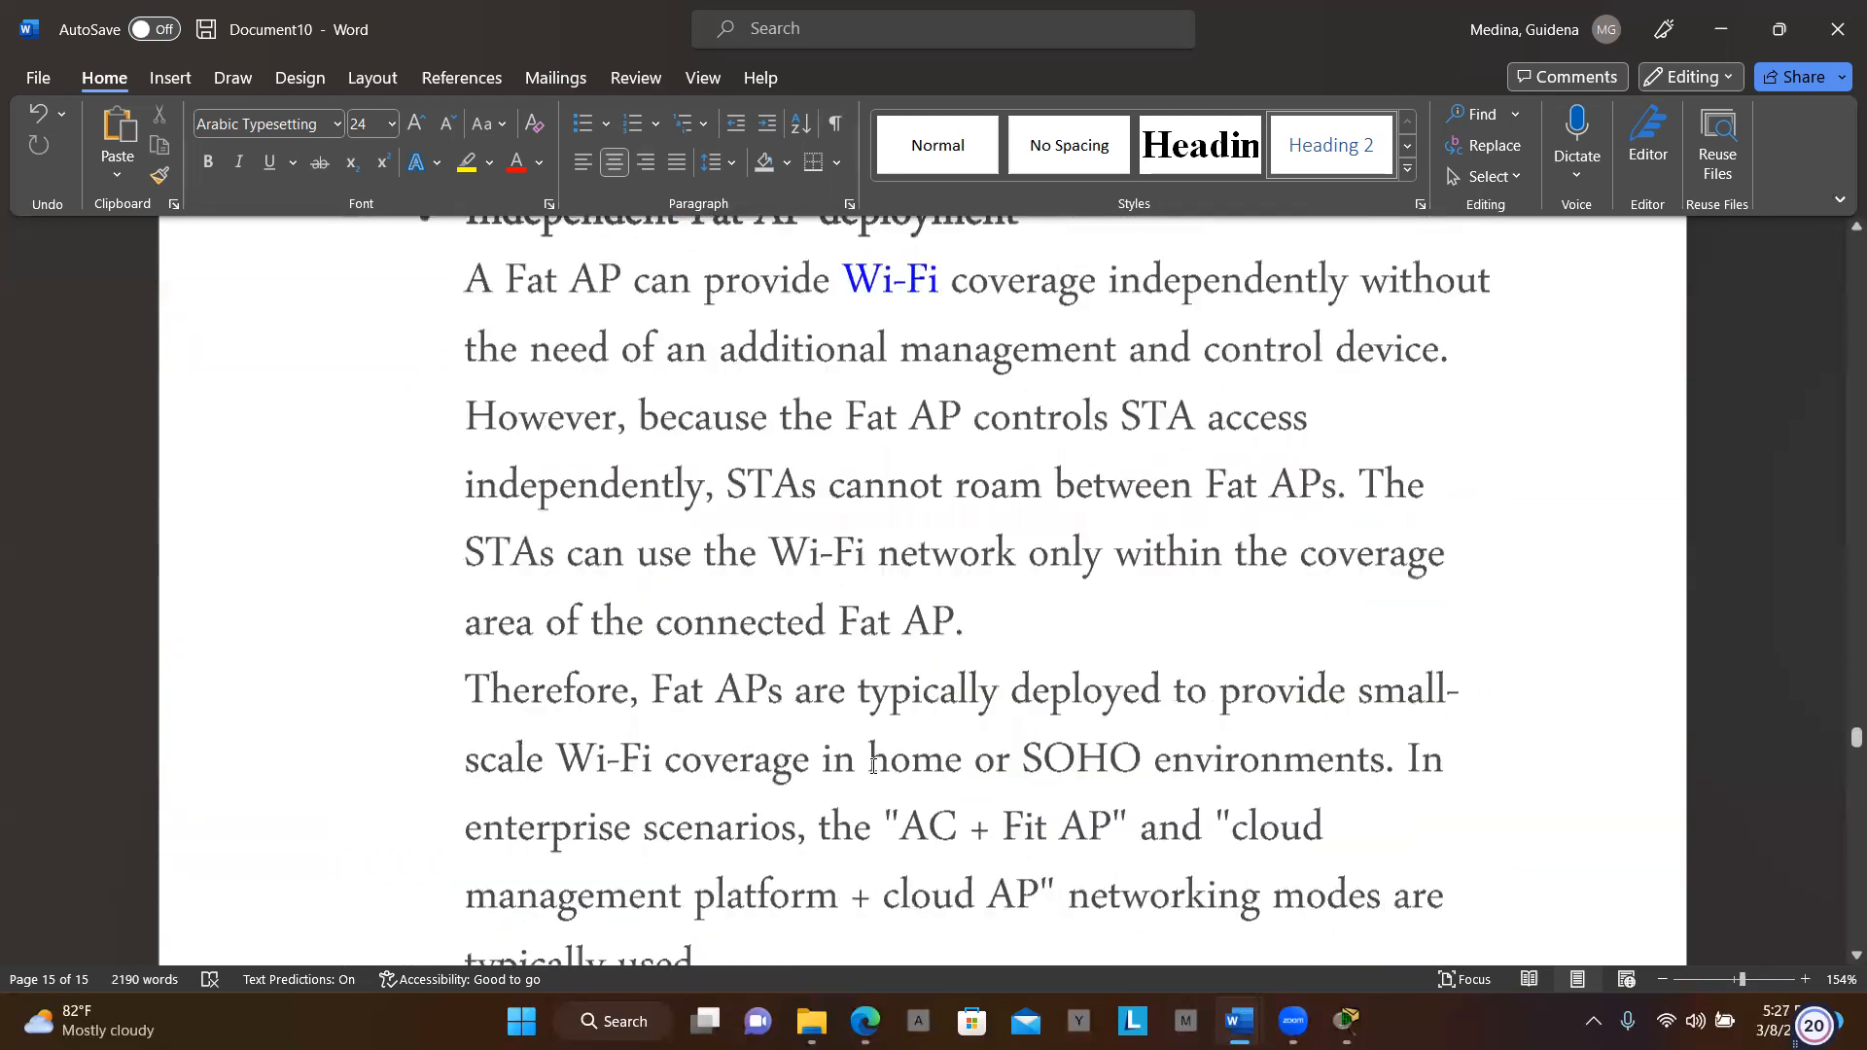
pyautogui.scroll(-10, 873, 766)
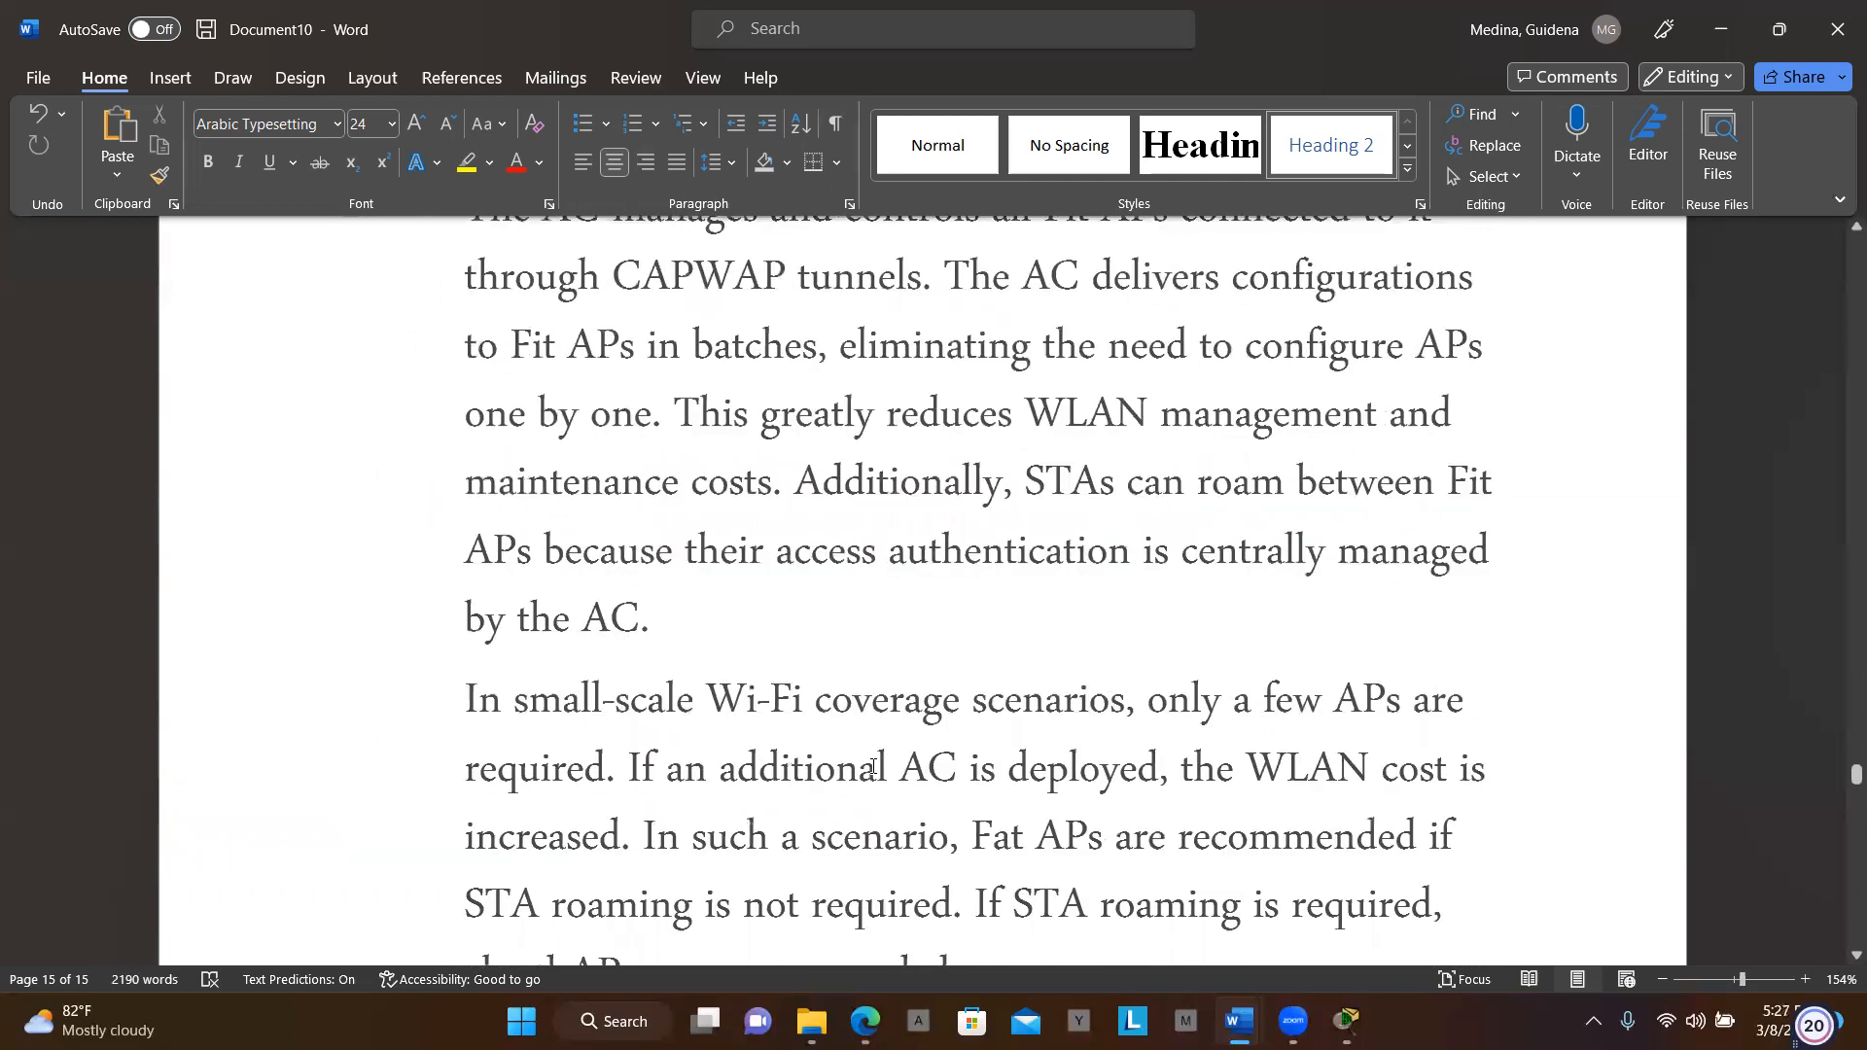
pyautogui.scroll(-10, 872, 766)
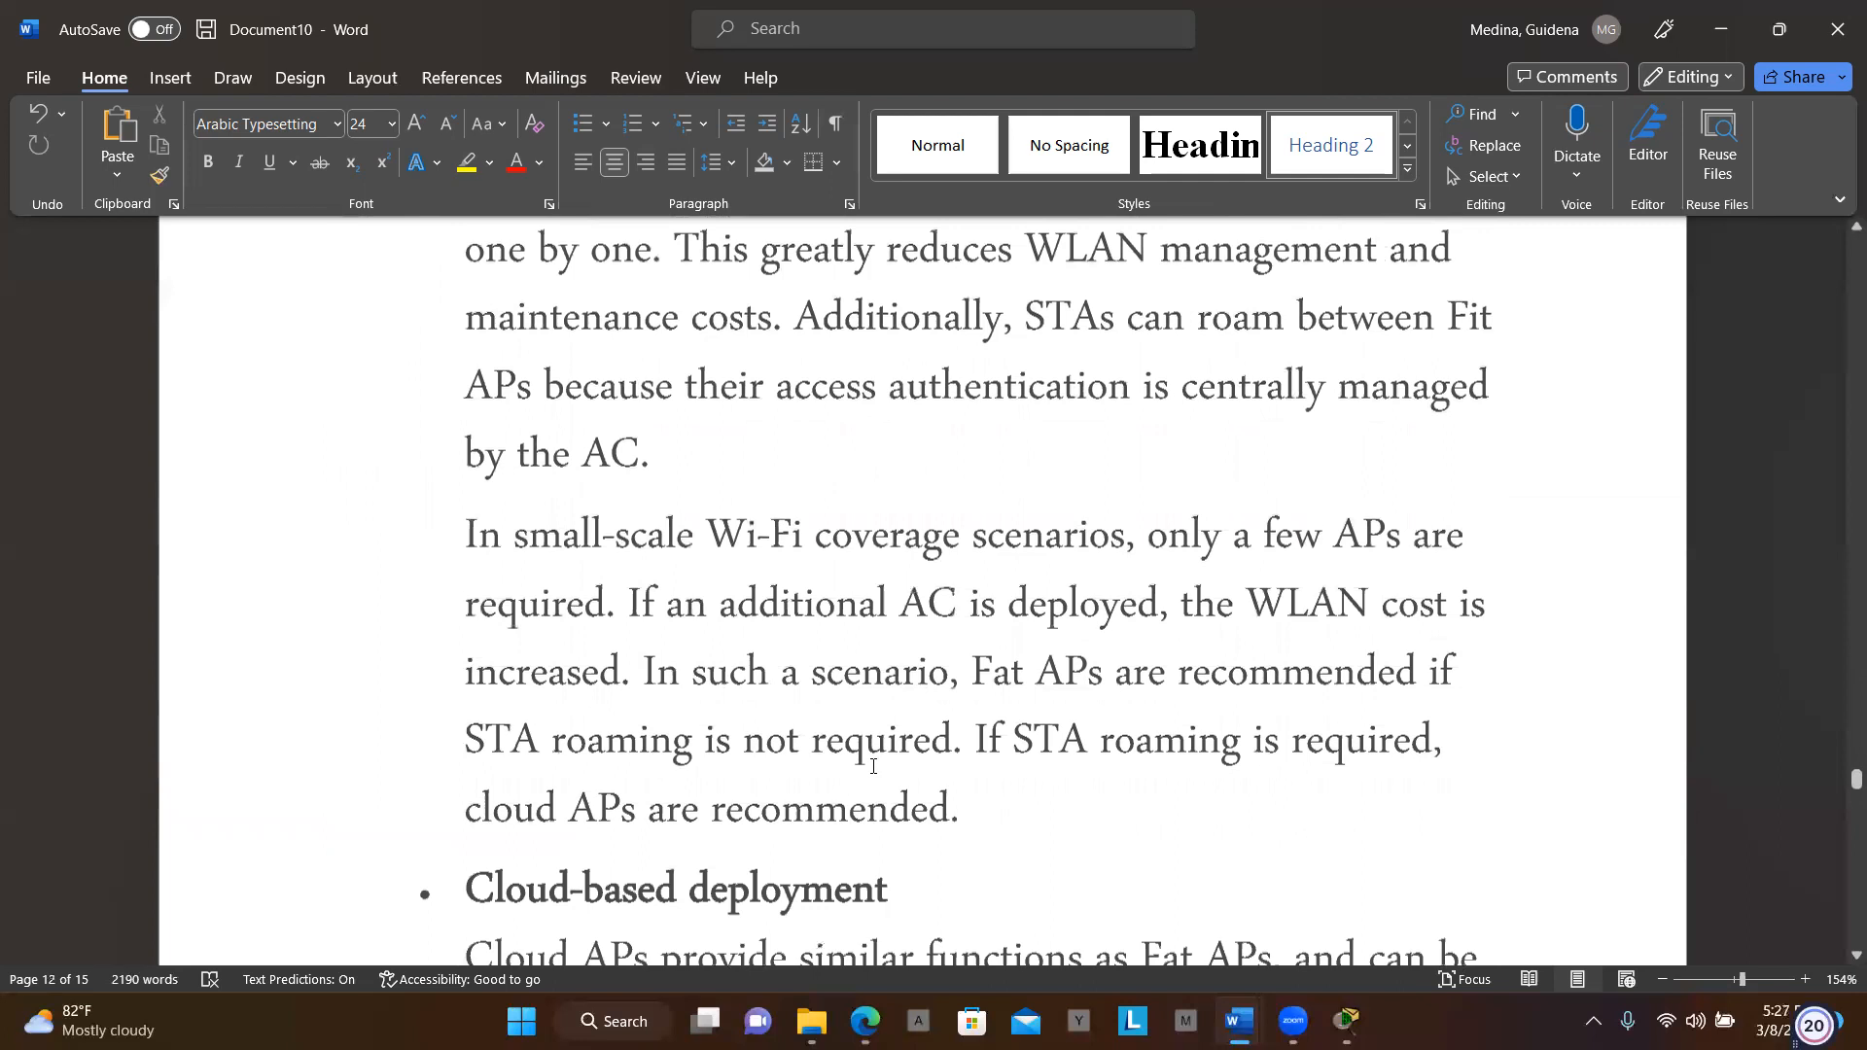
# Scroll past Cloud-based deployment through 'How Does WLAN Work?' to the Channel bullet on page 15
pyautogui.scroll(-2, 872, 766)
pyautogui.scroll(3, 873, 769)
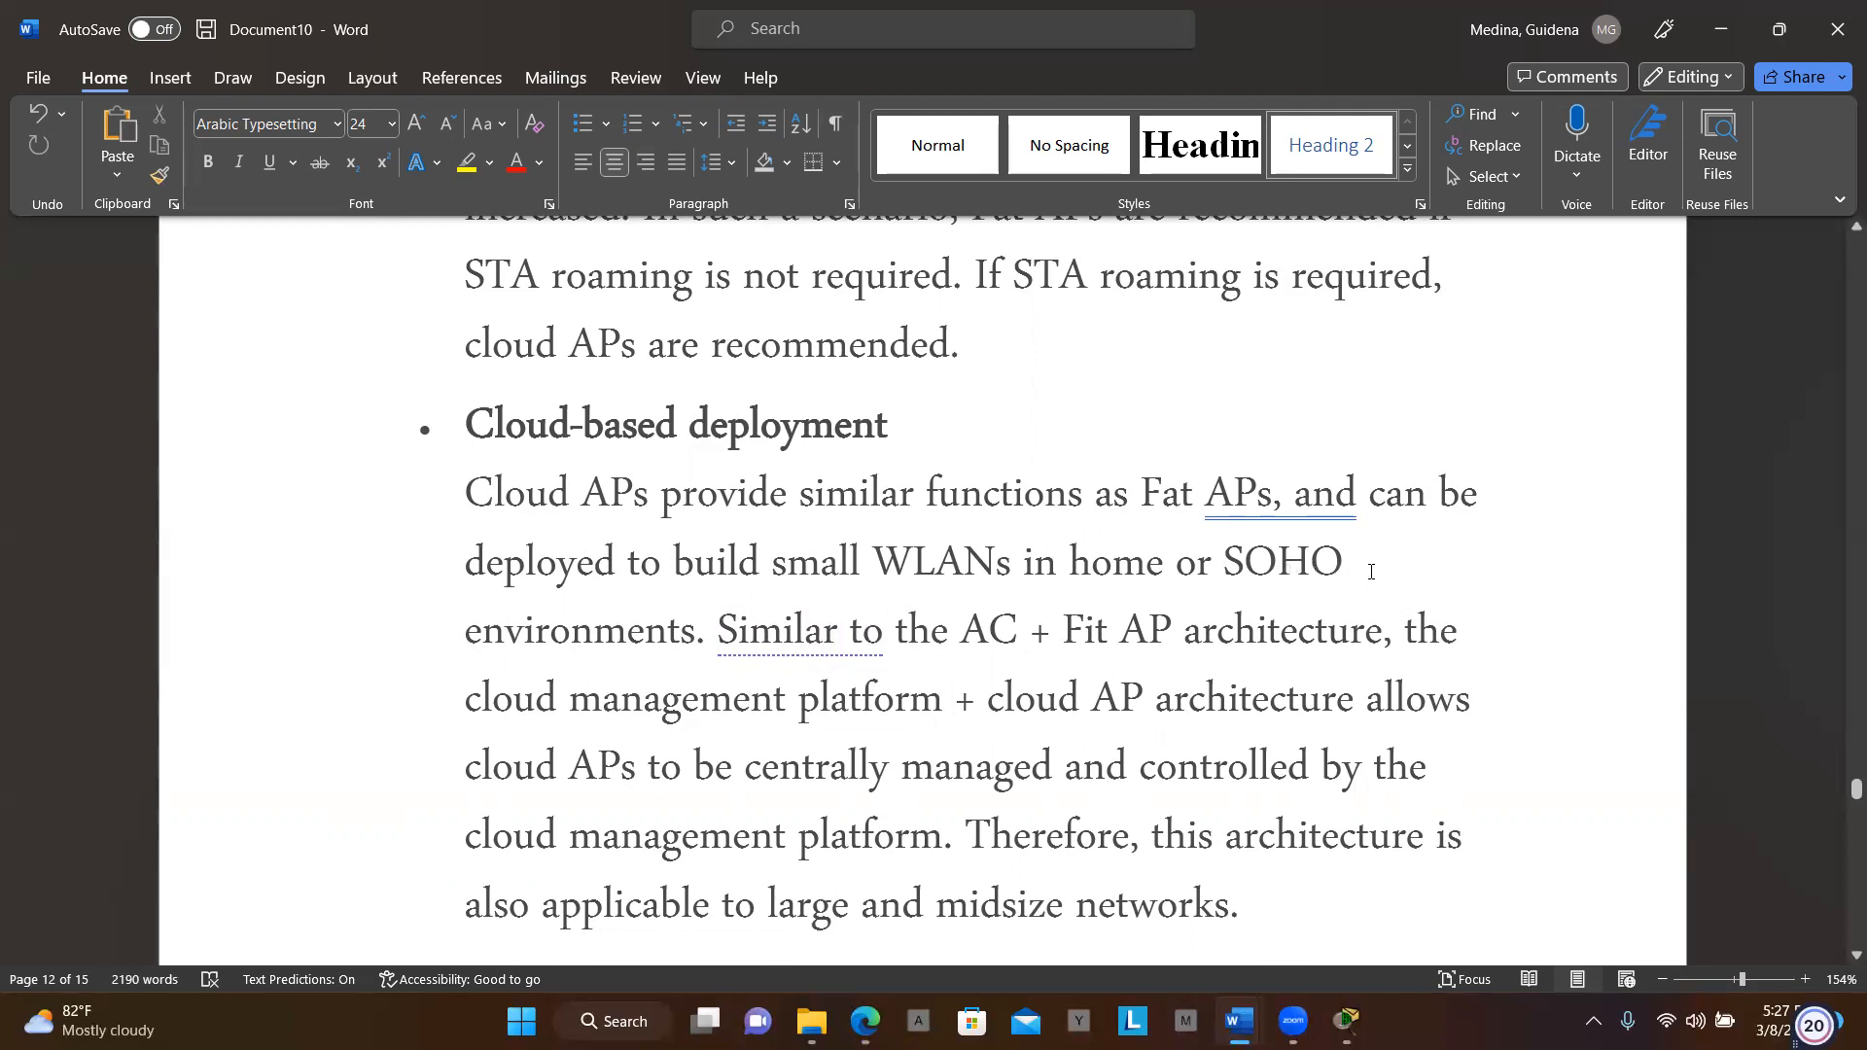
pyautogui.scroll(-2, 1391, 569)
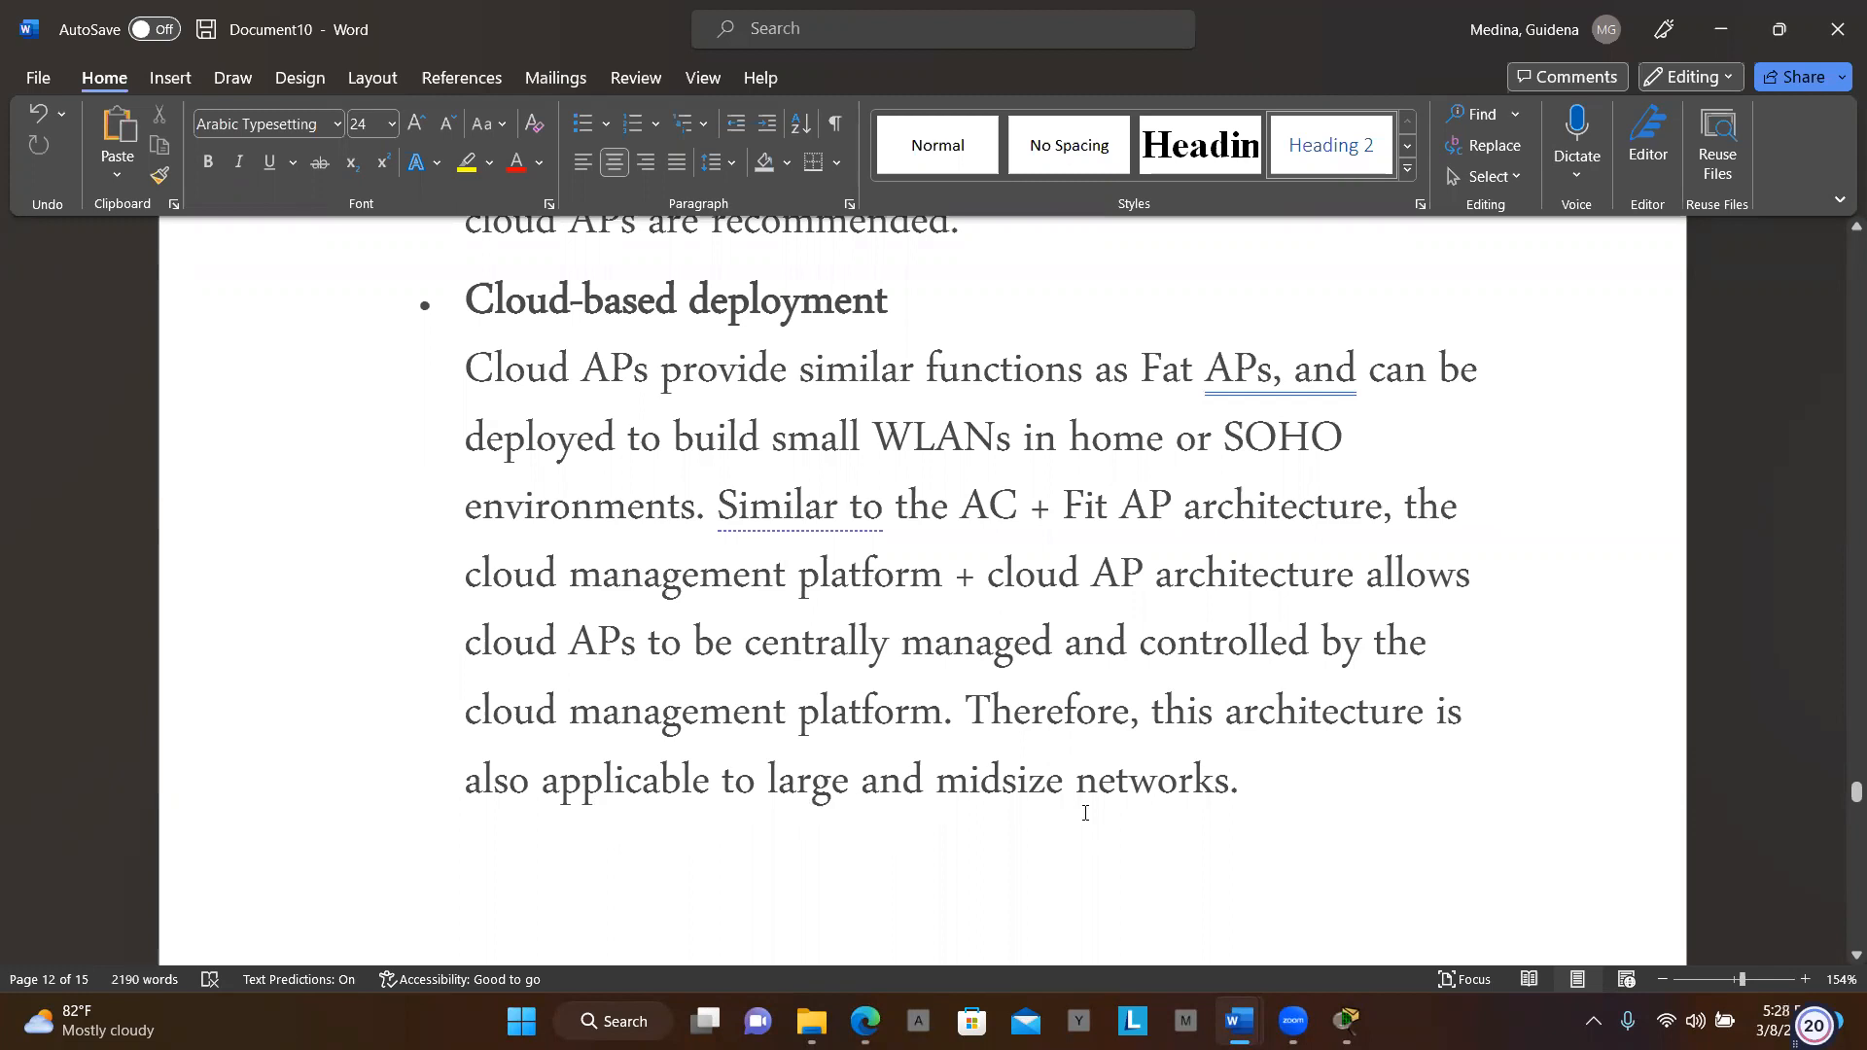
pyautogui.scroll(-10, 1085, 813)
pyautogui.scroll(-3, 1086, 813)
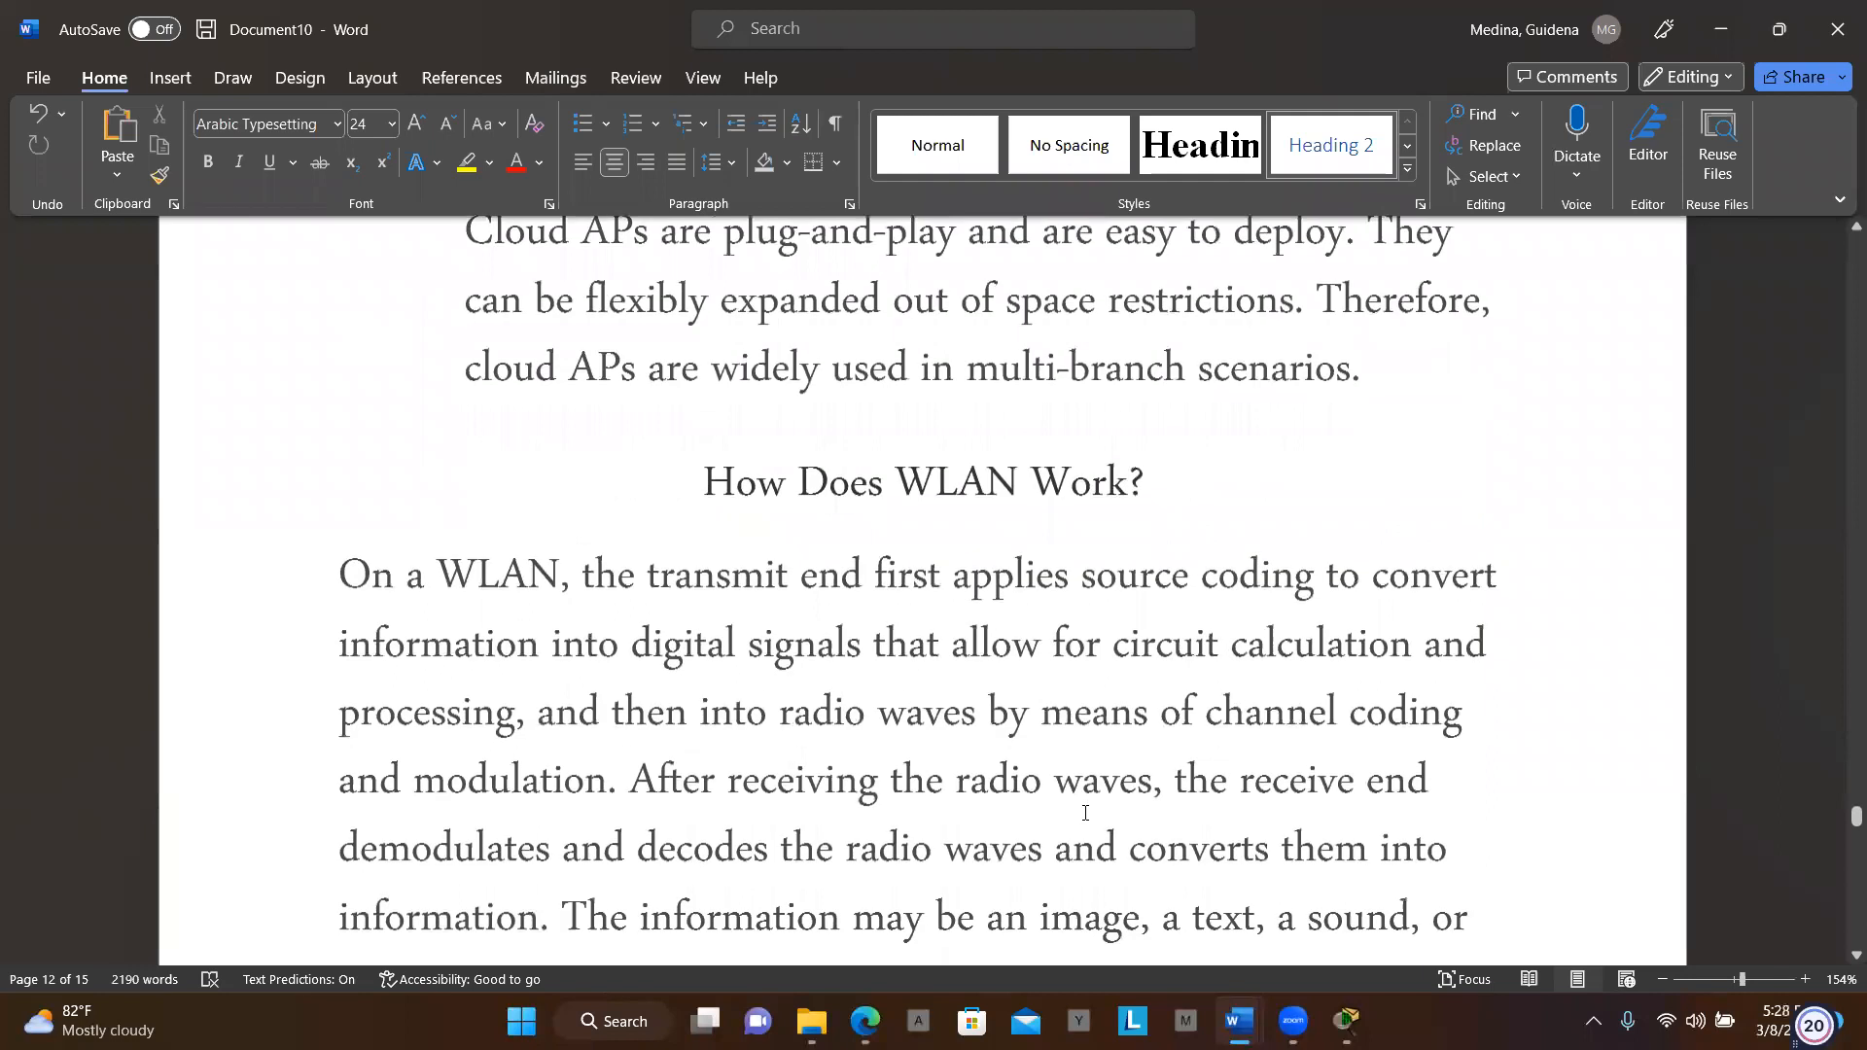
pyautogui.scroll(-10, 1086, 813)
pyautogui.scroll(-2, 1086, 814)
pyautogui.scroll(4, 1086, 813)
pyautogui.scroll(-1, 1085, 813)
pyautogui.scroll(-12, 1085, 813)
pyautogui.scroll(-4, 1085, 813)
pyautogui.scroll(-2, 1085, 813)
pyautogui.moveTo(1293, 1016)
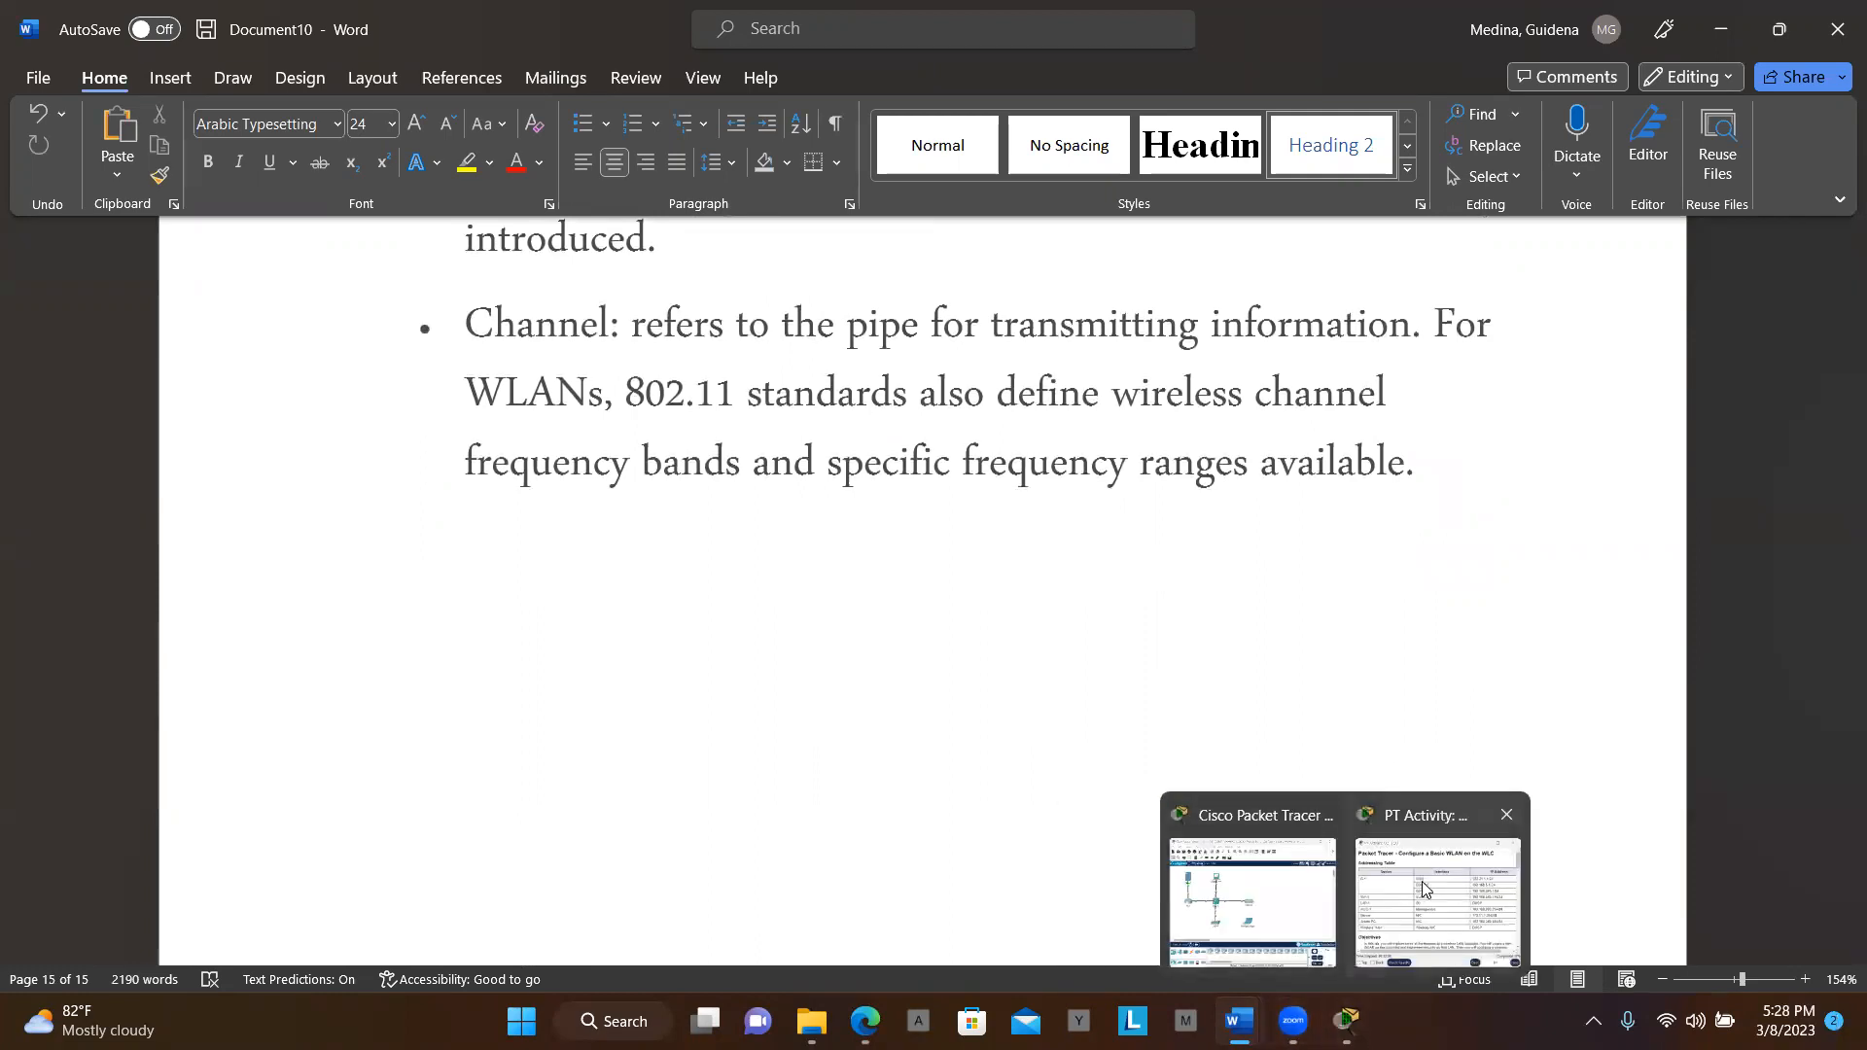
# Bring Packet Tracer forward and stretch its topology window to full height
pyautogui.click(1423, 888)
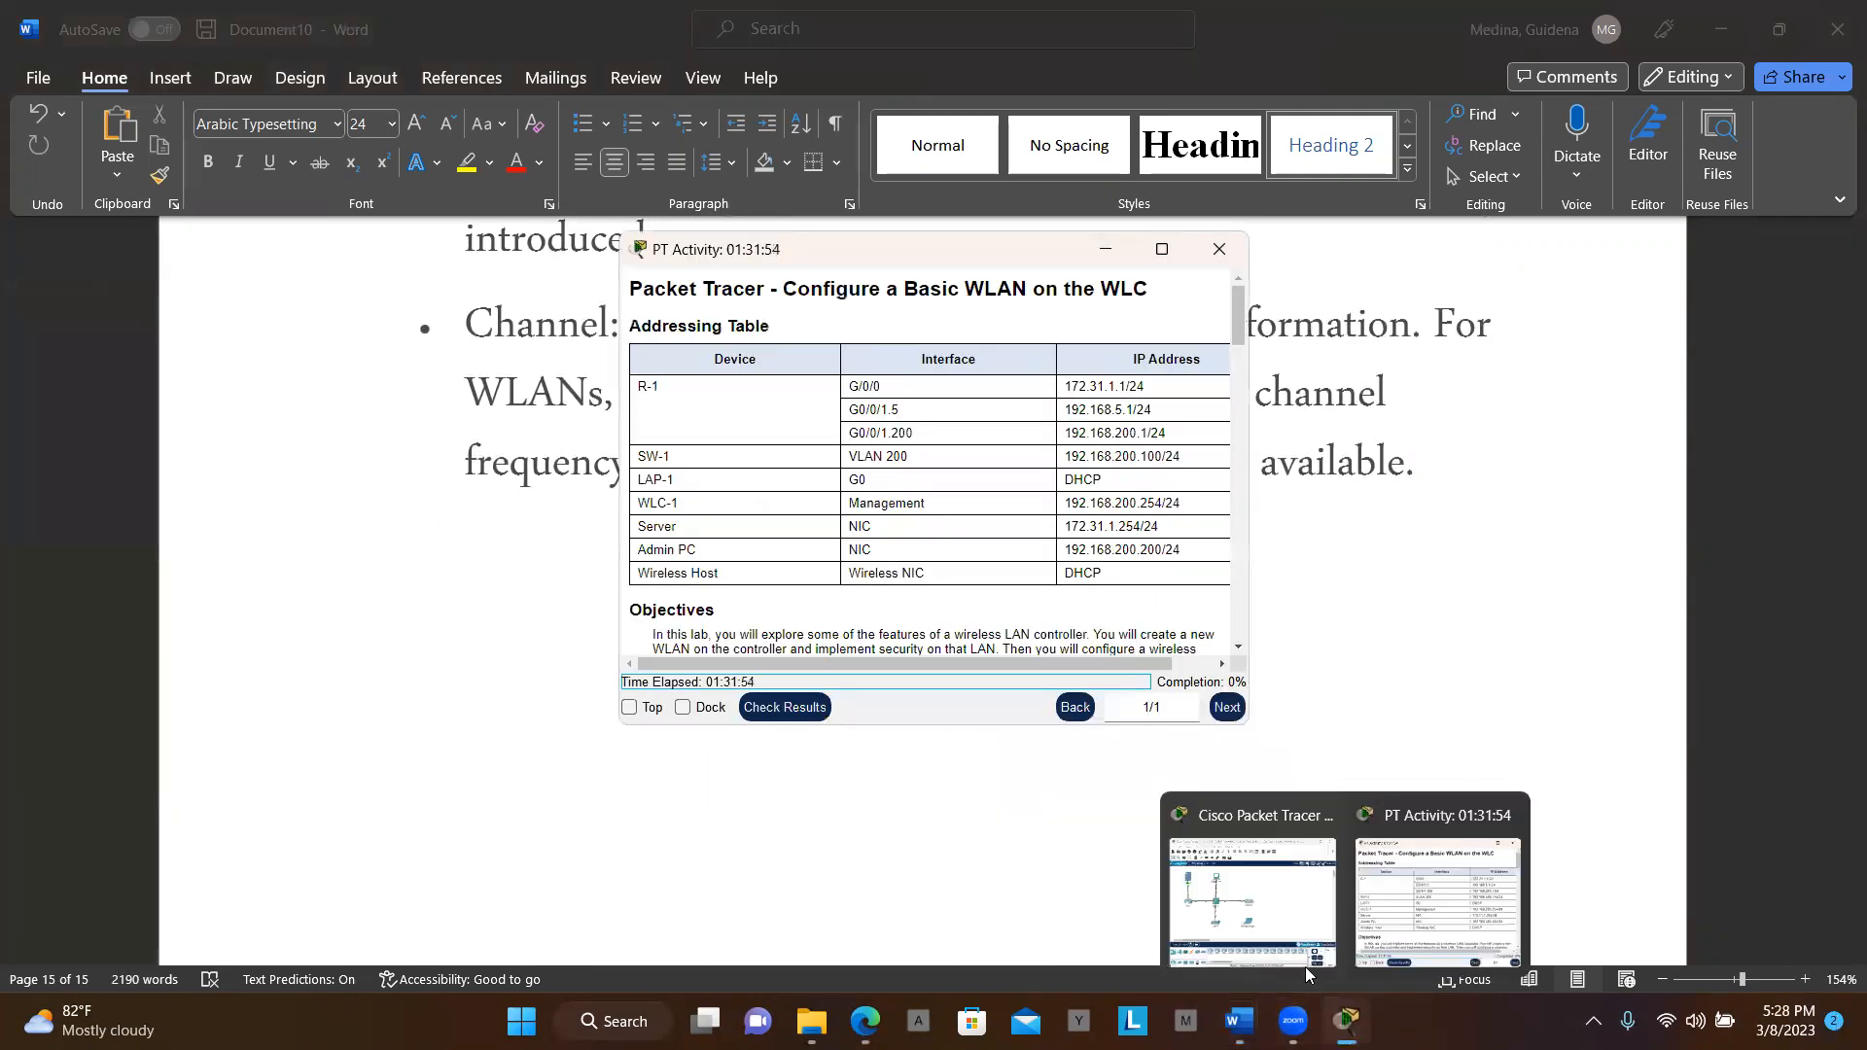
pyautogui.click(1299, 943)
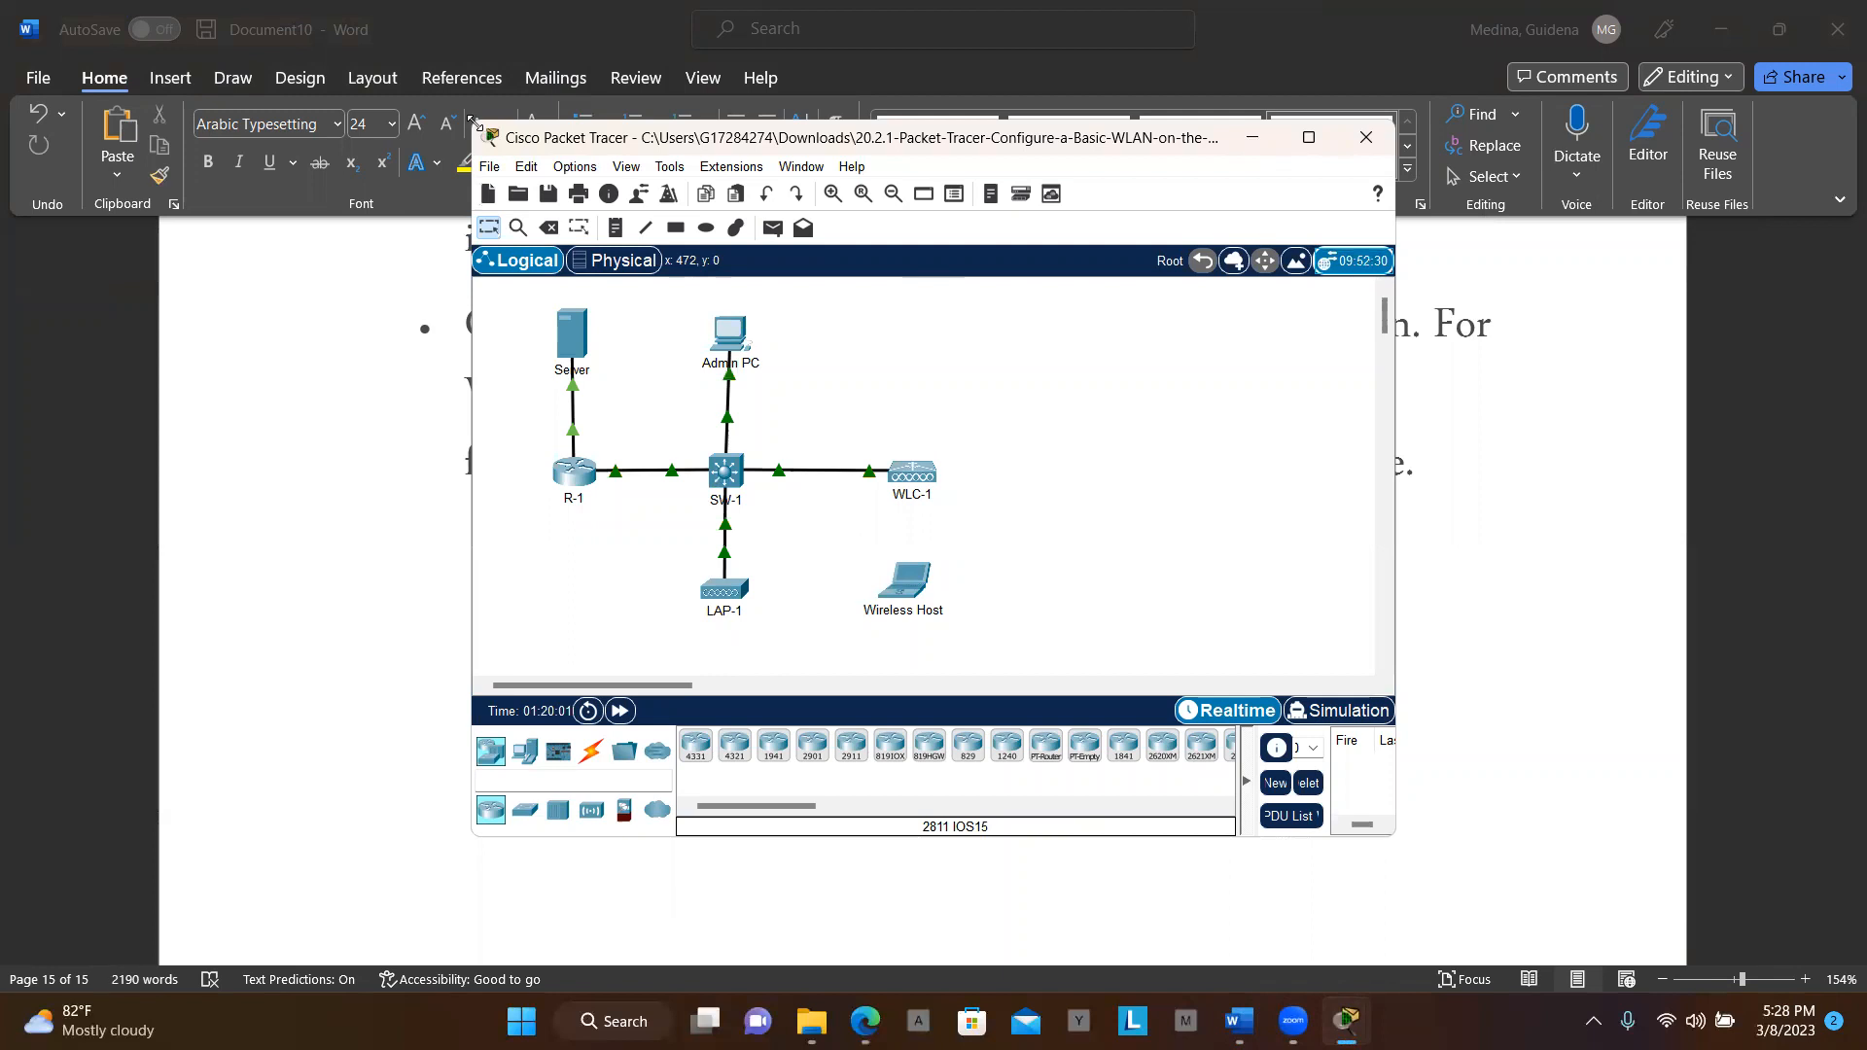
pyautogui.moveTo(470, 117); pyautogui.dragTo(0, 6)
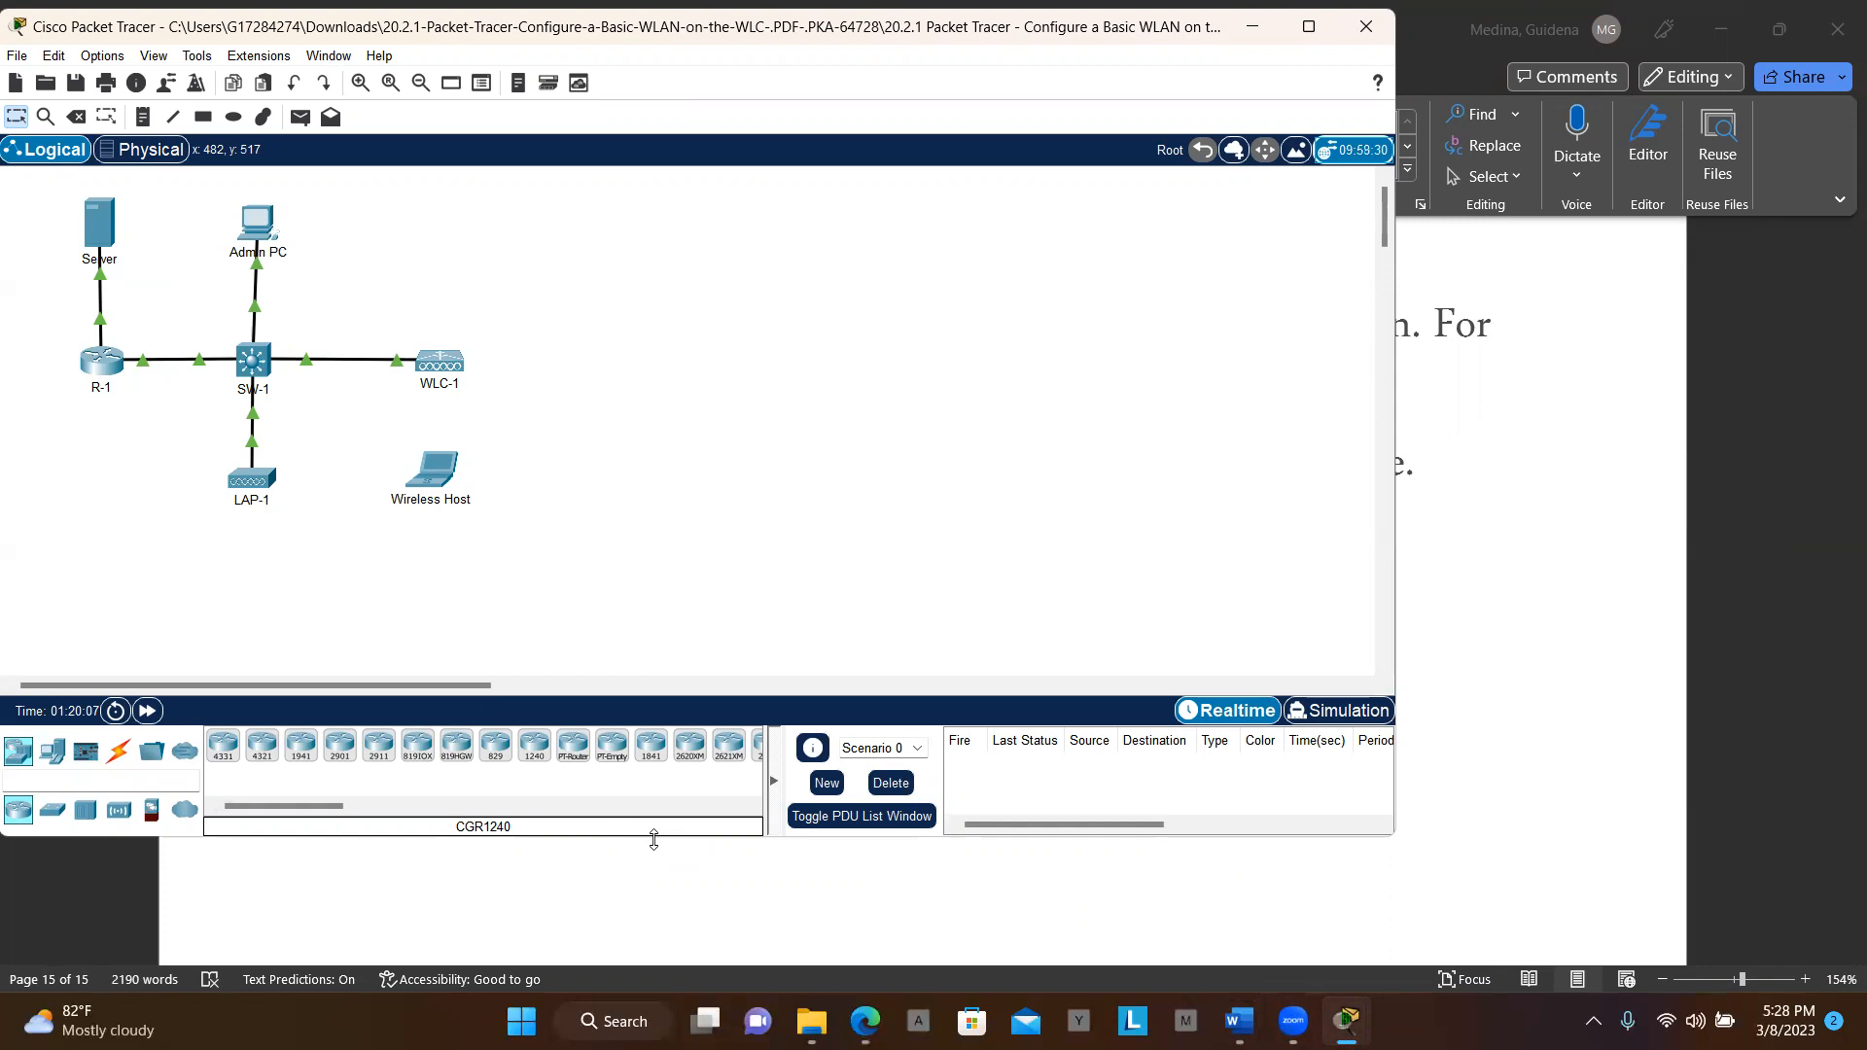
pyautogui.moveTo(653, 840); pyautogui.dragTo(659, 992)
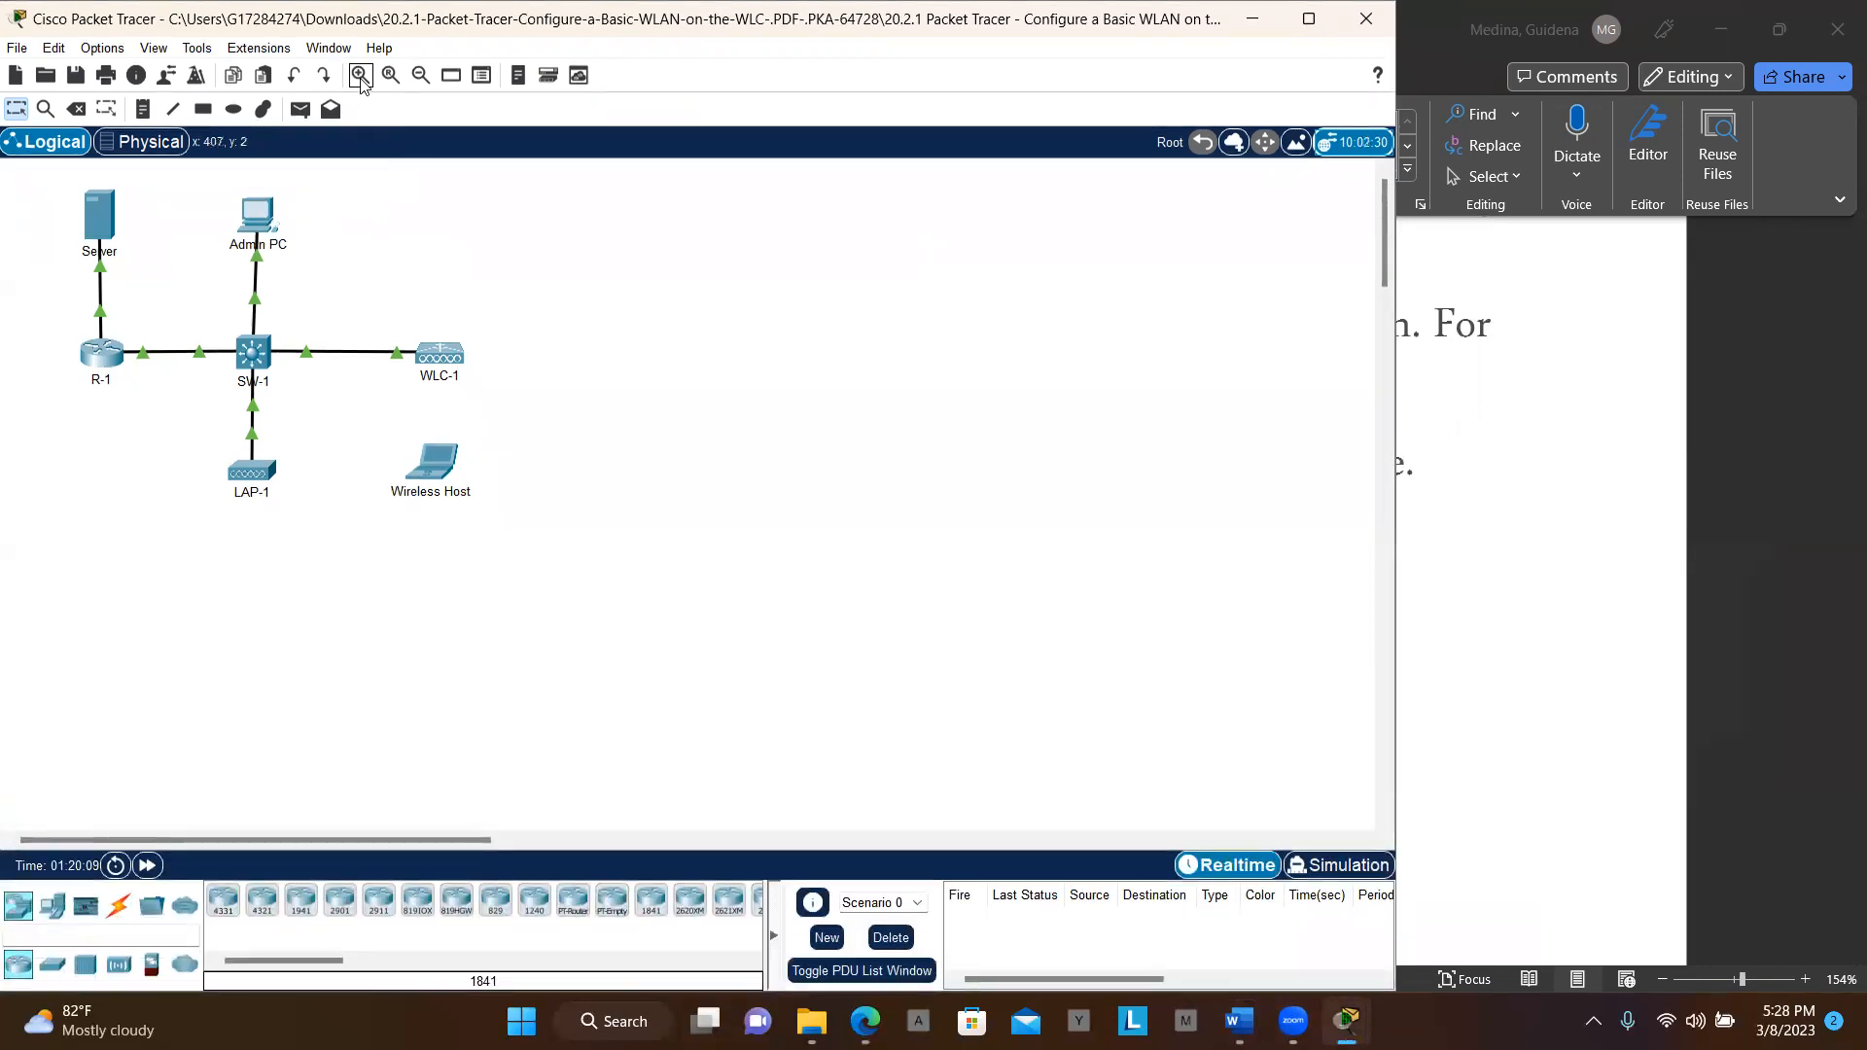
# Zoom in on the topology and narrow the window to leave room on the right
pyautogui.click(360, 76)
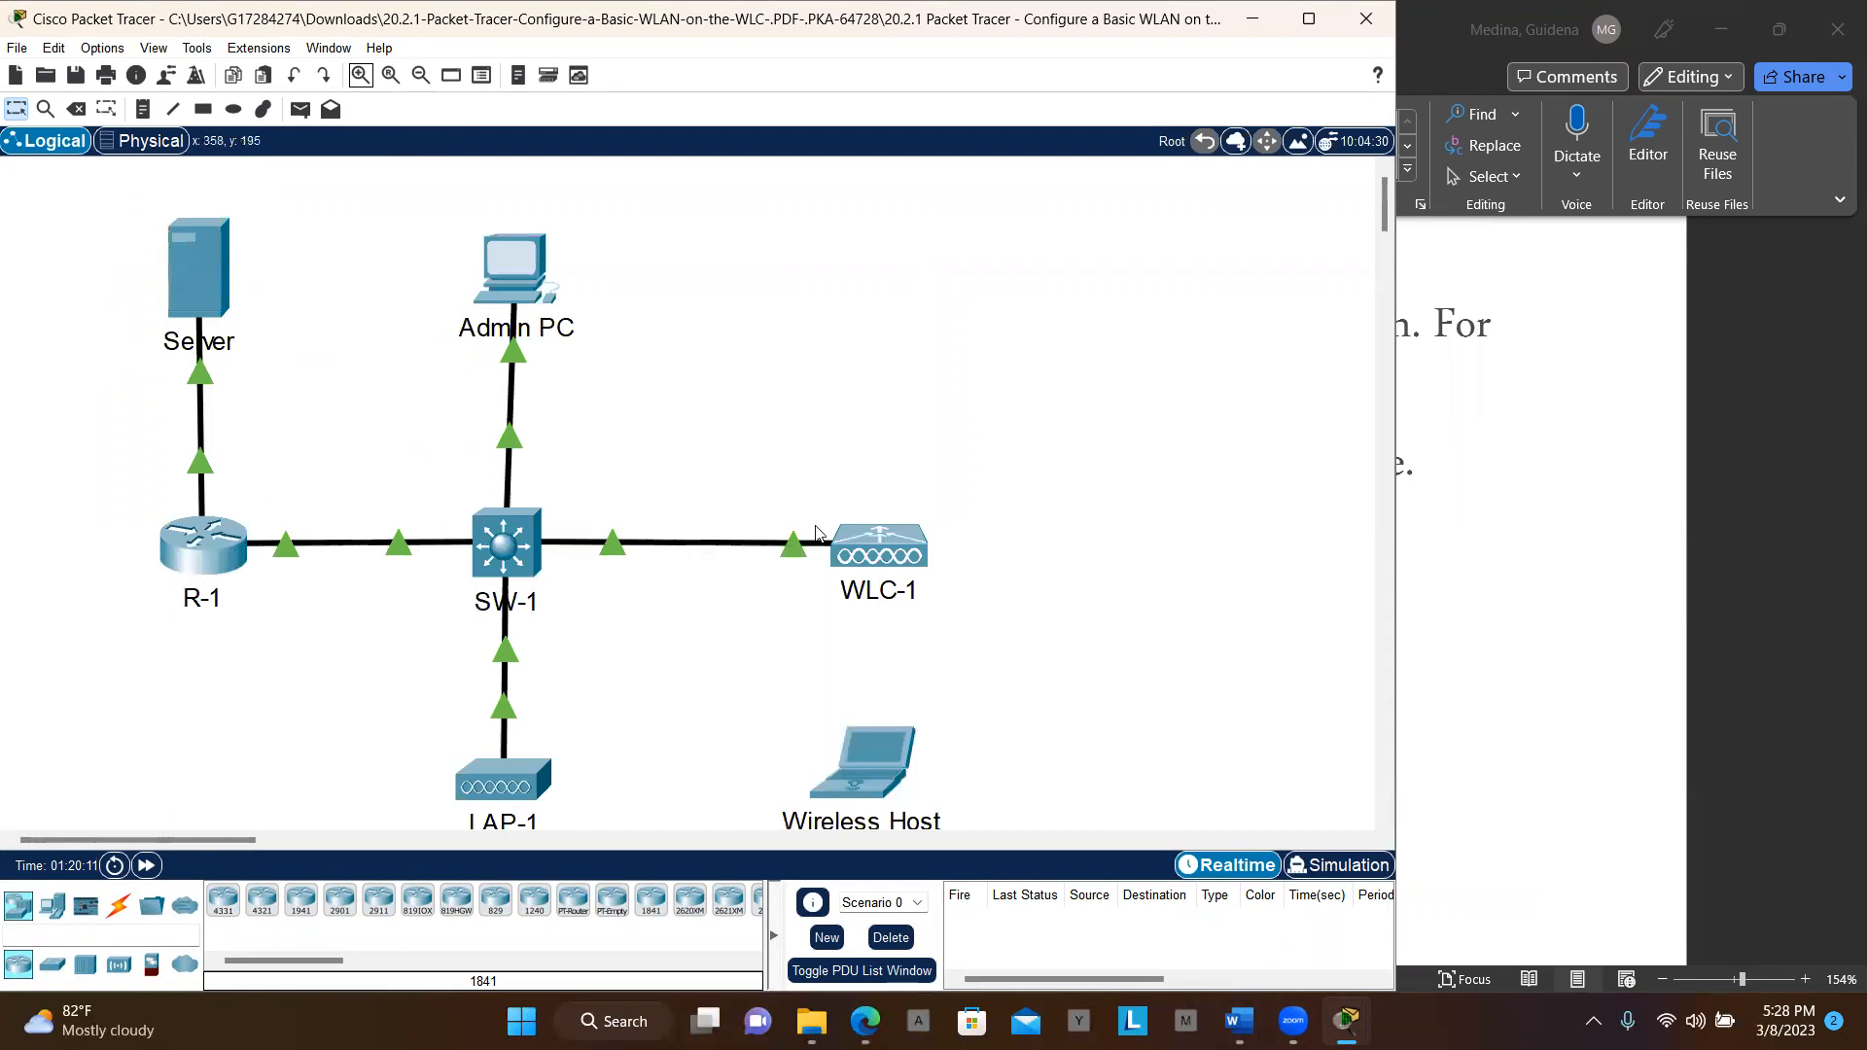
pyautogui.scroll(-2, 371, 427)
pyautogui.scroll(1, 371, 427)
pyautogui.hscroll(1, 372, 427)
pyautogui.hscroll(1, 372, 427)
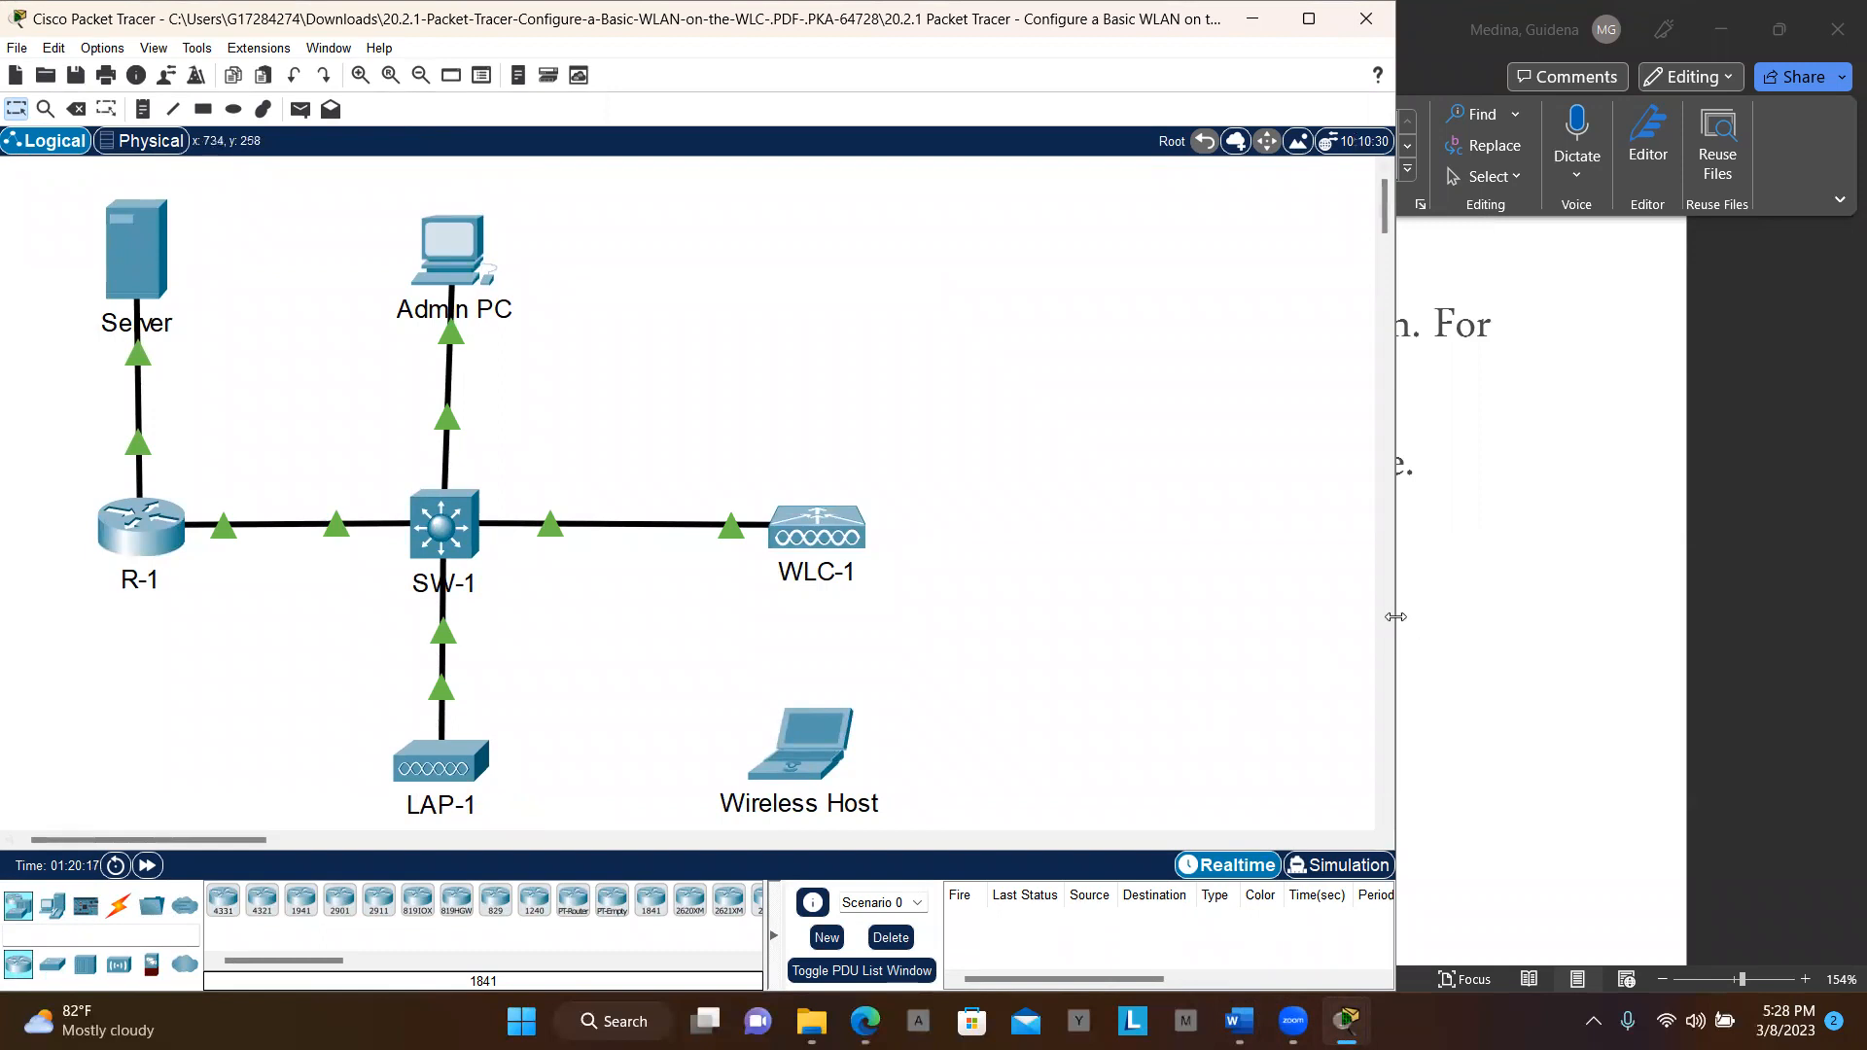
pyautogui.moveTo(1396, 616); pyautogui.dragTo(1251, 614)
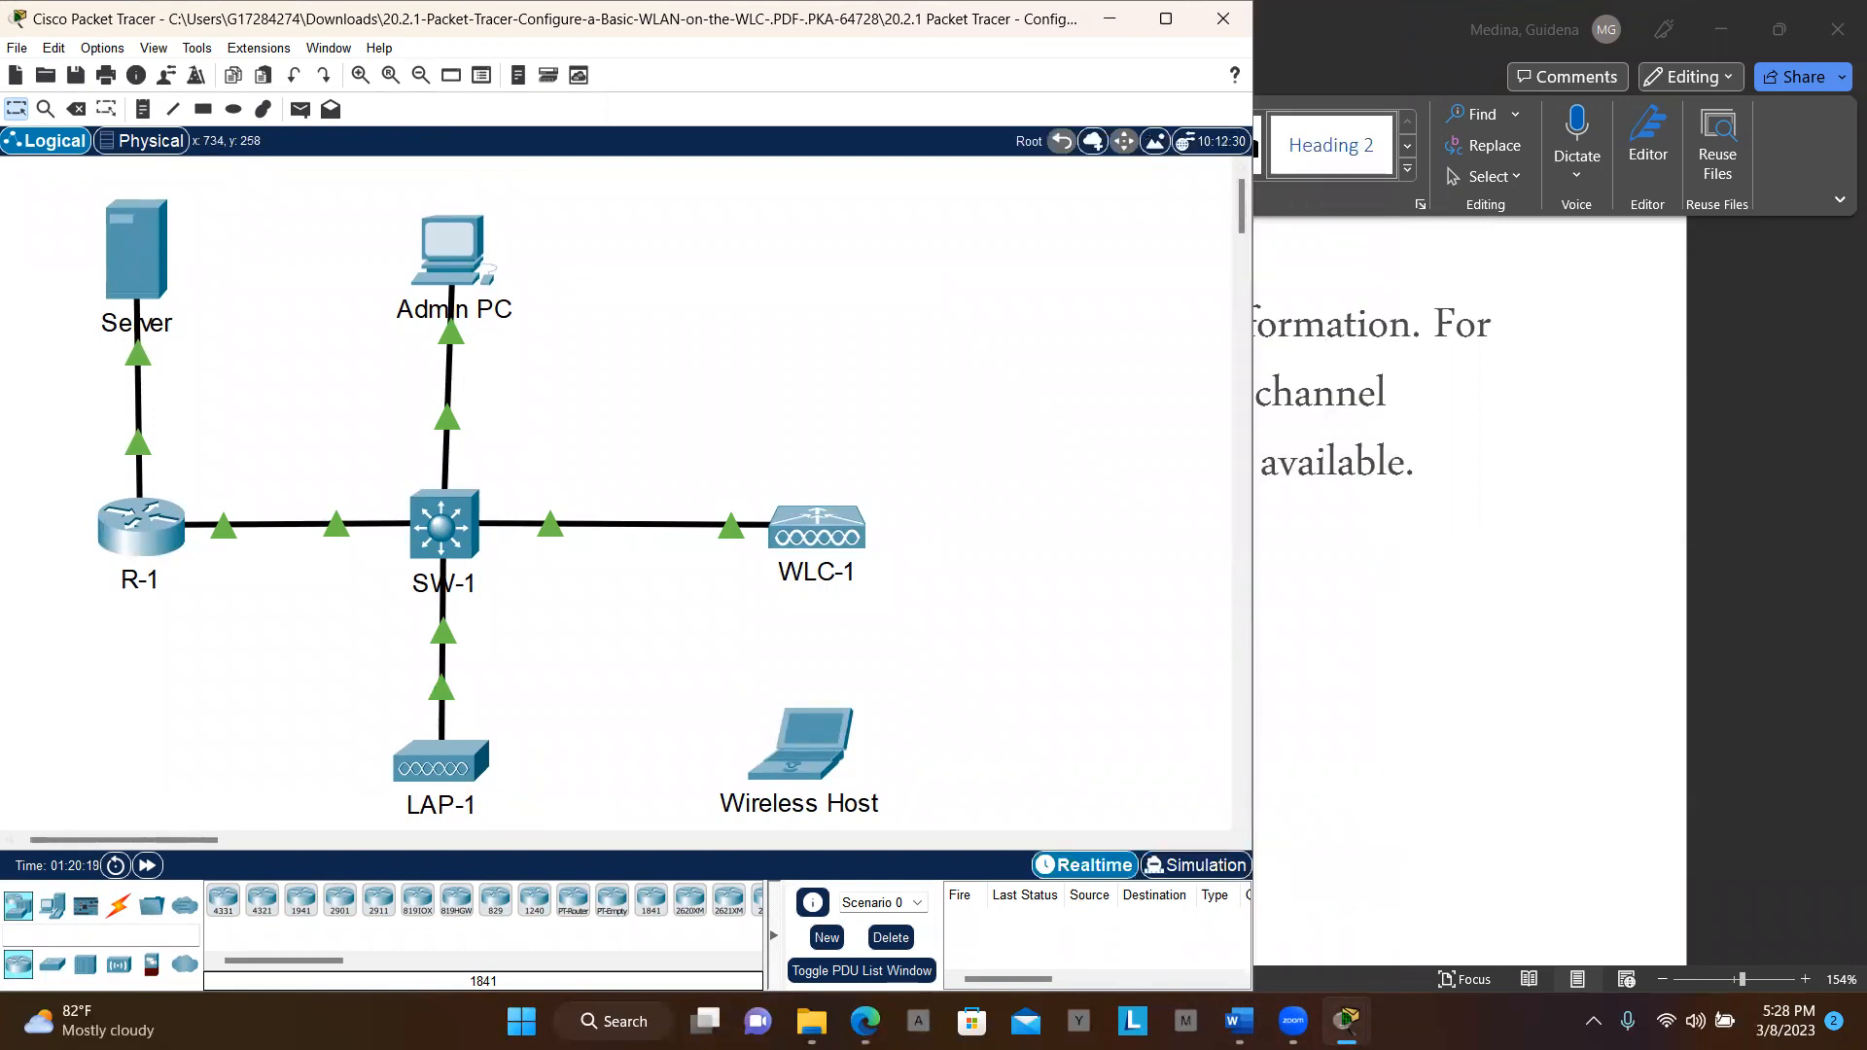
# Move the activity instructions window to the right edge and stretch it to full height
pyautogui.moveTo(1294, 1022)
pyautogui.click(1437, 900)
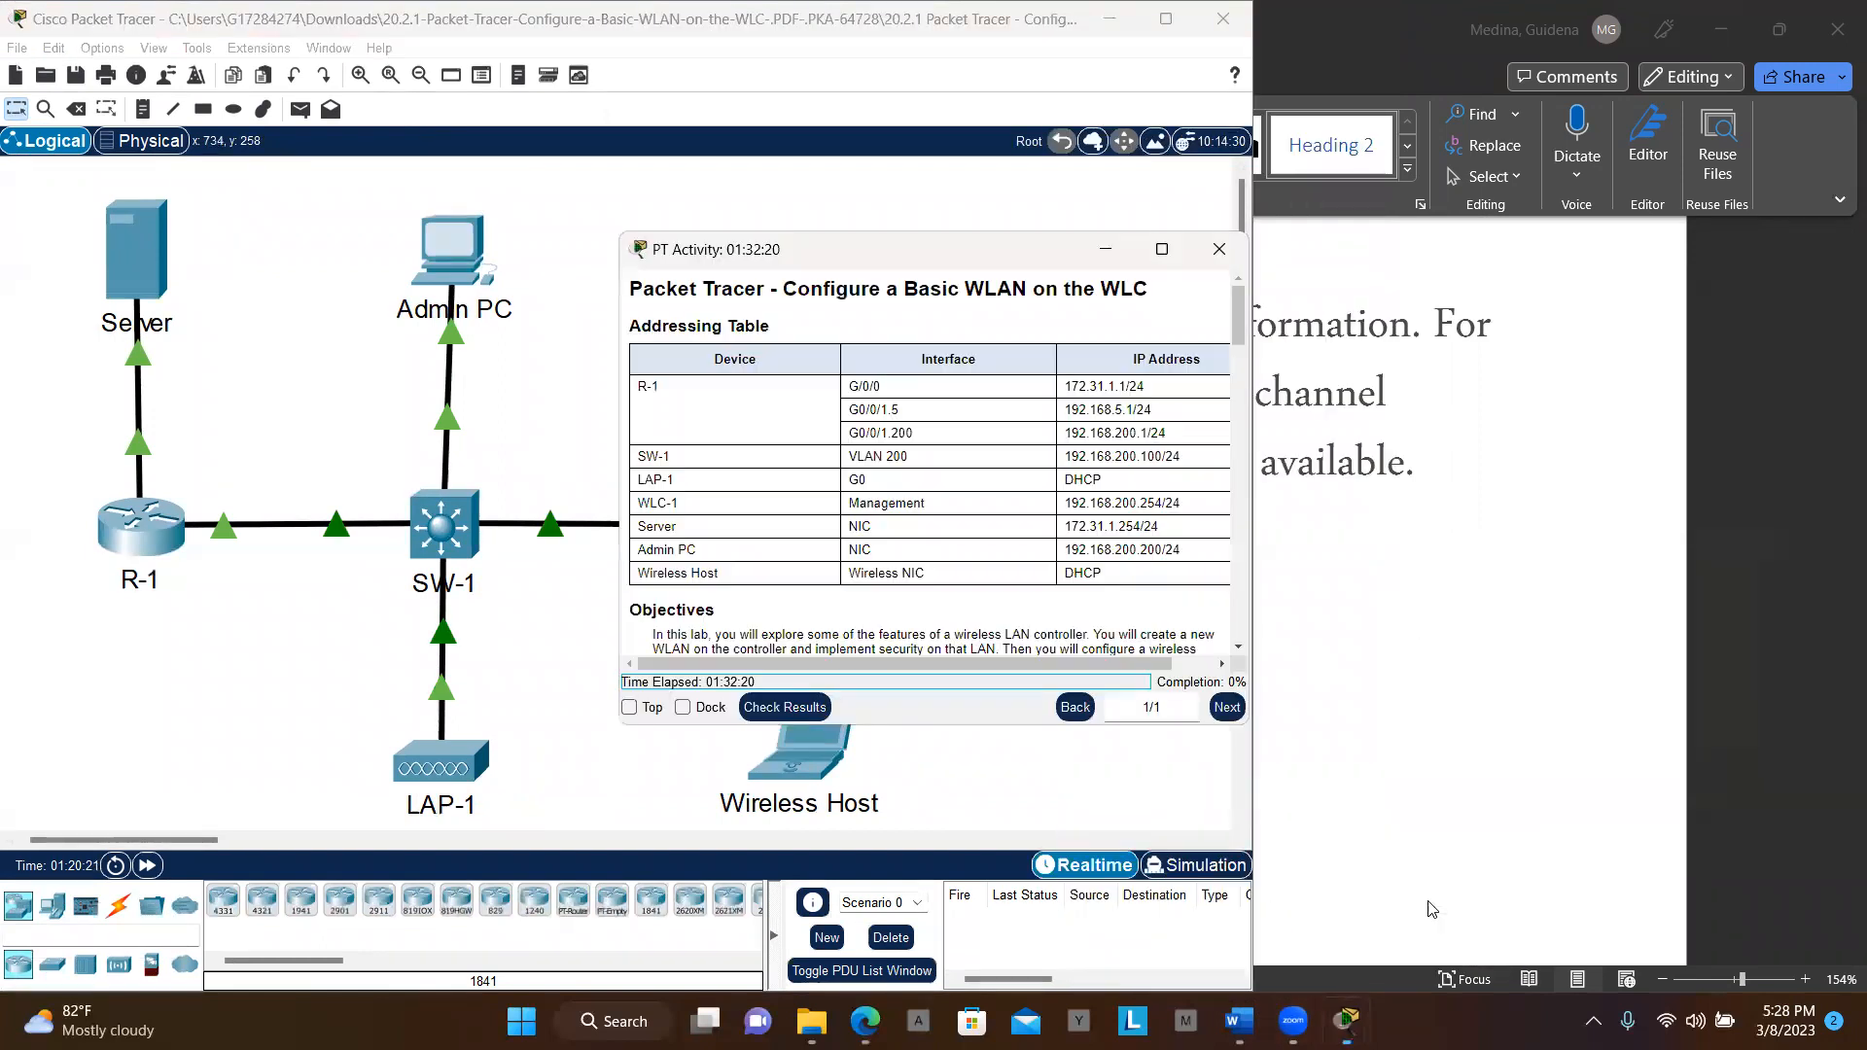
pyautogui.moveTo(966, 265); pyautogui.dragTo(1674, 56)
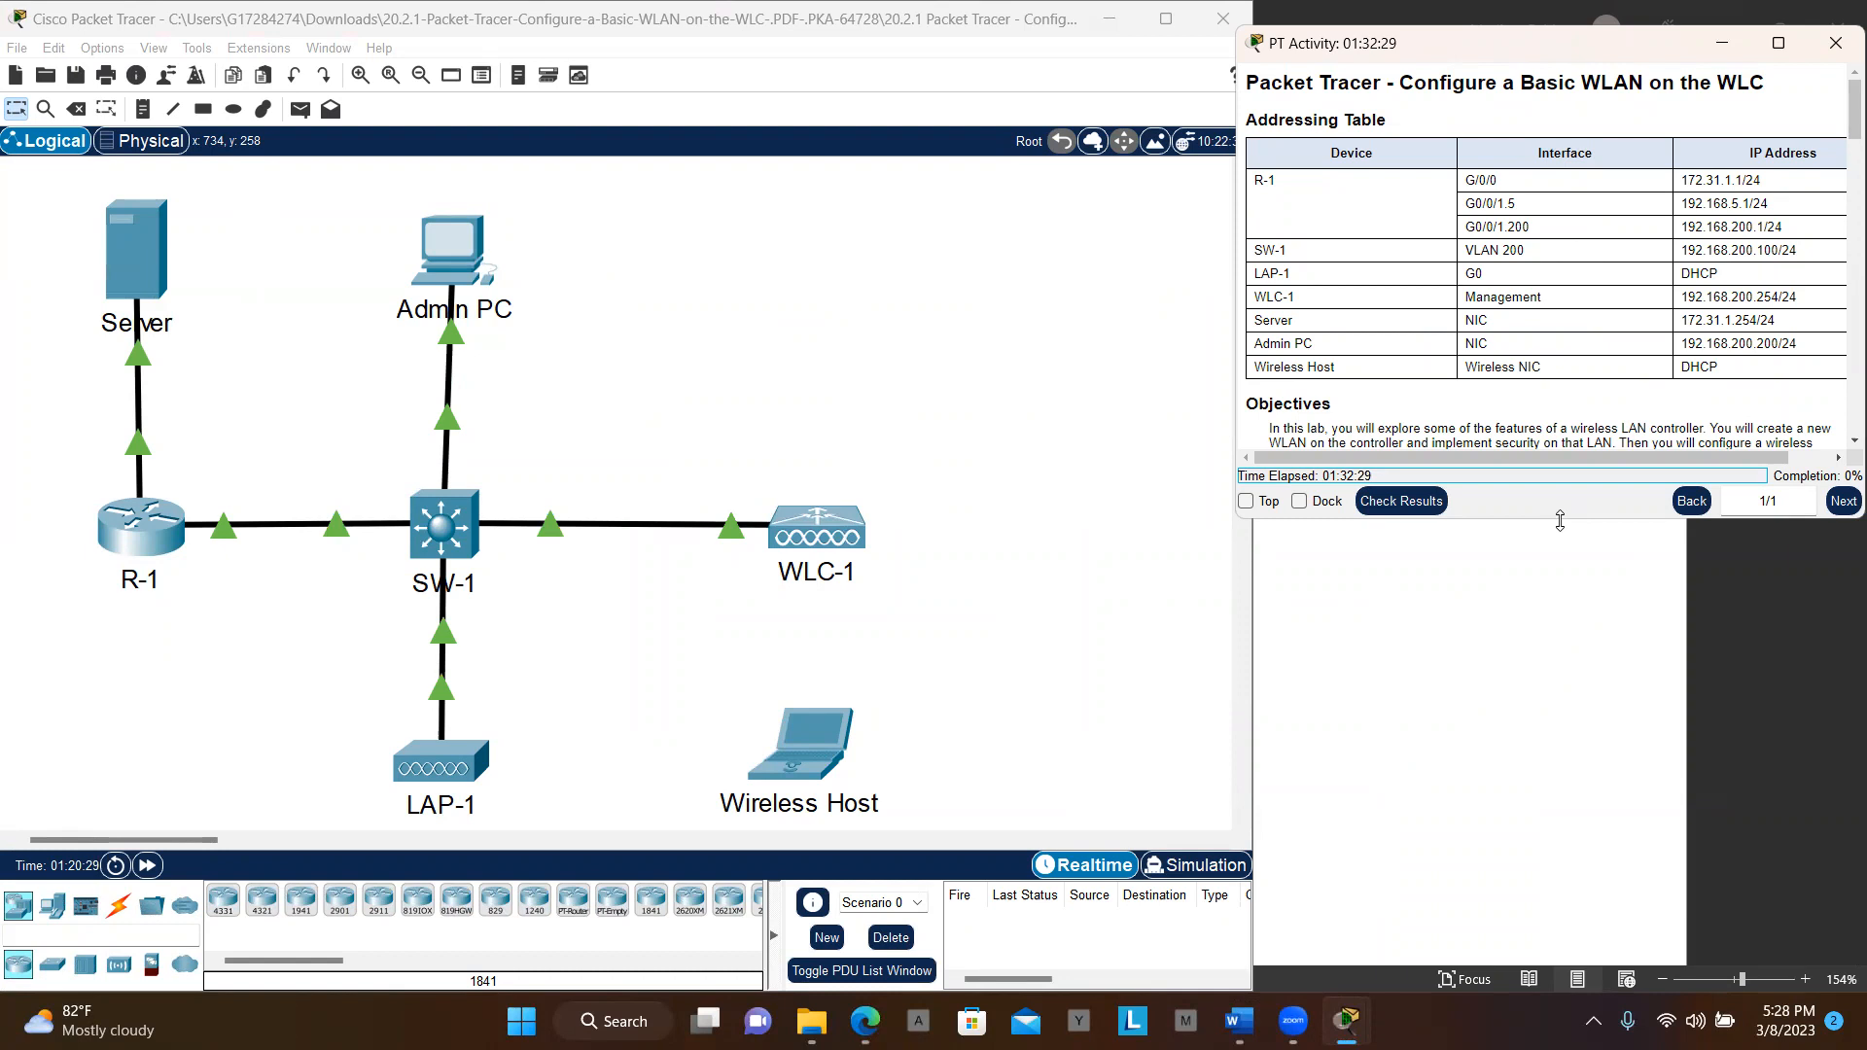
pyautogui.moveTo(1560, 521); pyautogui.dragTo(1585, 990)
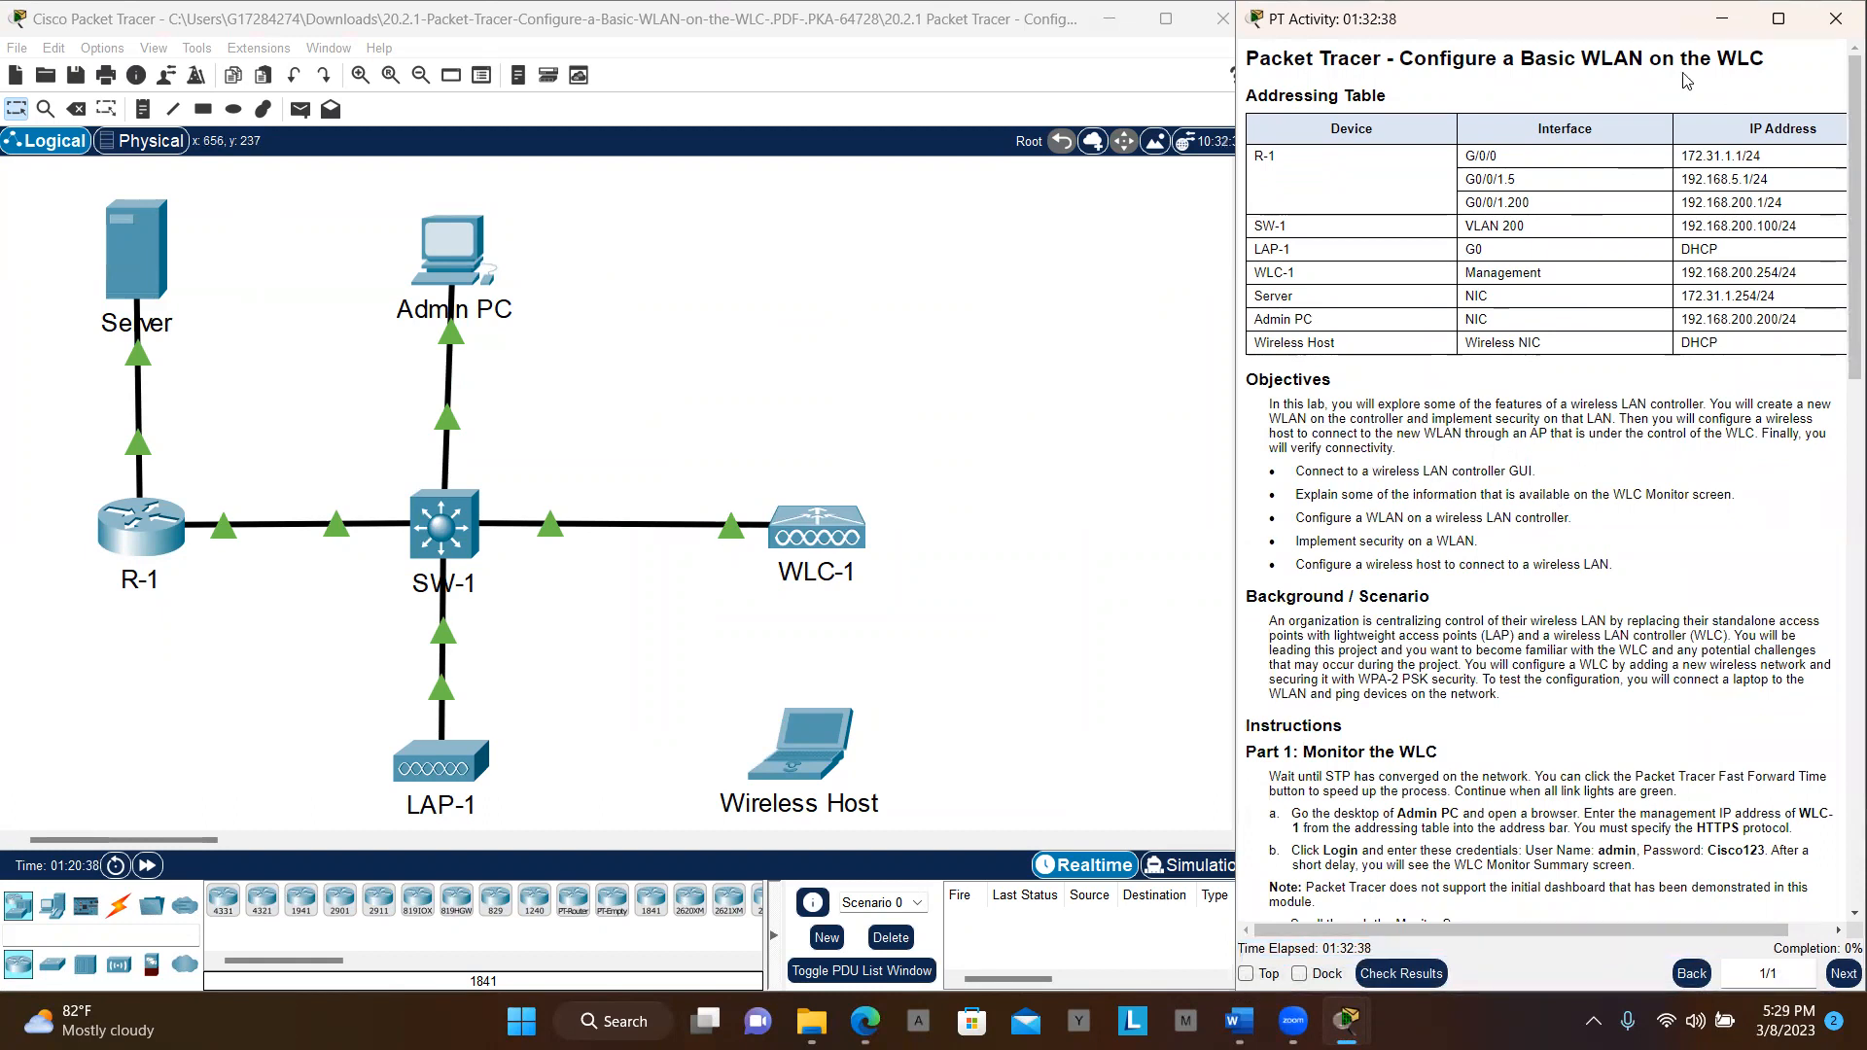
pyautogui.moveTo(1587, 33); pyautogui.dragTo(1600, 71)
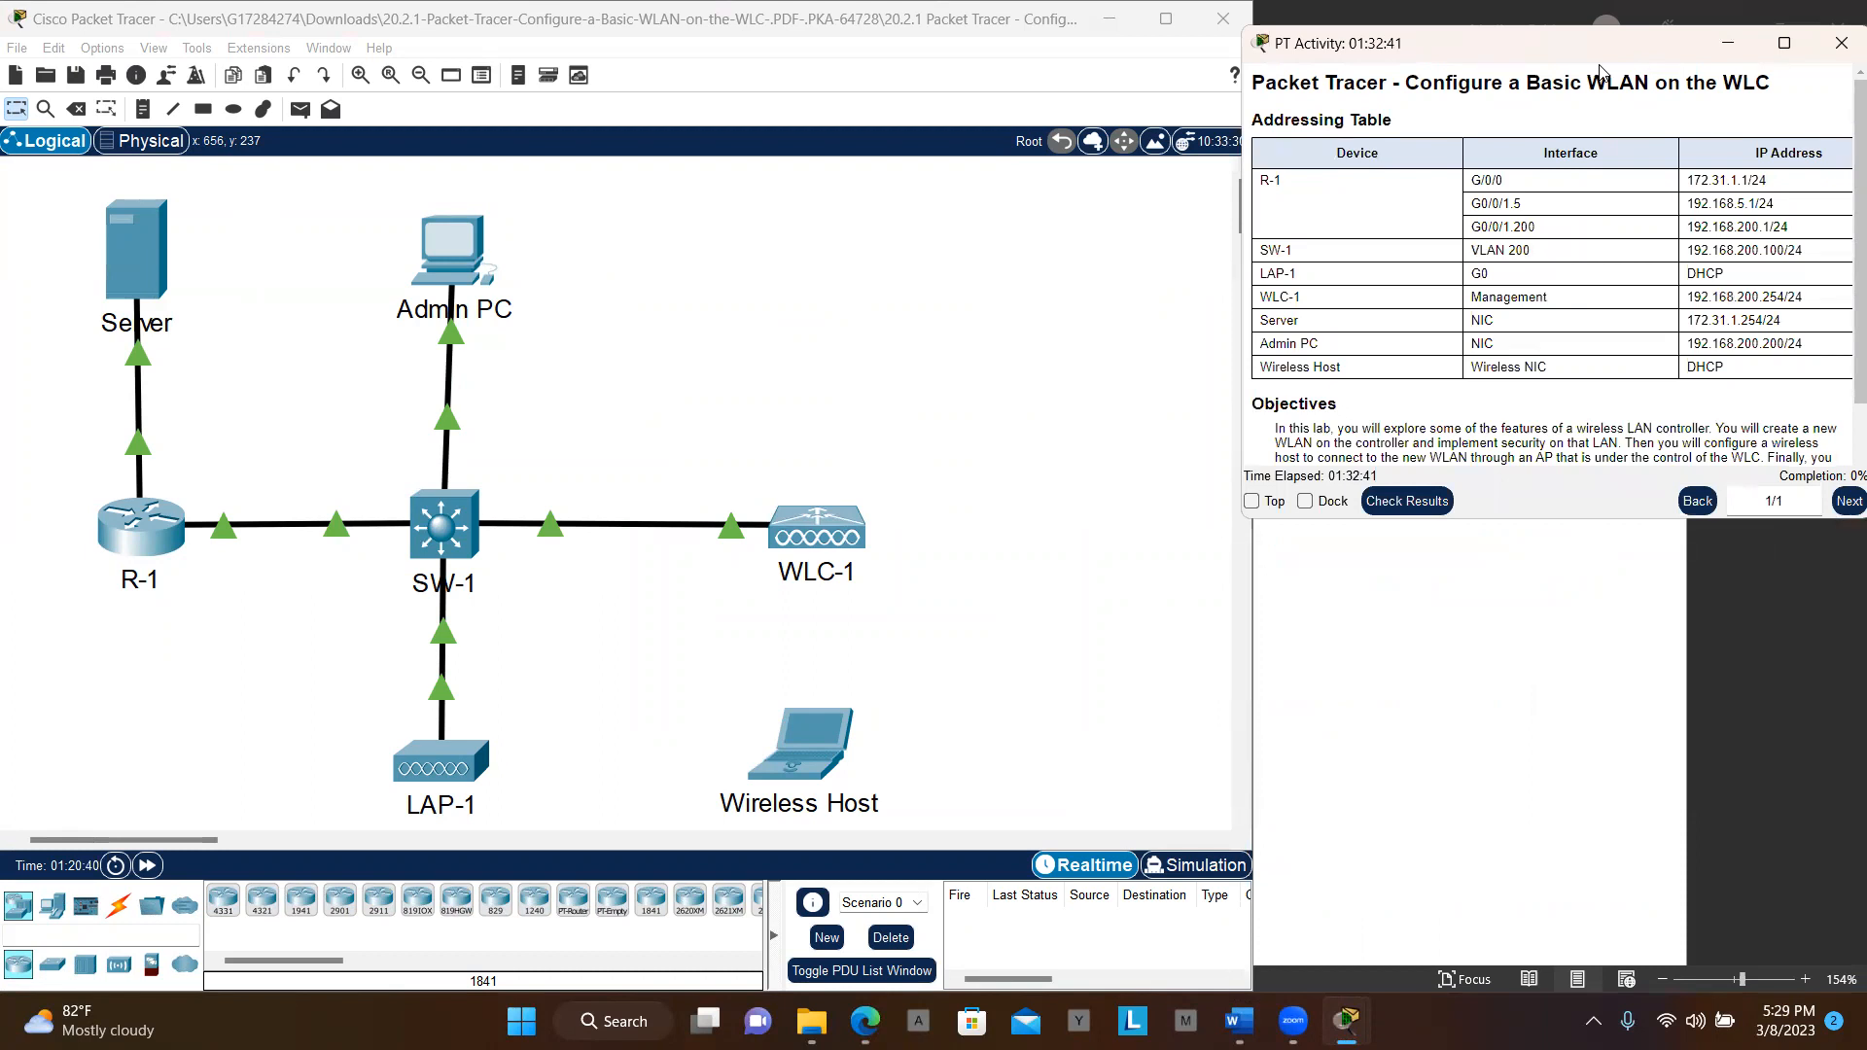
pyautogui.moveTo(1600, 65)
pyautogui.mouseDown()
pyautogui.moveTo(1602, 40)
pyautogui.moveTo(1606, 55)
pyautogui.mouseUp()
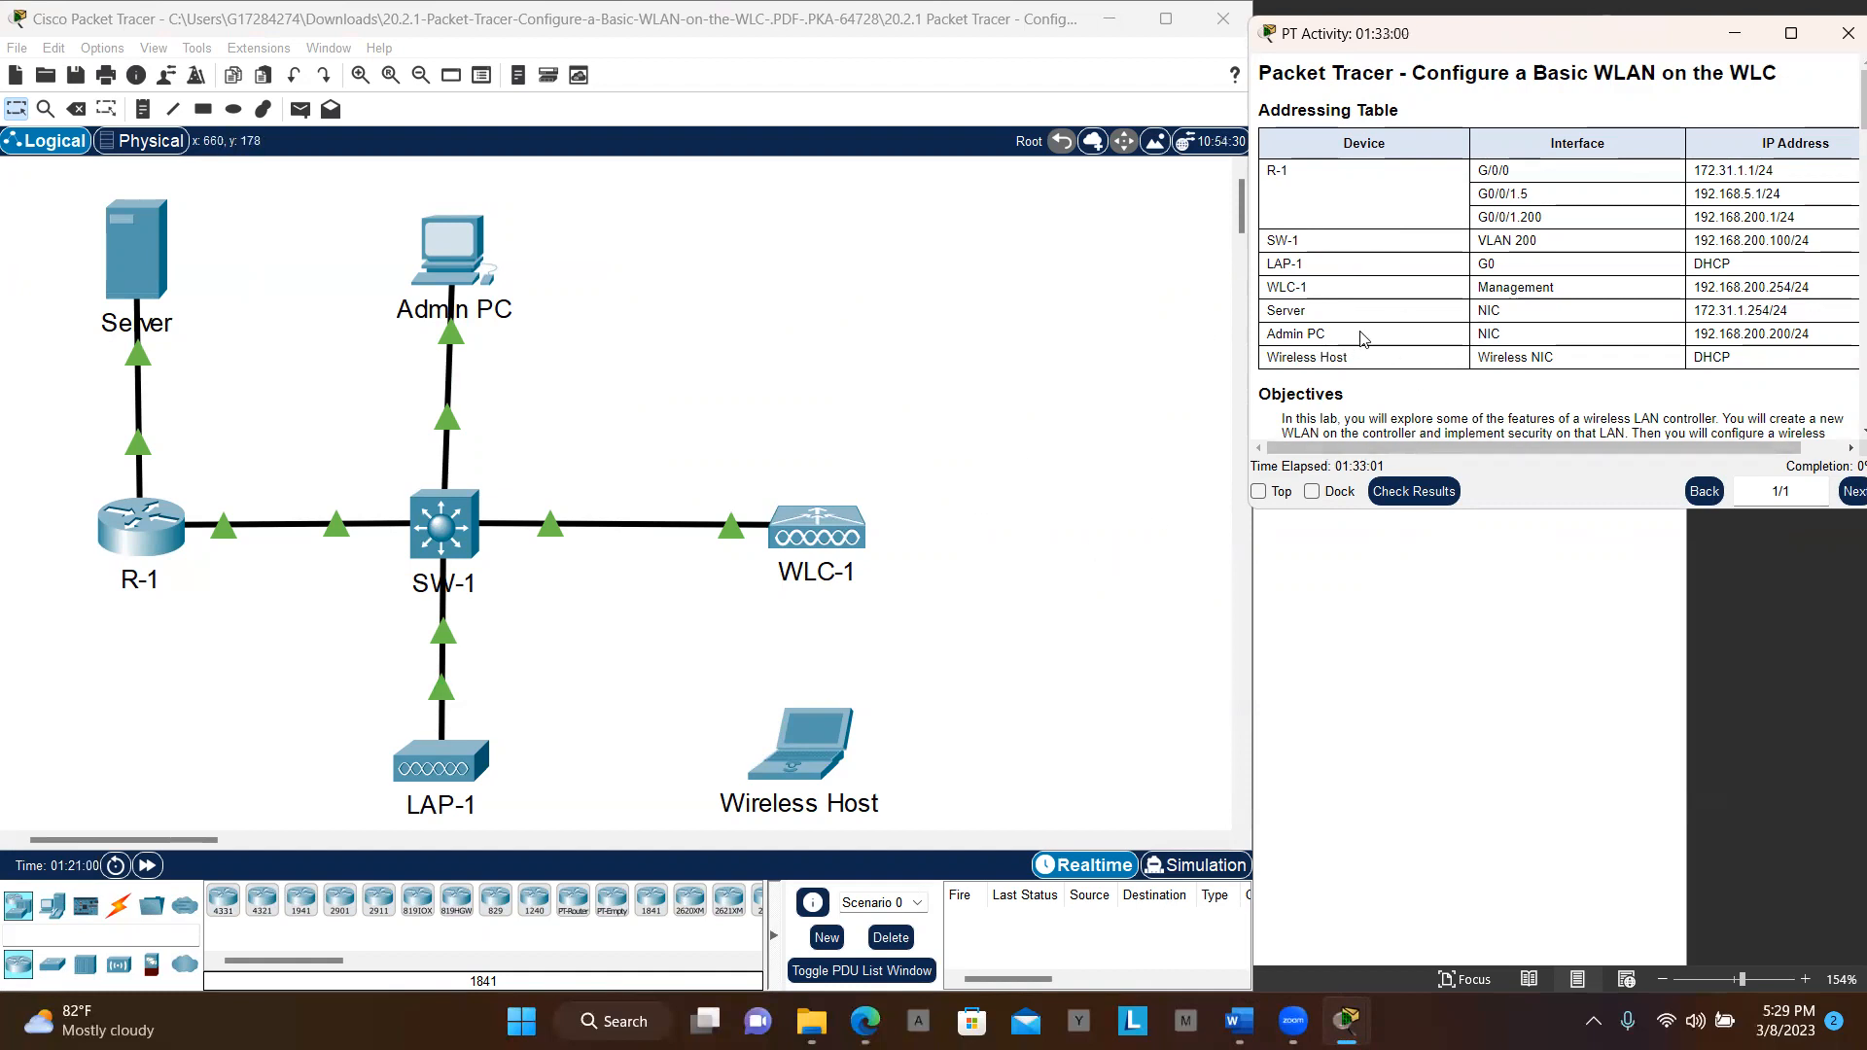
pyautogui.doubleClick(1490, 510)
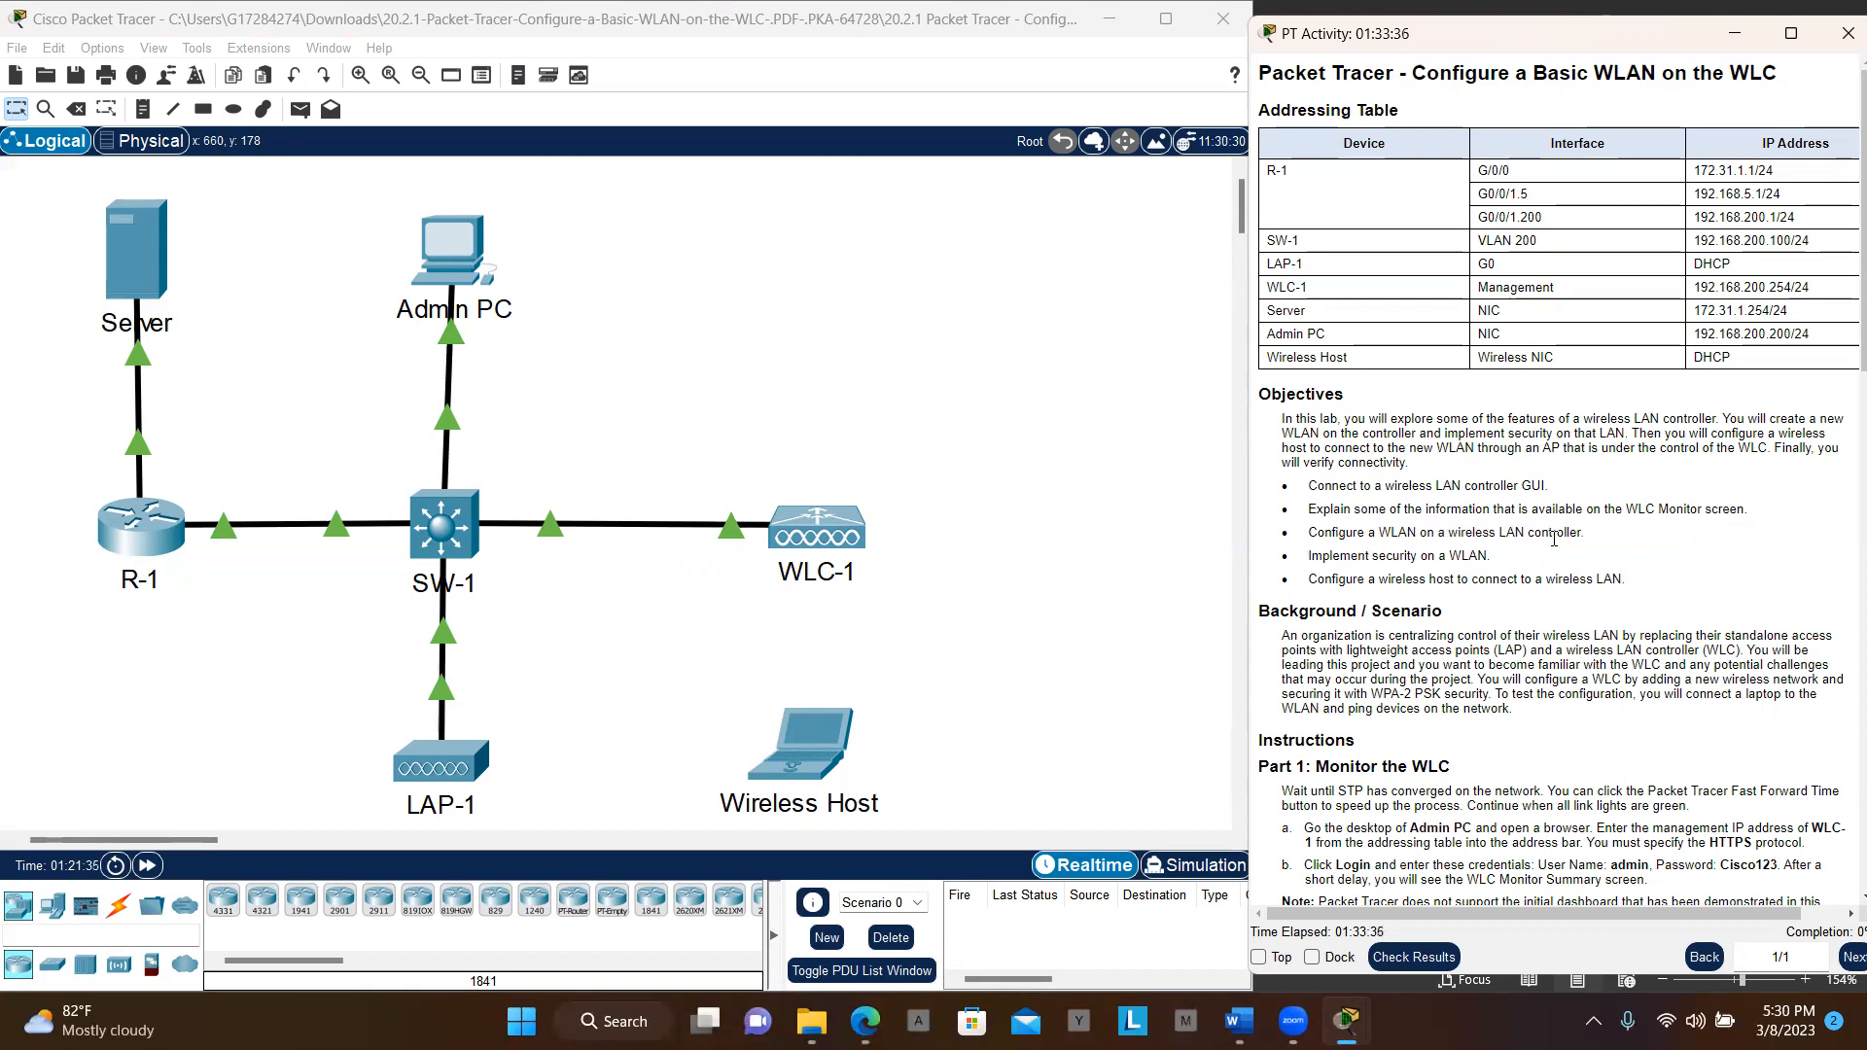
# Scroll the instructions down to Part 1: Monitor the WLC
pyautogui.scroll(-1, 1554, 538)
pyautogui.scroll(-4, 1554, 537)
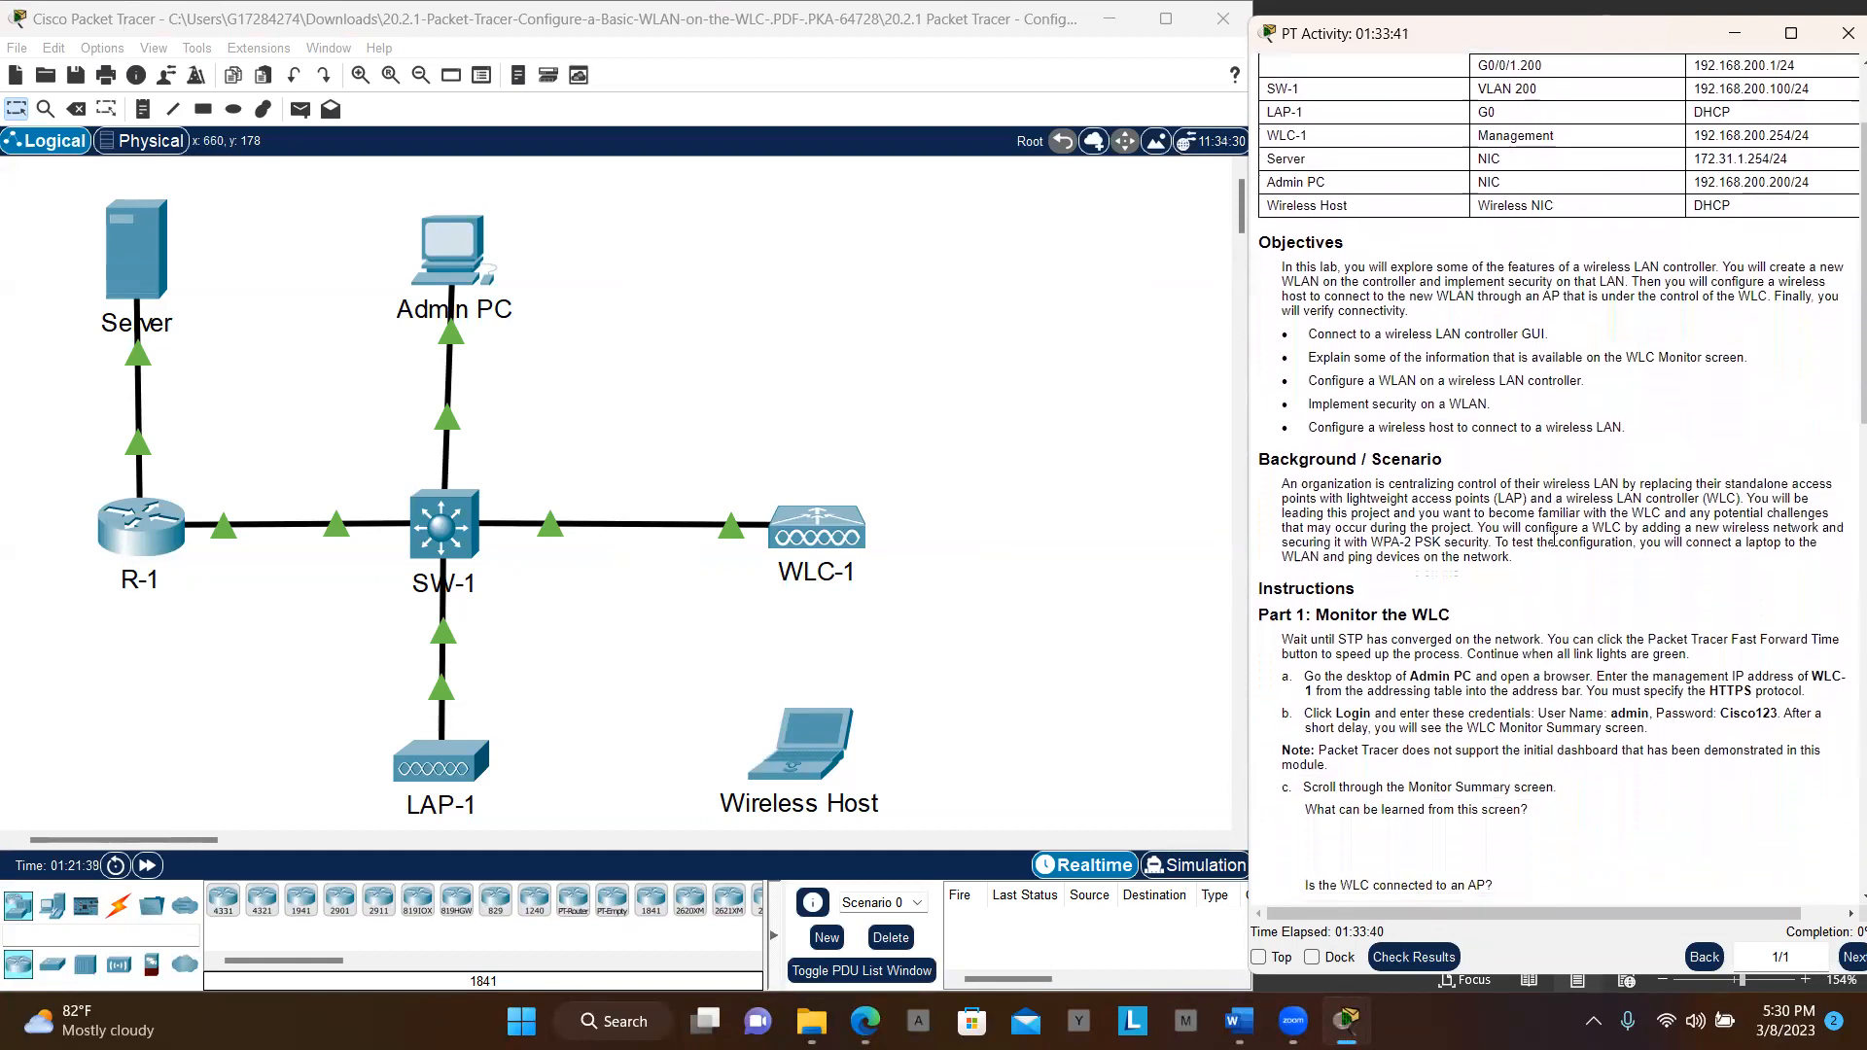
pyautogui.scroll(-1, 1554, 538)
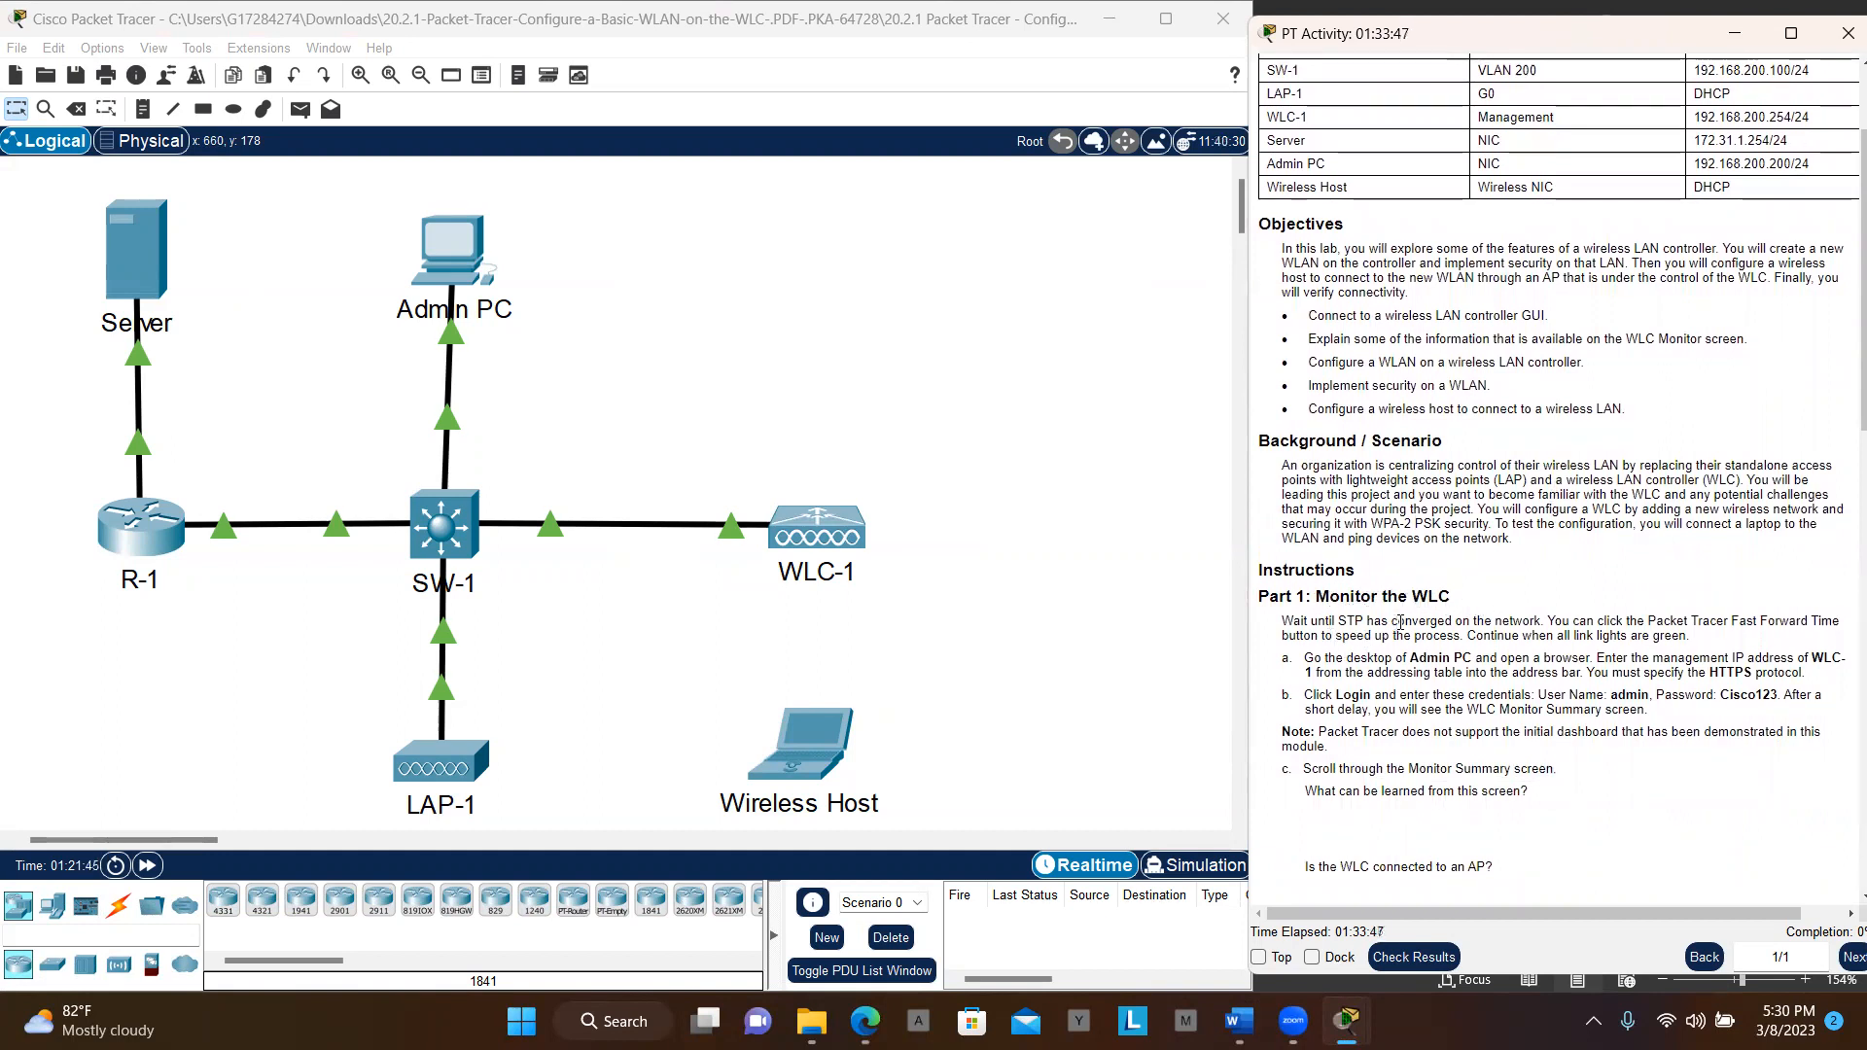
pyautogui.scroll(-1, 1520, 624)
pyautogui.scroll(-3, 1520, 624)
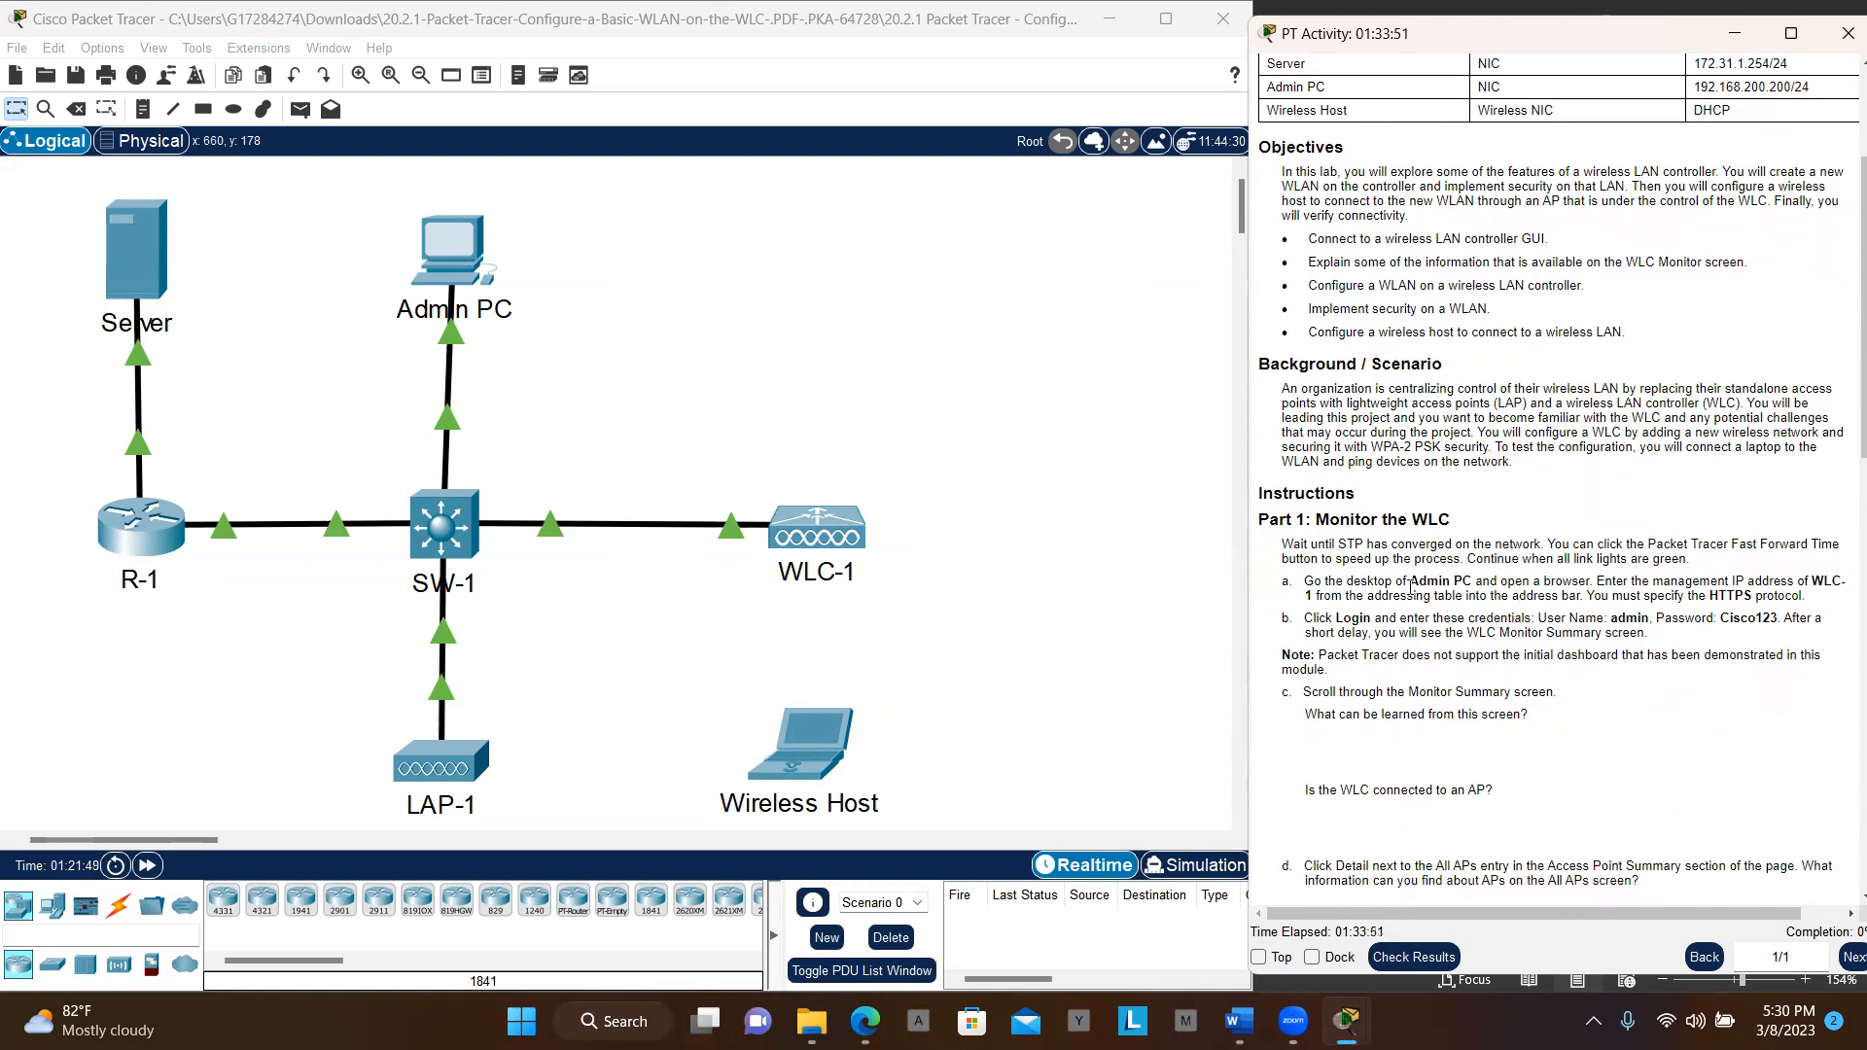
# Open Admin PC, shift its window left, and launch the Web Browser from its Desktop
pyautogui.click(454, 249)
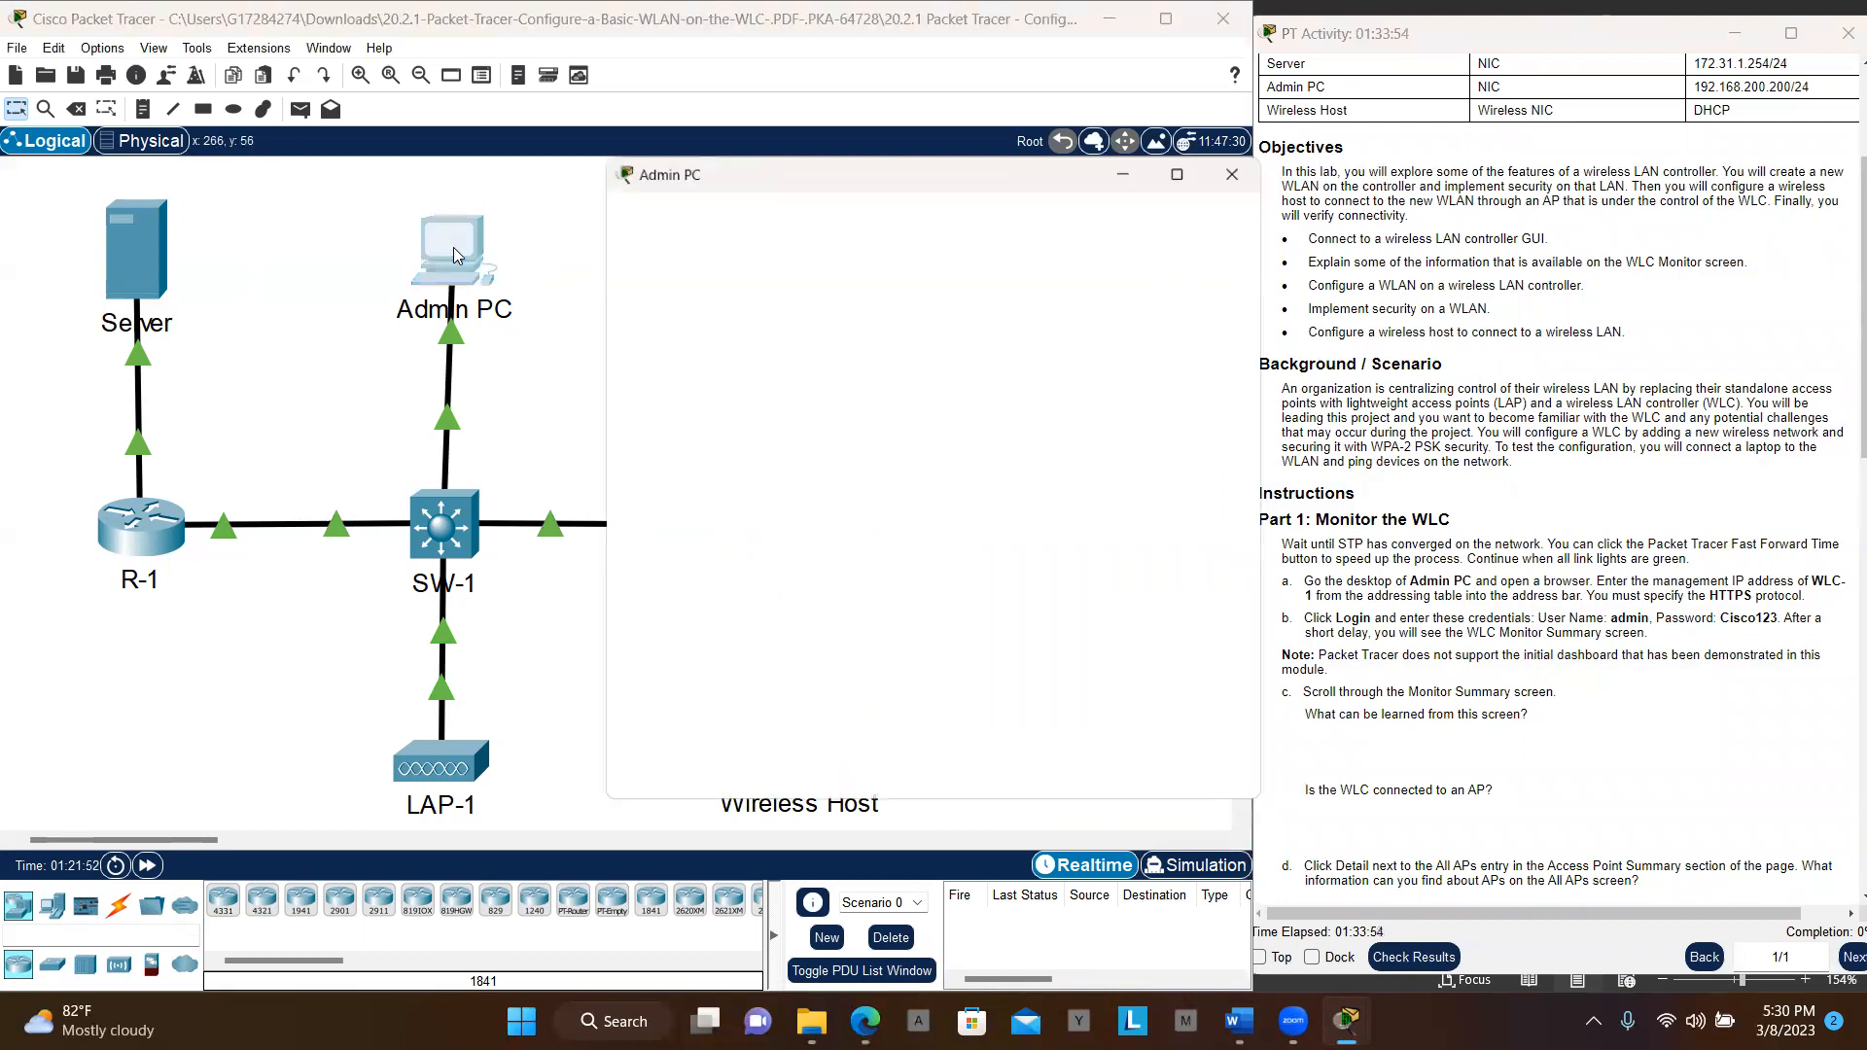
pyautogui.moveTo(760, 160); pyautogui.dragTo(427, 174)
pyautogui.click(436, 219)
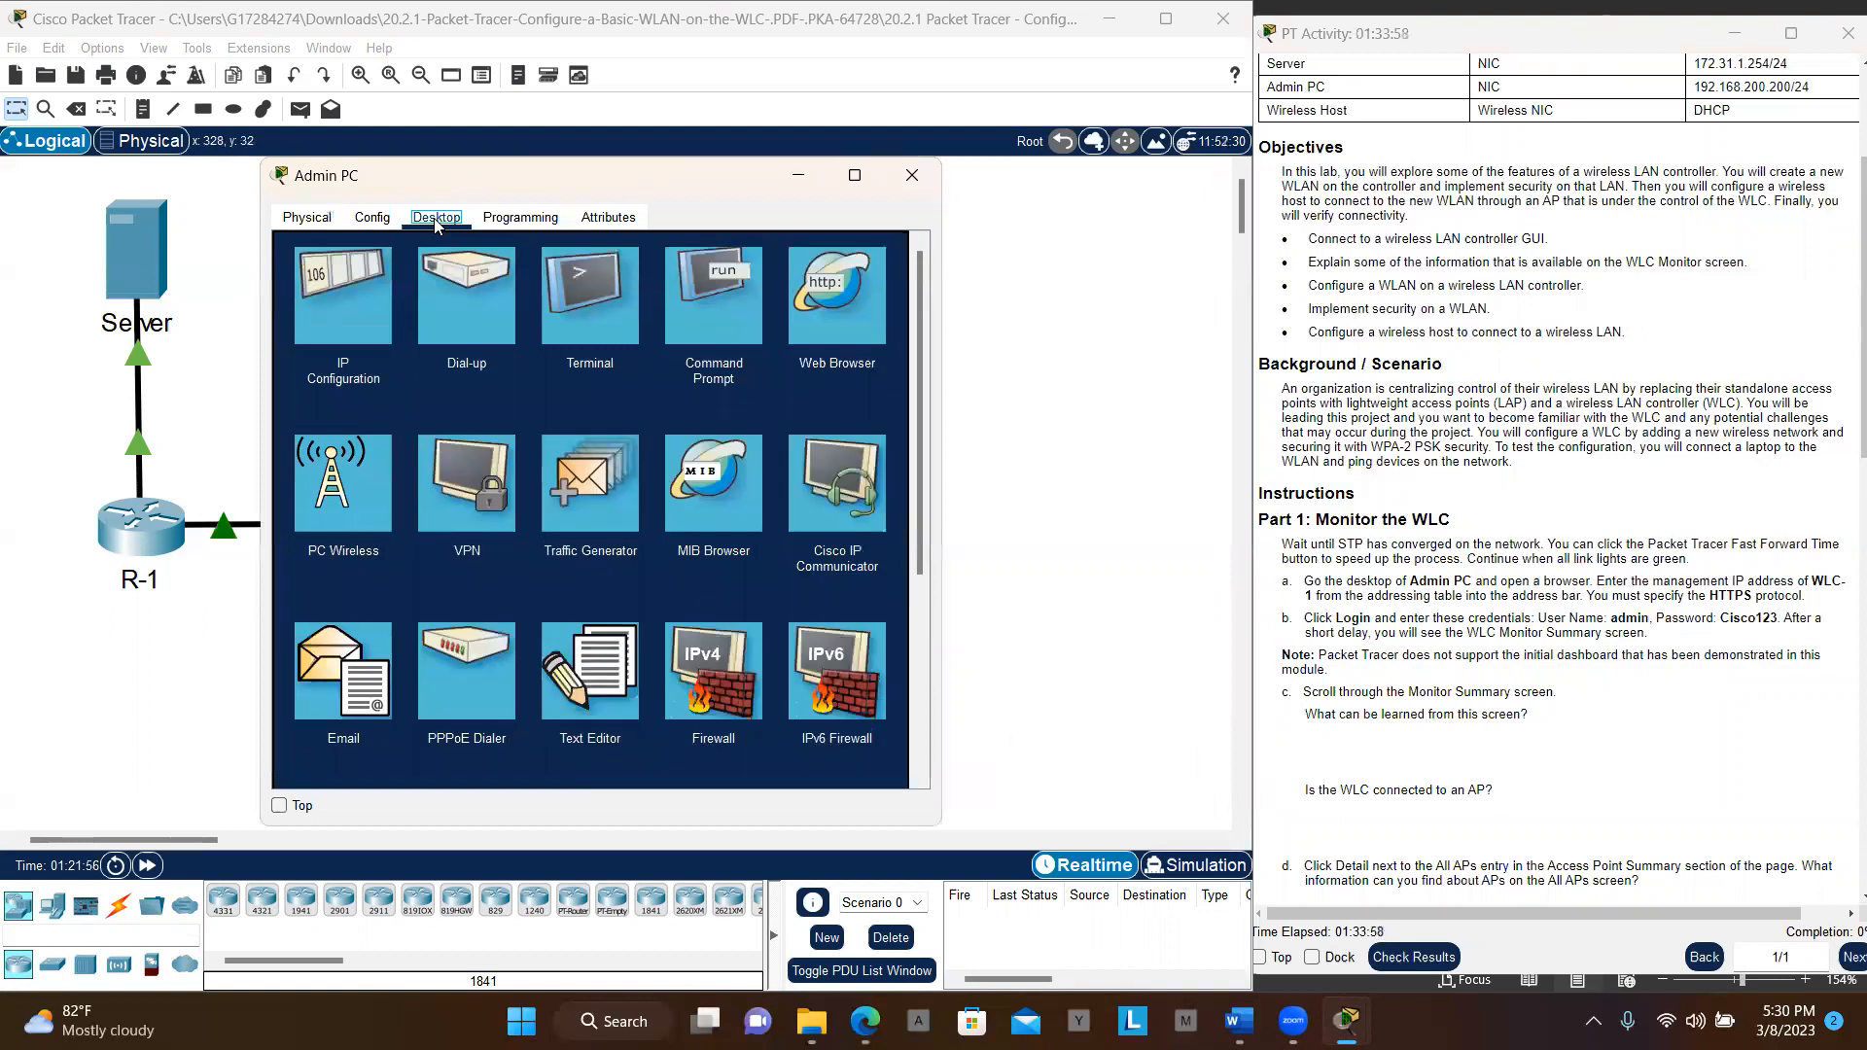
pyautogui.click(820, 301)
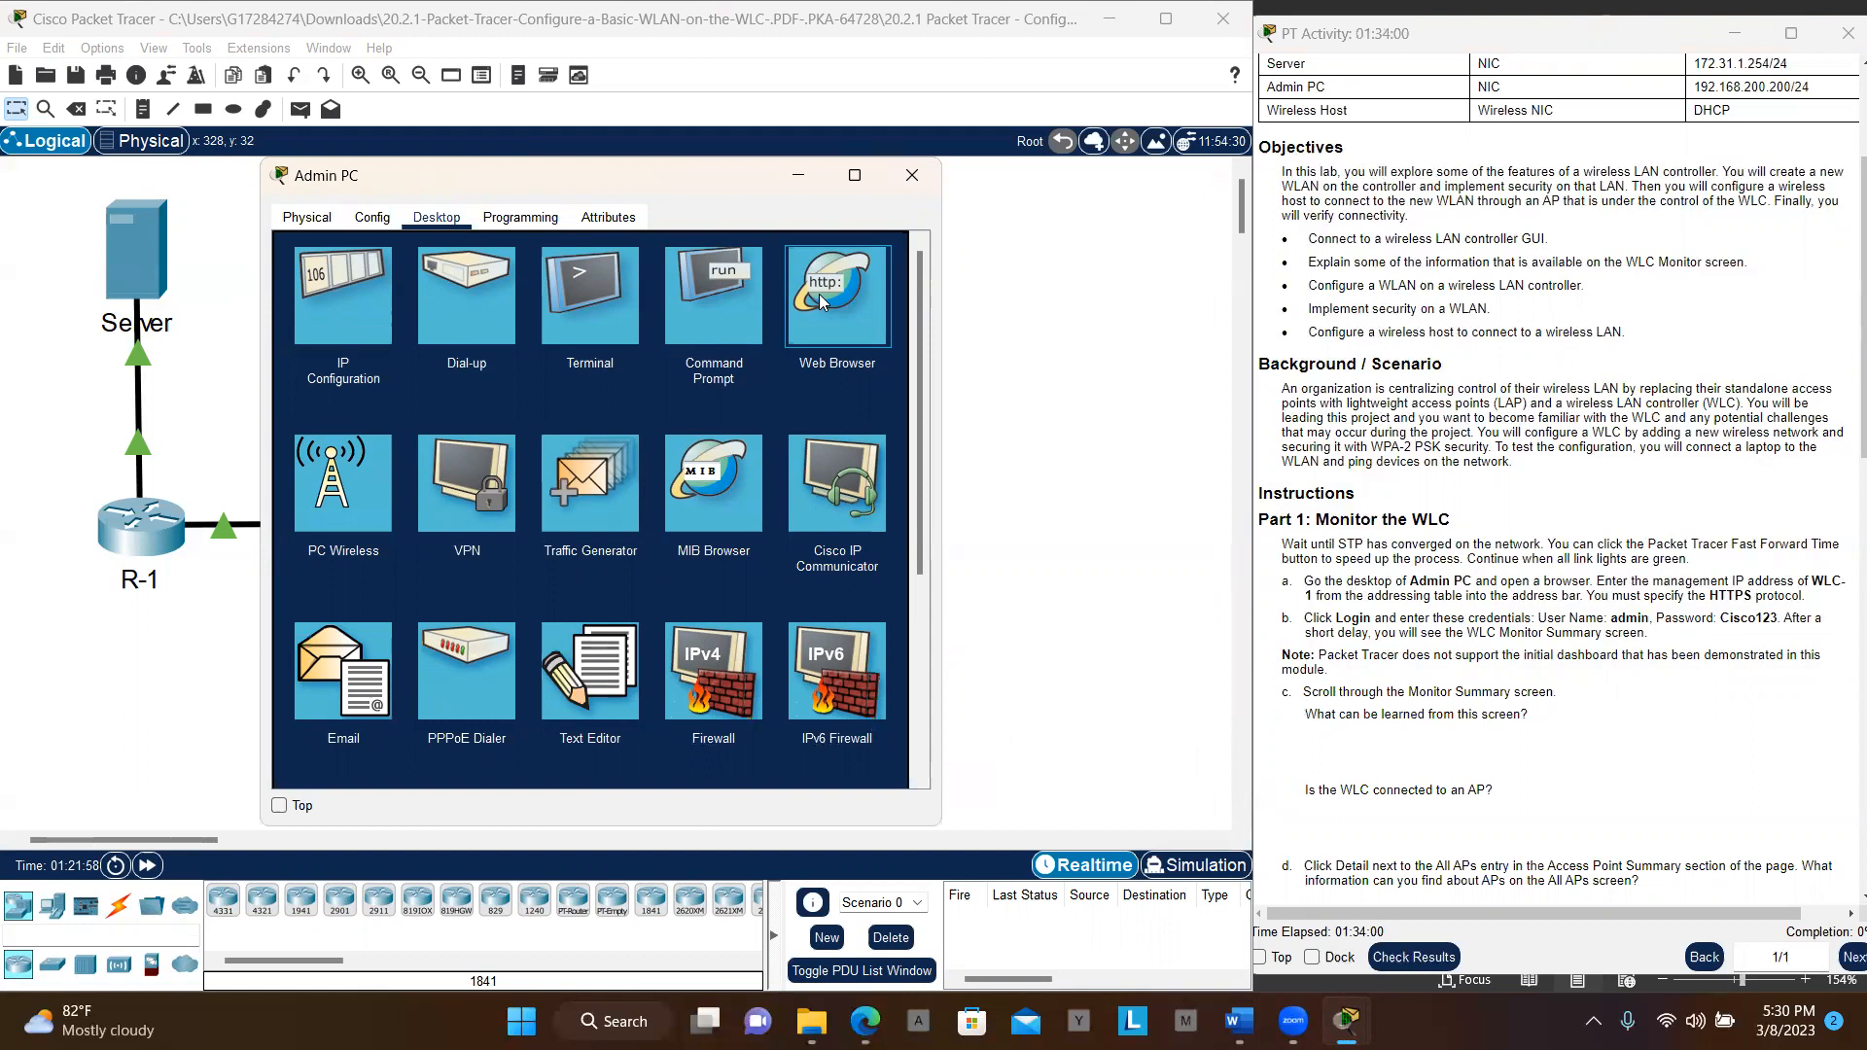
pyautogui.click(820, 301)
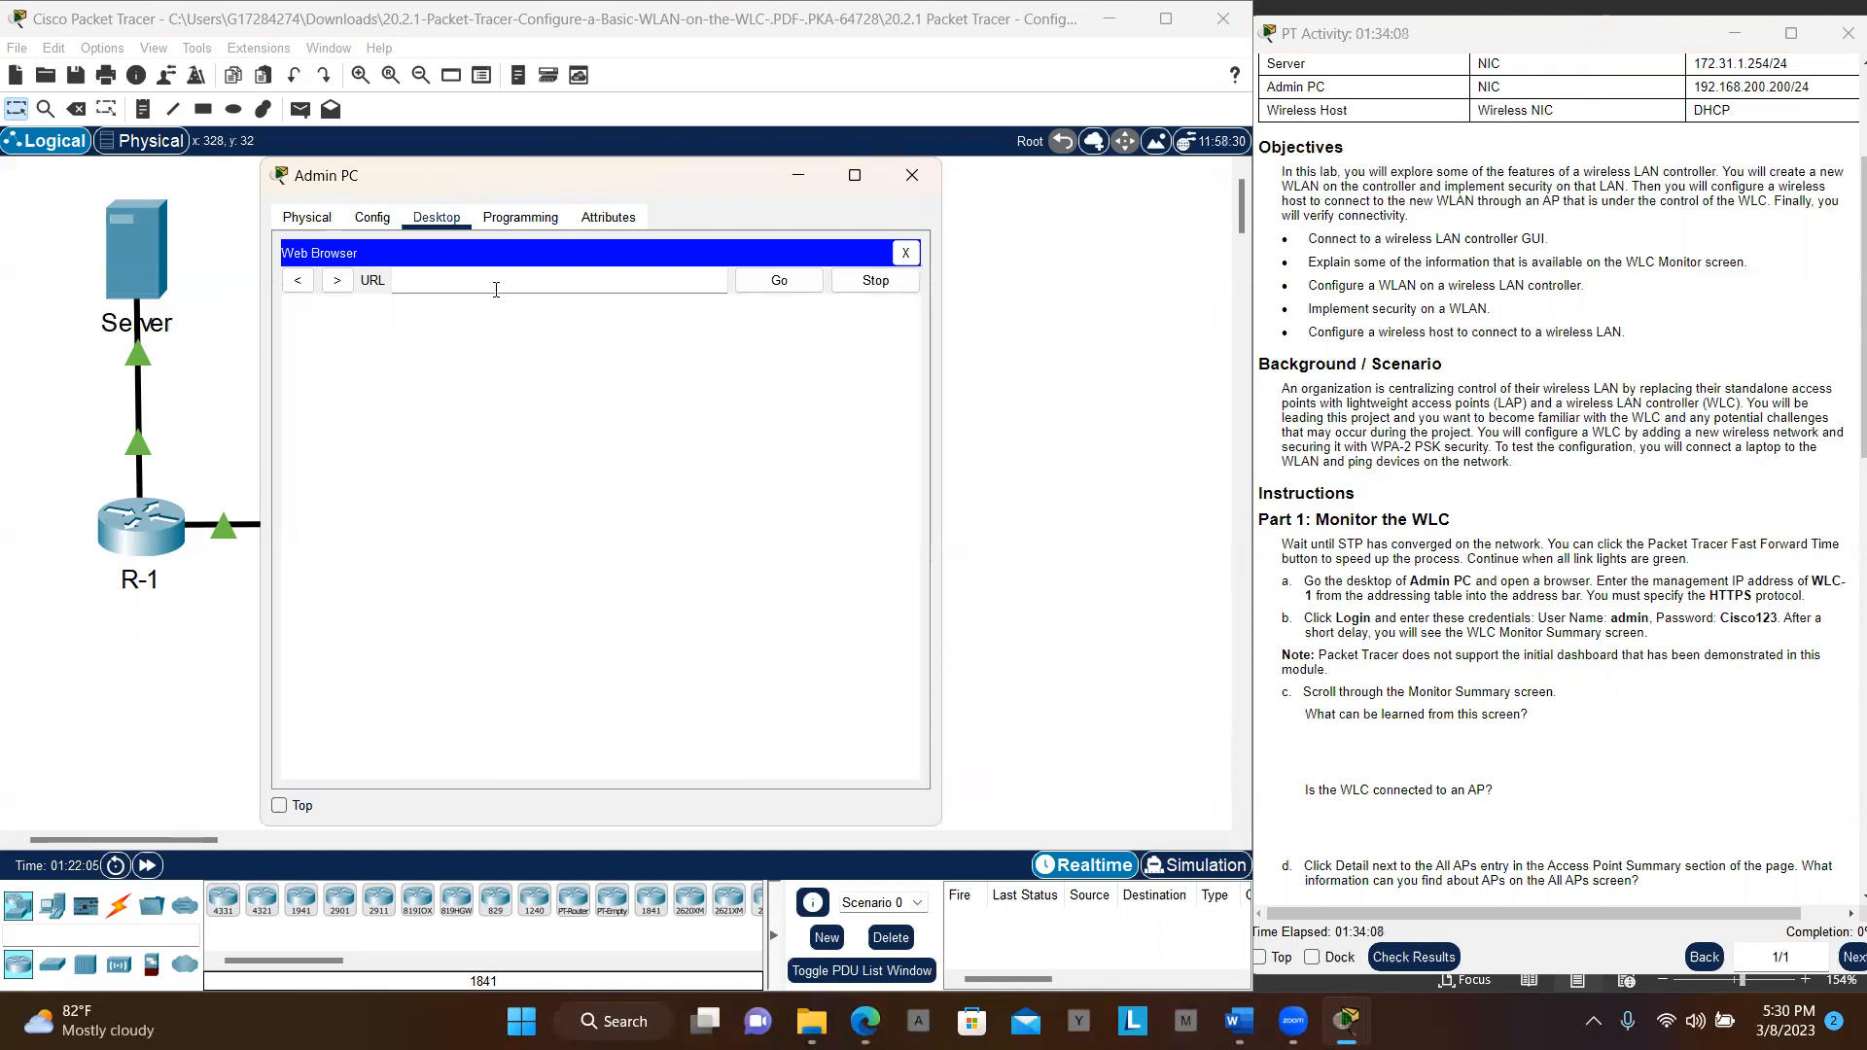
pyautogui.scroll(2, 1491, 244)
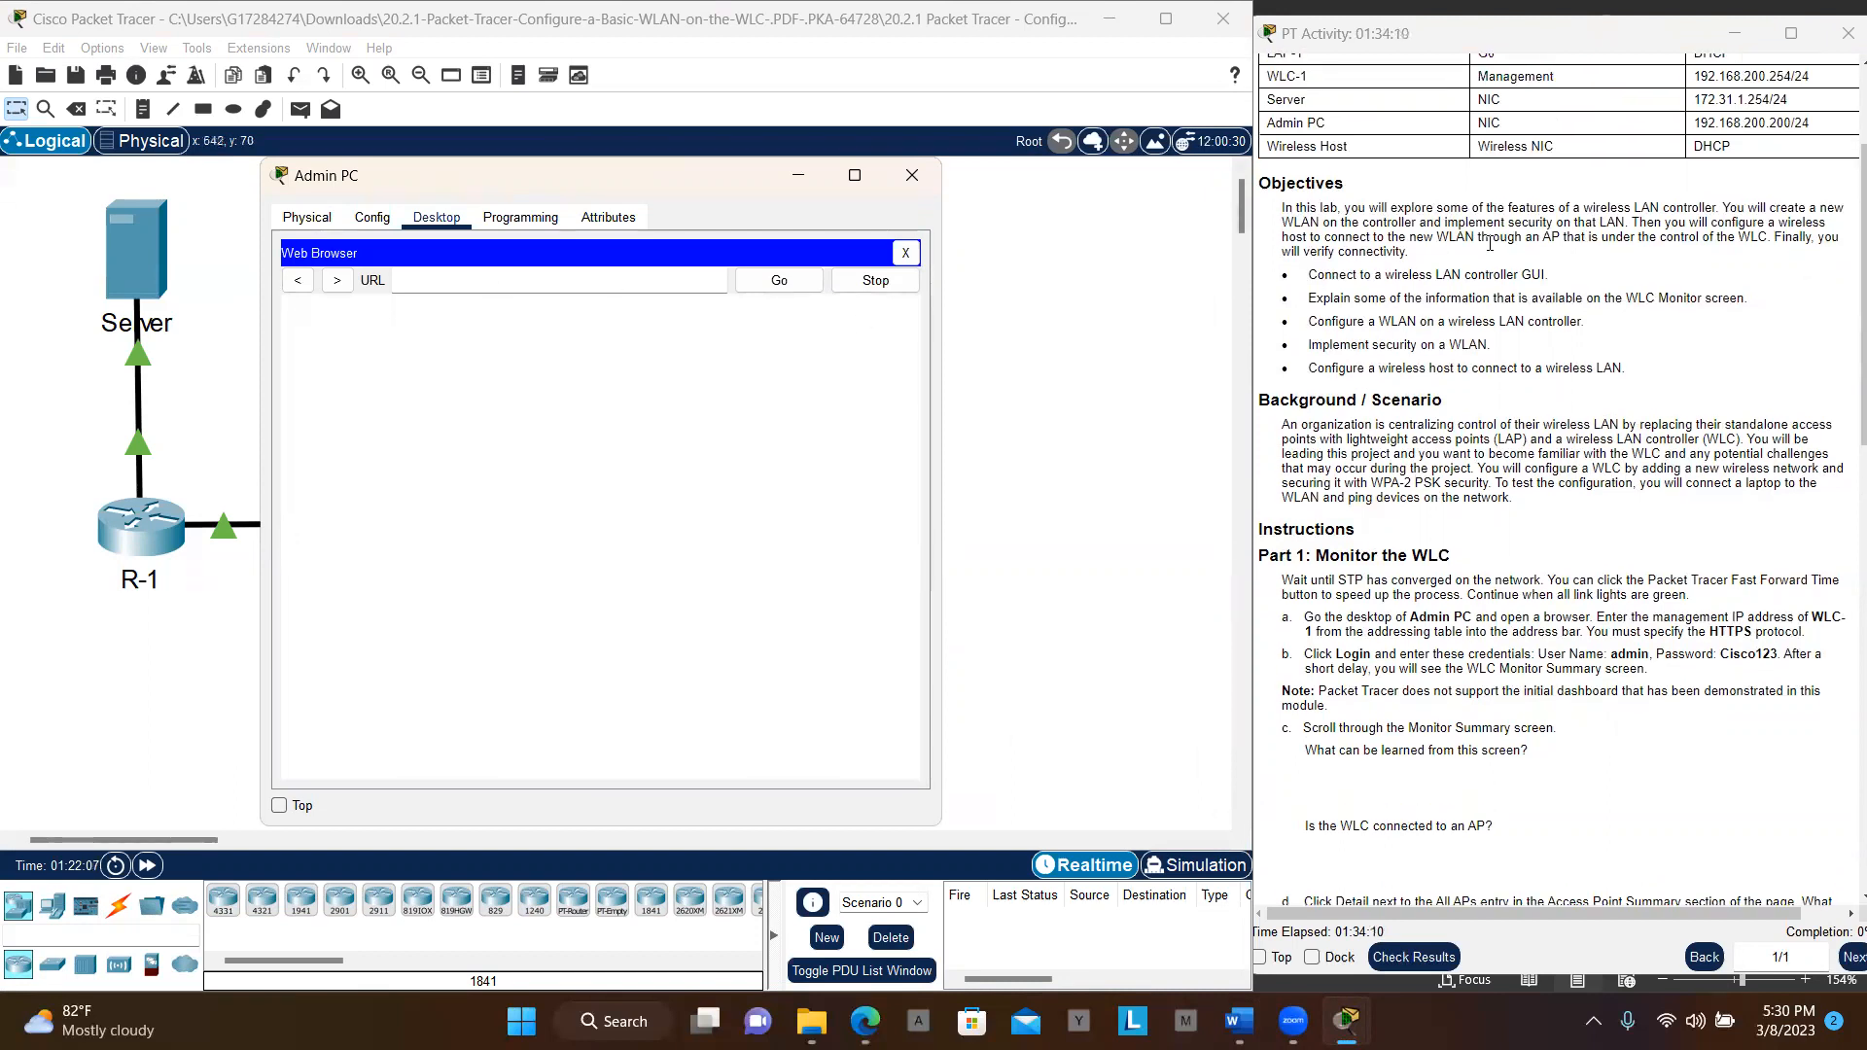
pyautogui.scroll(1, 1491, 244)
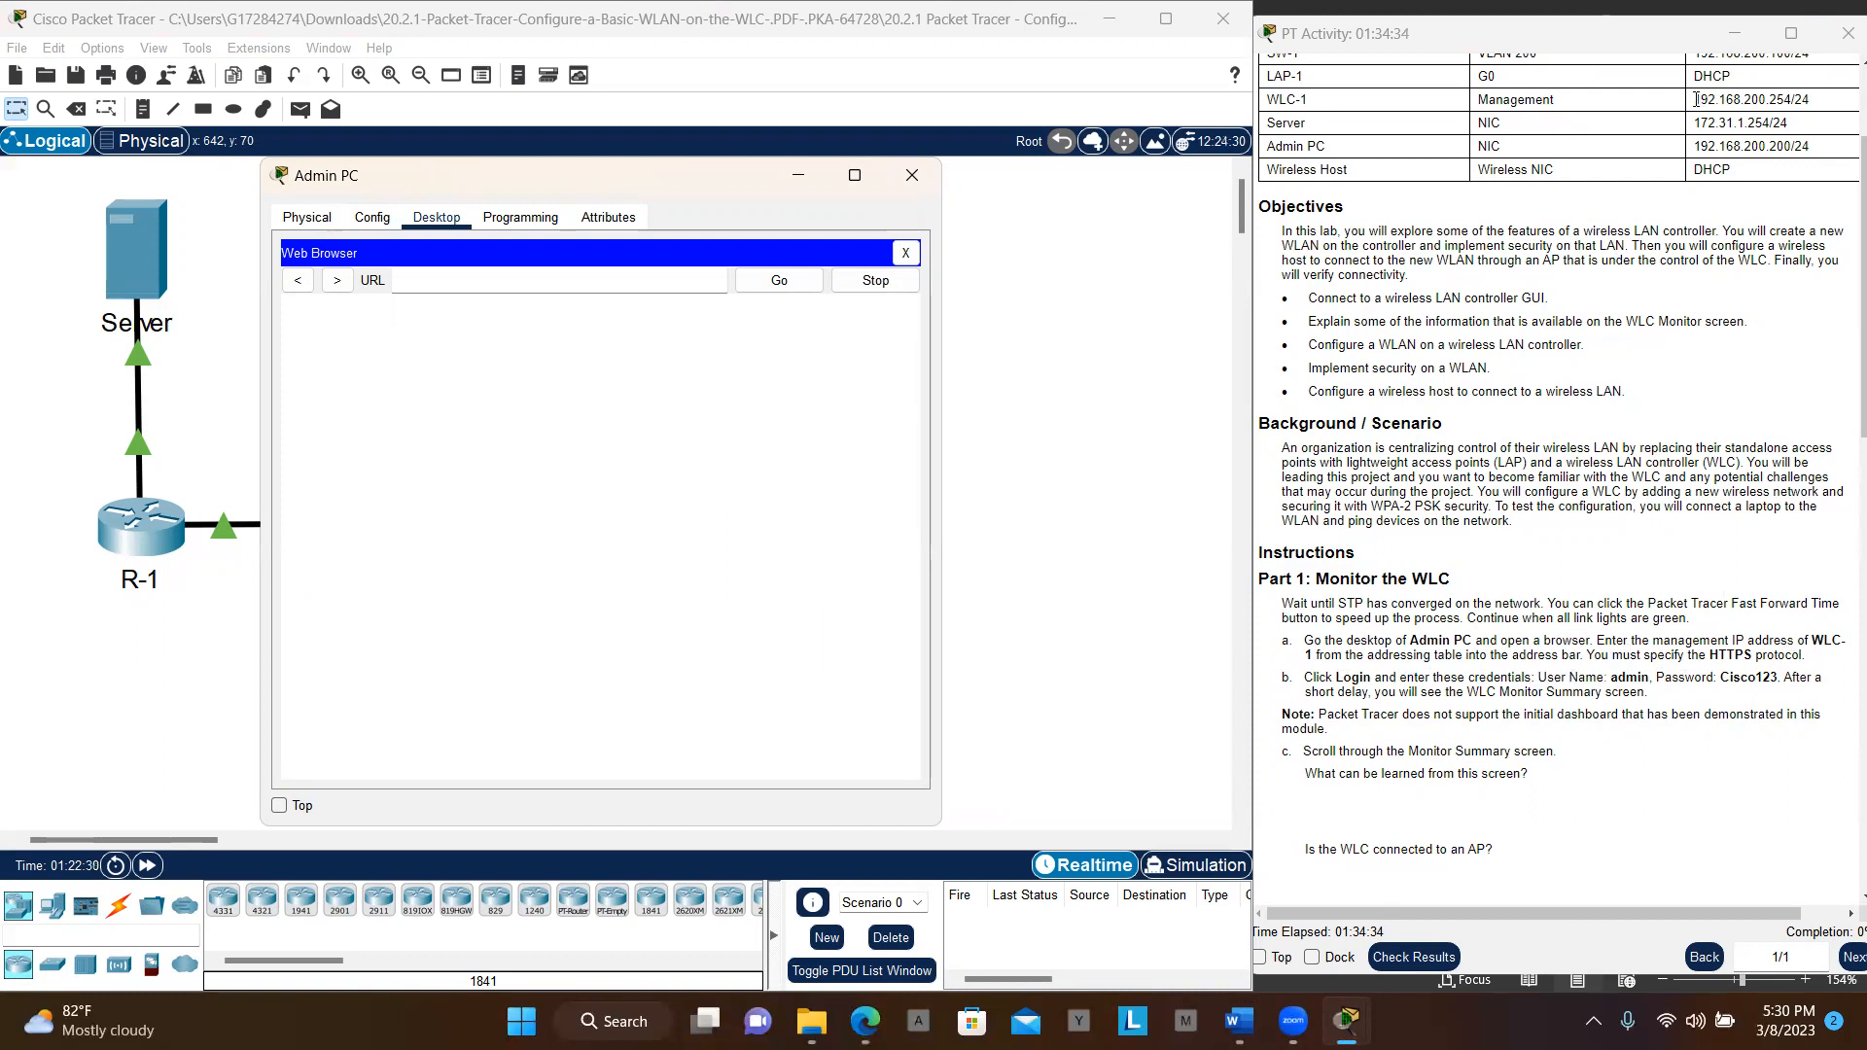
pyautogui.moveTo(1697, 100); pyautogui.dragTo(1791, 99)
pyautogui.hotkey('ctrl', 'c')
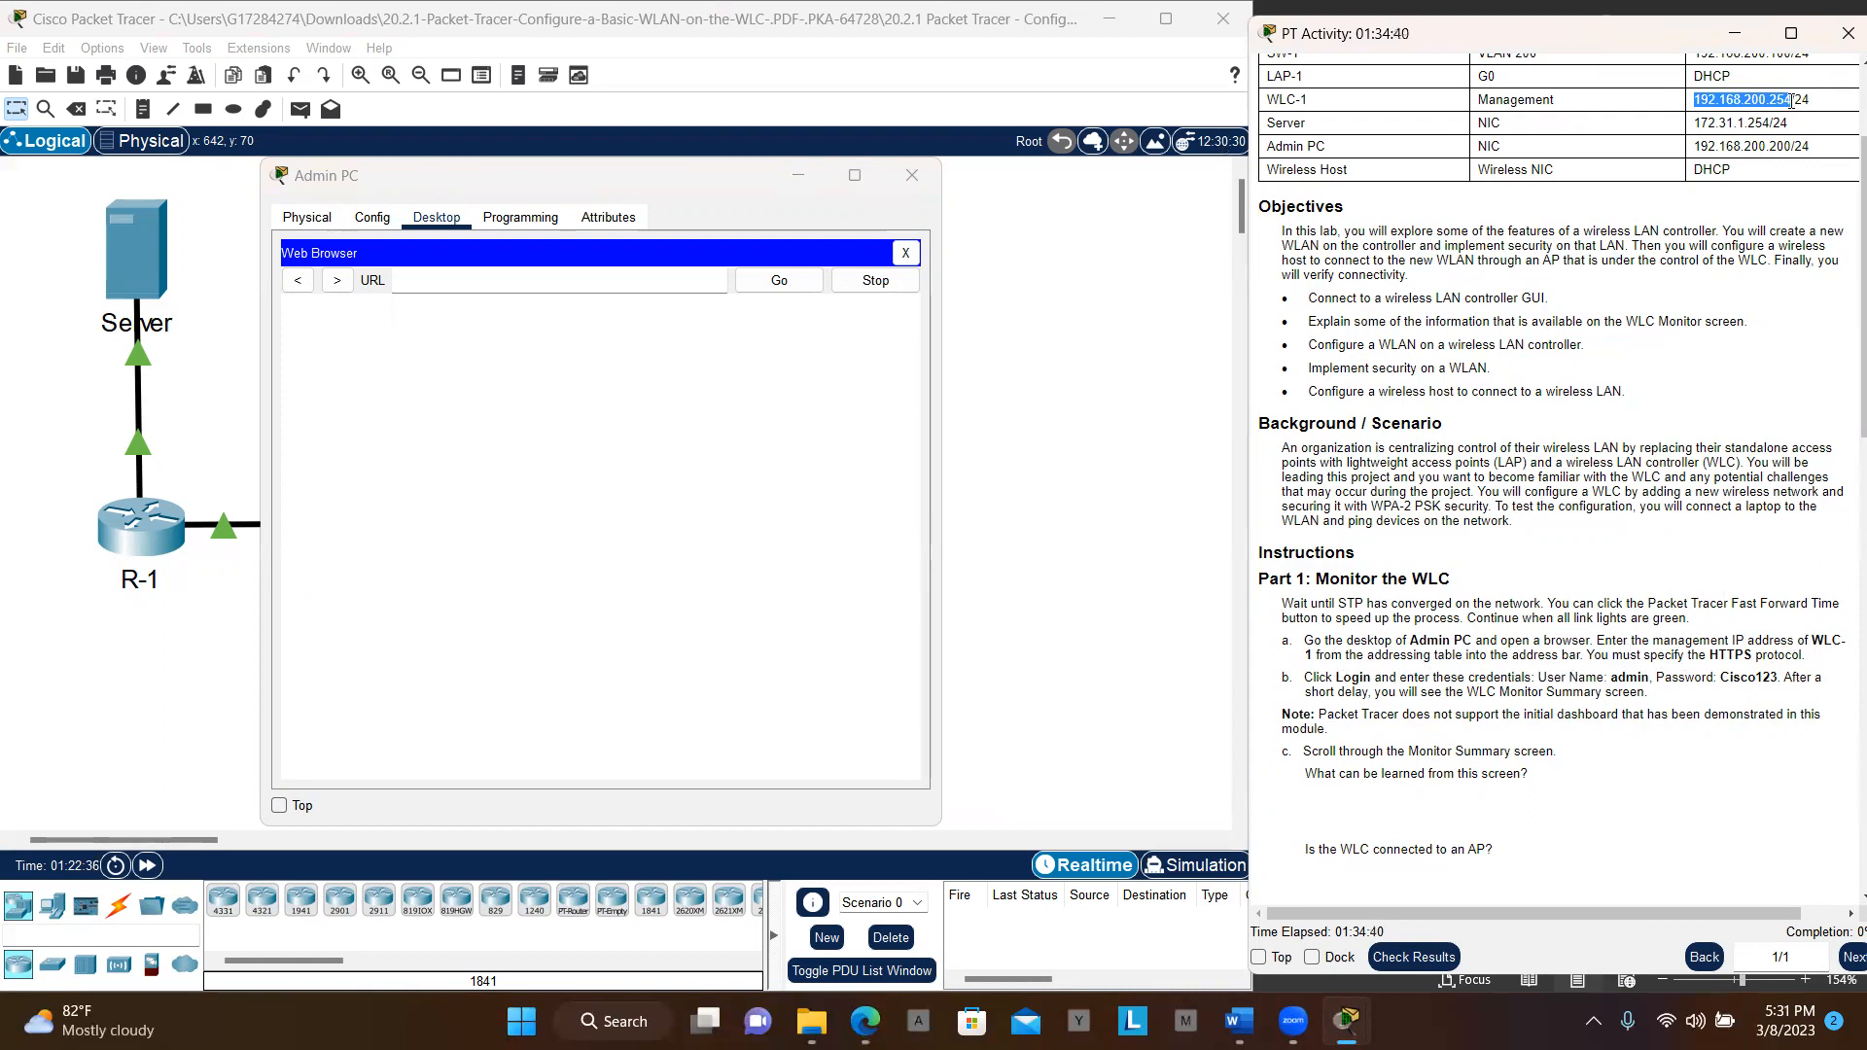
pyautogui.click(618, 280)
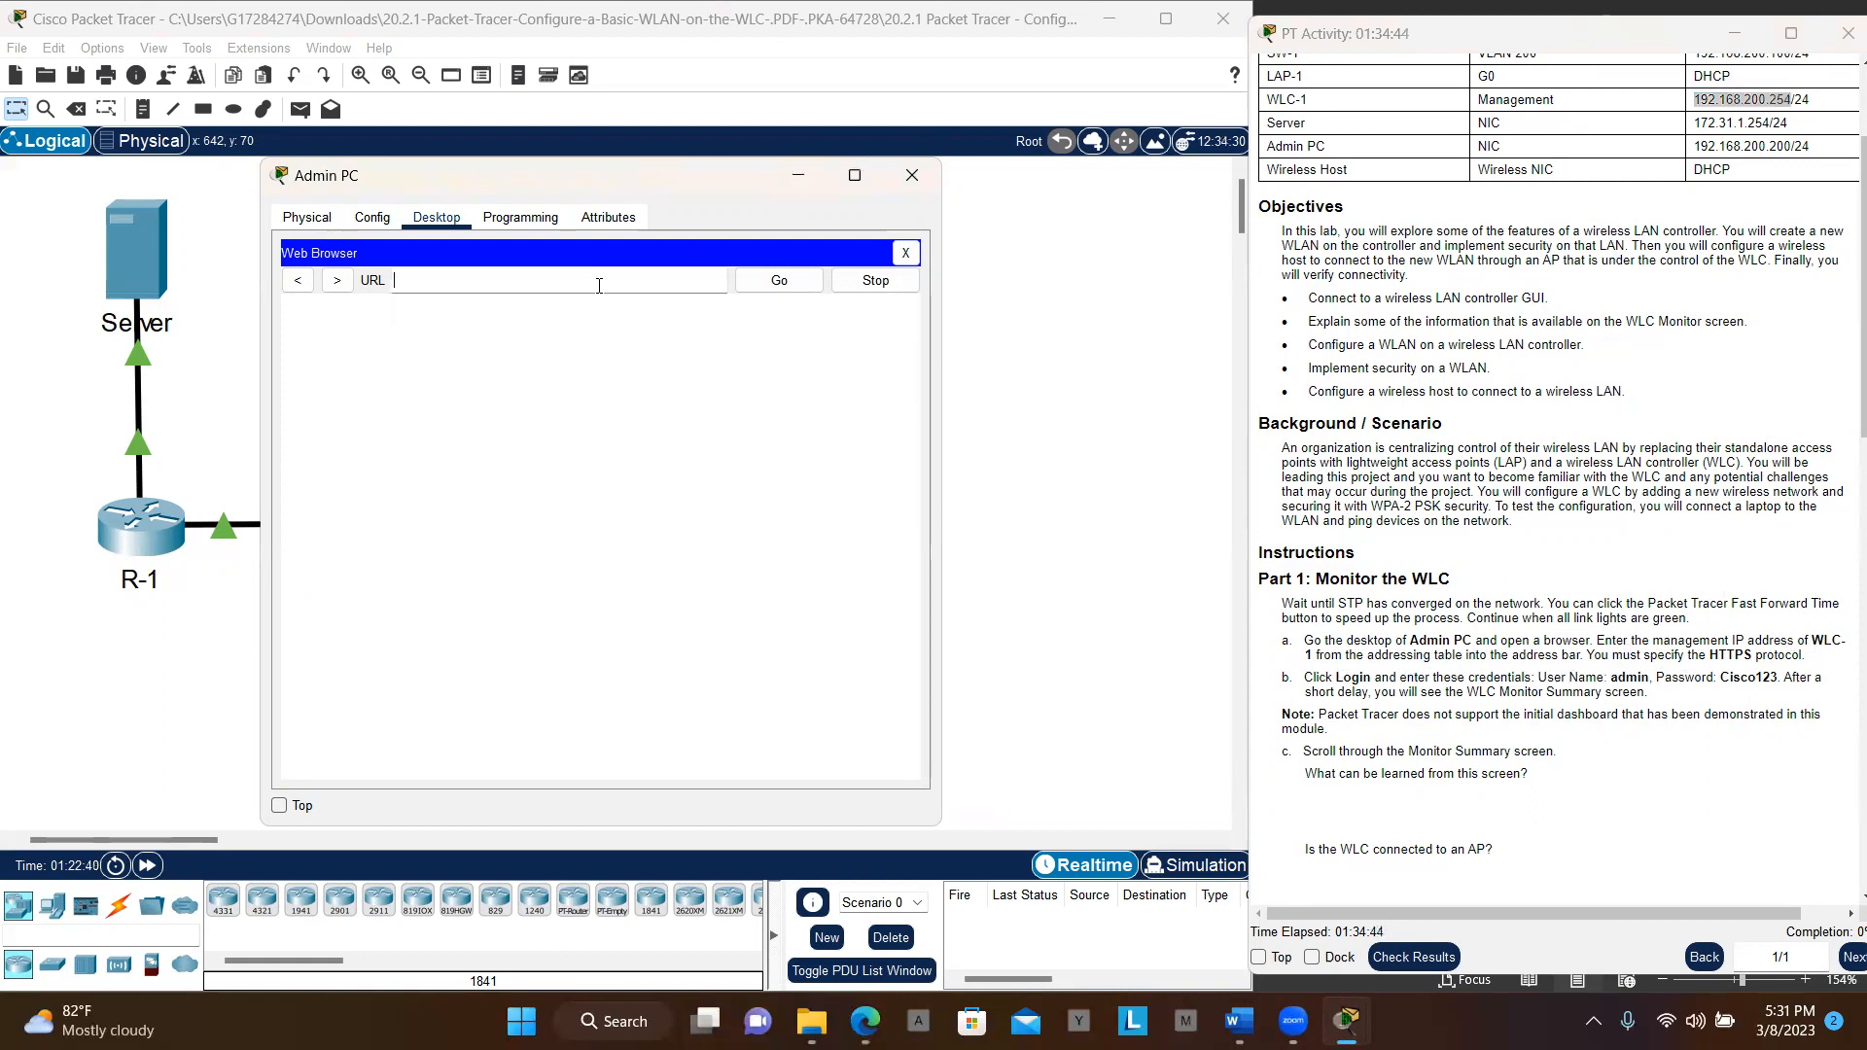
pyautogui.hotkey('ctrl', 'v')
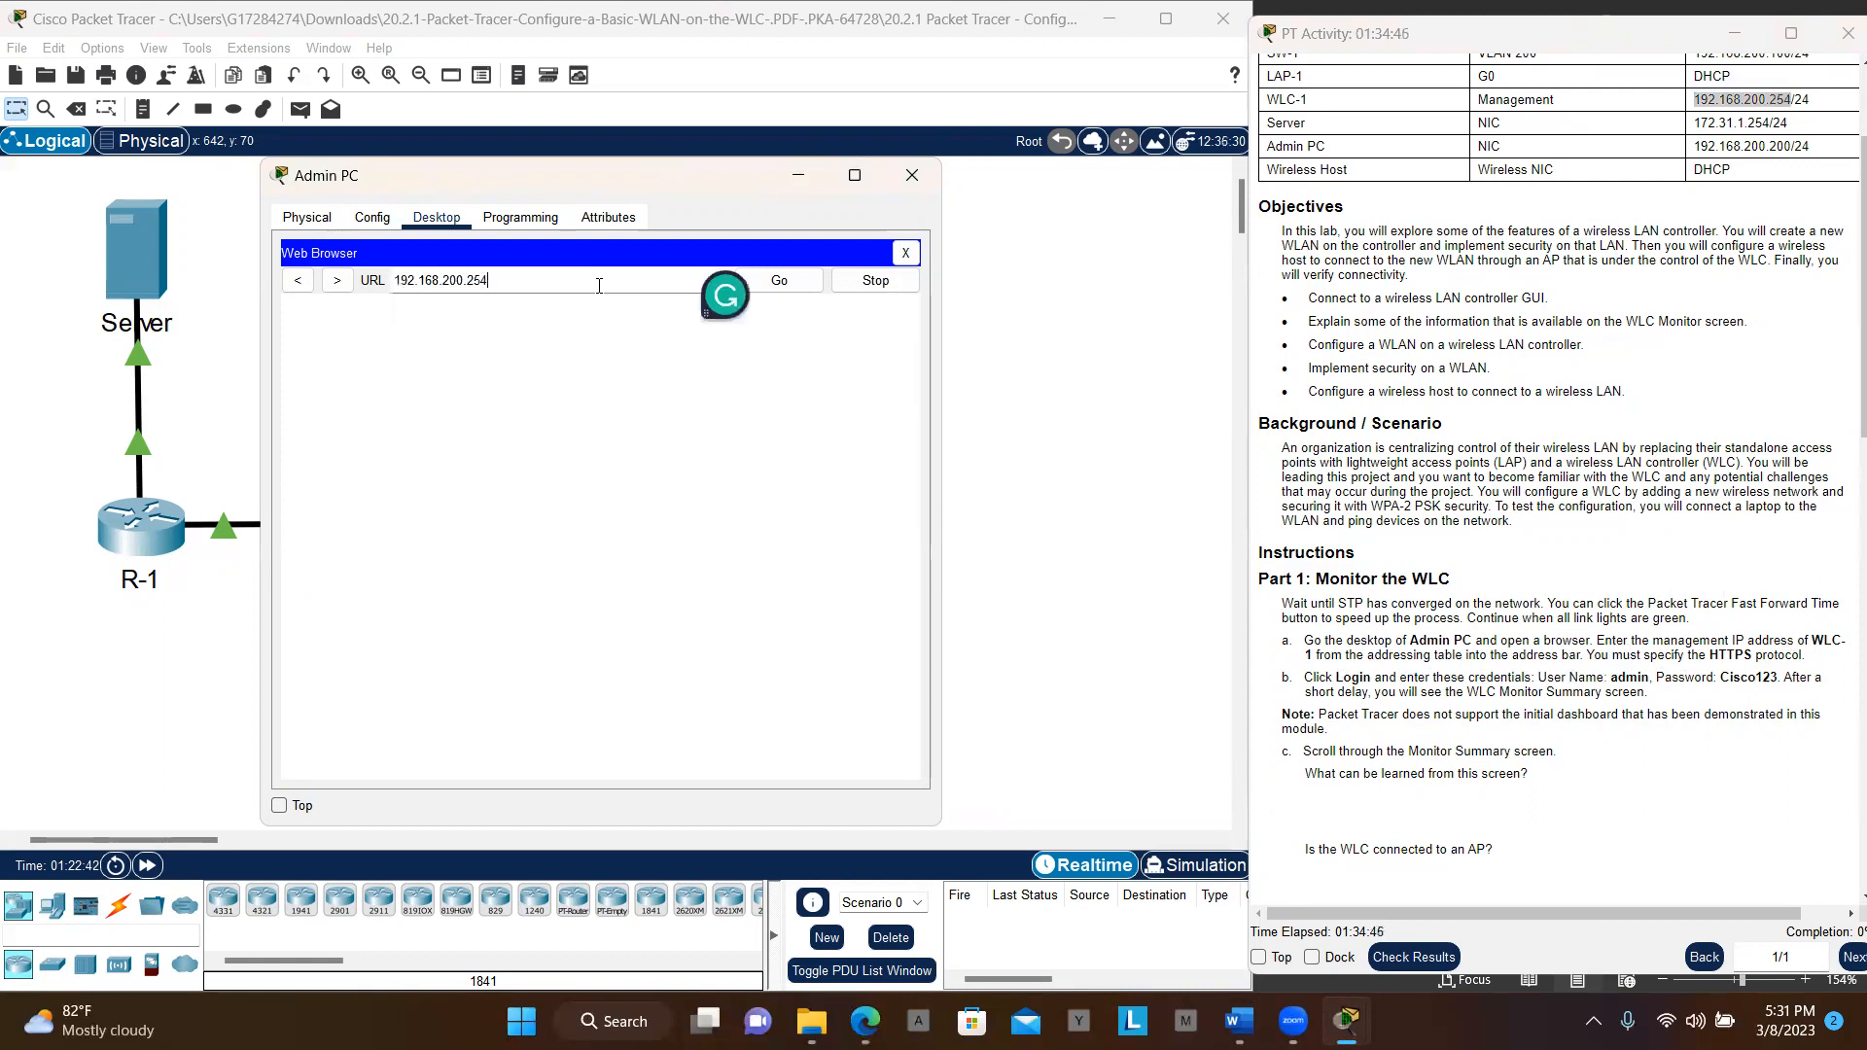
pyautogui.click(781, 281)
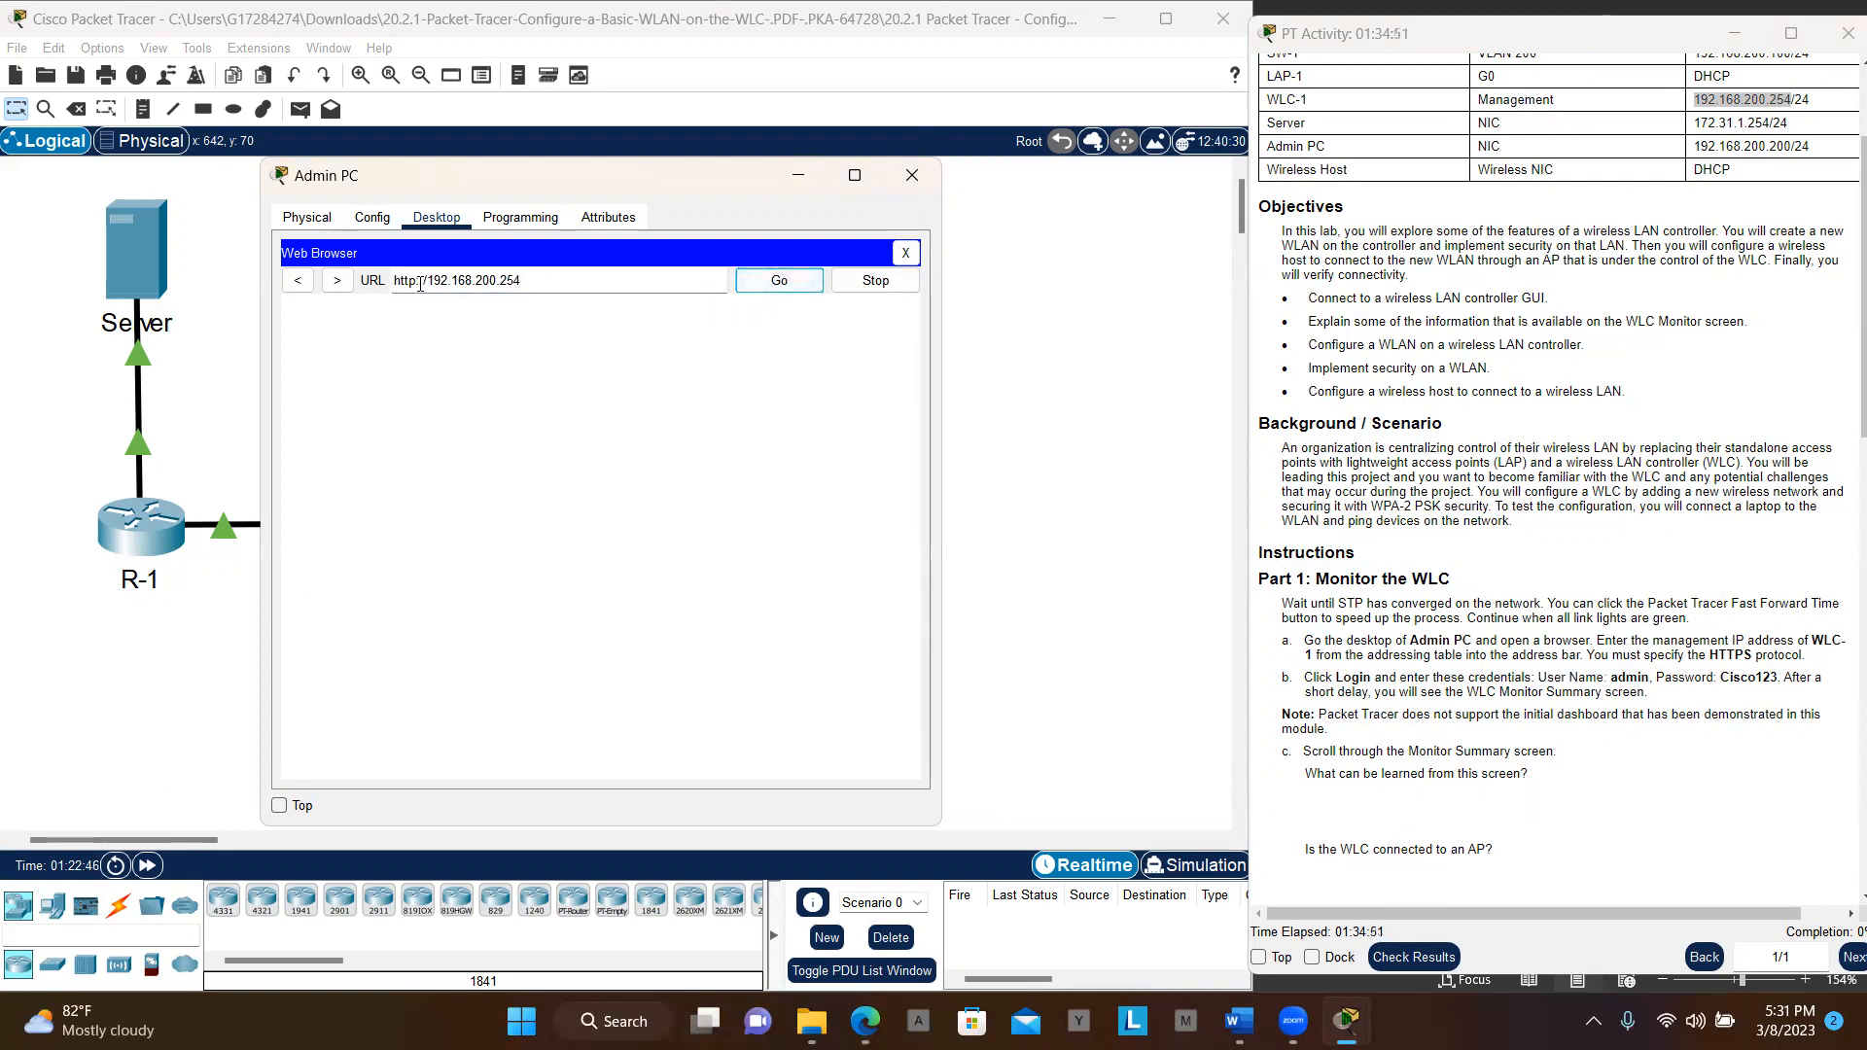
pyautogui.click(416, 282)
pyautogui.write('s')
pyautogui.click(783, 283)
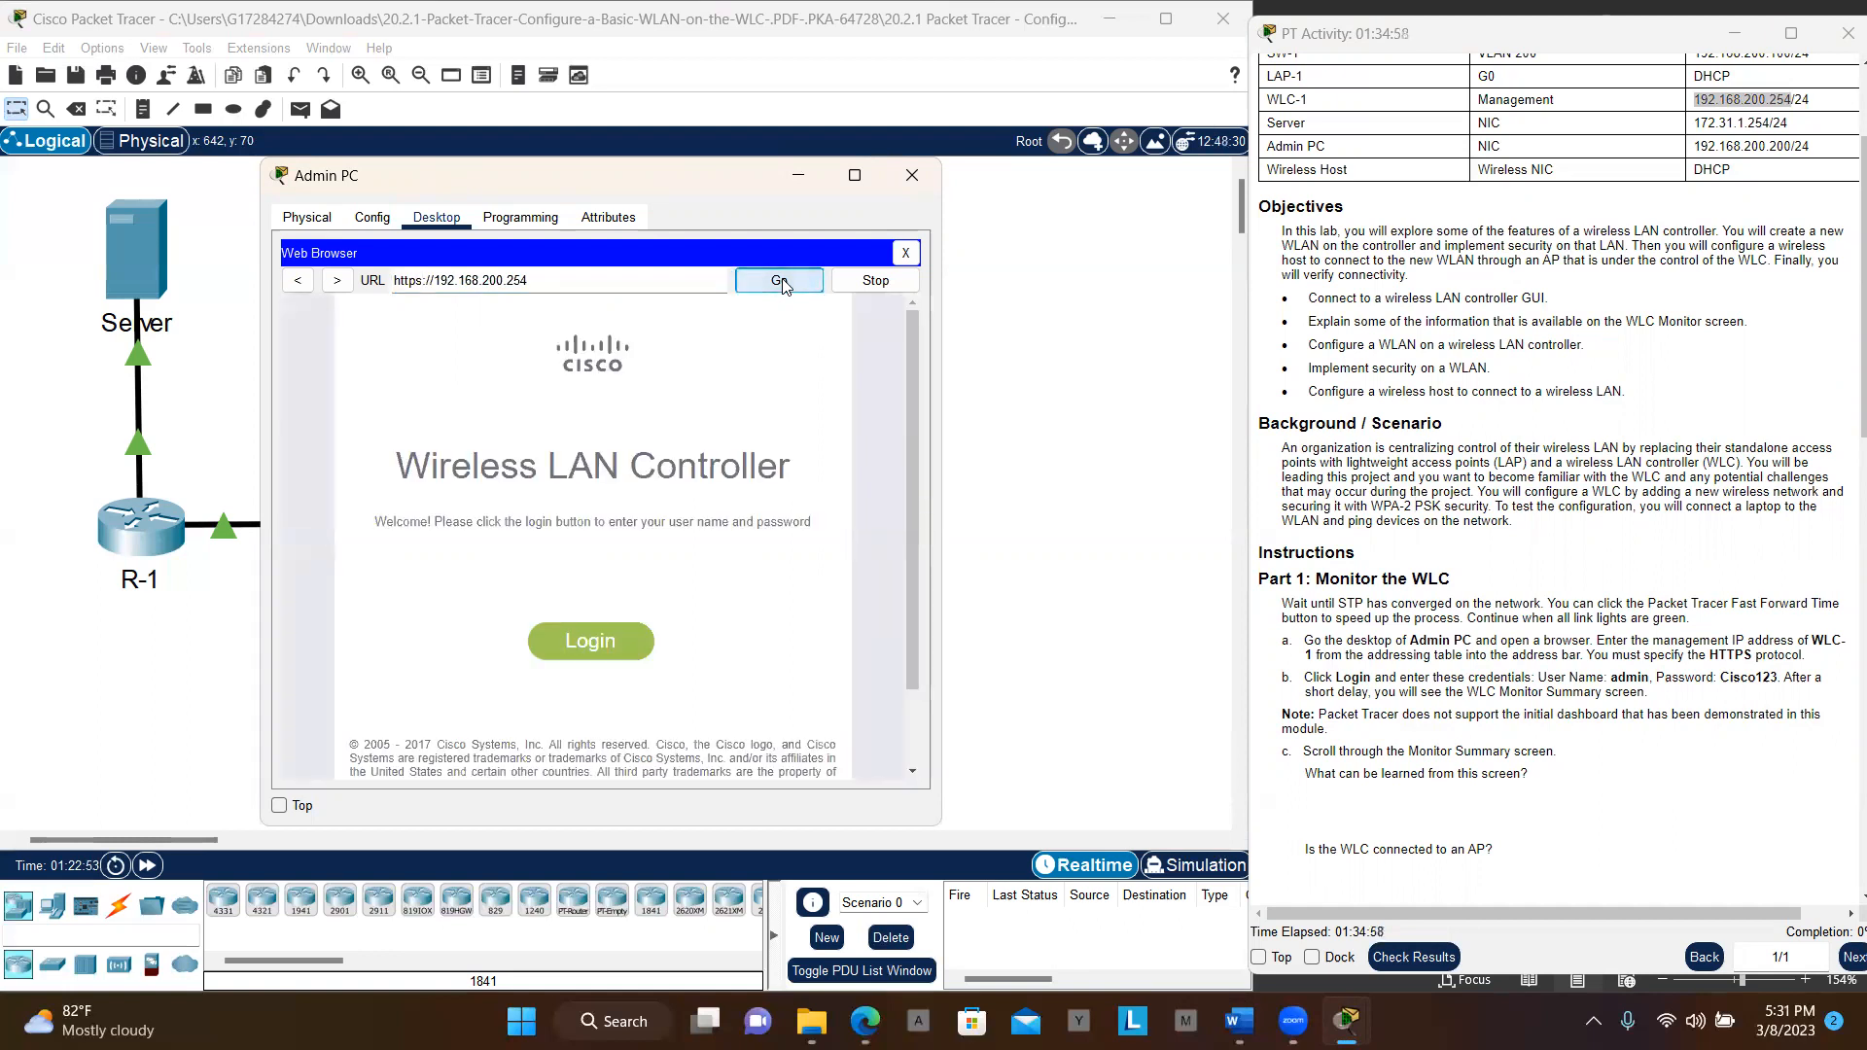
pyautogui.click(855, 180)
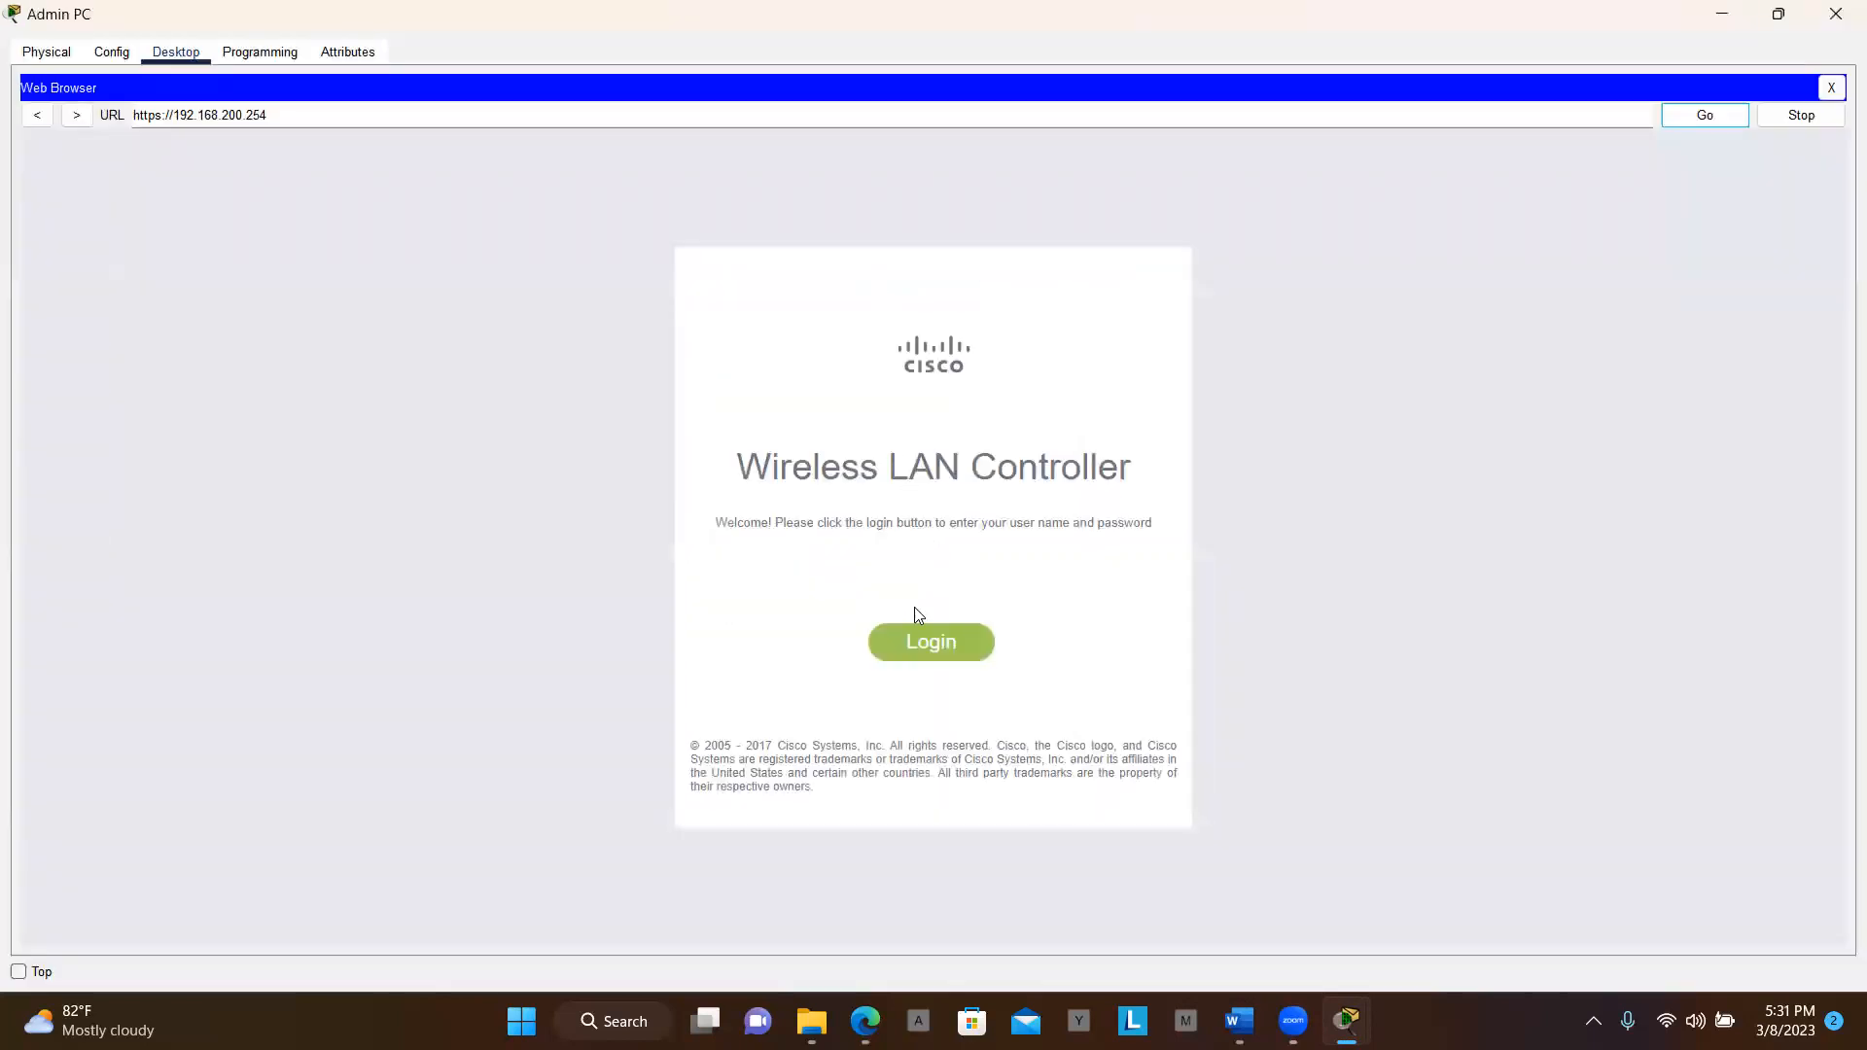
pyautogui.click(932, 644)
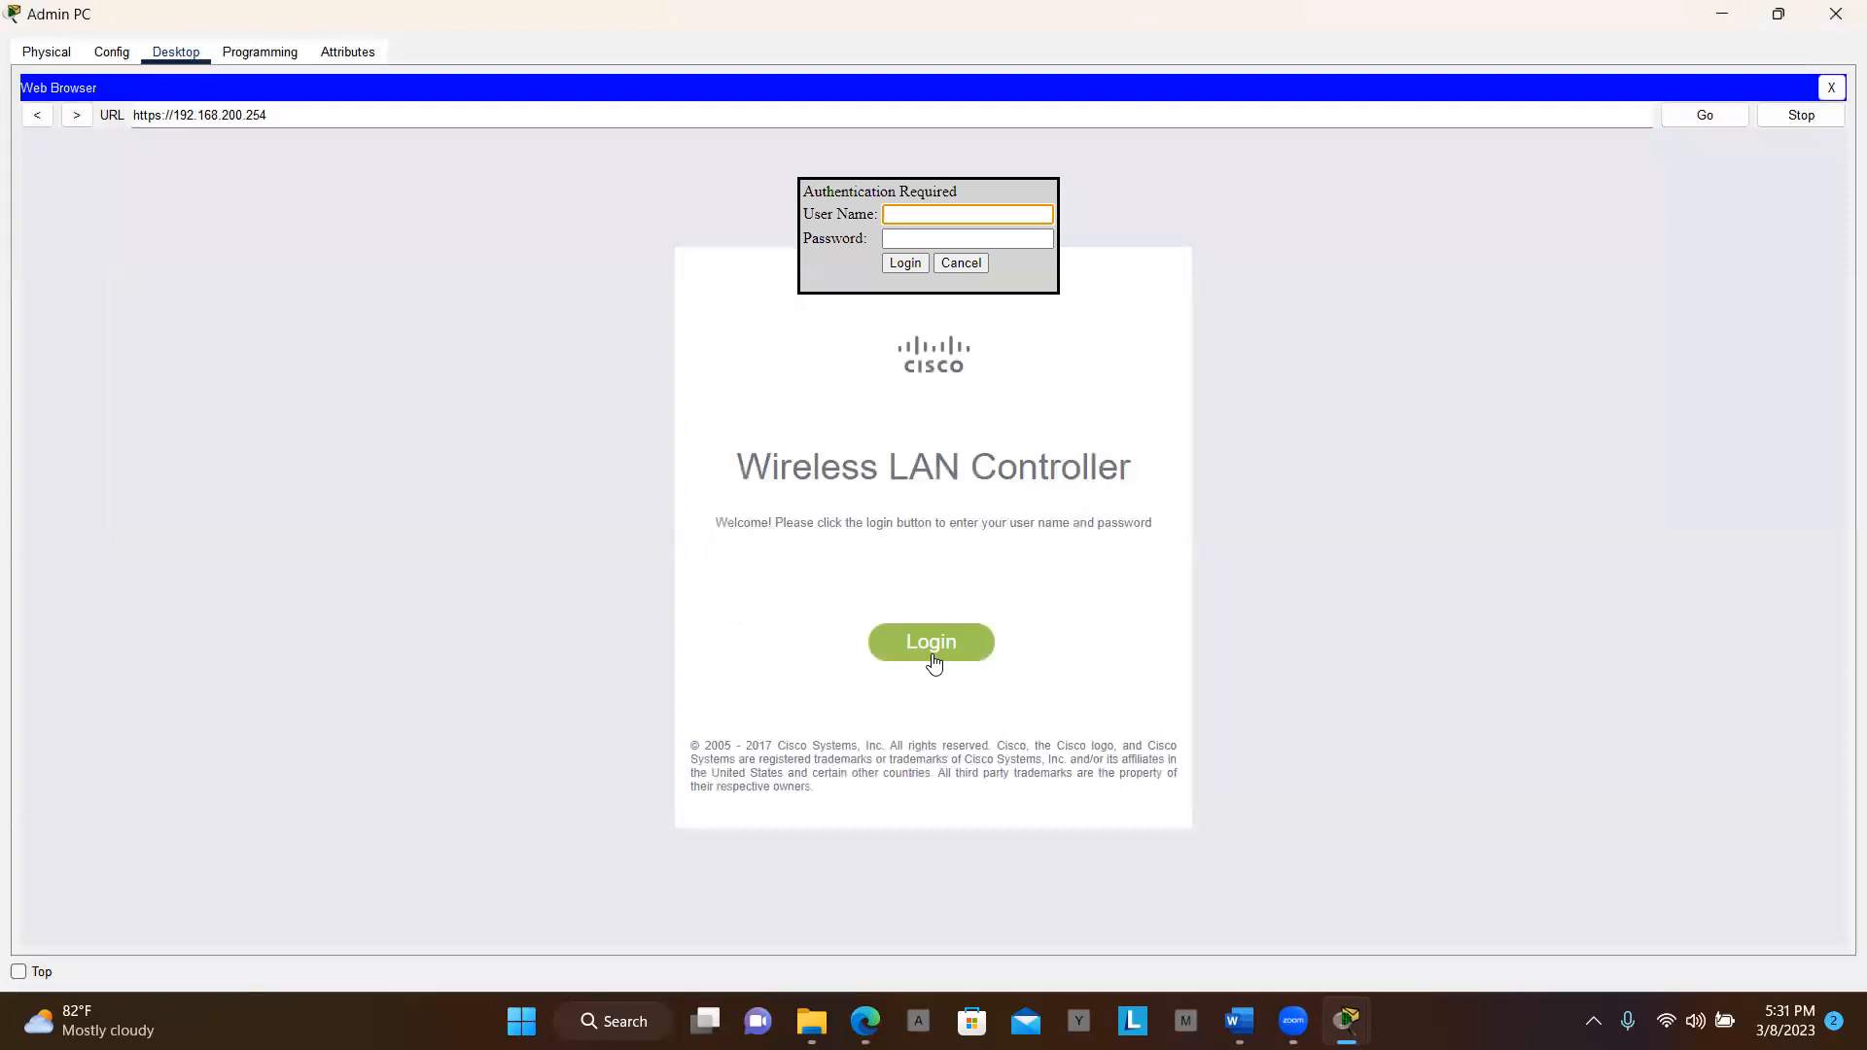
pyautogui.hotkey('alt', 'Tab')
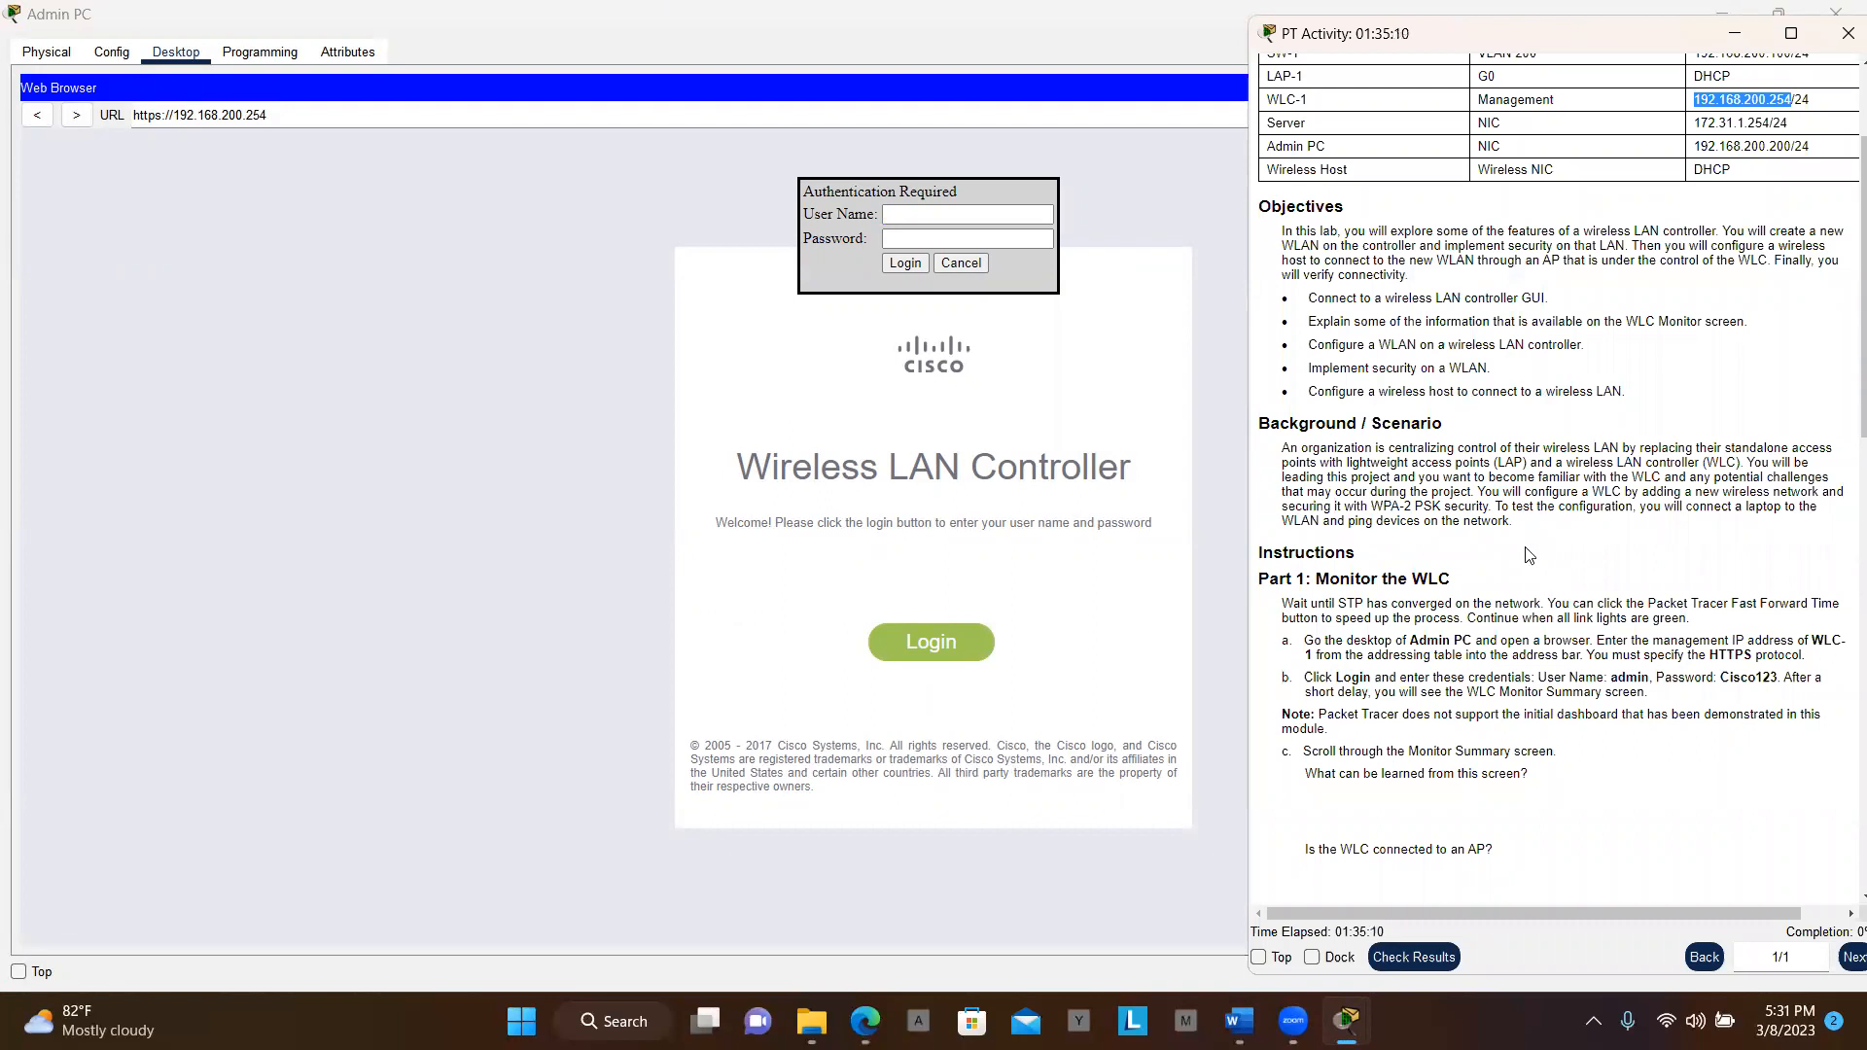
pyautogui.scroll(-2, 1527, 561)
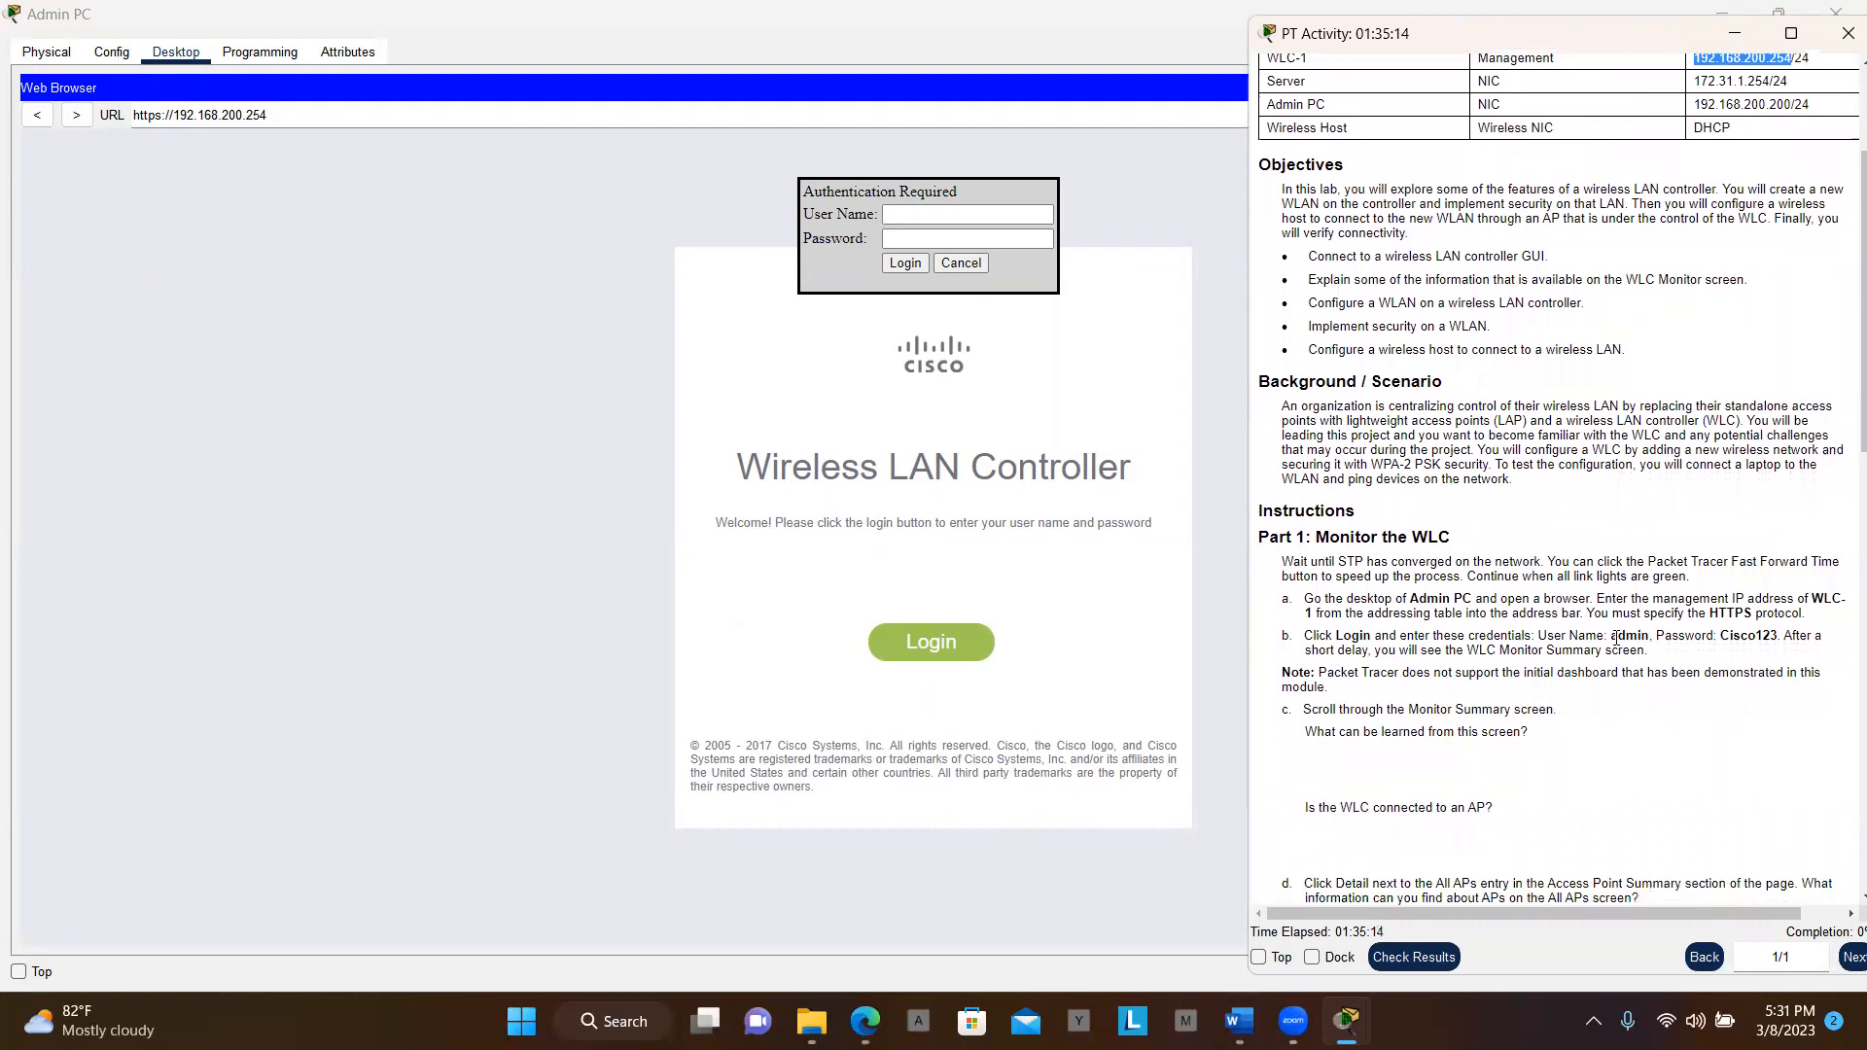
pyautogui.moveTo(1611, 638); pyautogui.dragTo(1650, 635)
pyautogui.hotkey('ctrl', 'c')
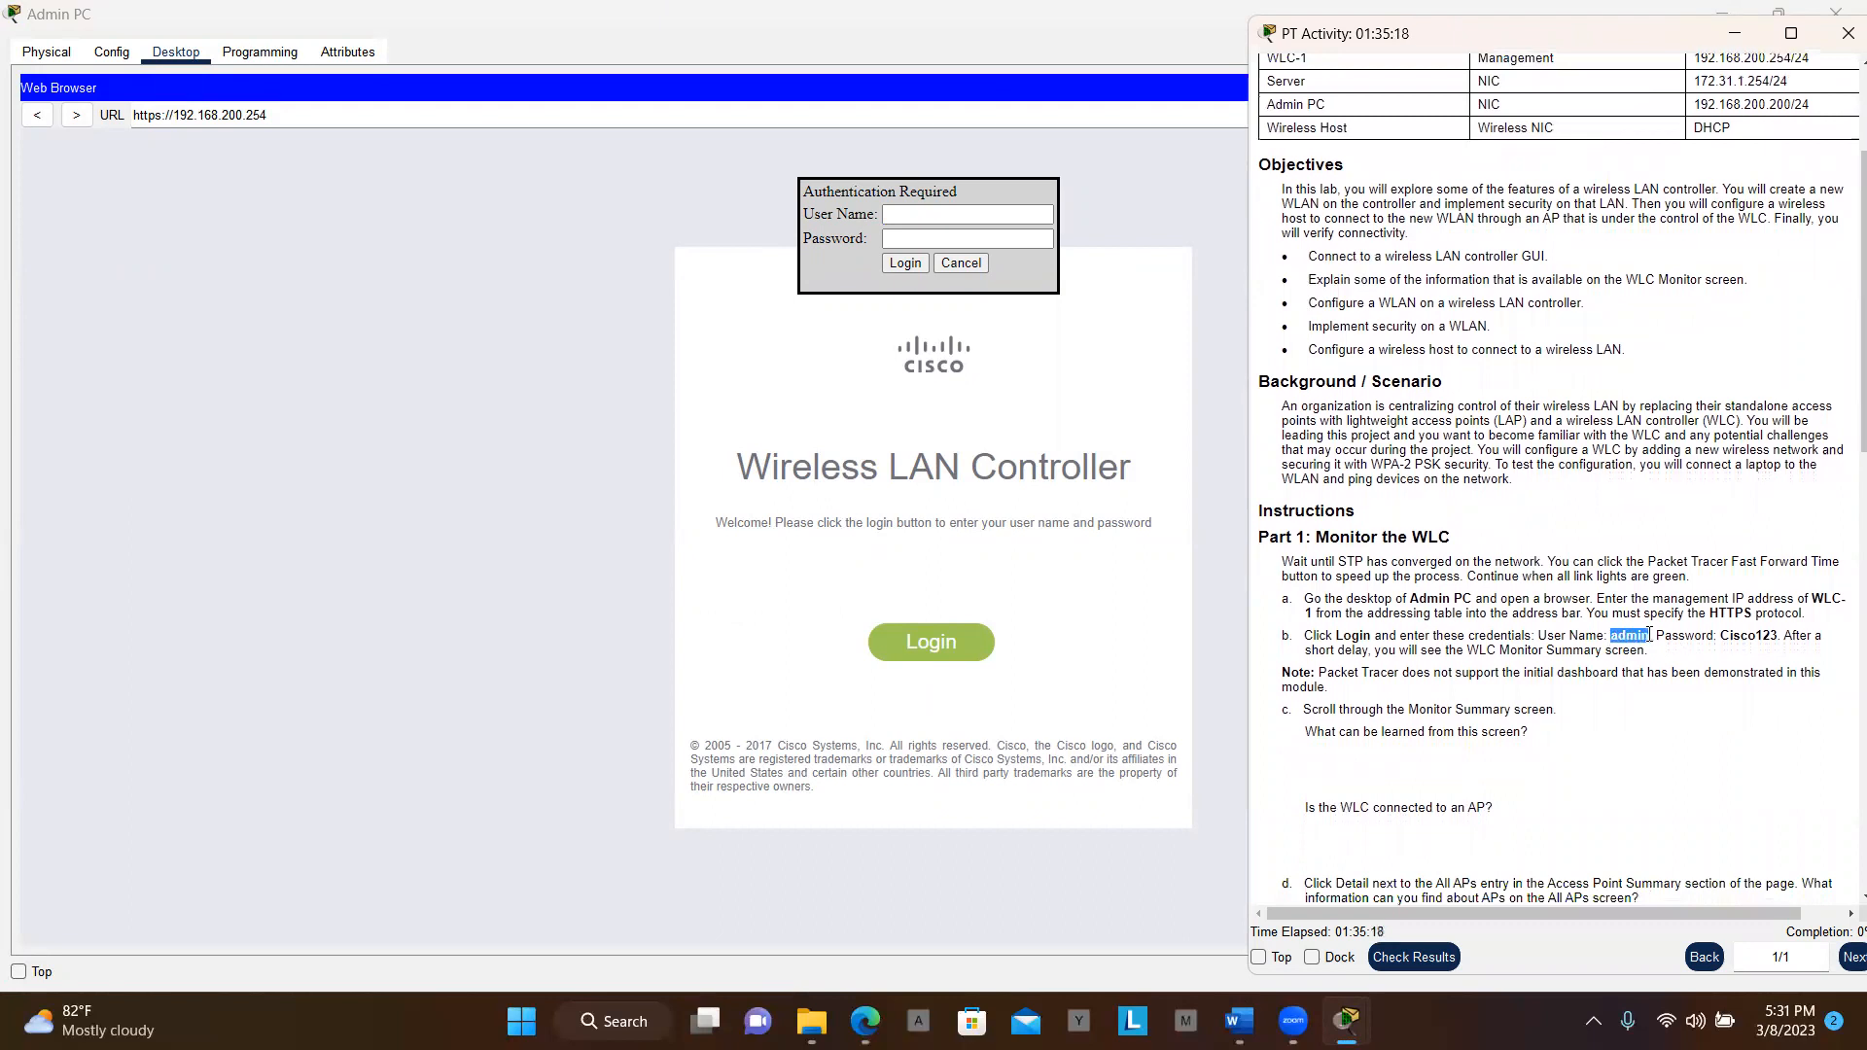
pyautogui.click(967, 215)
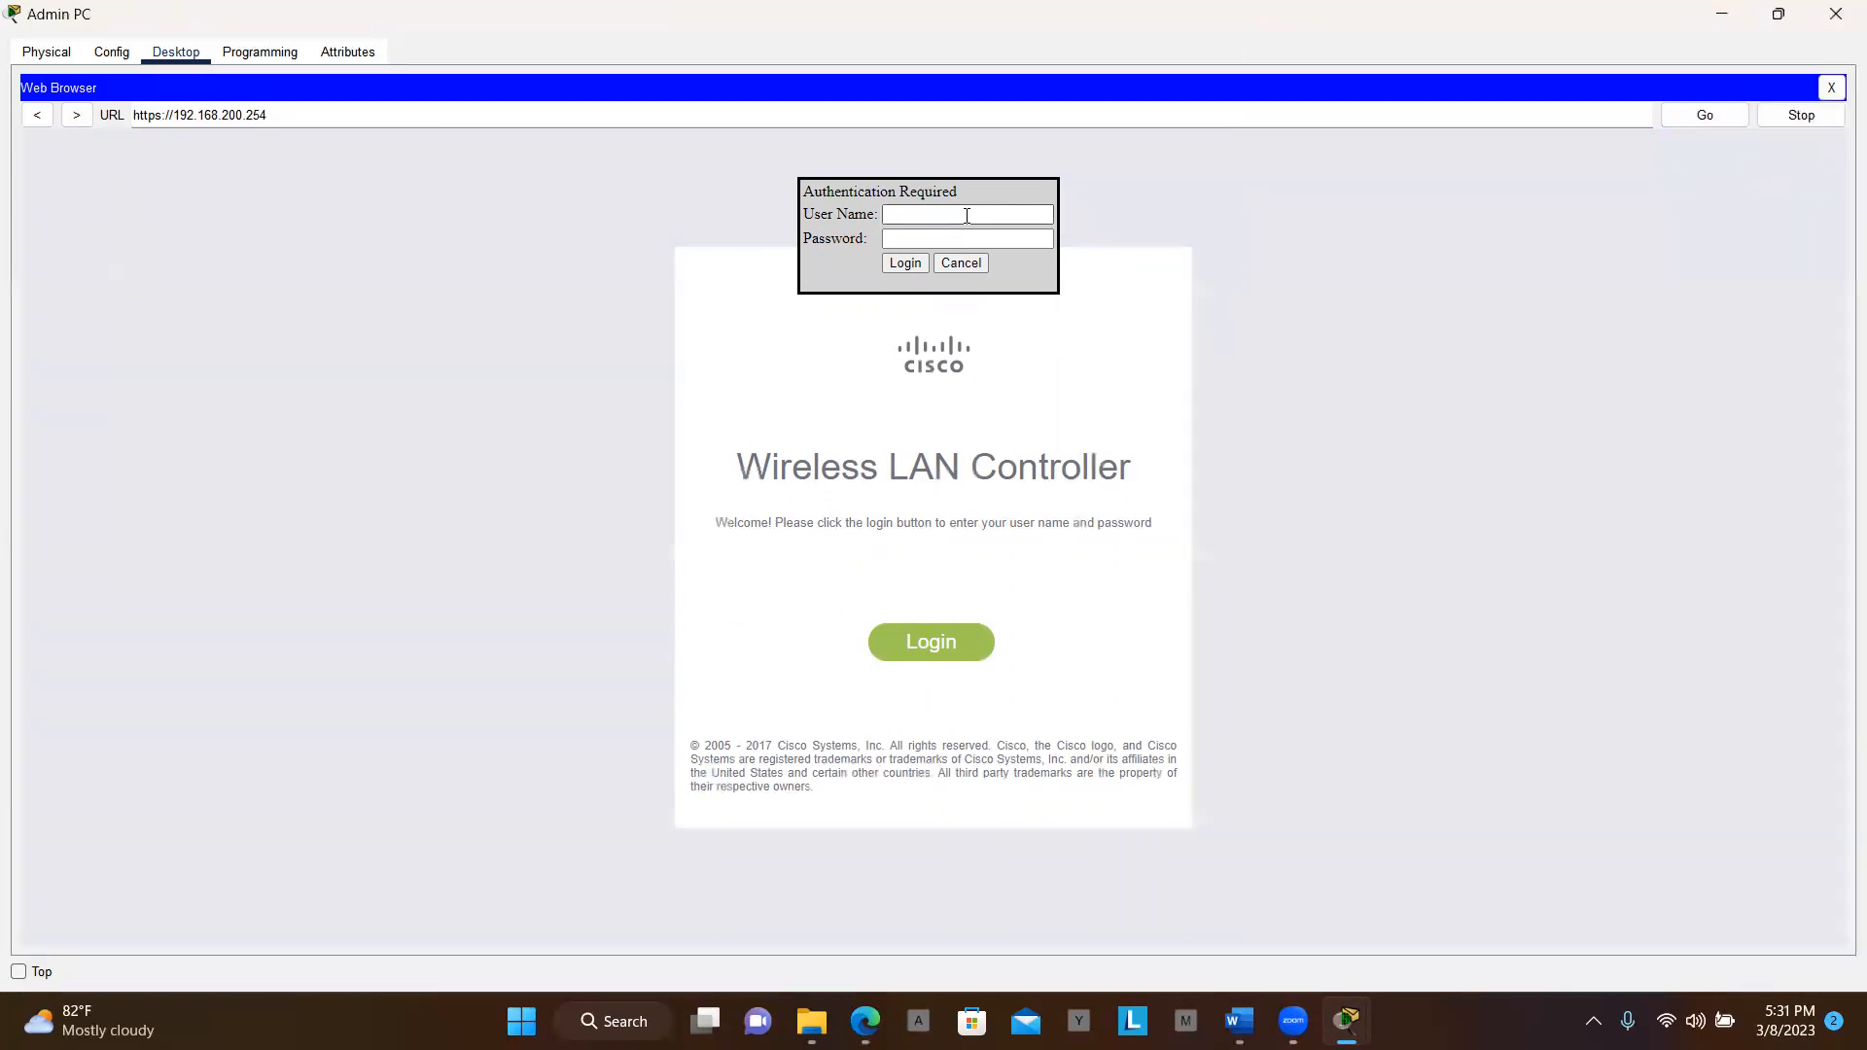
pyautogui.hotkey('ctrl', 'v')
pyautogui.hotkey('alt', 'Tab')
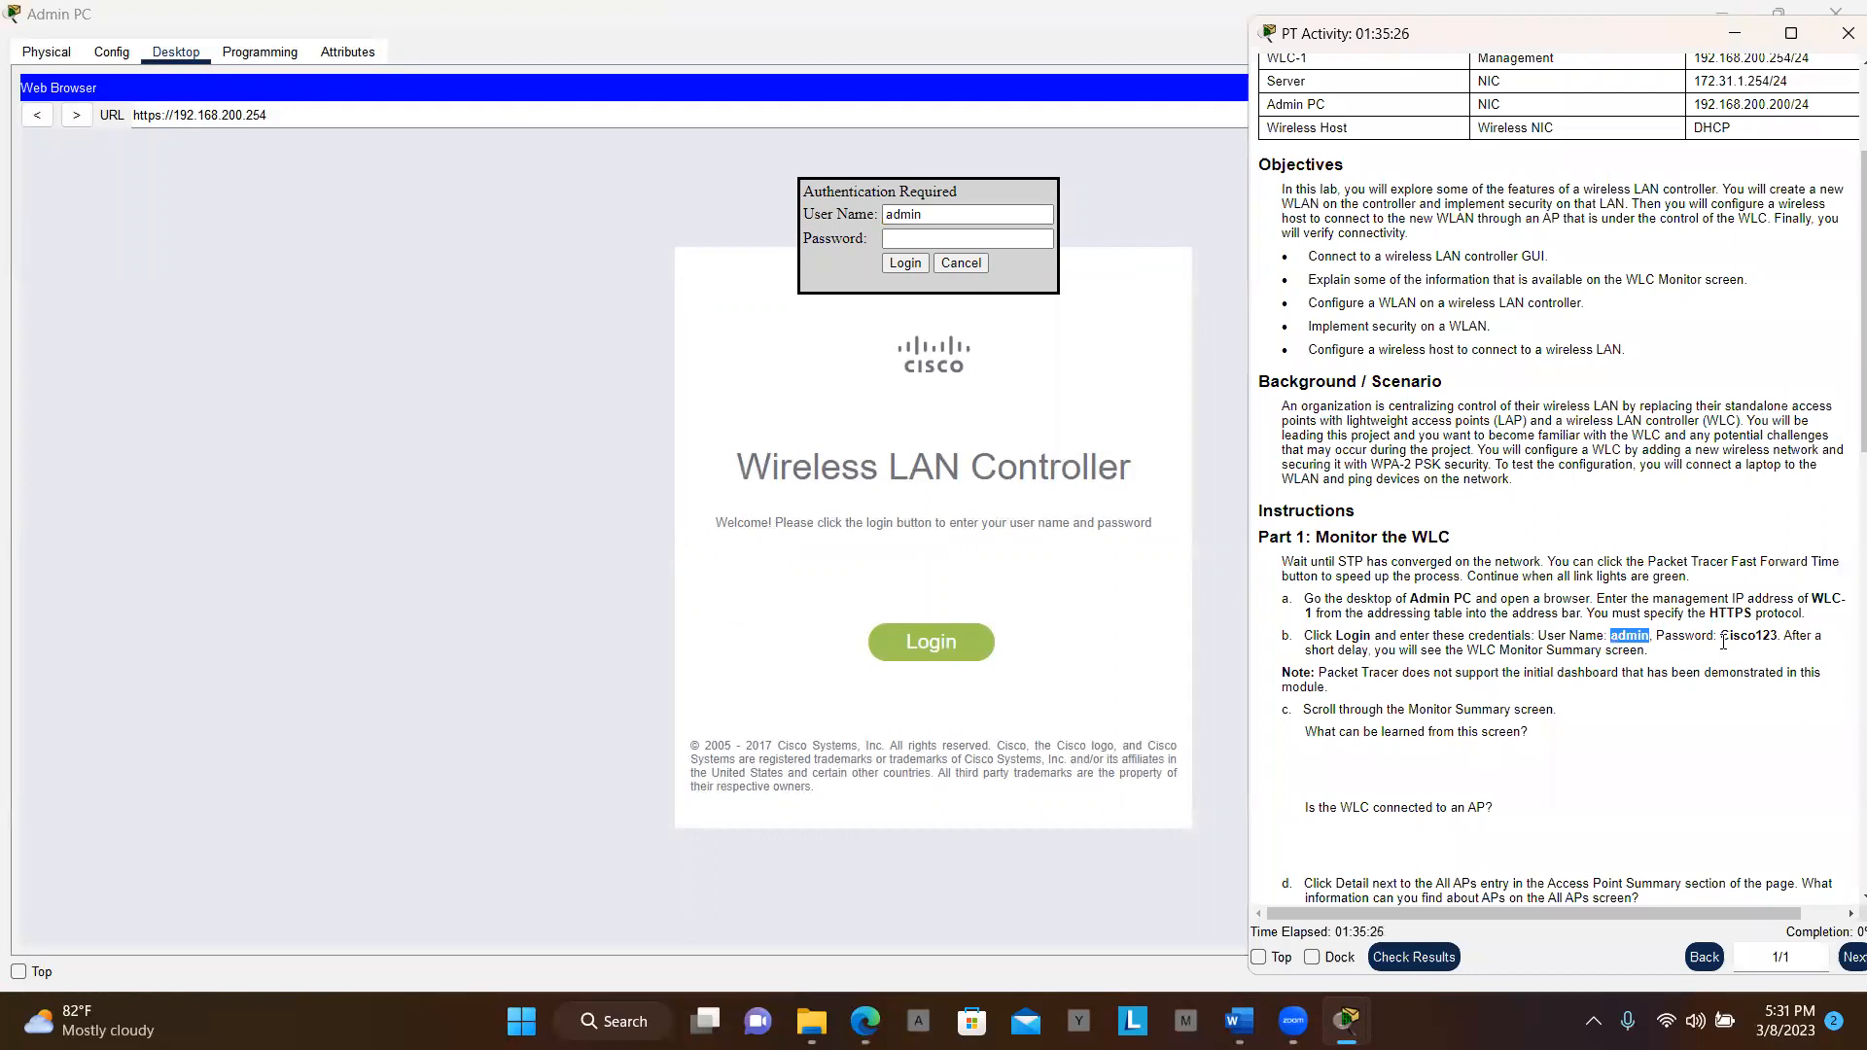
pyautogui.moveTo(1720, 640); pyautogui.dragTo(1779, 633)
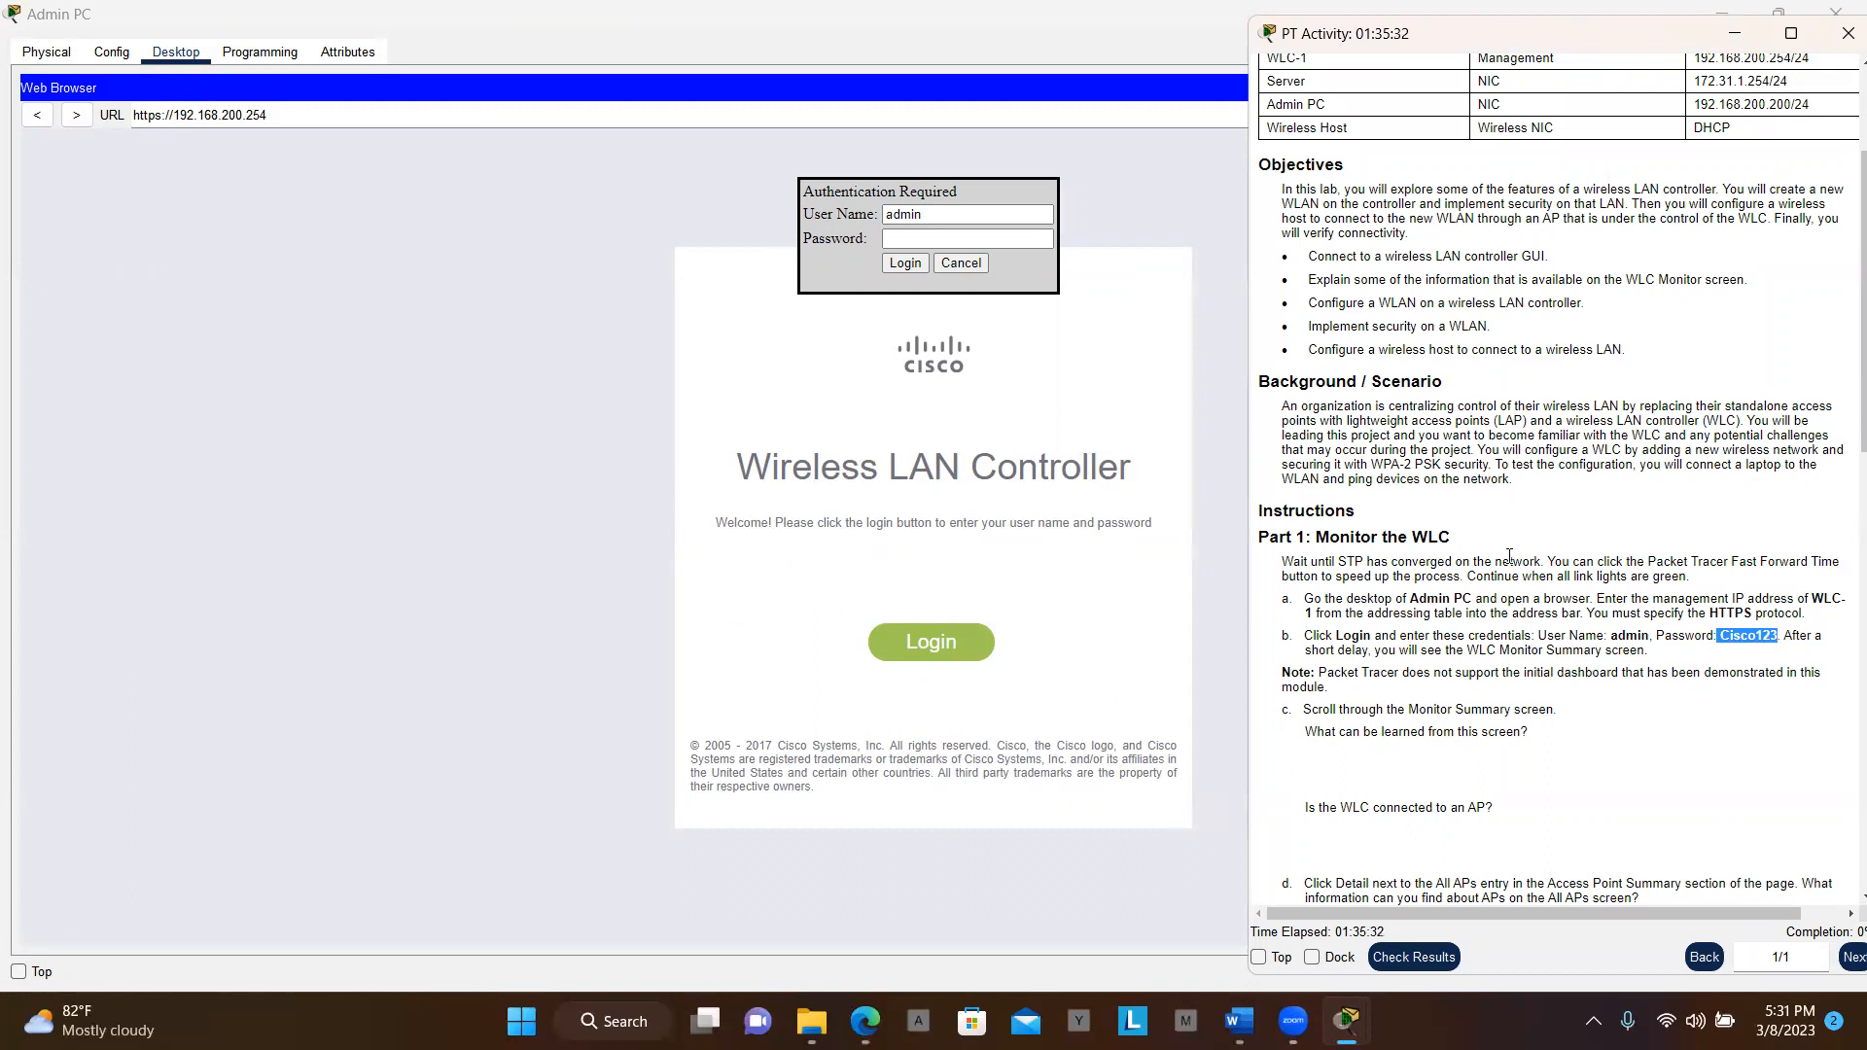
pyautogui.click(985, 242)
pyautogui.click(986, 242)
pyautogui.hotkey('ctrl', 'v')
pyautogui.click(899, 268)
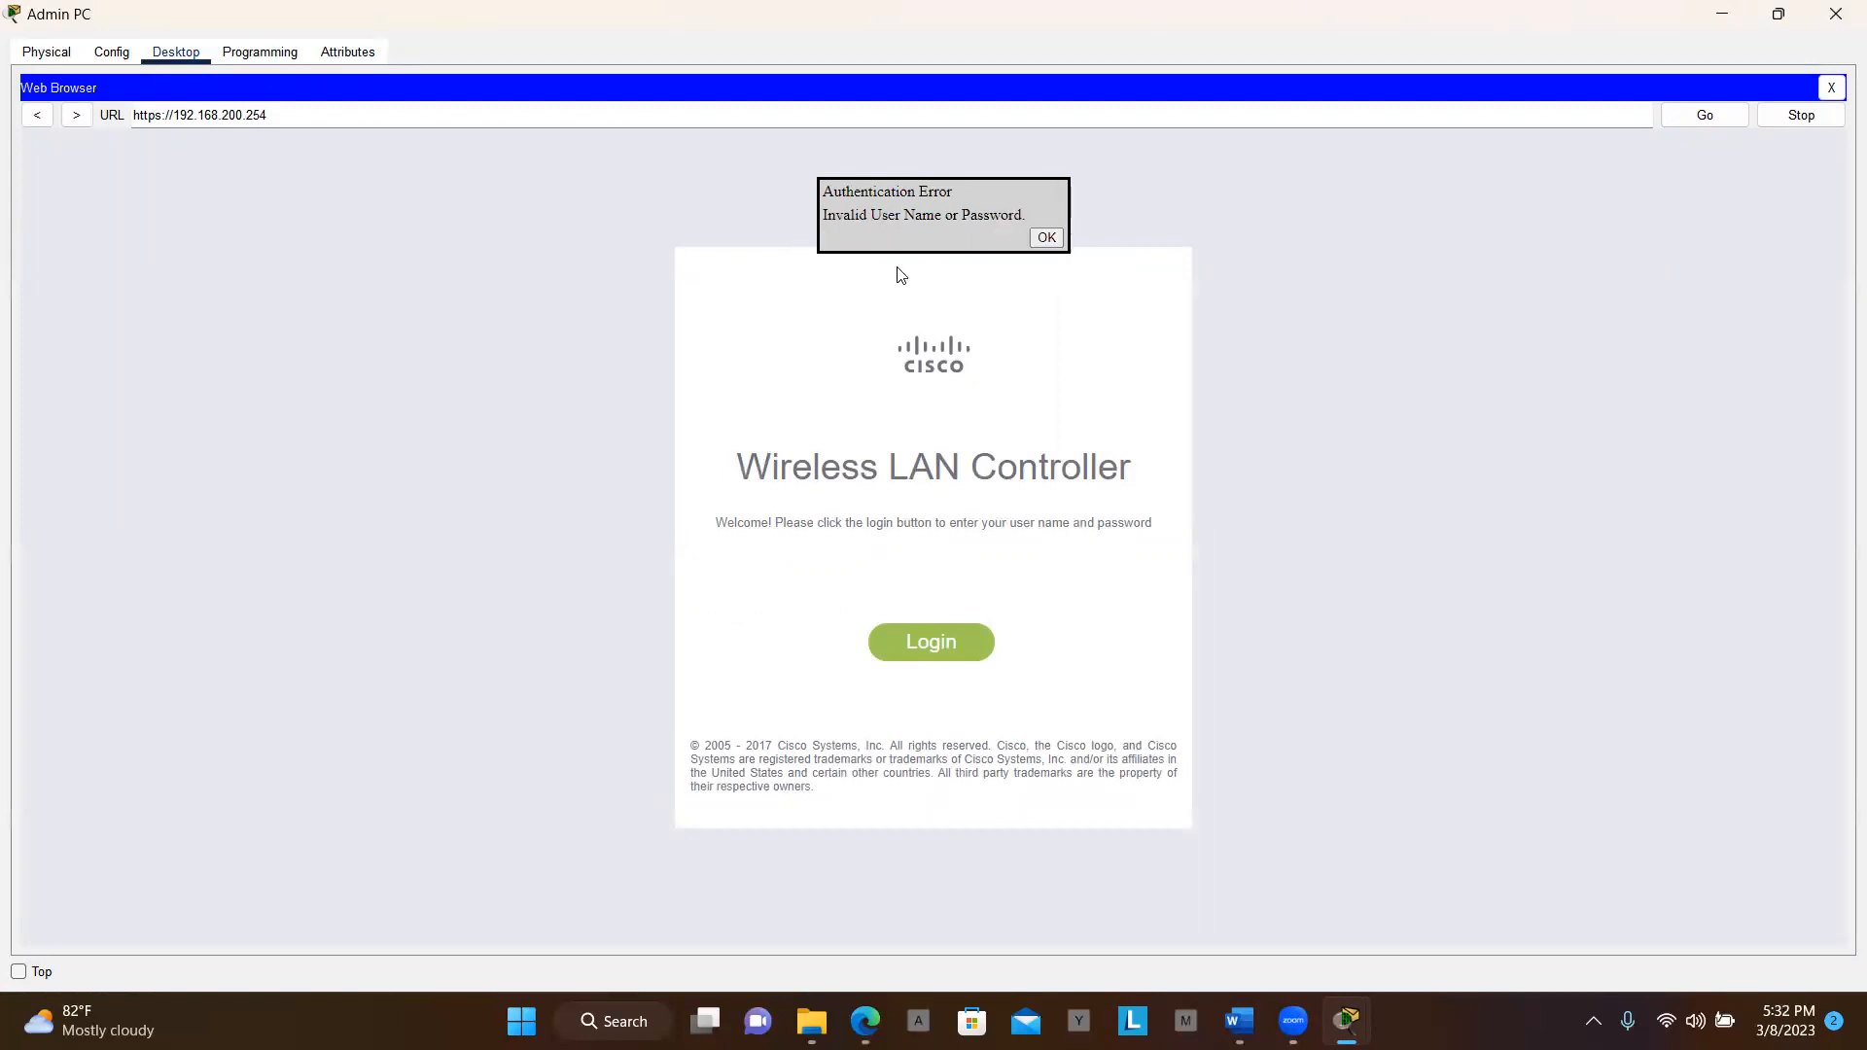
pyautogui.click(1045, 238)
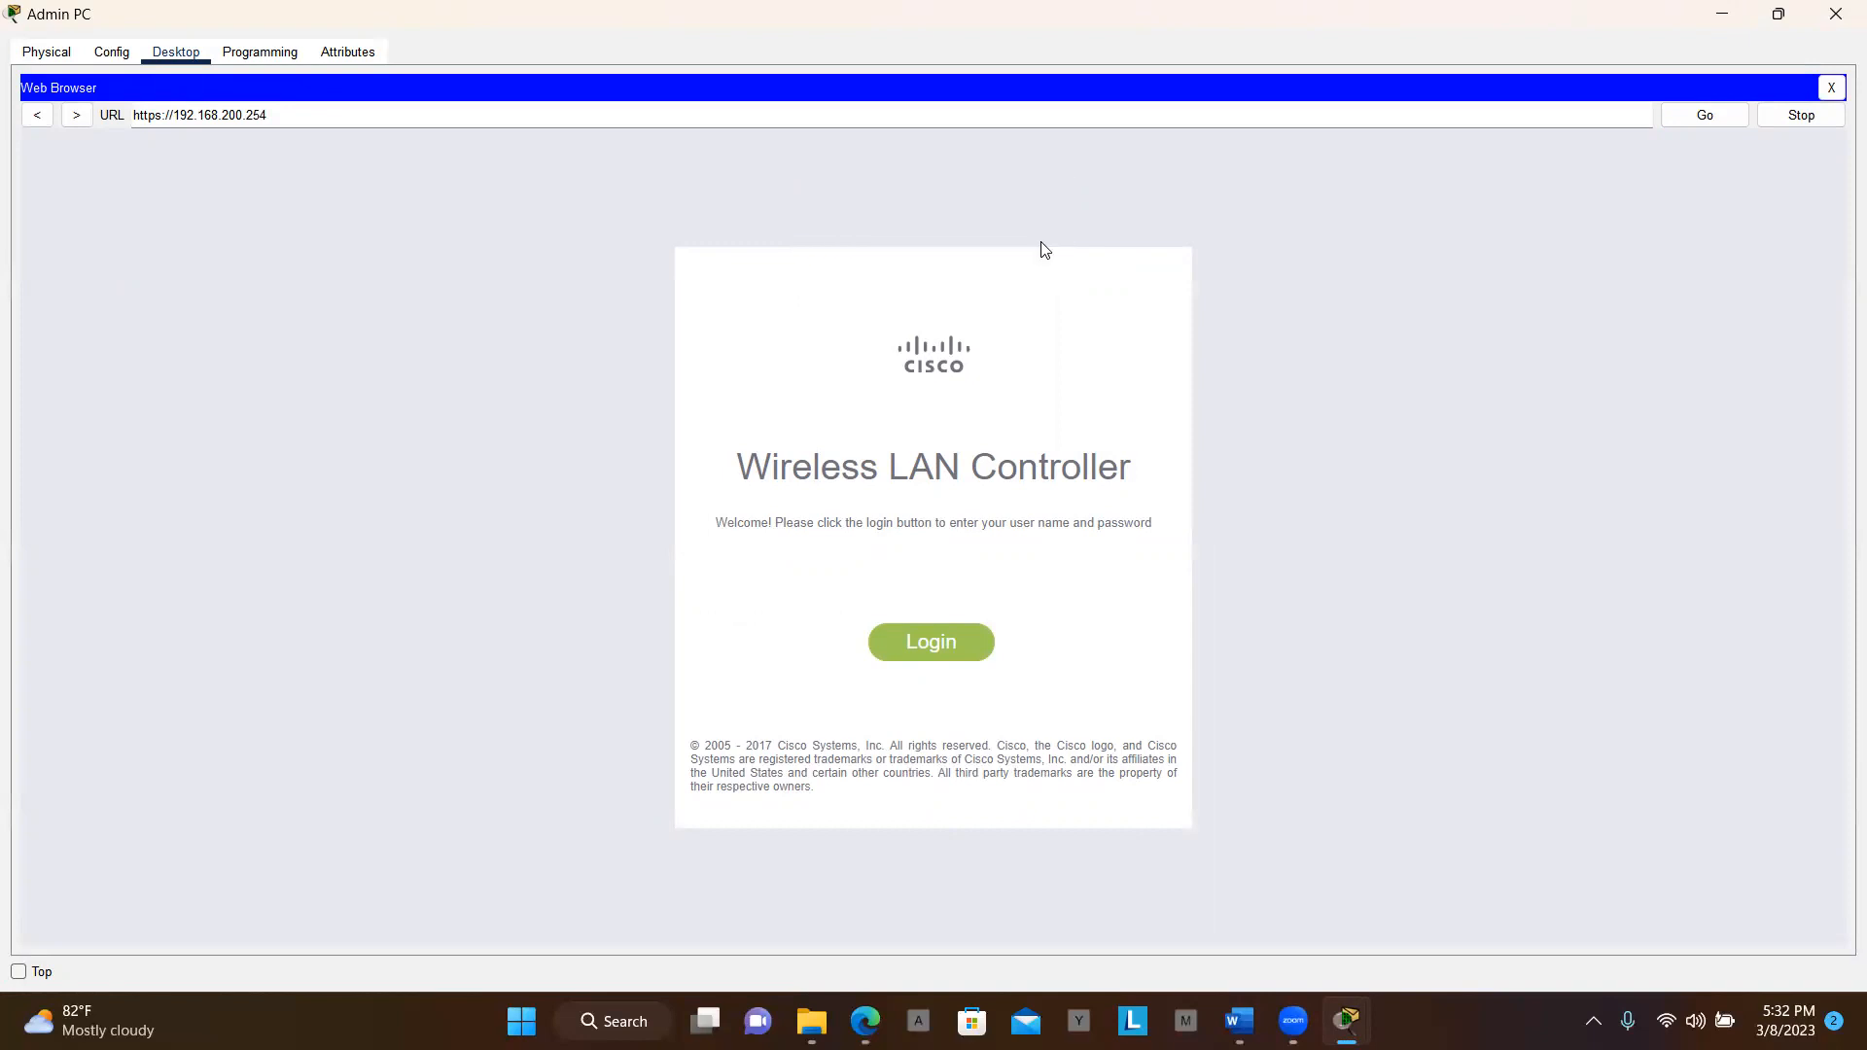
pyautogui.click(932, 644)
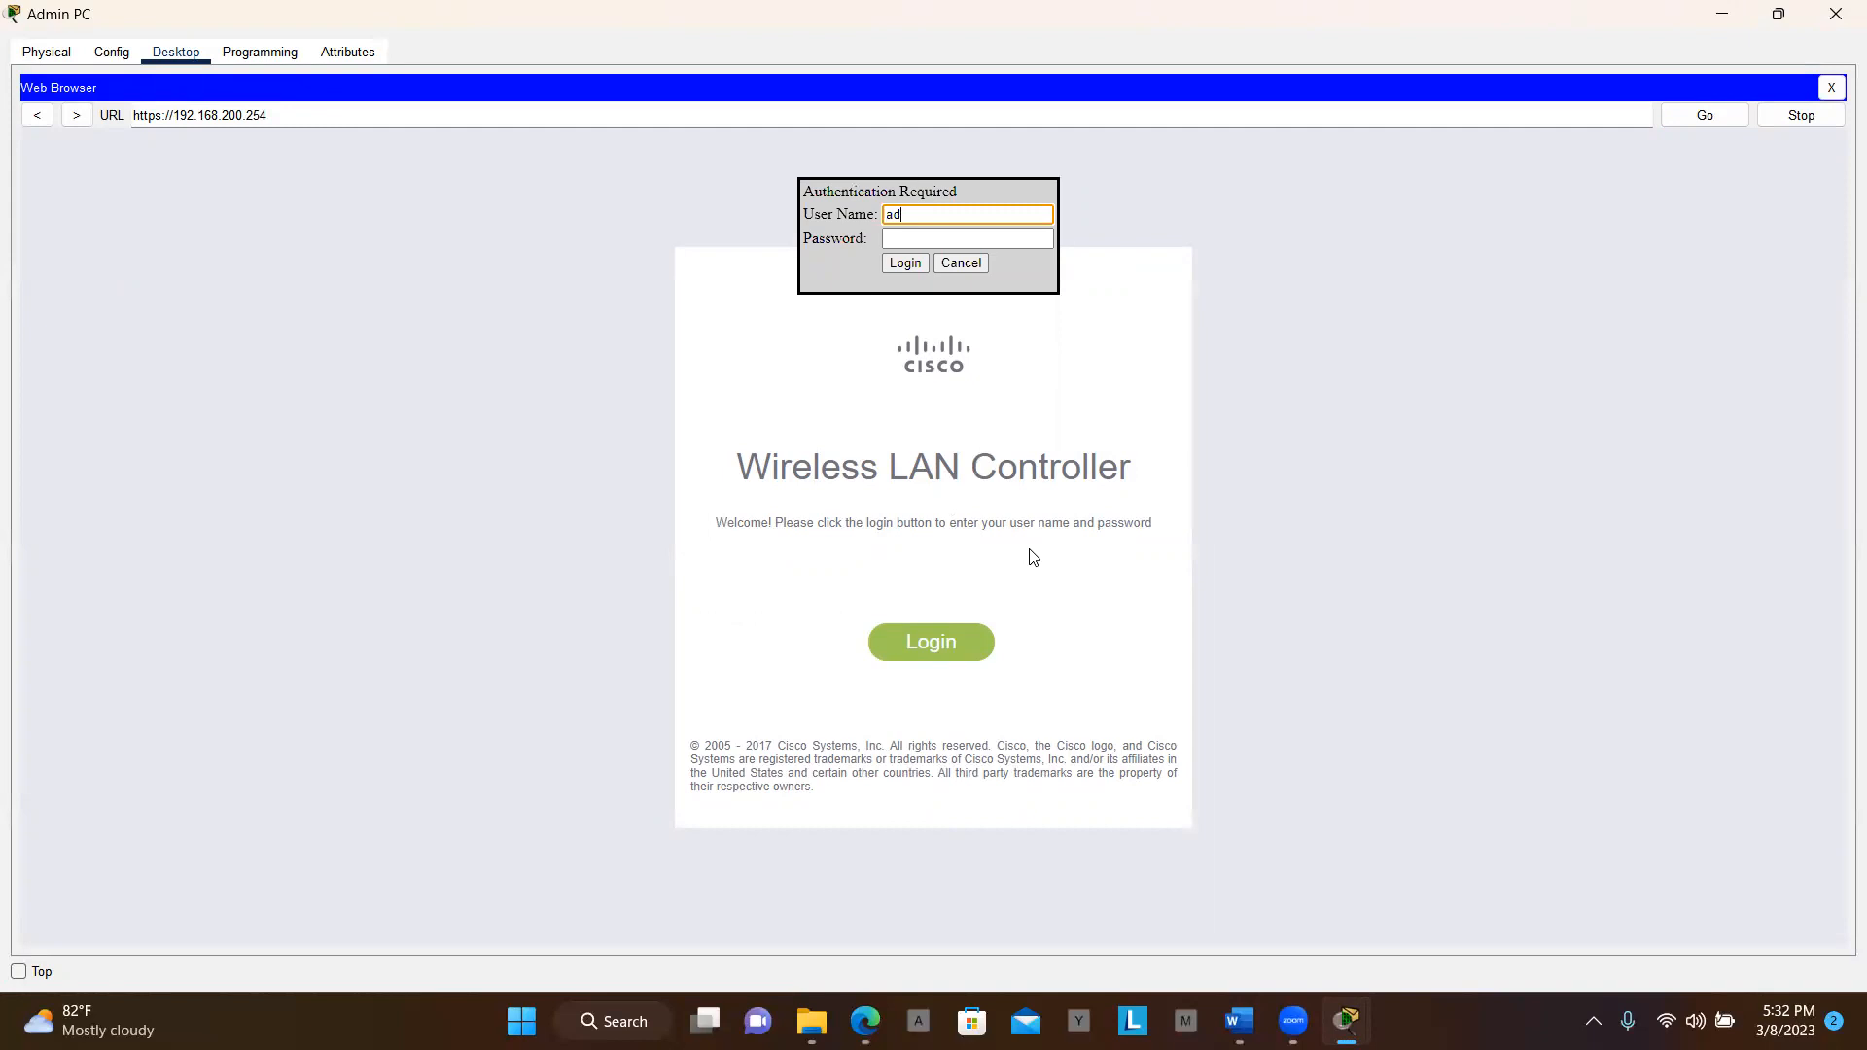
pyautogui.write('Admin')
pyautogui.press('Tab')
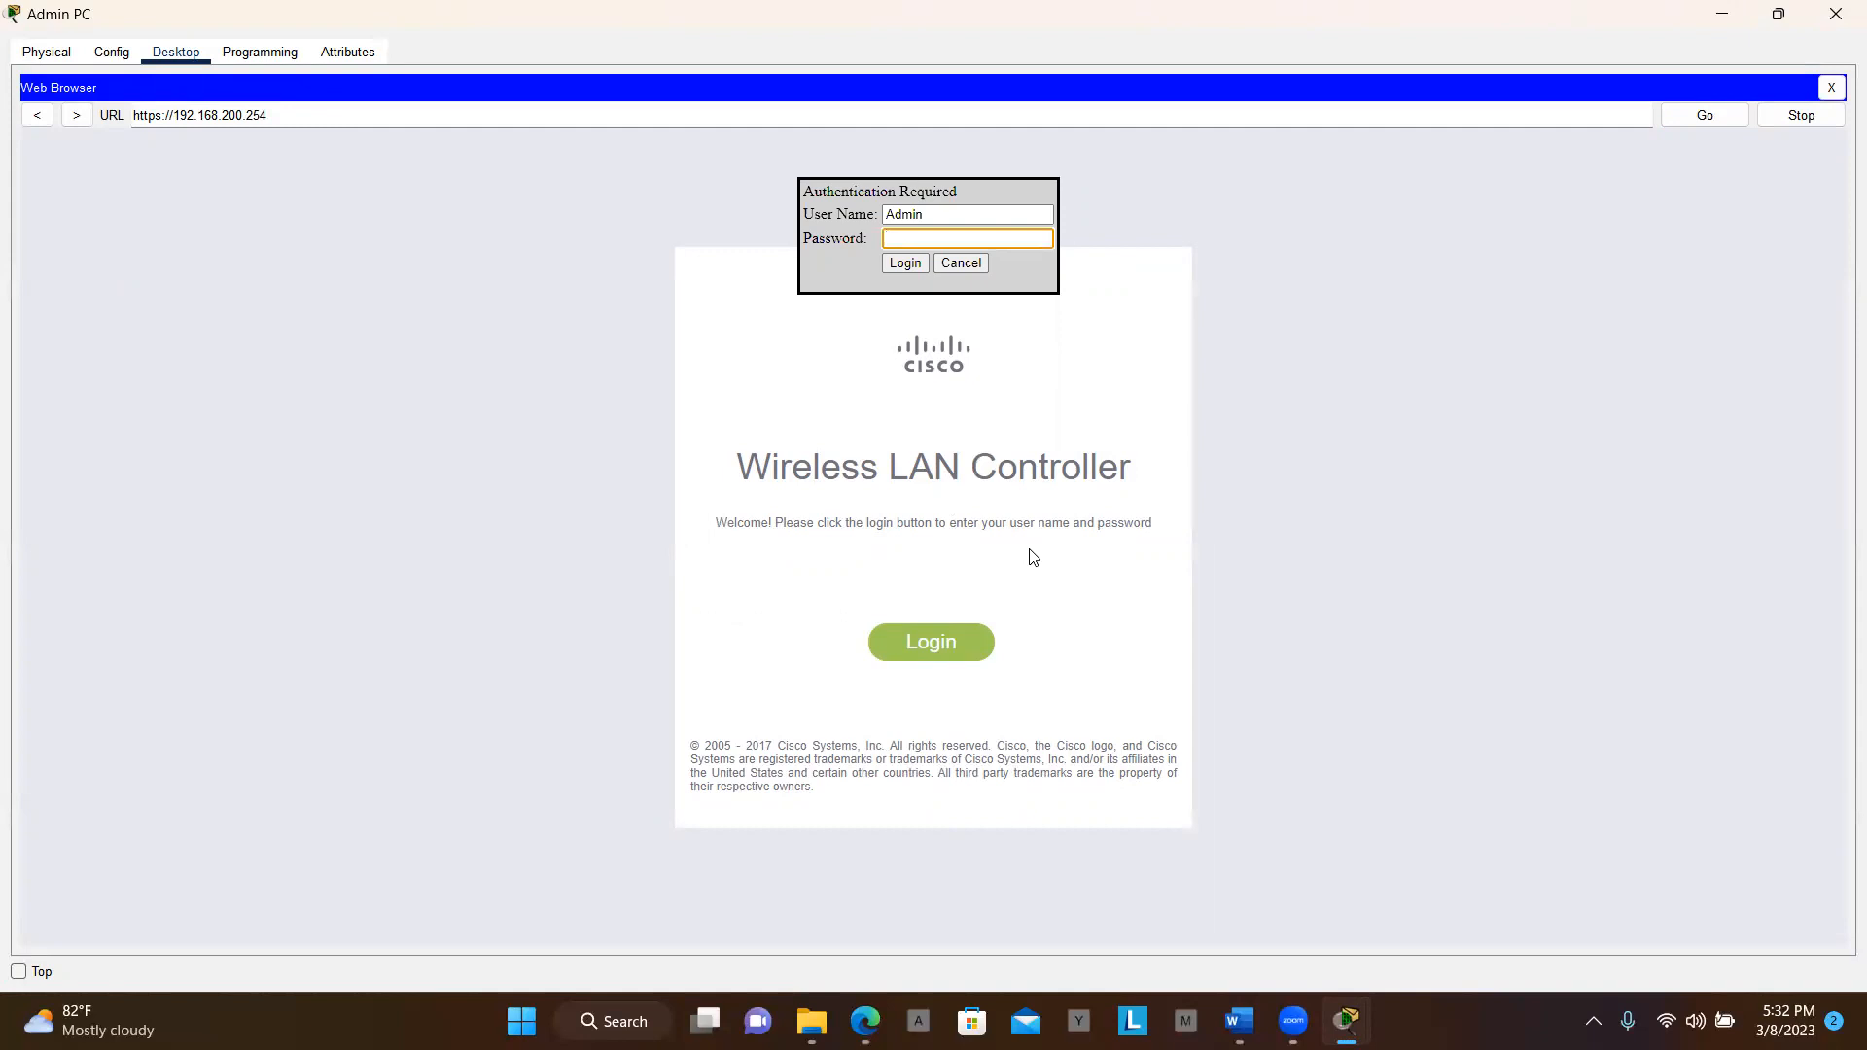
pyautogui.write('cisco123')
pyautogui.click(902, 258)
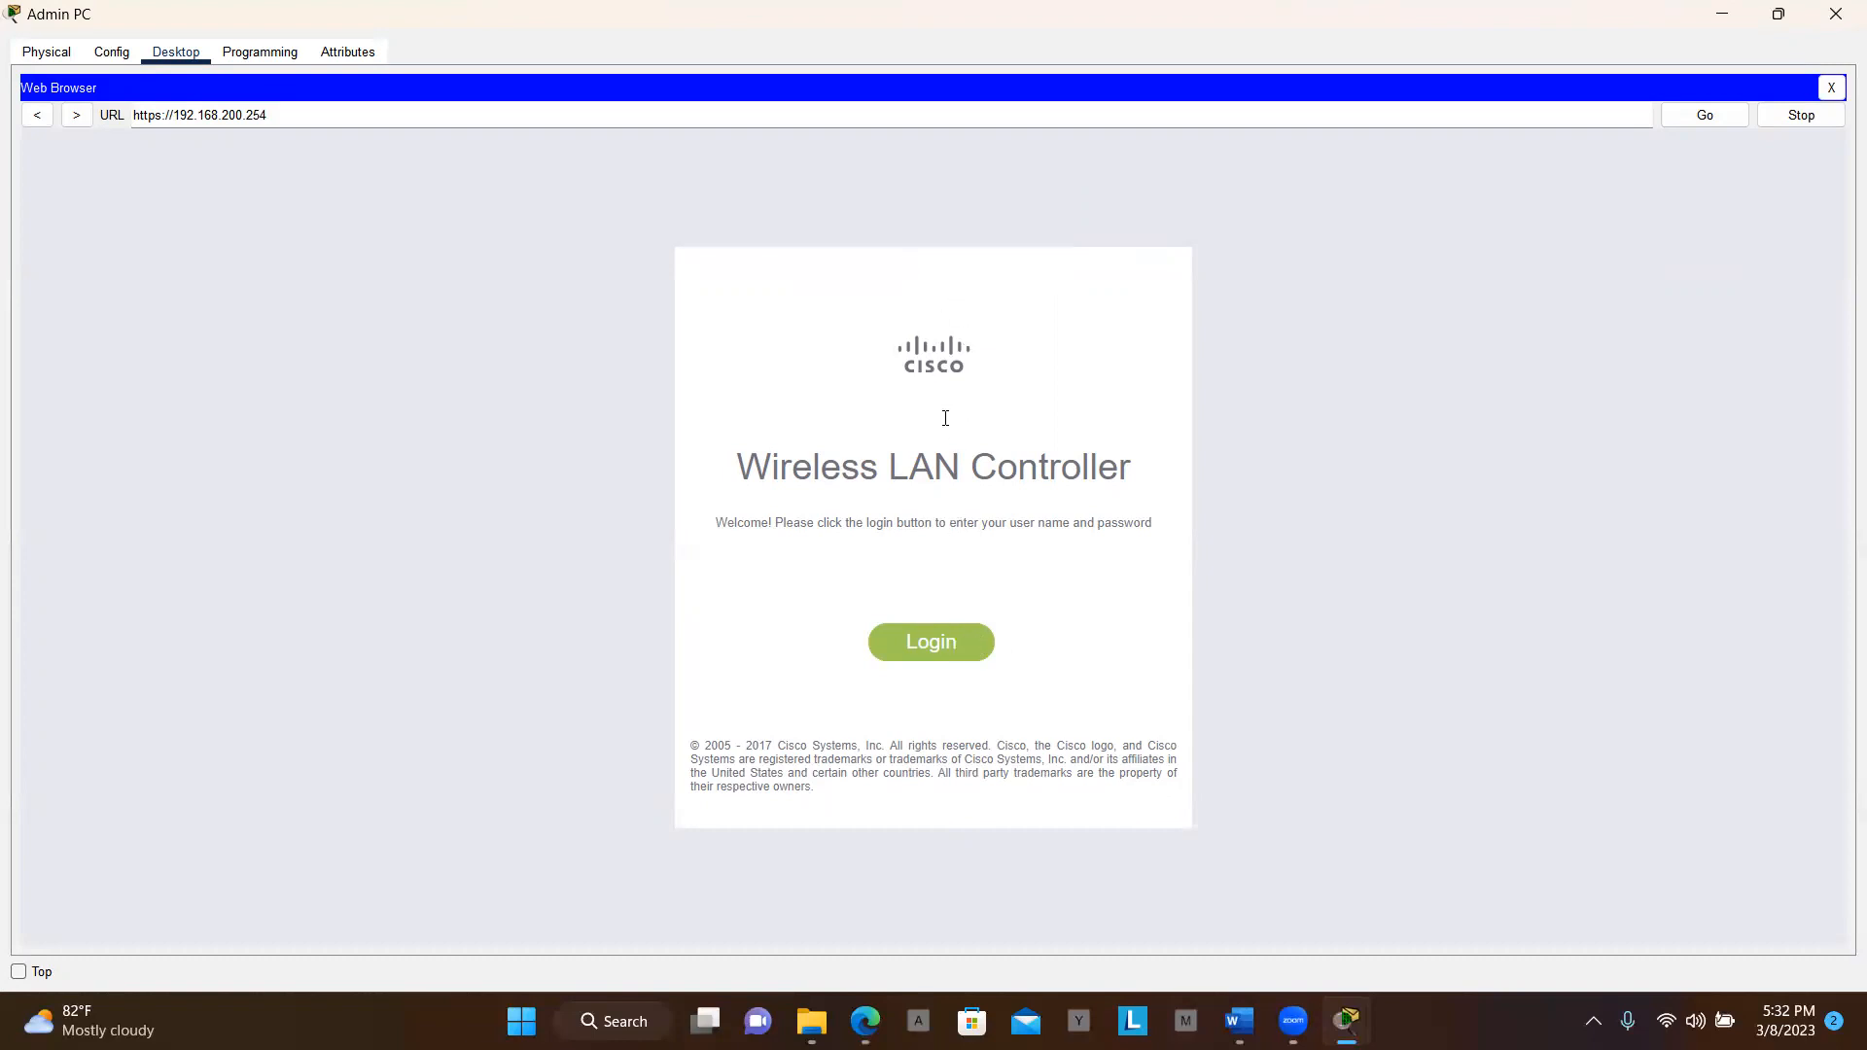
# Log in to WLC-1, read further in the lab instructions, and go to the WLANs page
pyautogui.click(914, 658)
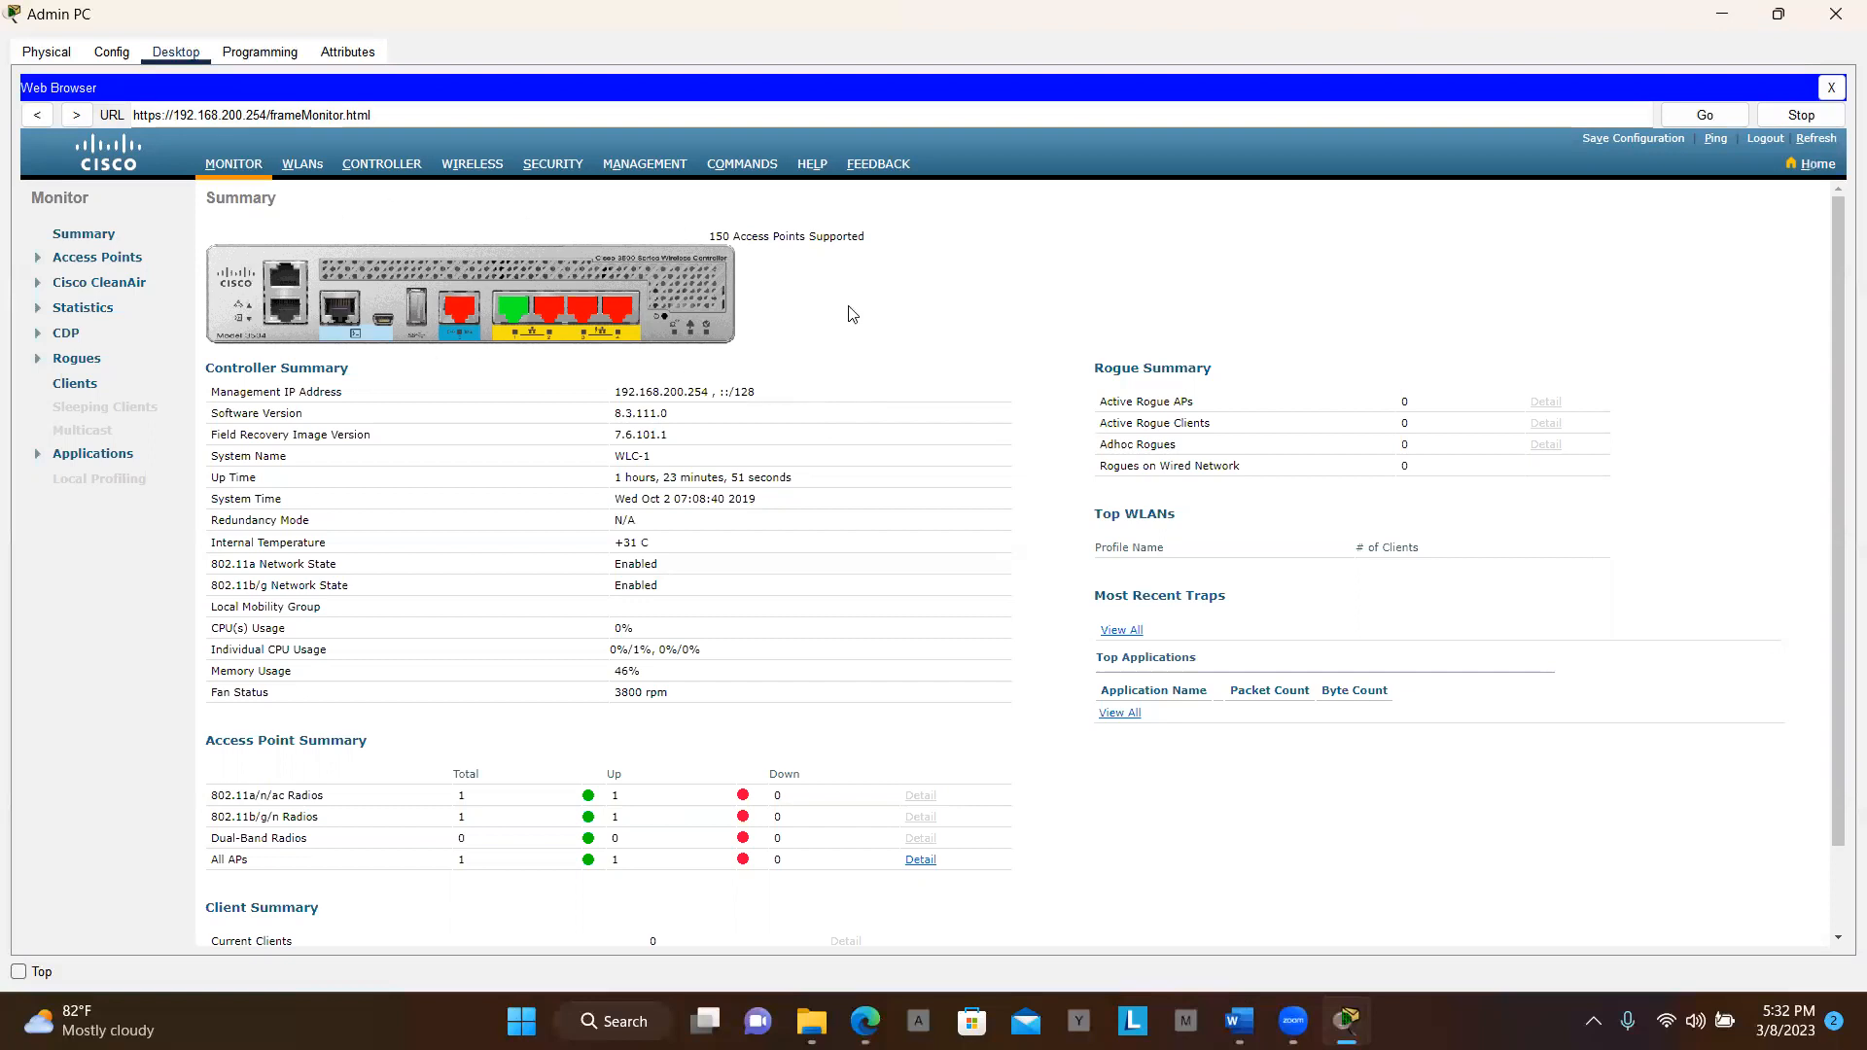
pyautogui.hotkey('alt', 'Tab')
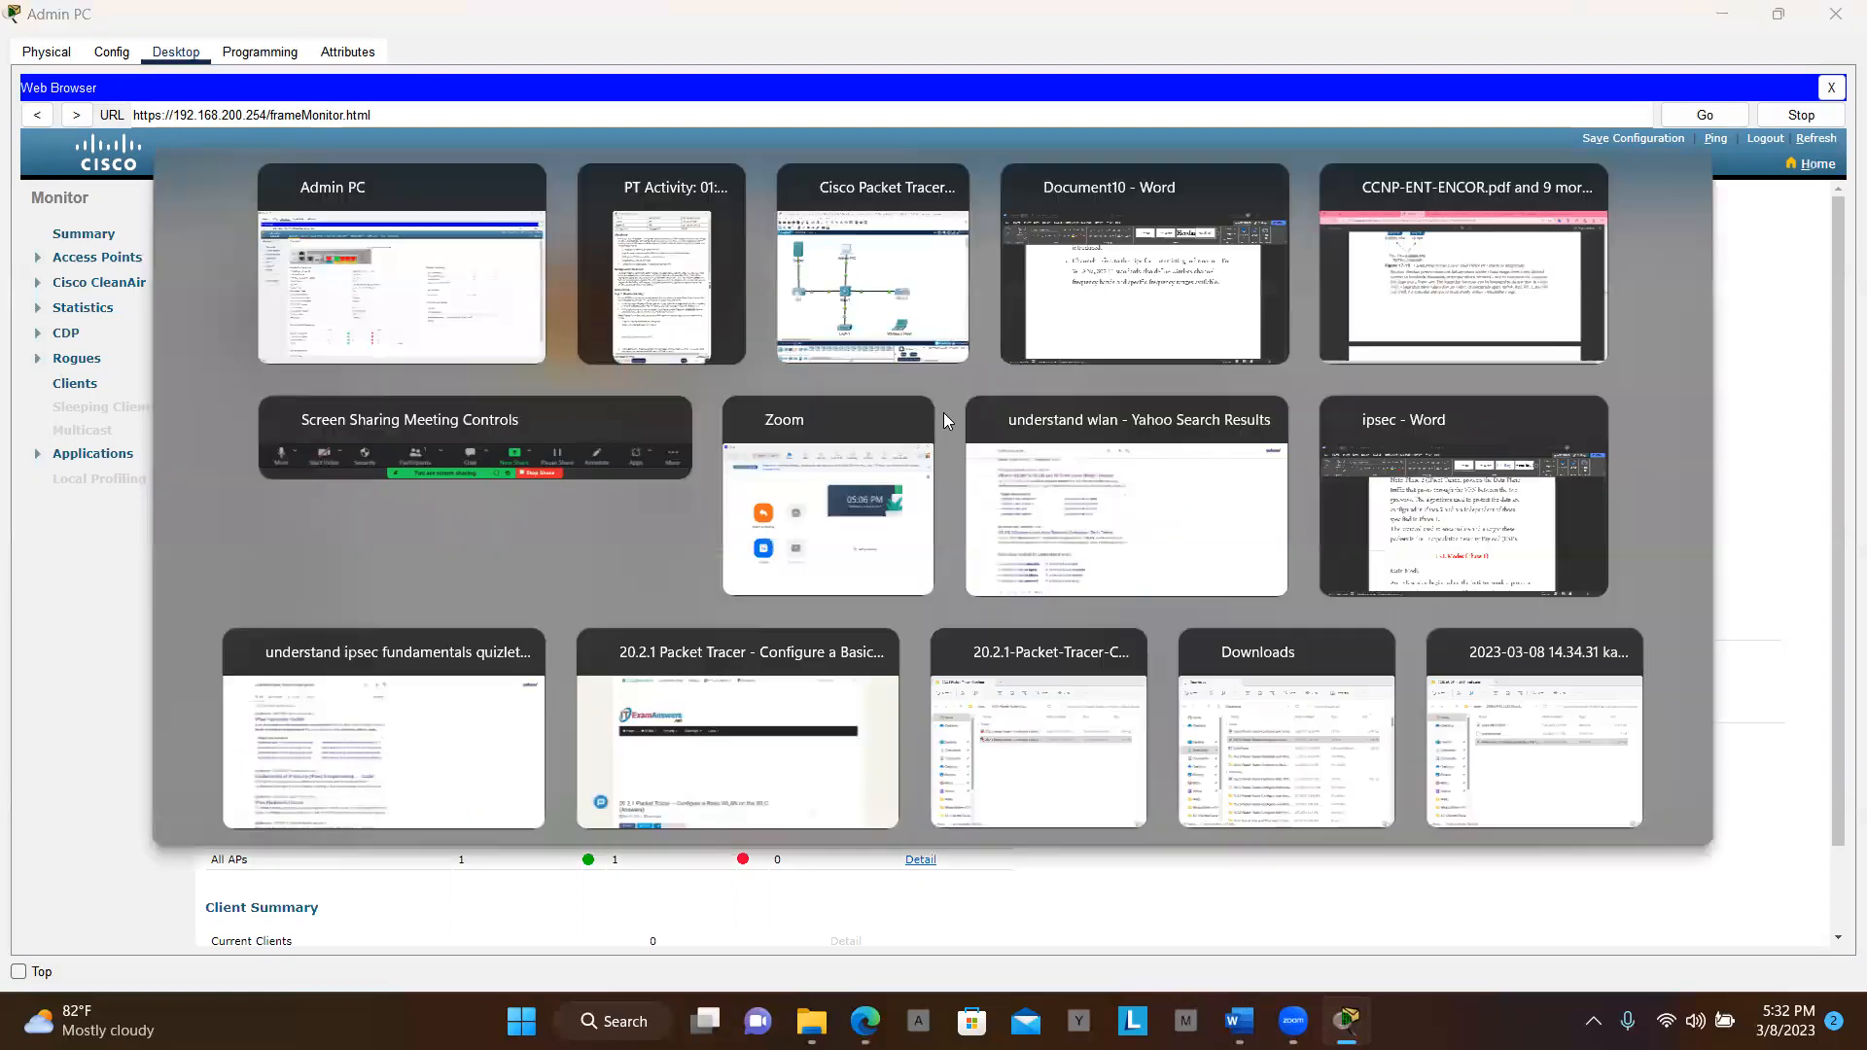
pyautogui.scroll(-3, 1524, 553)
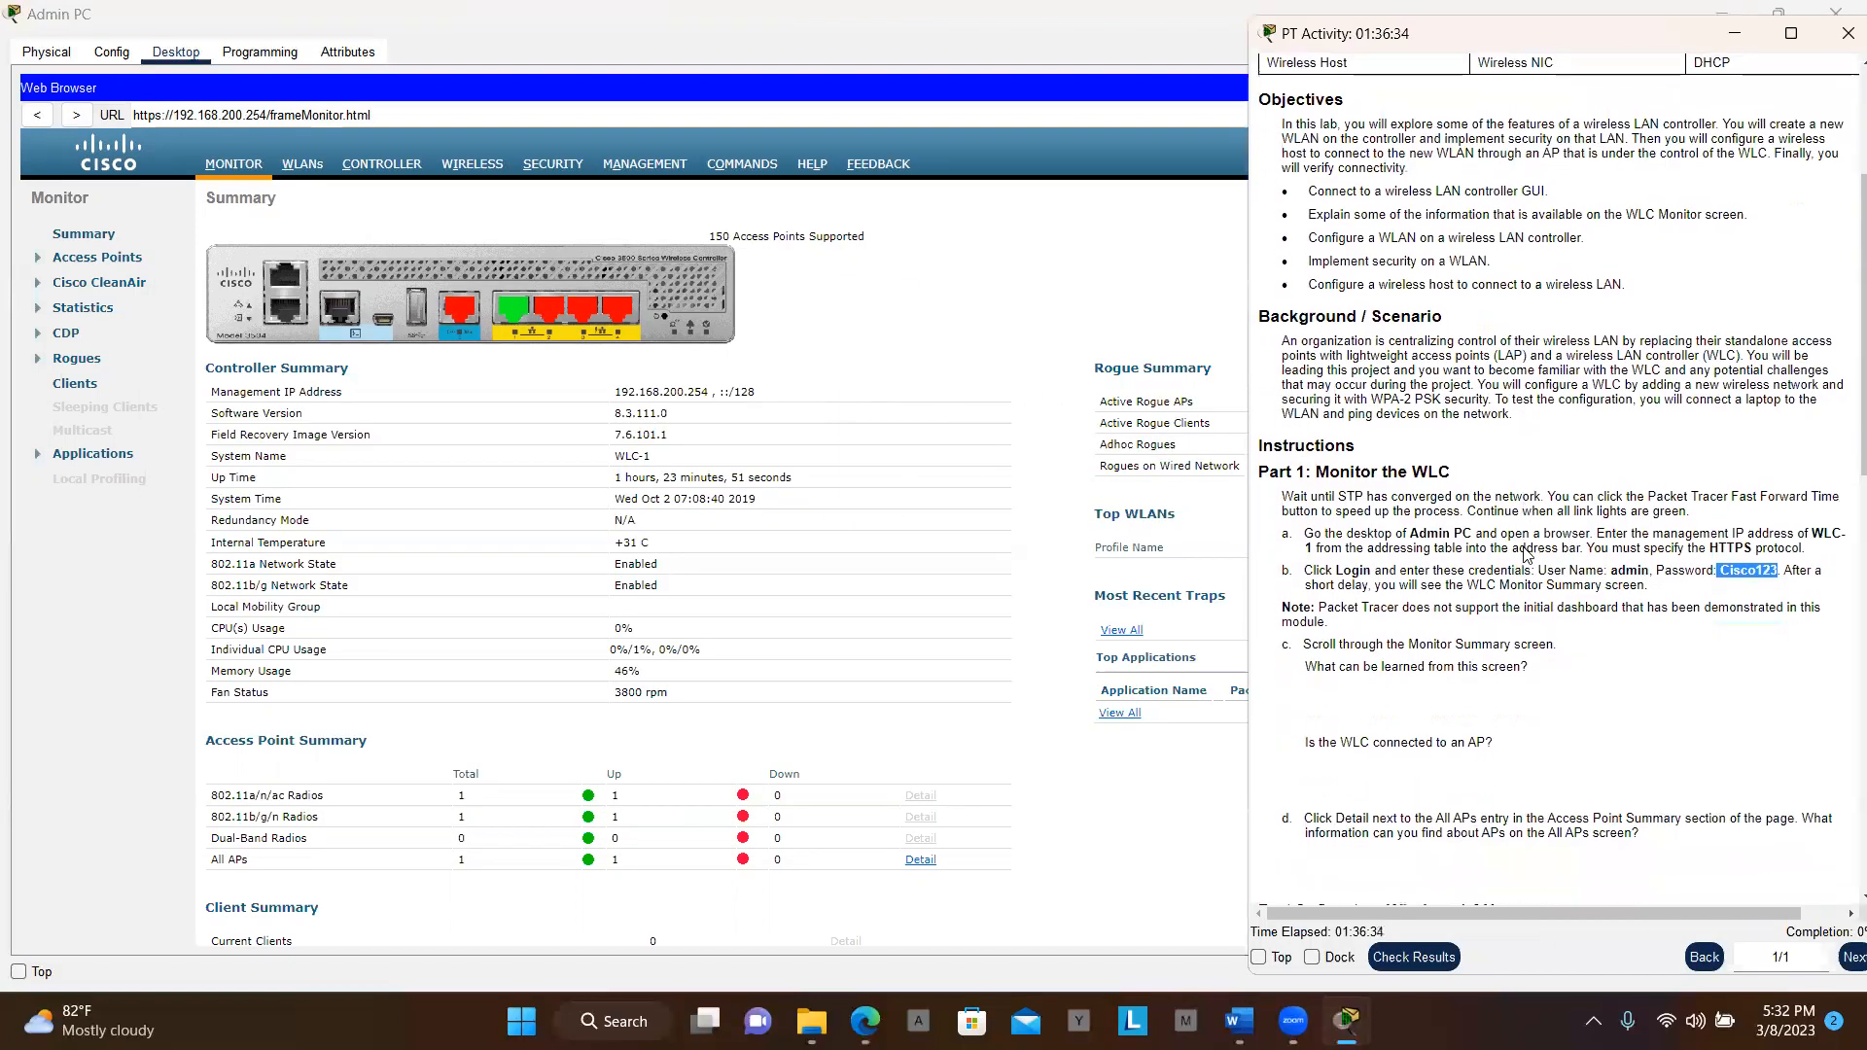
pyautogui.scroll(-1, 1524, 553)
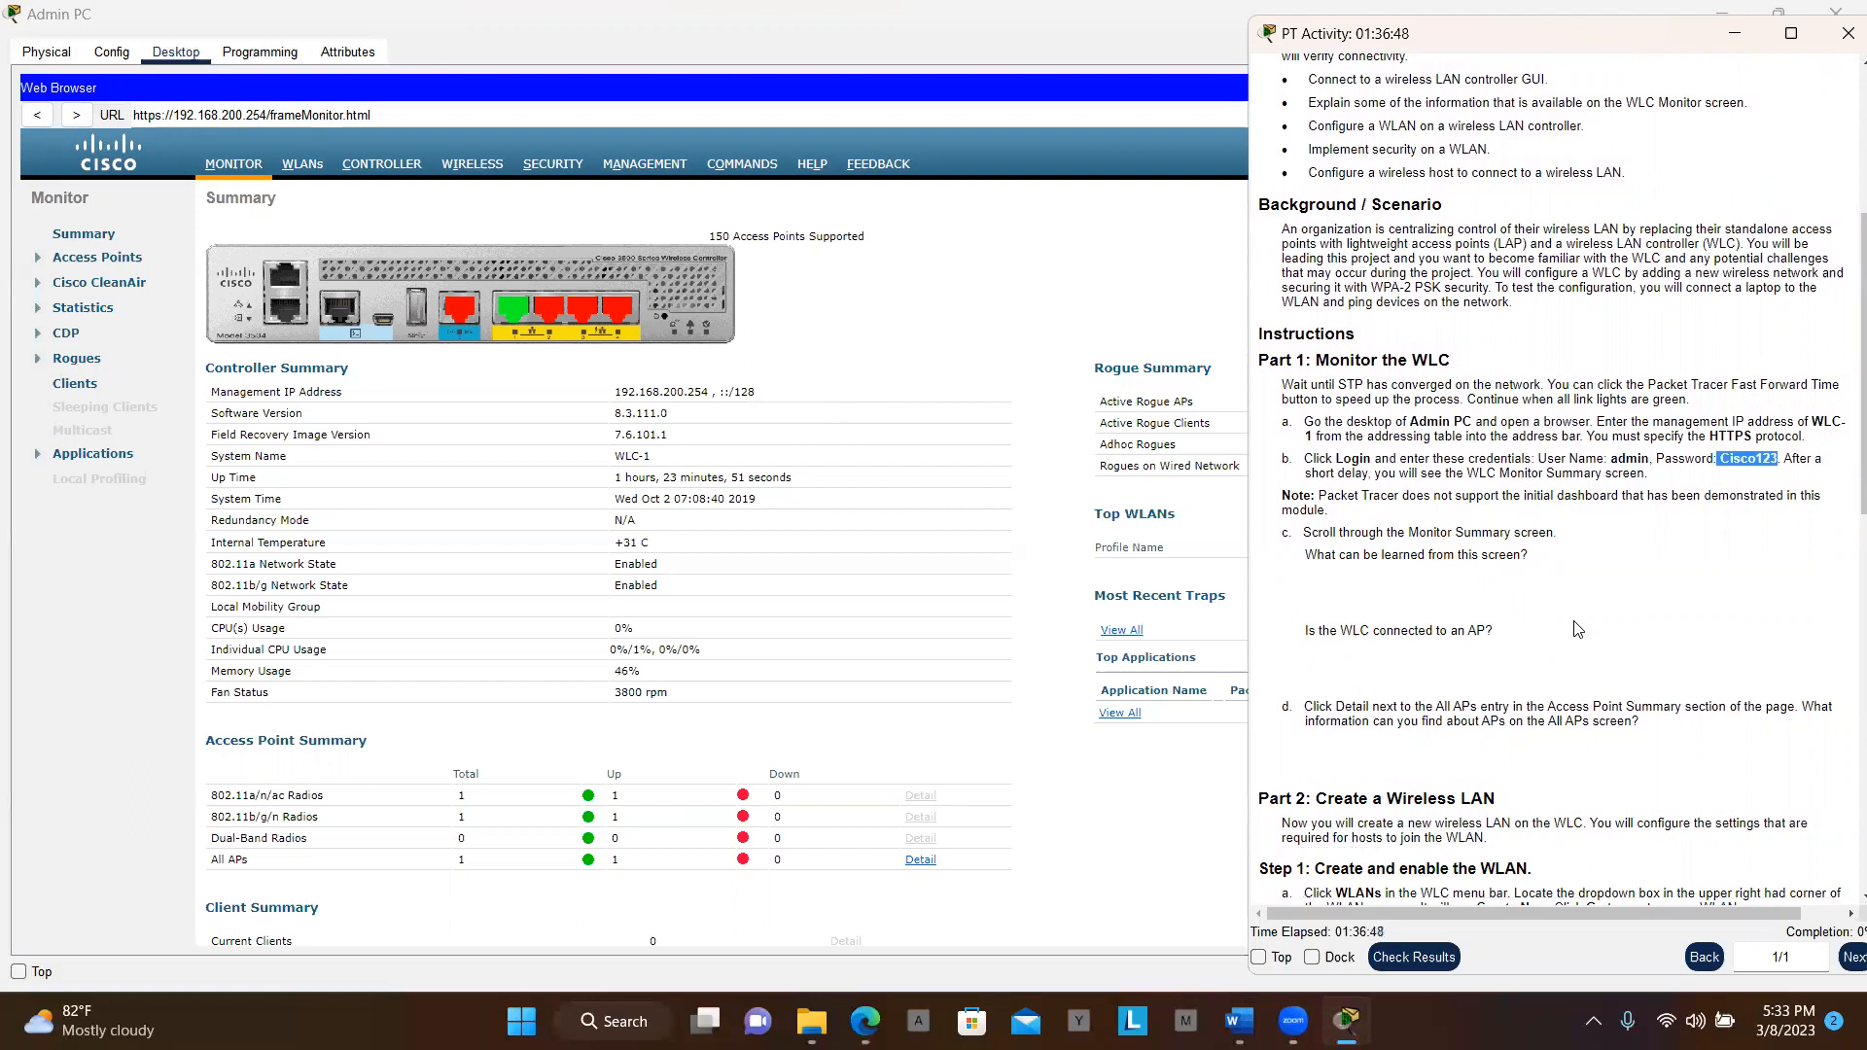
pyautogui.scroll(-3, 1578, 629)
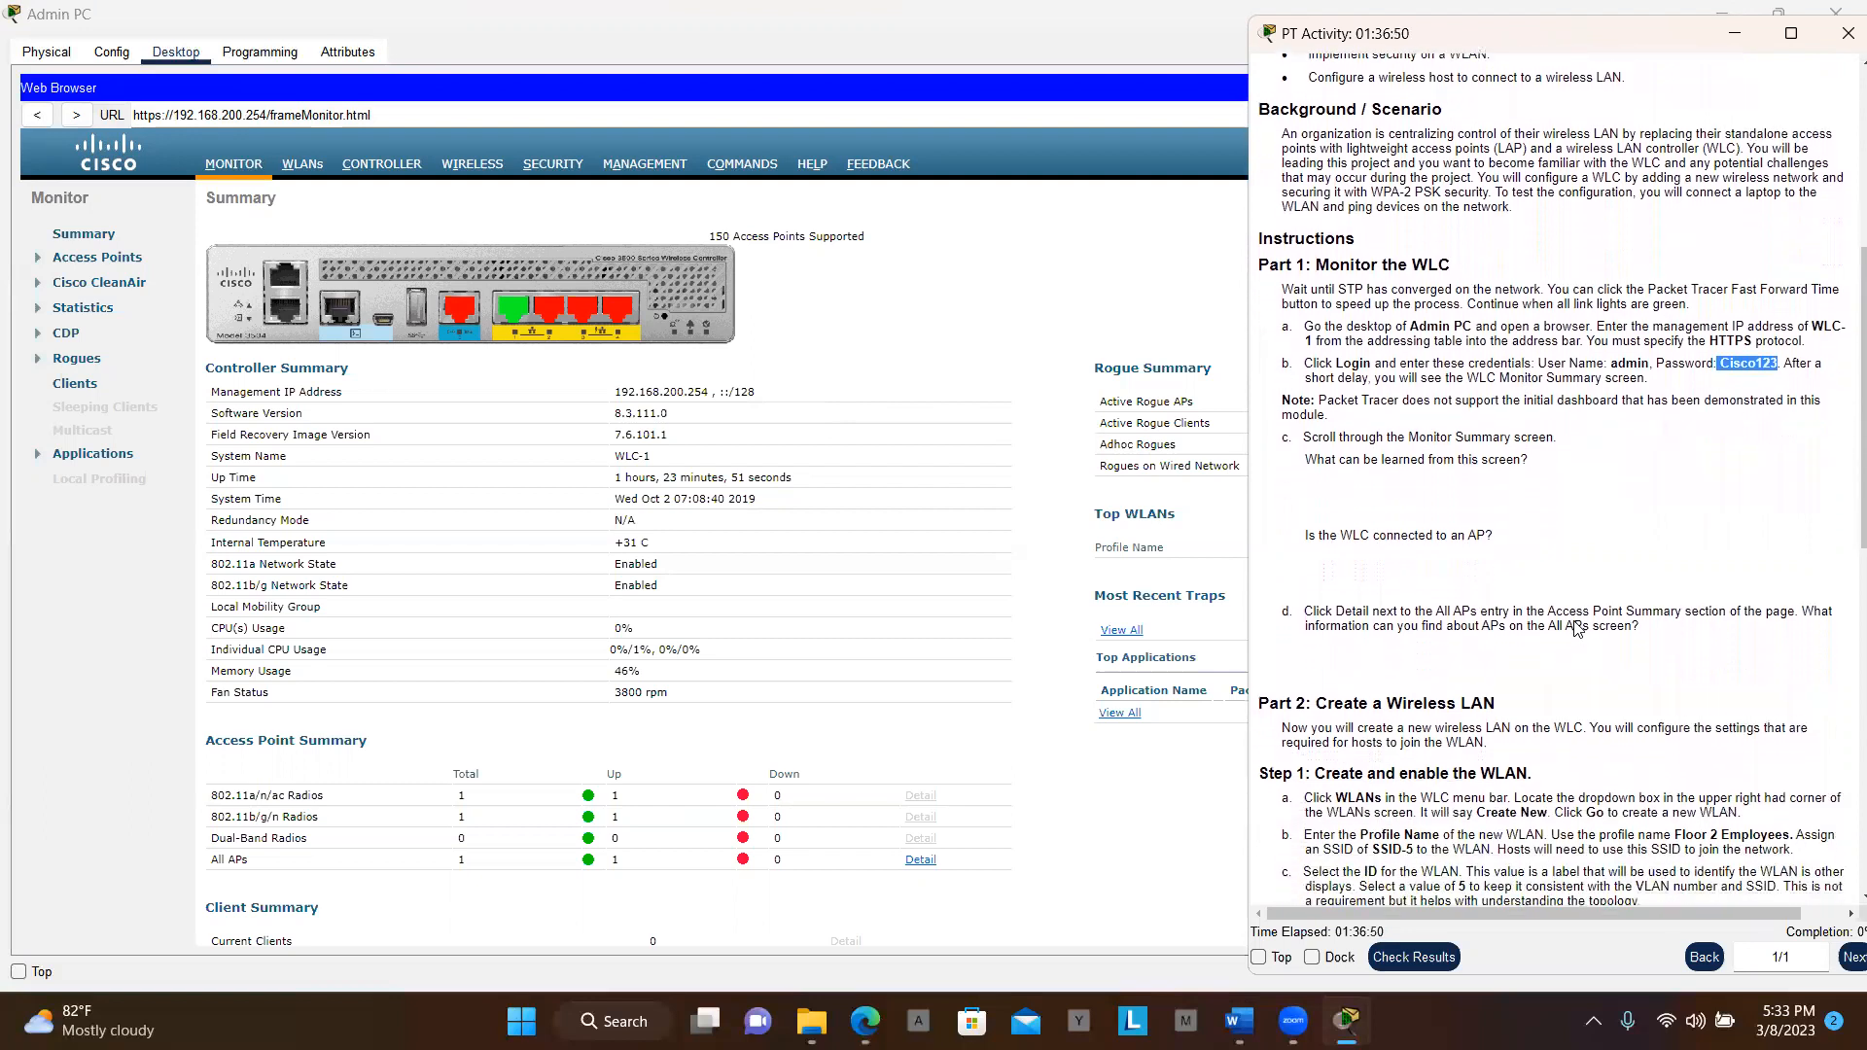
pyautogui.scroll(-1, 1578, 629)
pyautogui.scroll(-3, 1577, 630)
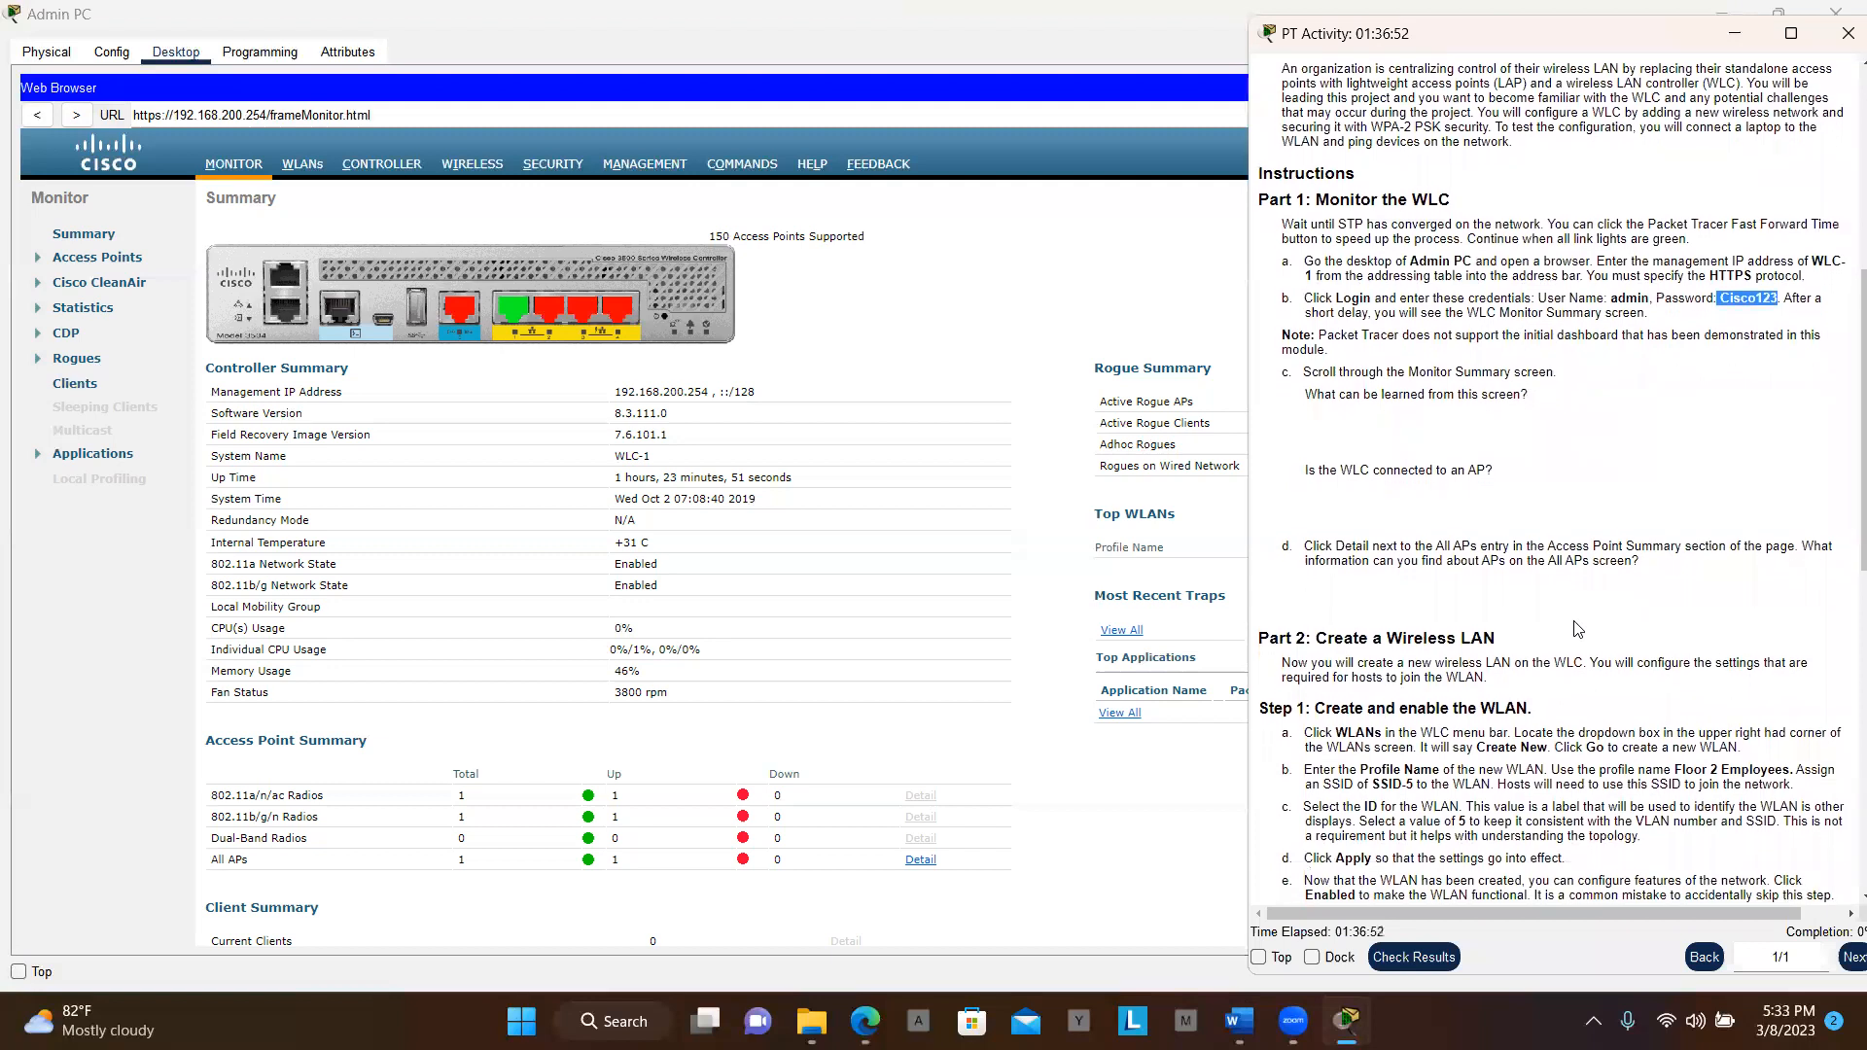
pyautogui.scroll(-5, 1578, 629)
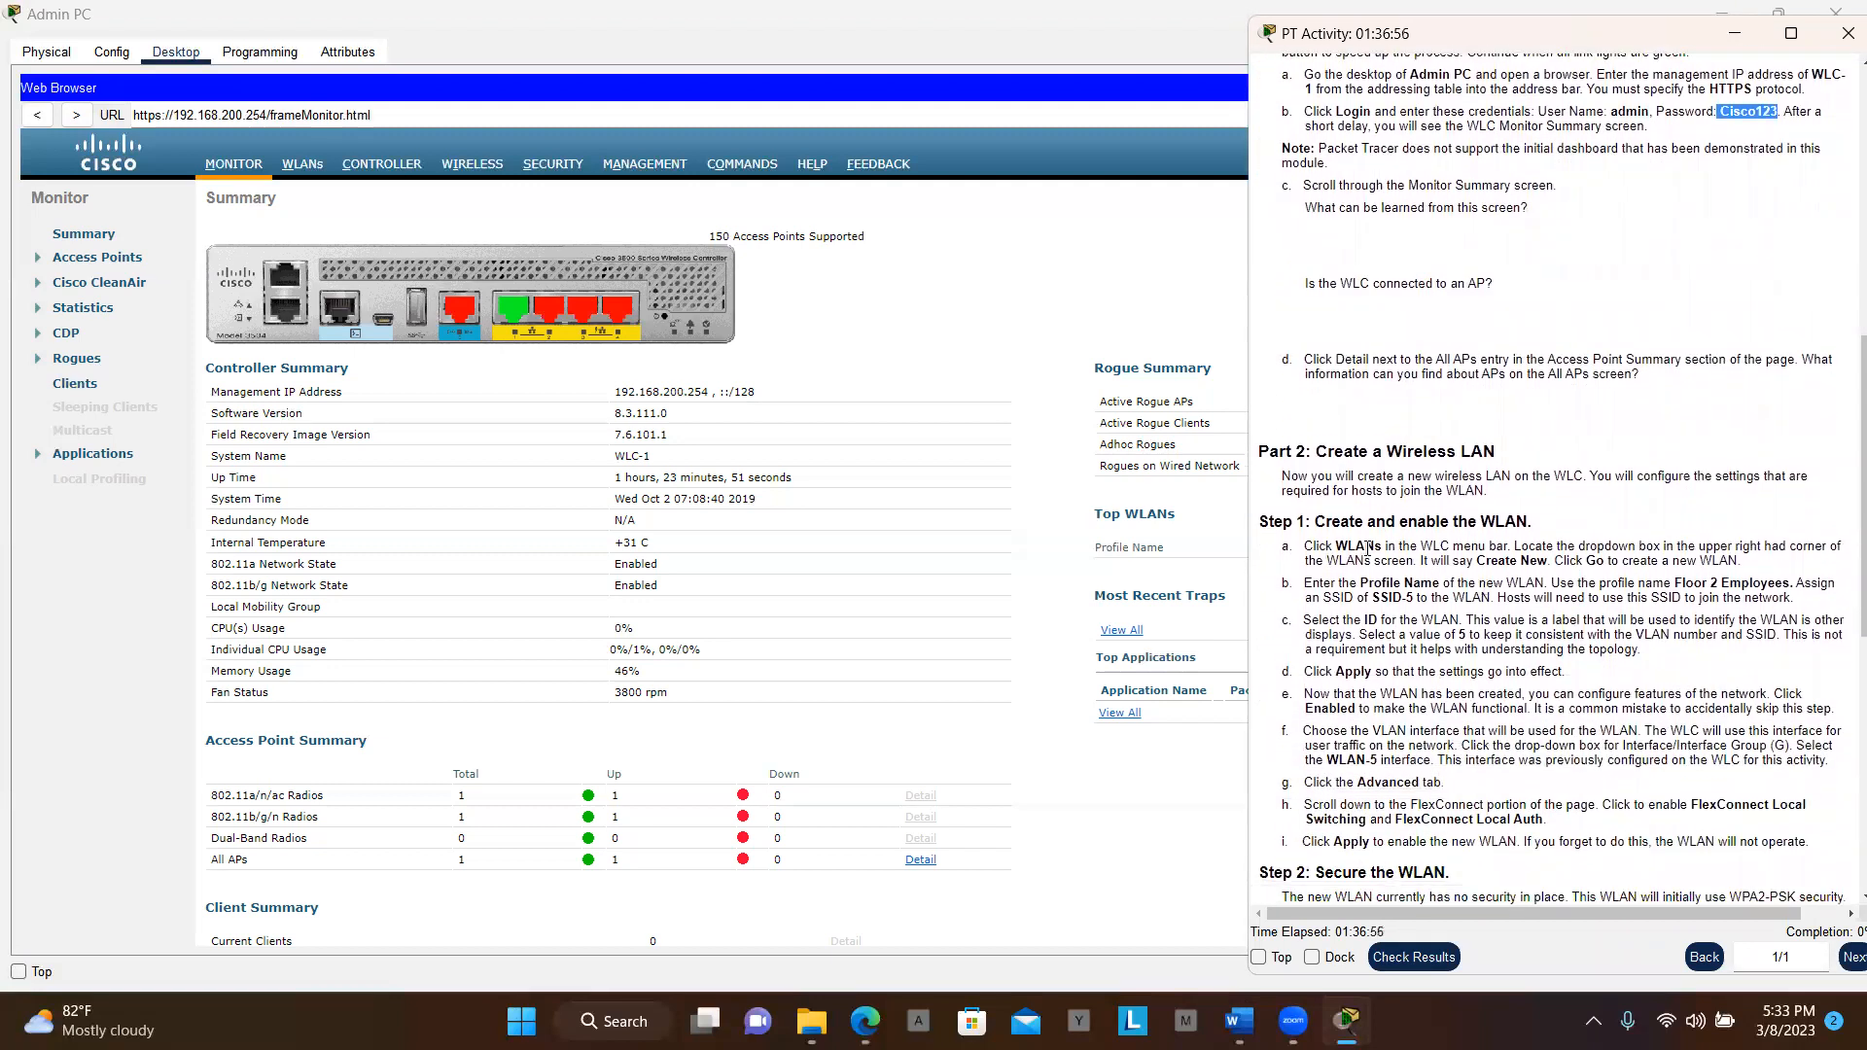
pyautogui.click(298, 171)
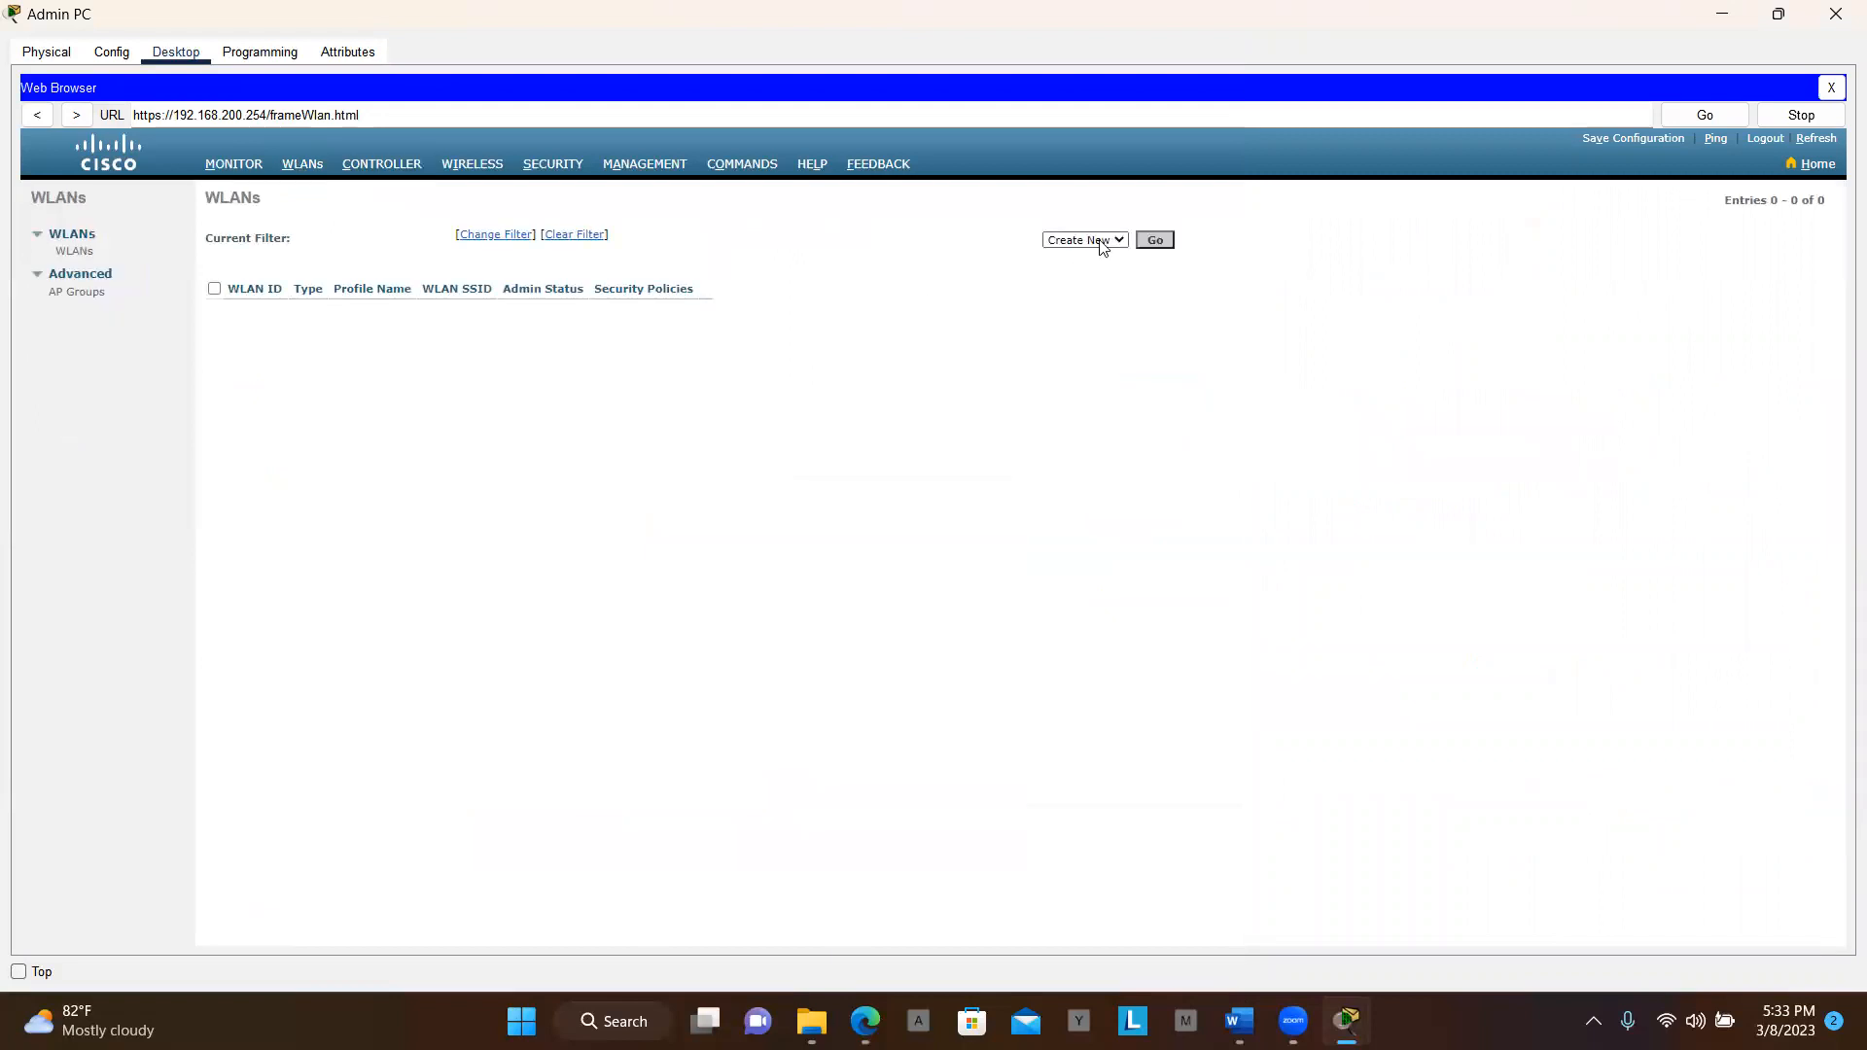
# Start a new WLAN and paste 'Floor 2 Employees' as its profile name
pyautogui.click(1156, 240)
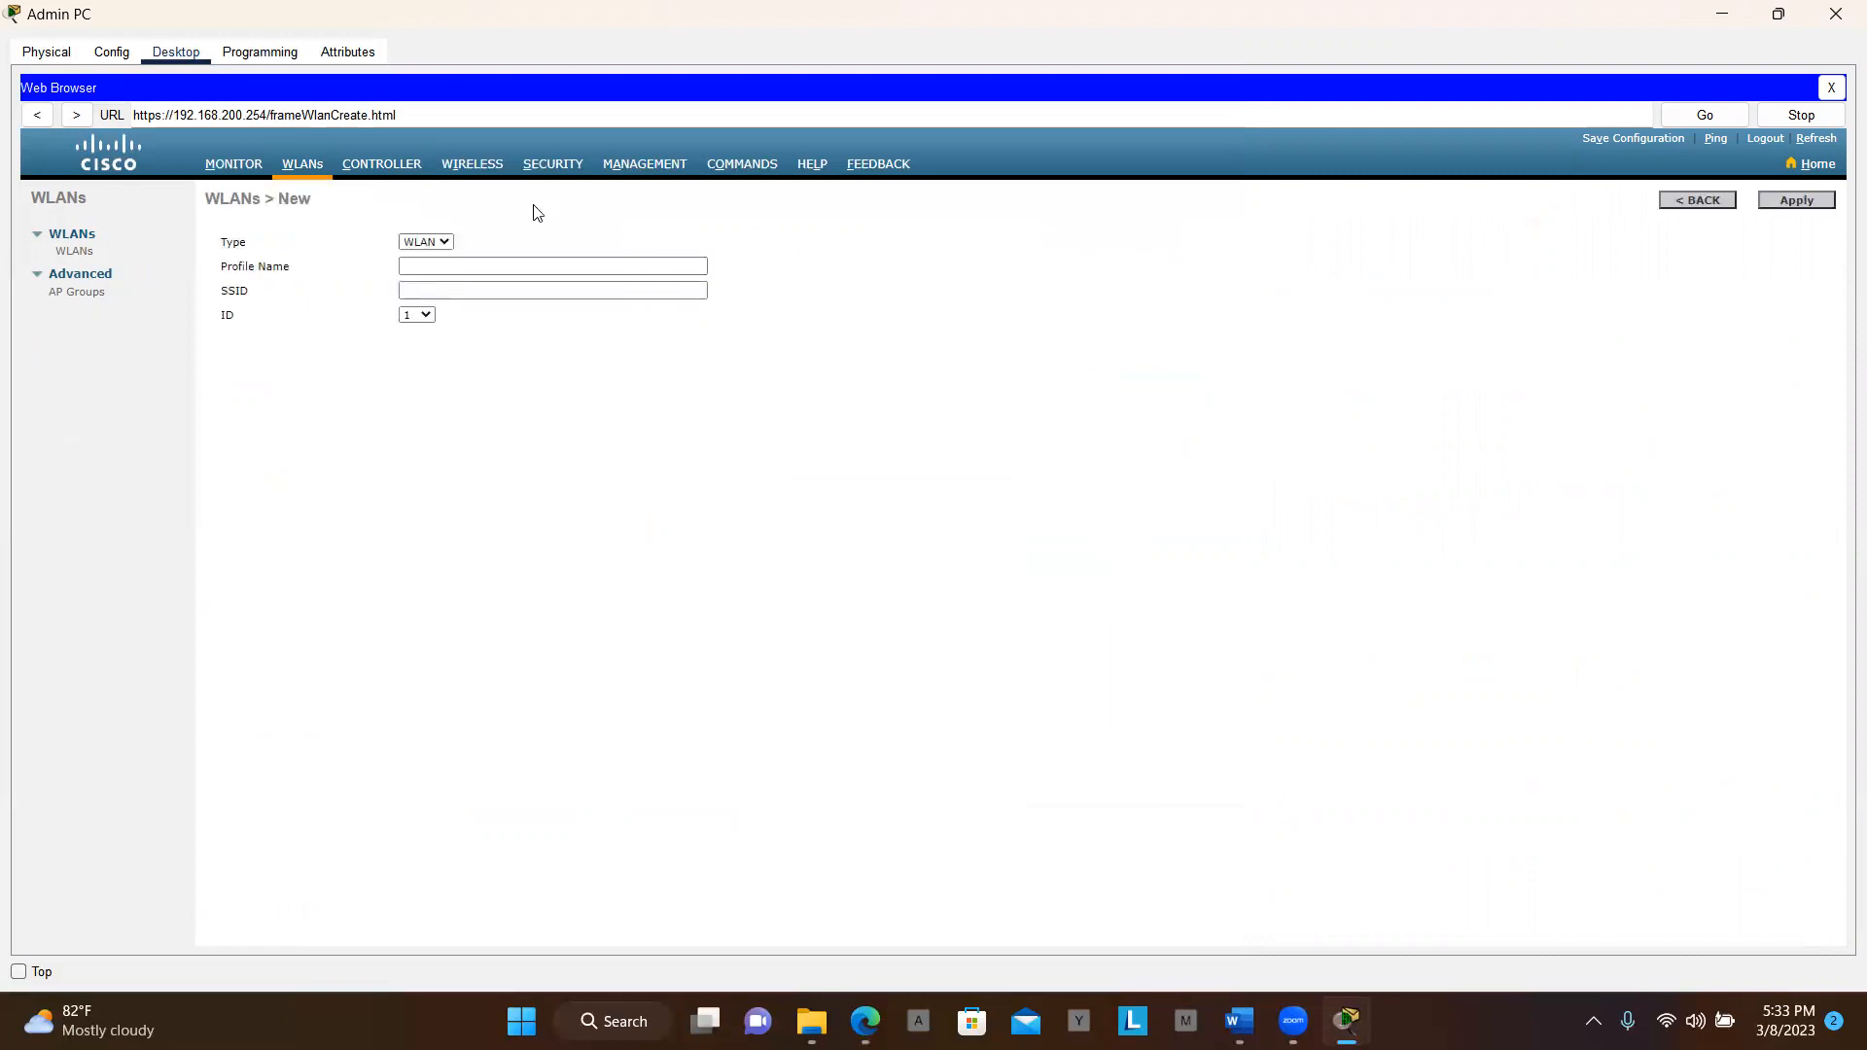
pyautogui.click(464, 264)
pyautogui.click(440, 243)
pyautogui.click(448, 259)
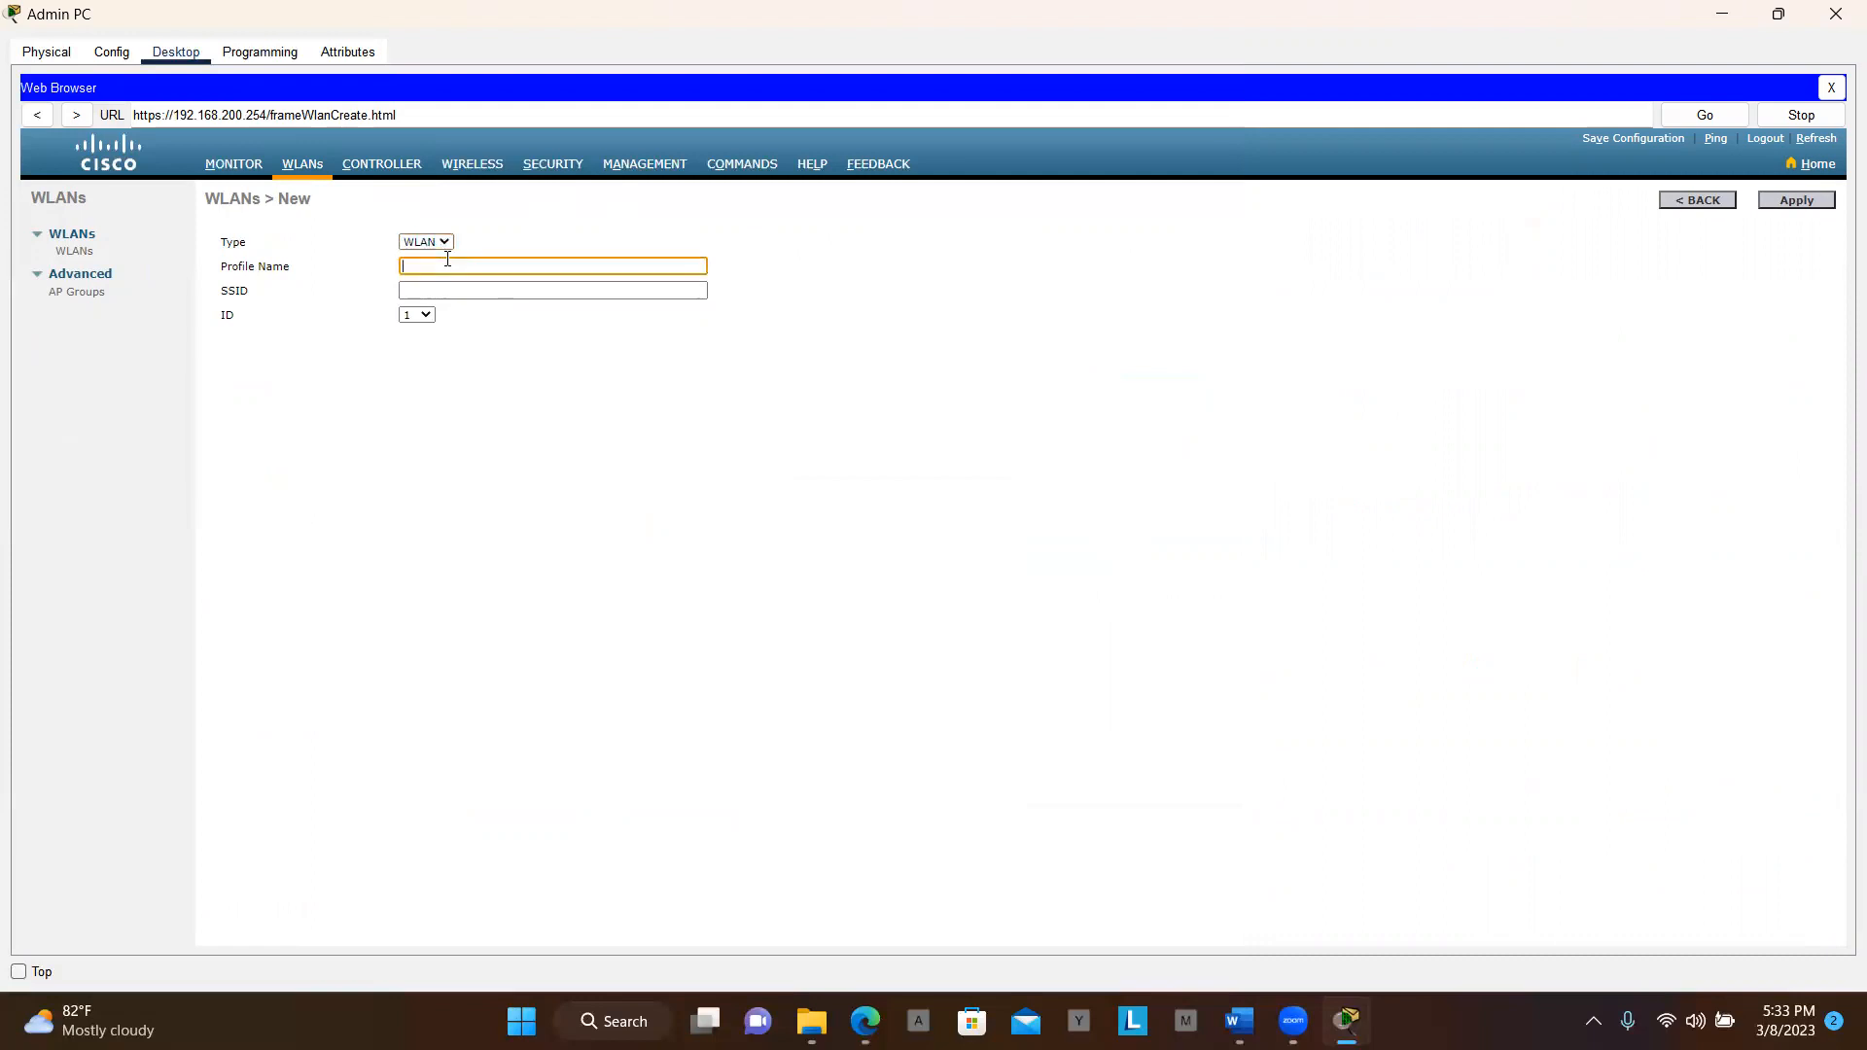
pyautogui.hotkey('alt', 'Tab')
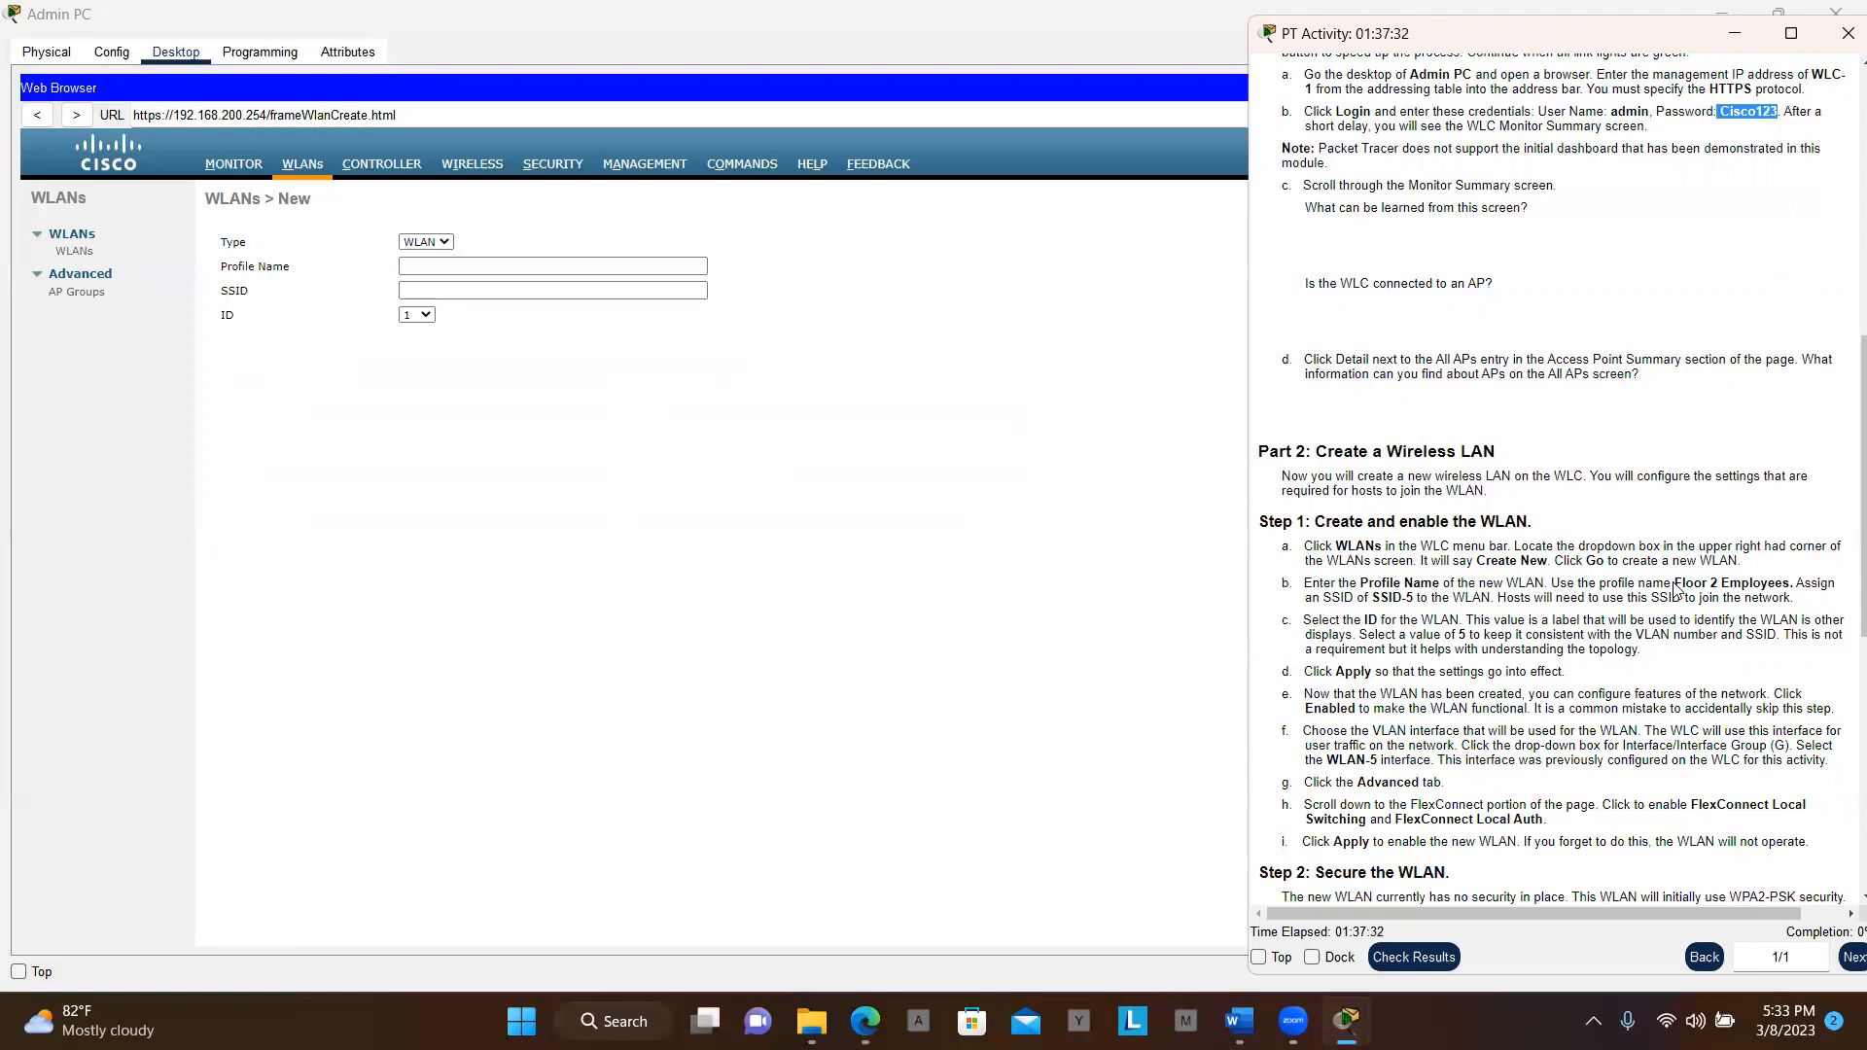
pyautogui.moveTo(1675, 586); pyautogui.dragTo(1791, 587)
pyautogui.hotkey('ctrl', 'c')
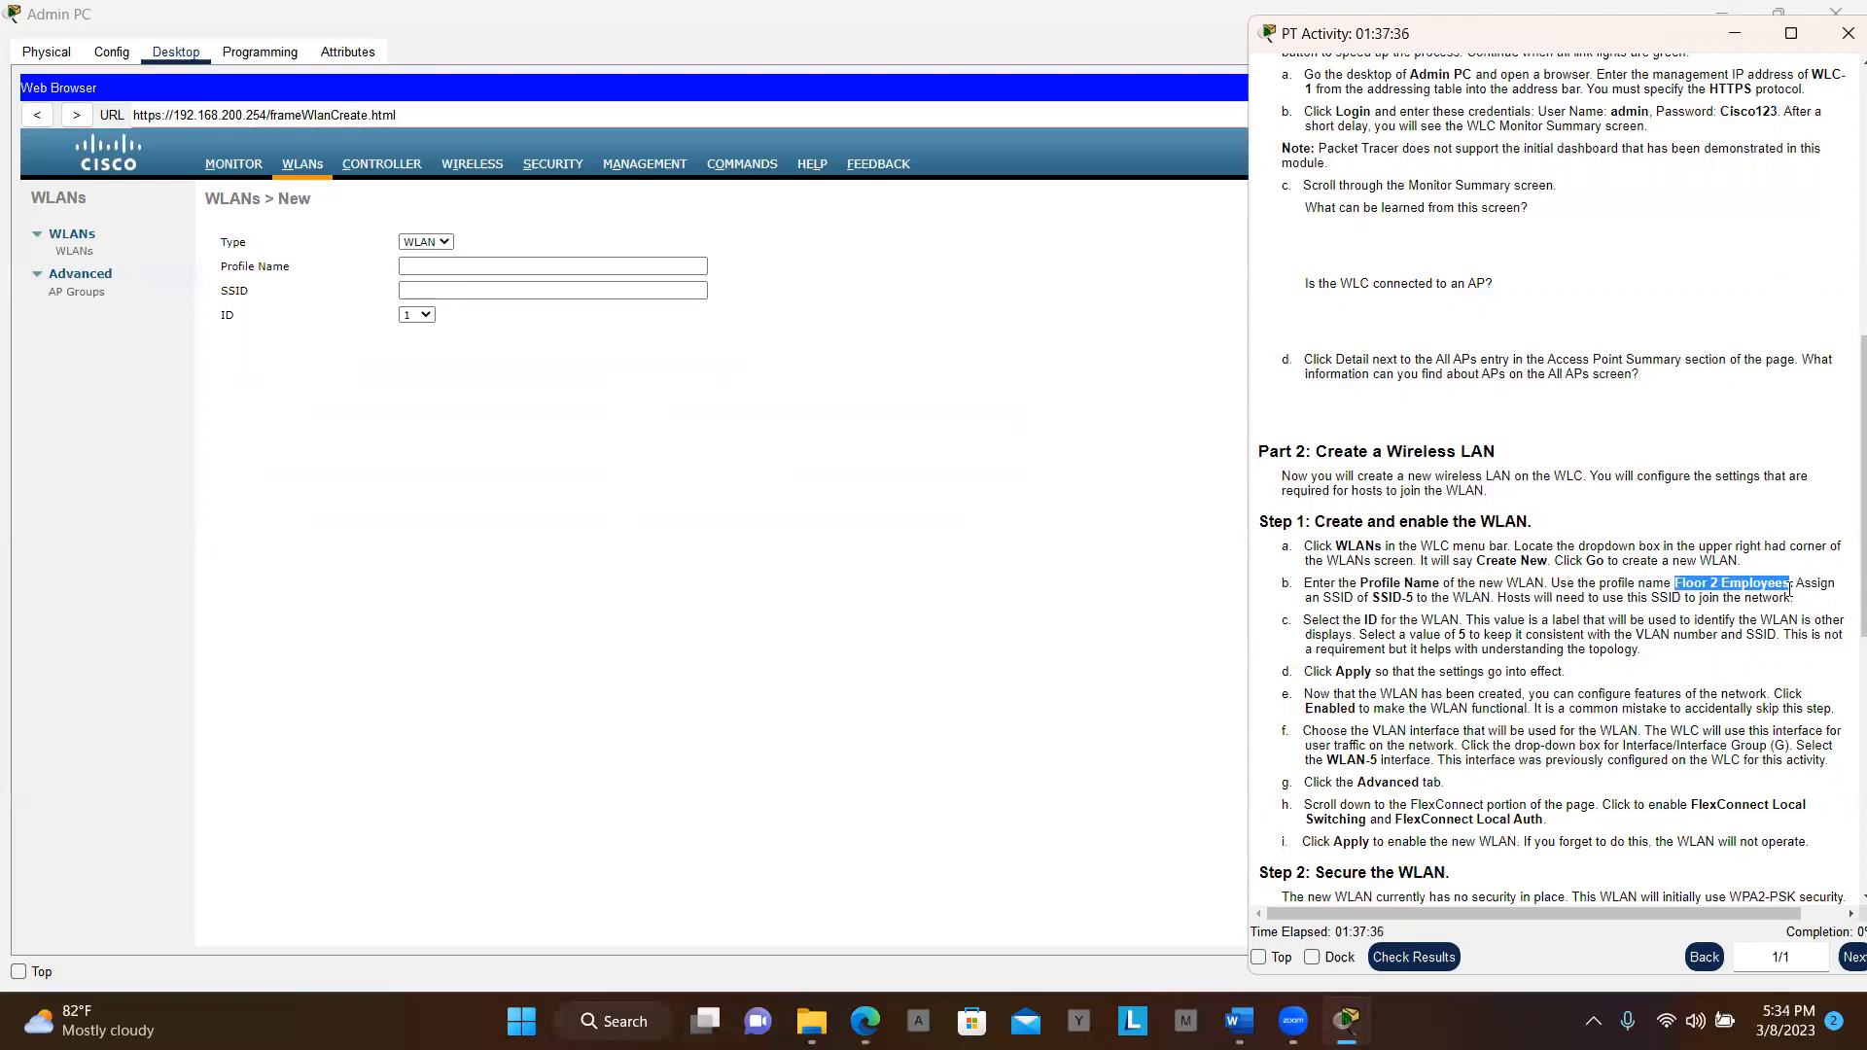
pyautogui.click(650, 265)
pyautogui.click(649, 265)
pyautogui.hotkey('ctrl', 'v')
# Set the SSID to 'SSID-5' and WLAN ID to 5, then apply
pyautogui.hotkey('alt', 'Tab')
pyautogui.moveTo(1373, 598); pyautogui.dragTo(1415, 595)
pyautogui.hotkey('ctrl', 'c')
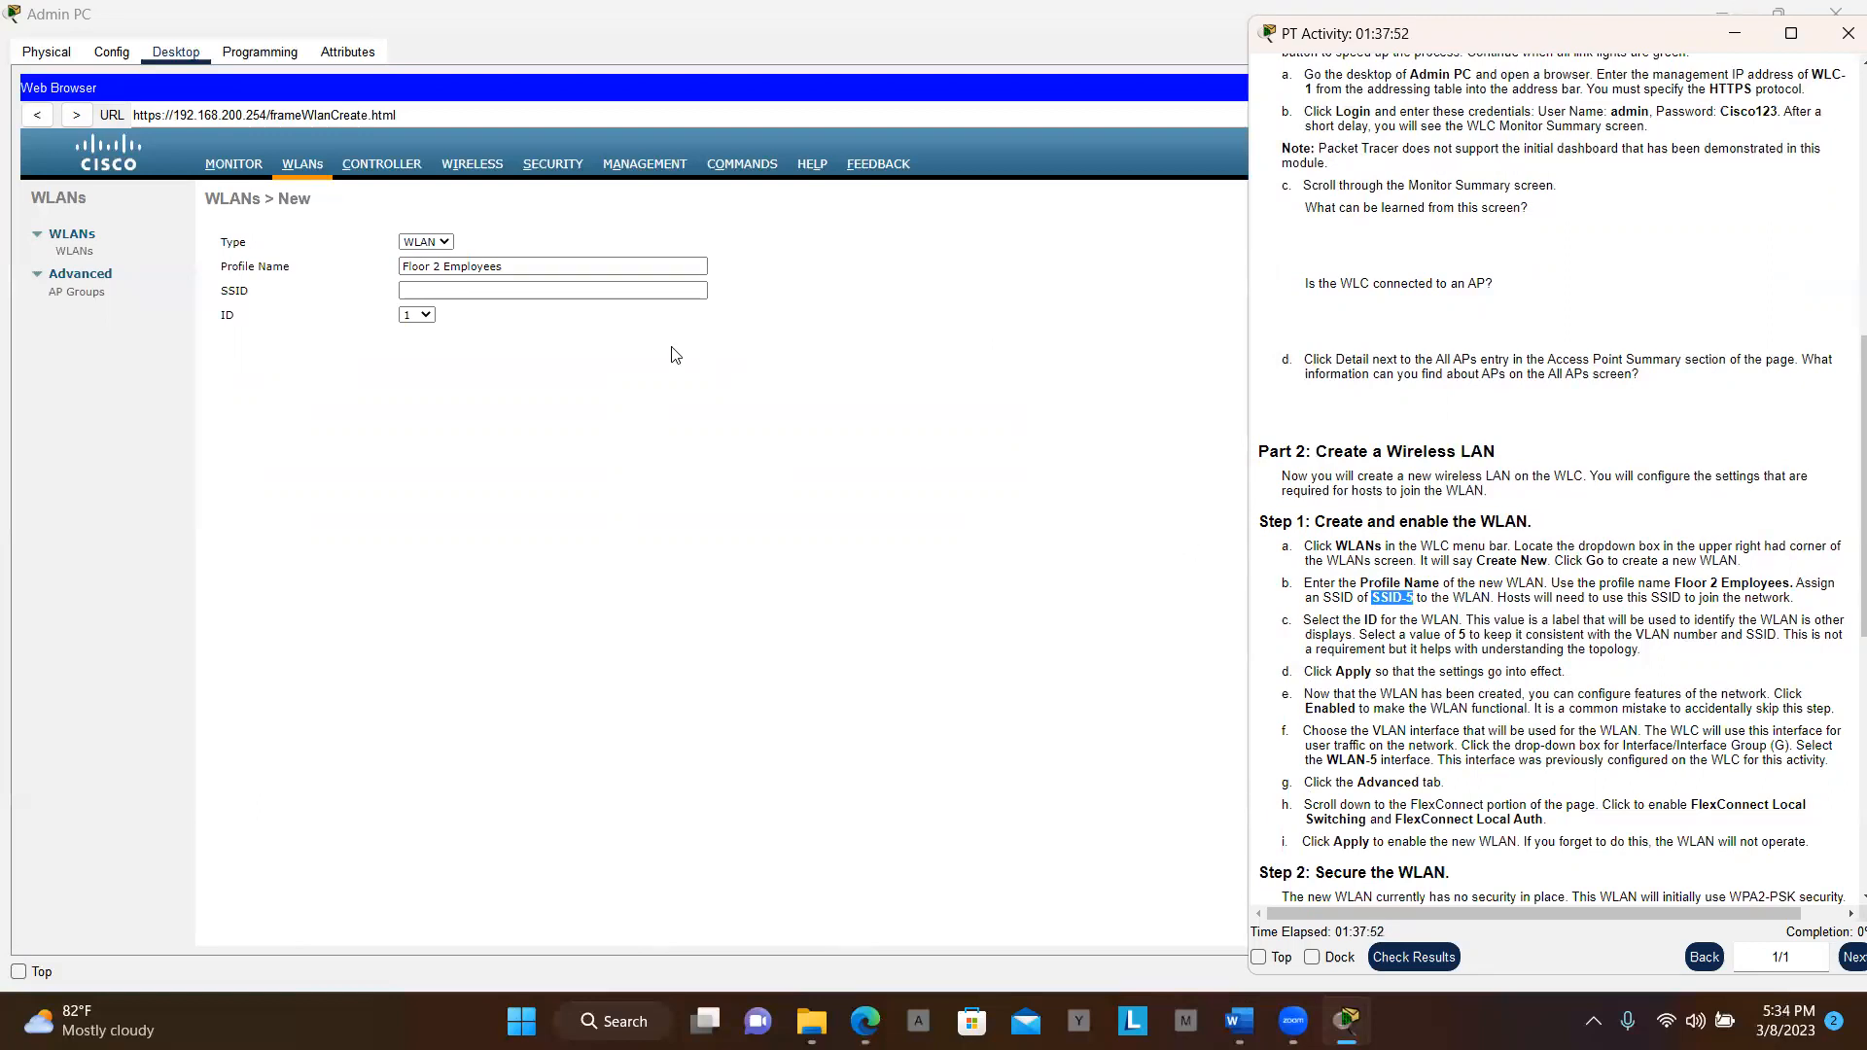
pyautogui.click(627, 289)
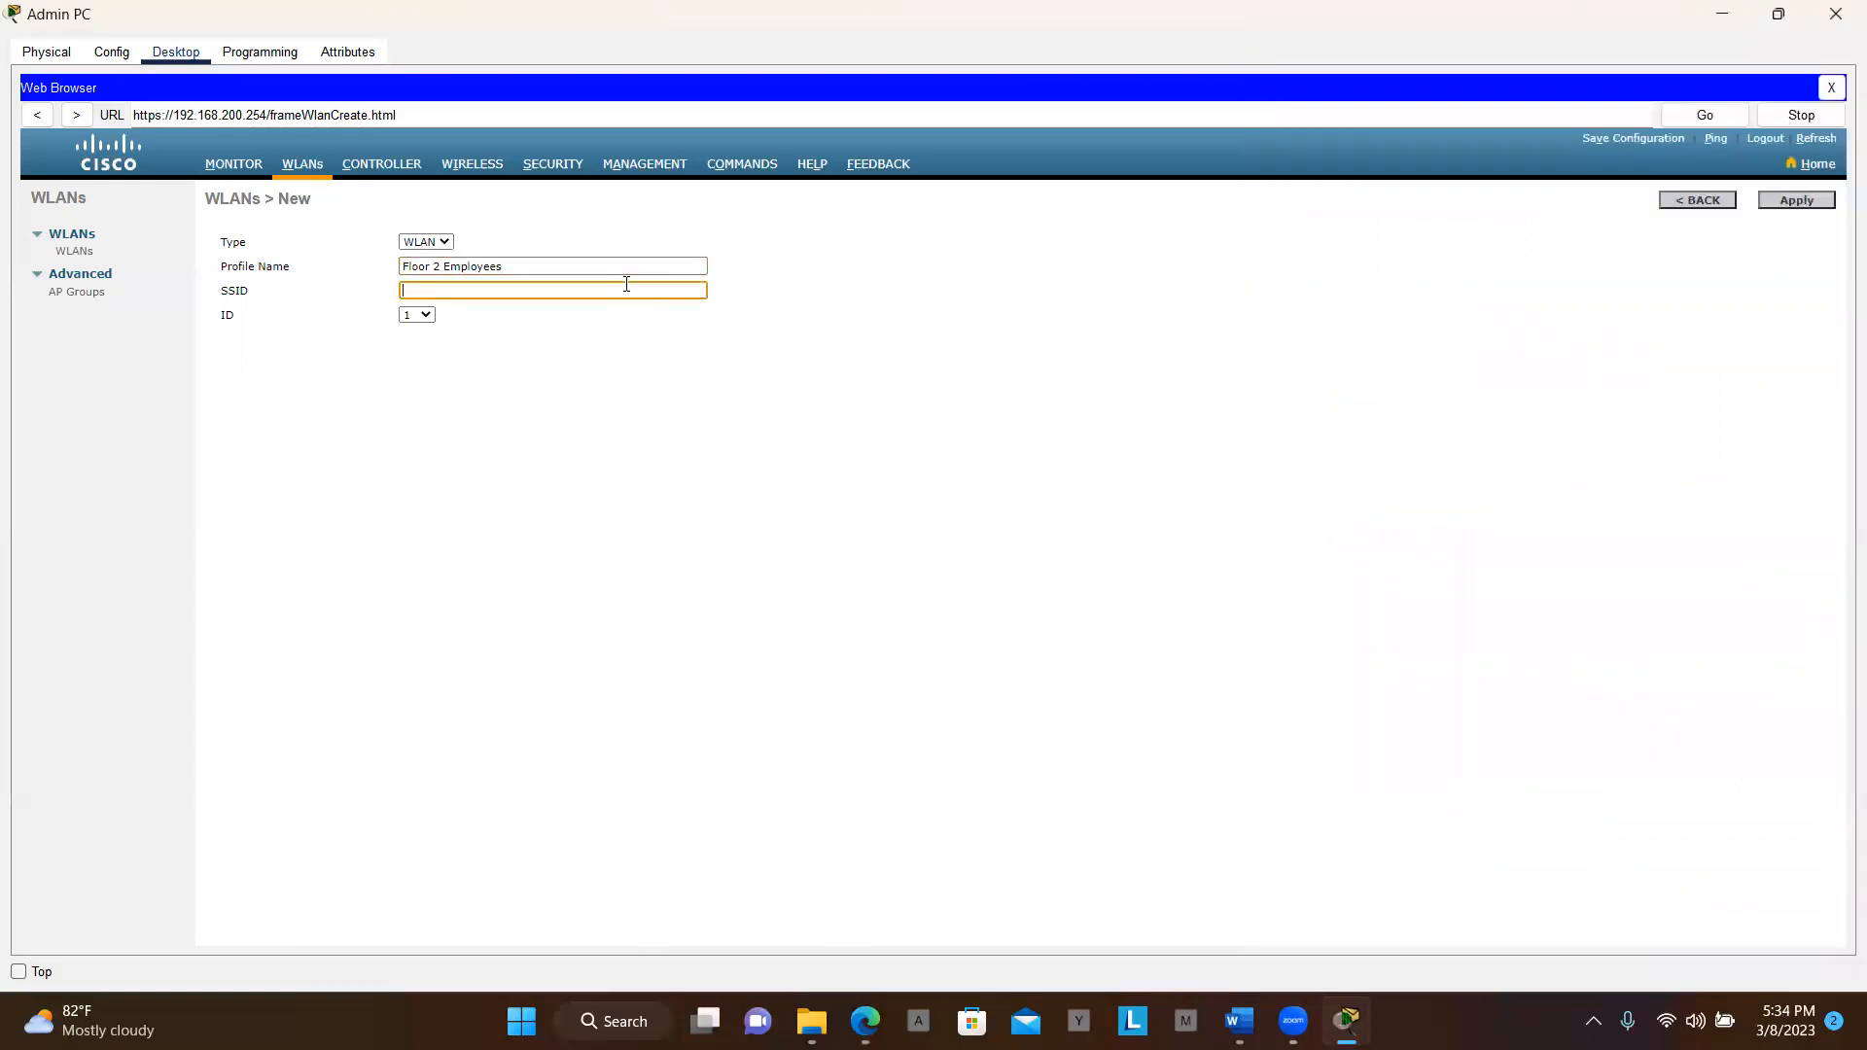
pyautogui.hotkey('ctrl', 'v')
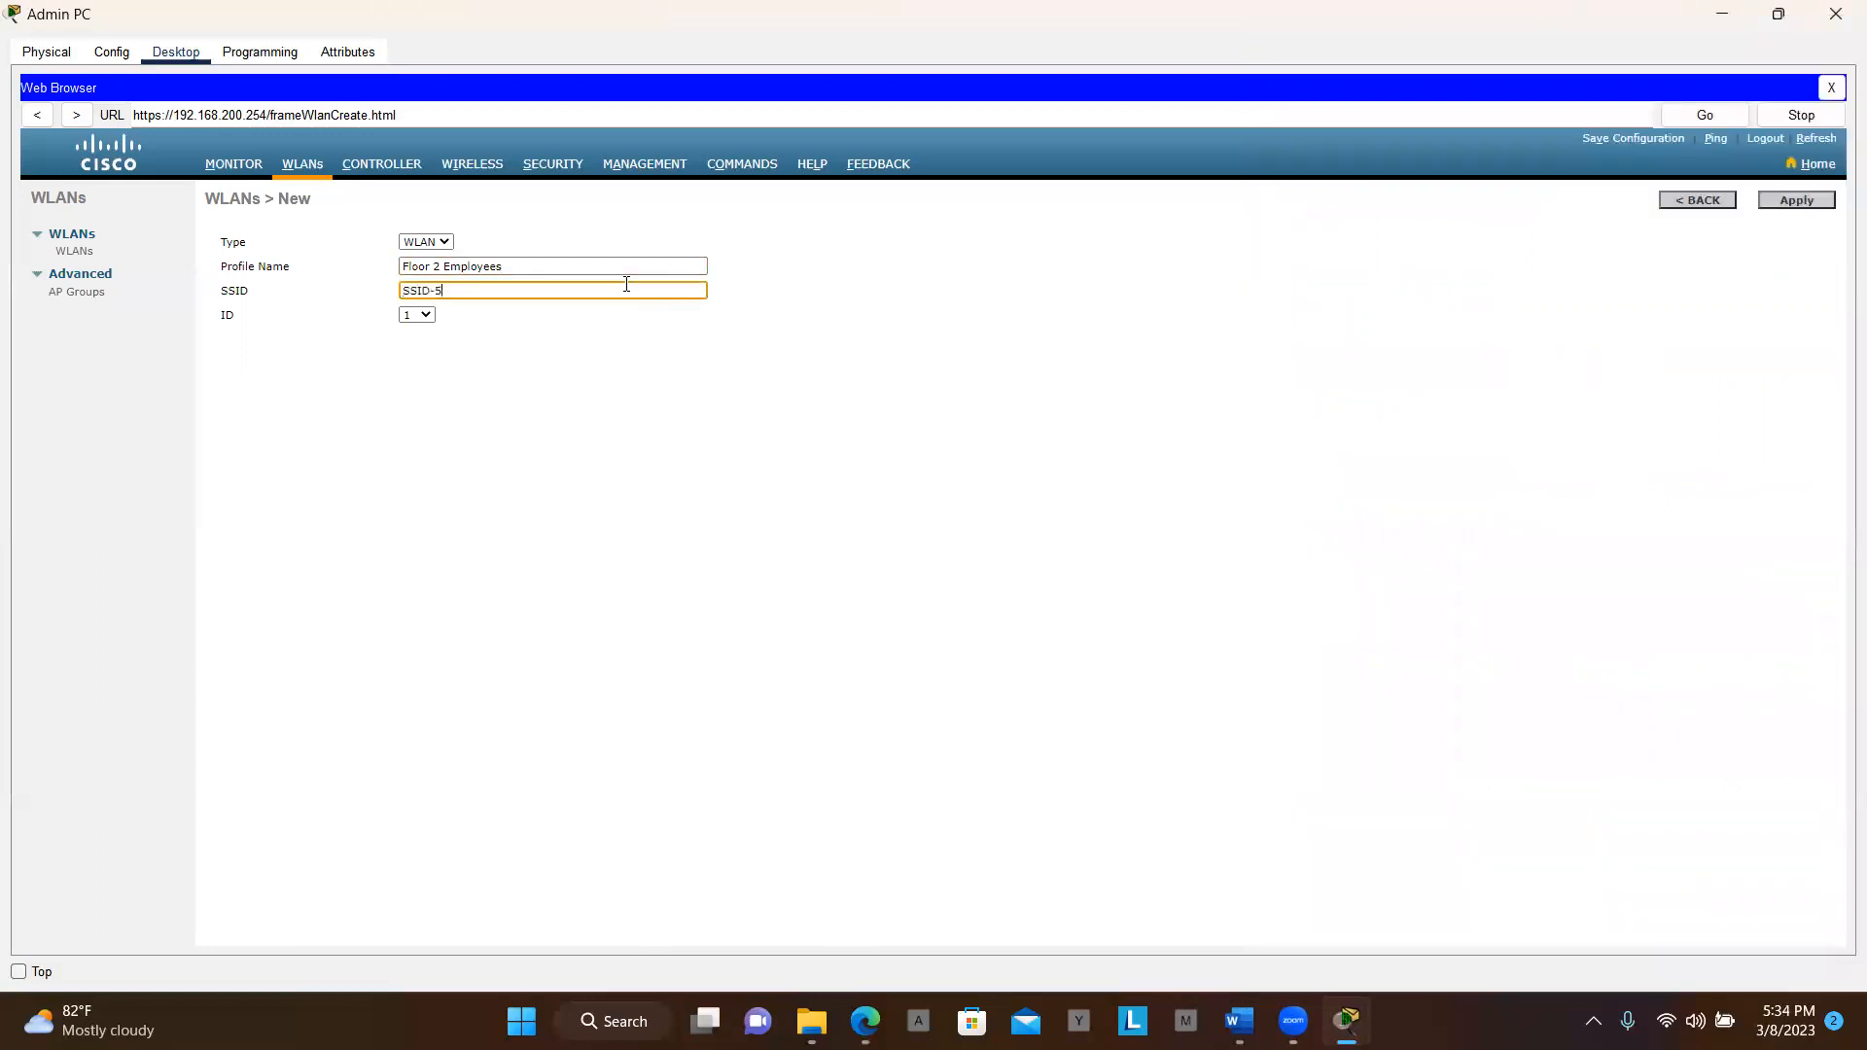
pyautogui.click(428, 314)
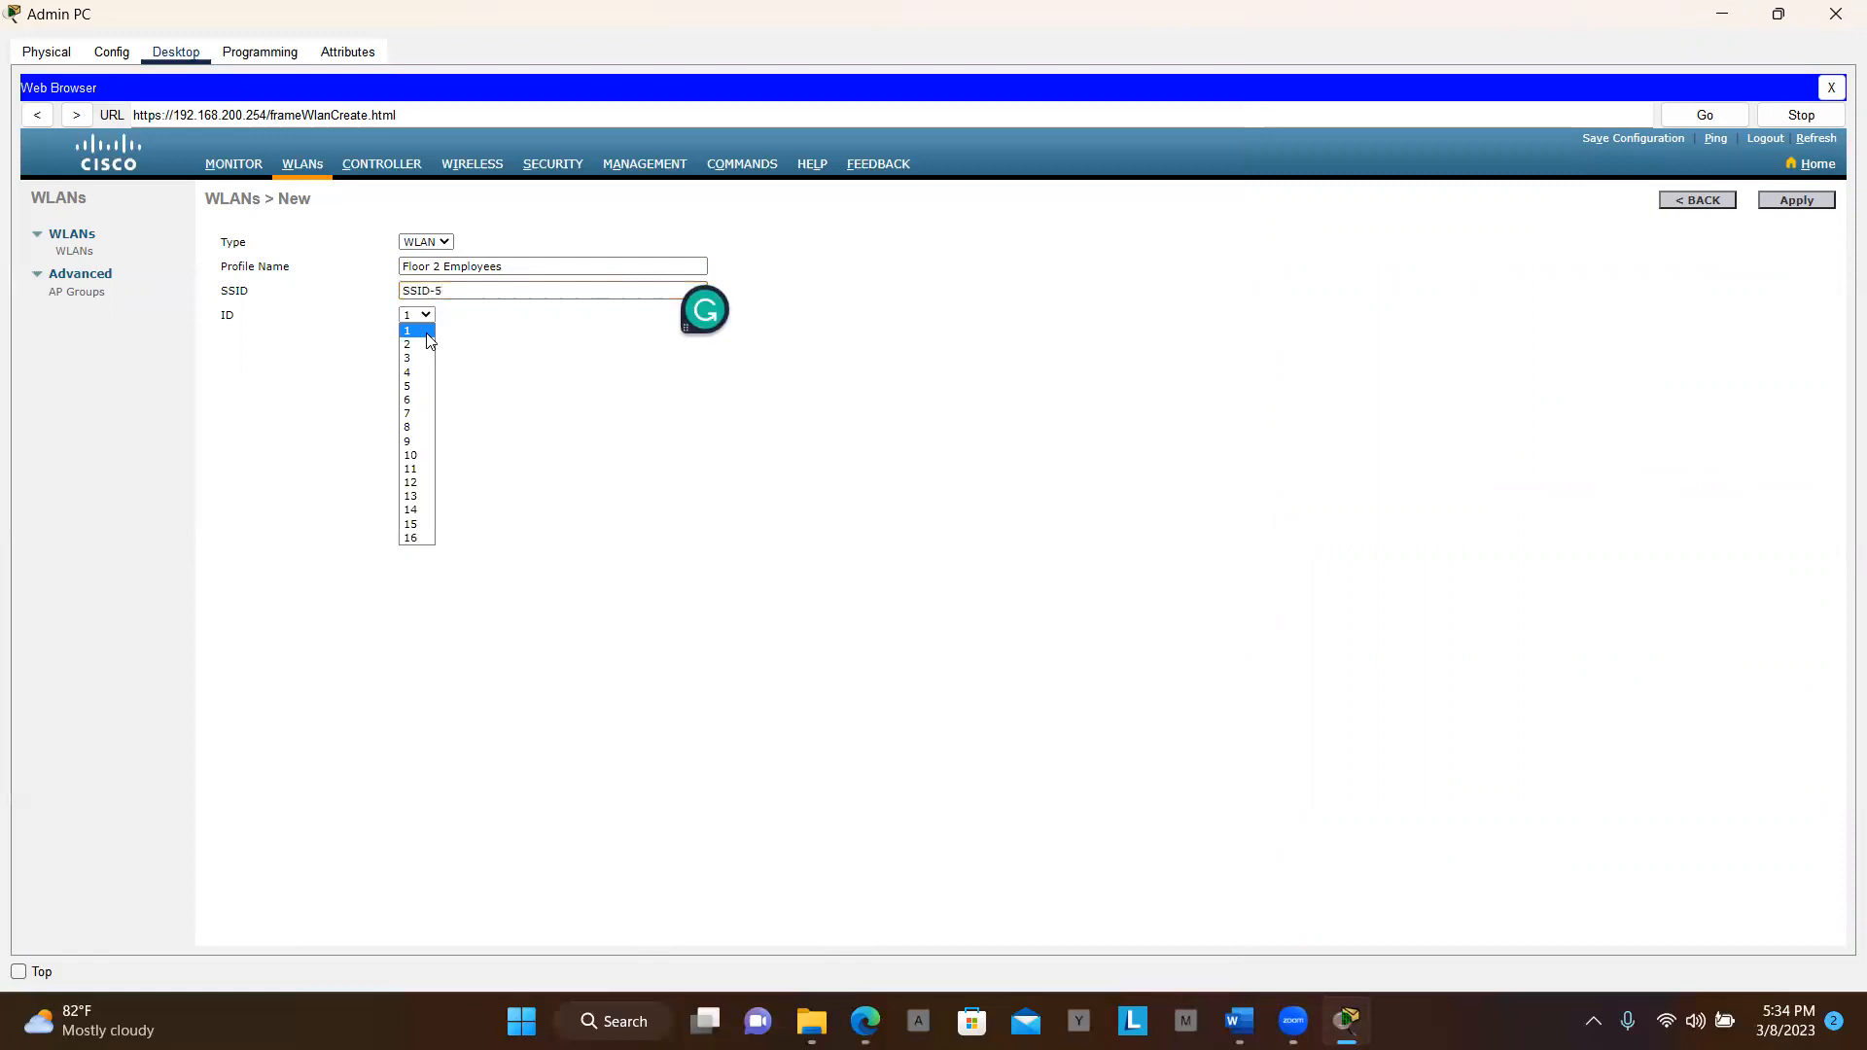
pyautogui.click(429, 387)
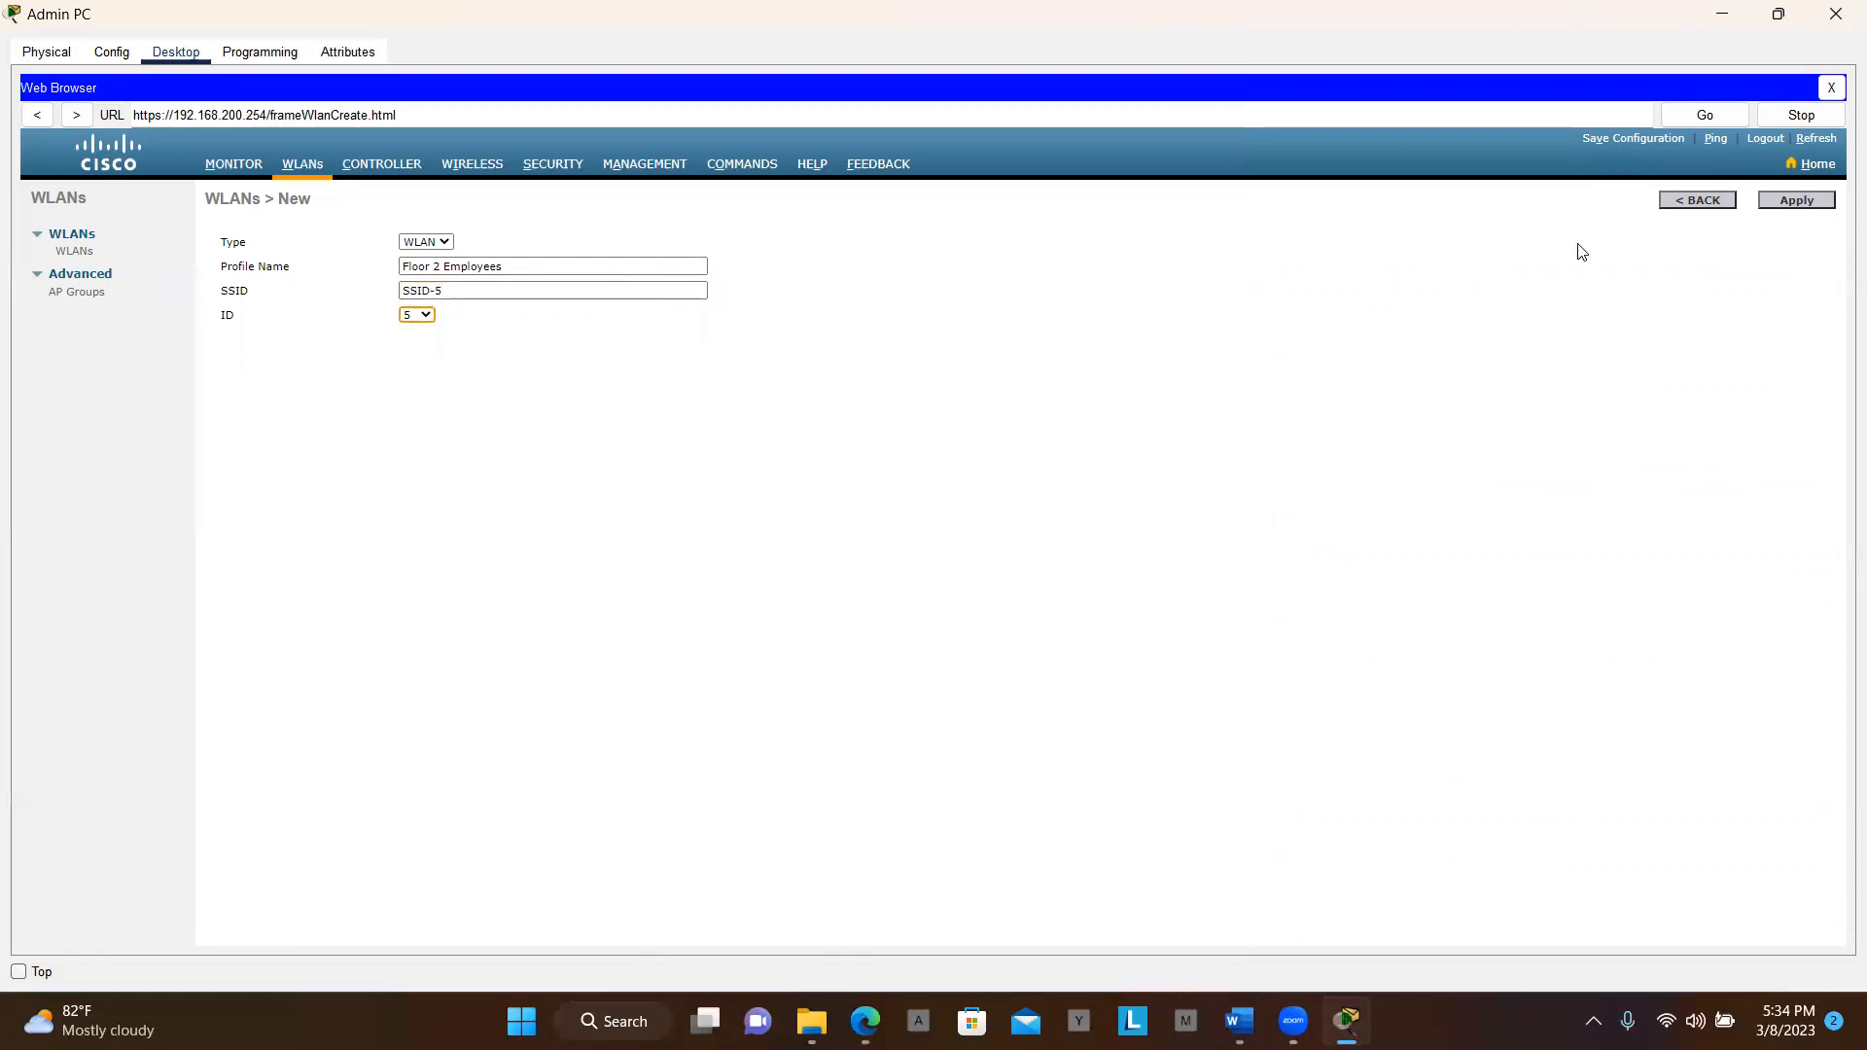
pyautogui.click(1807, 199)
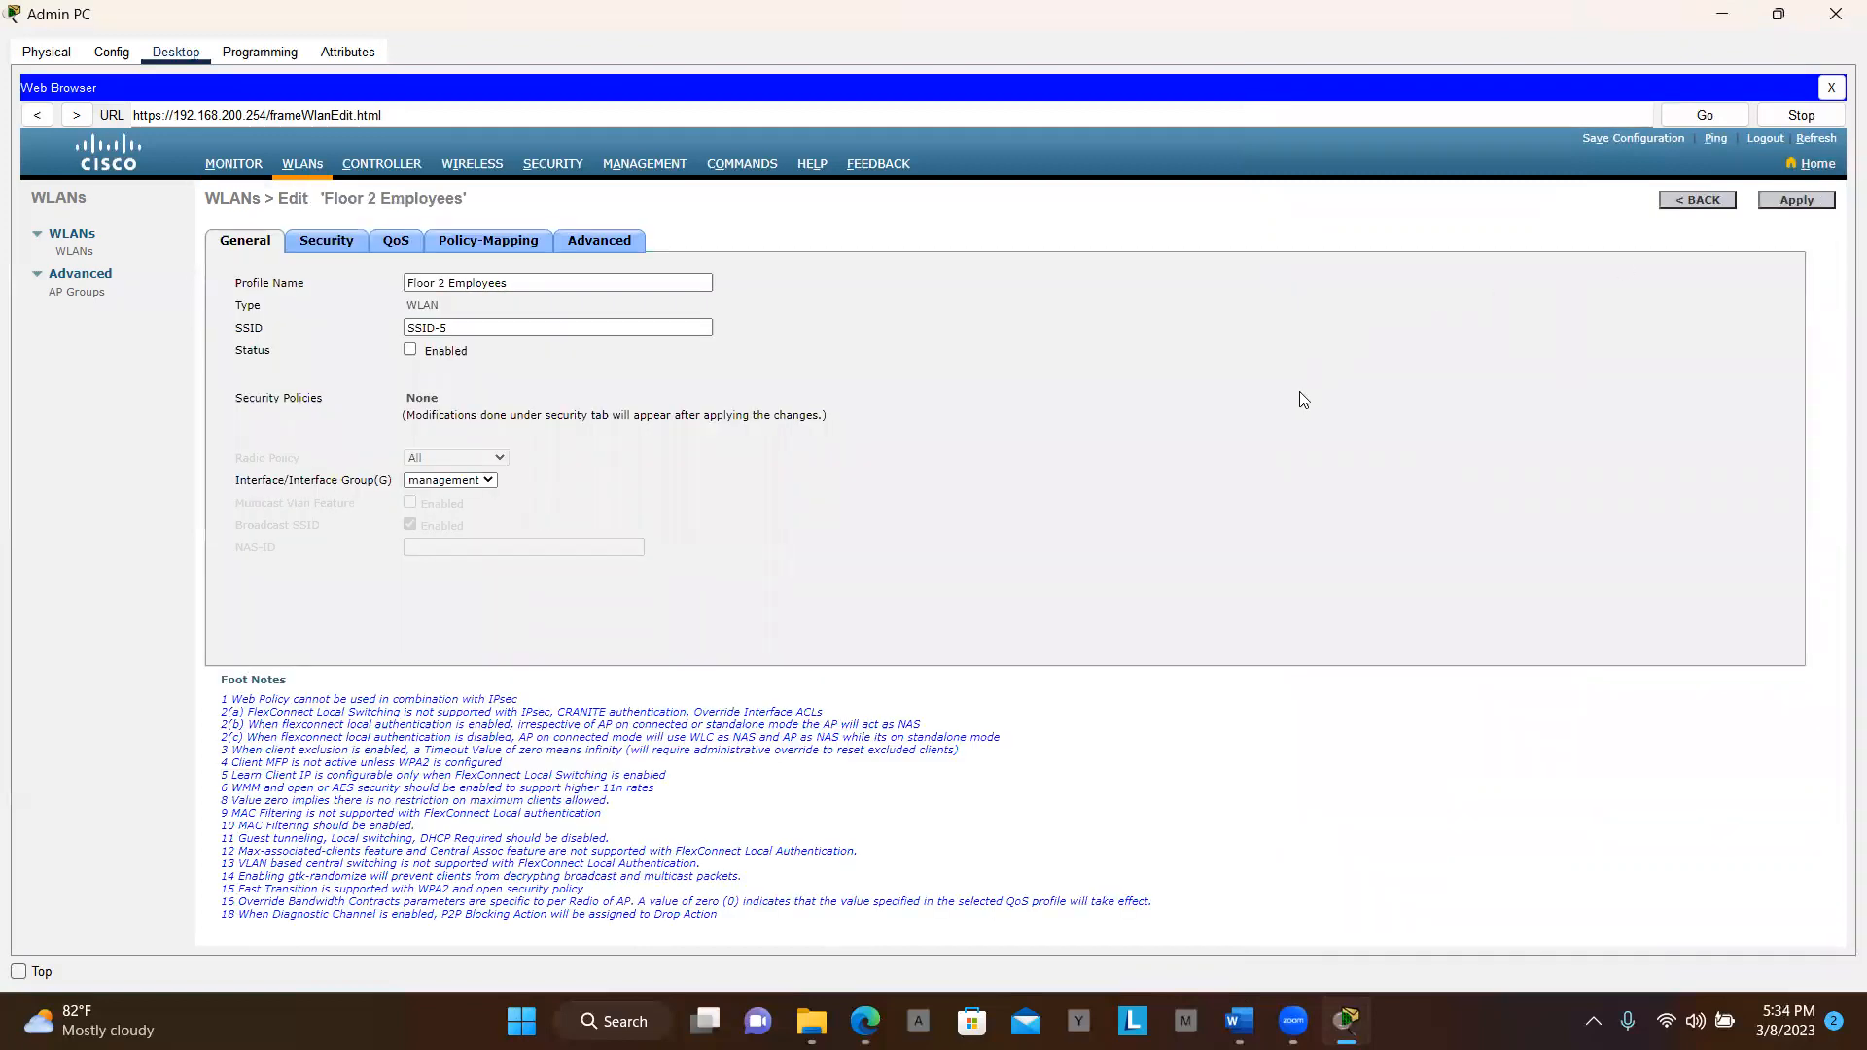
# Enable the Floor 2 Employees WLAN's status on the General tab
pyautogui.hotkey('alt', 'Tab')
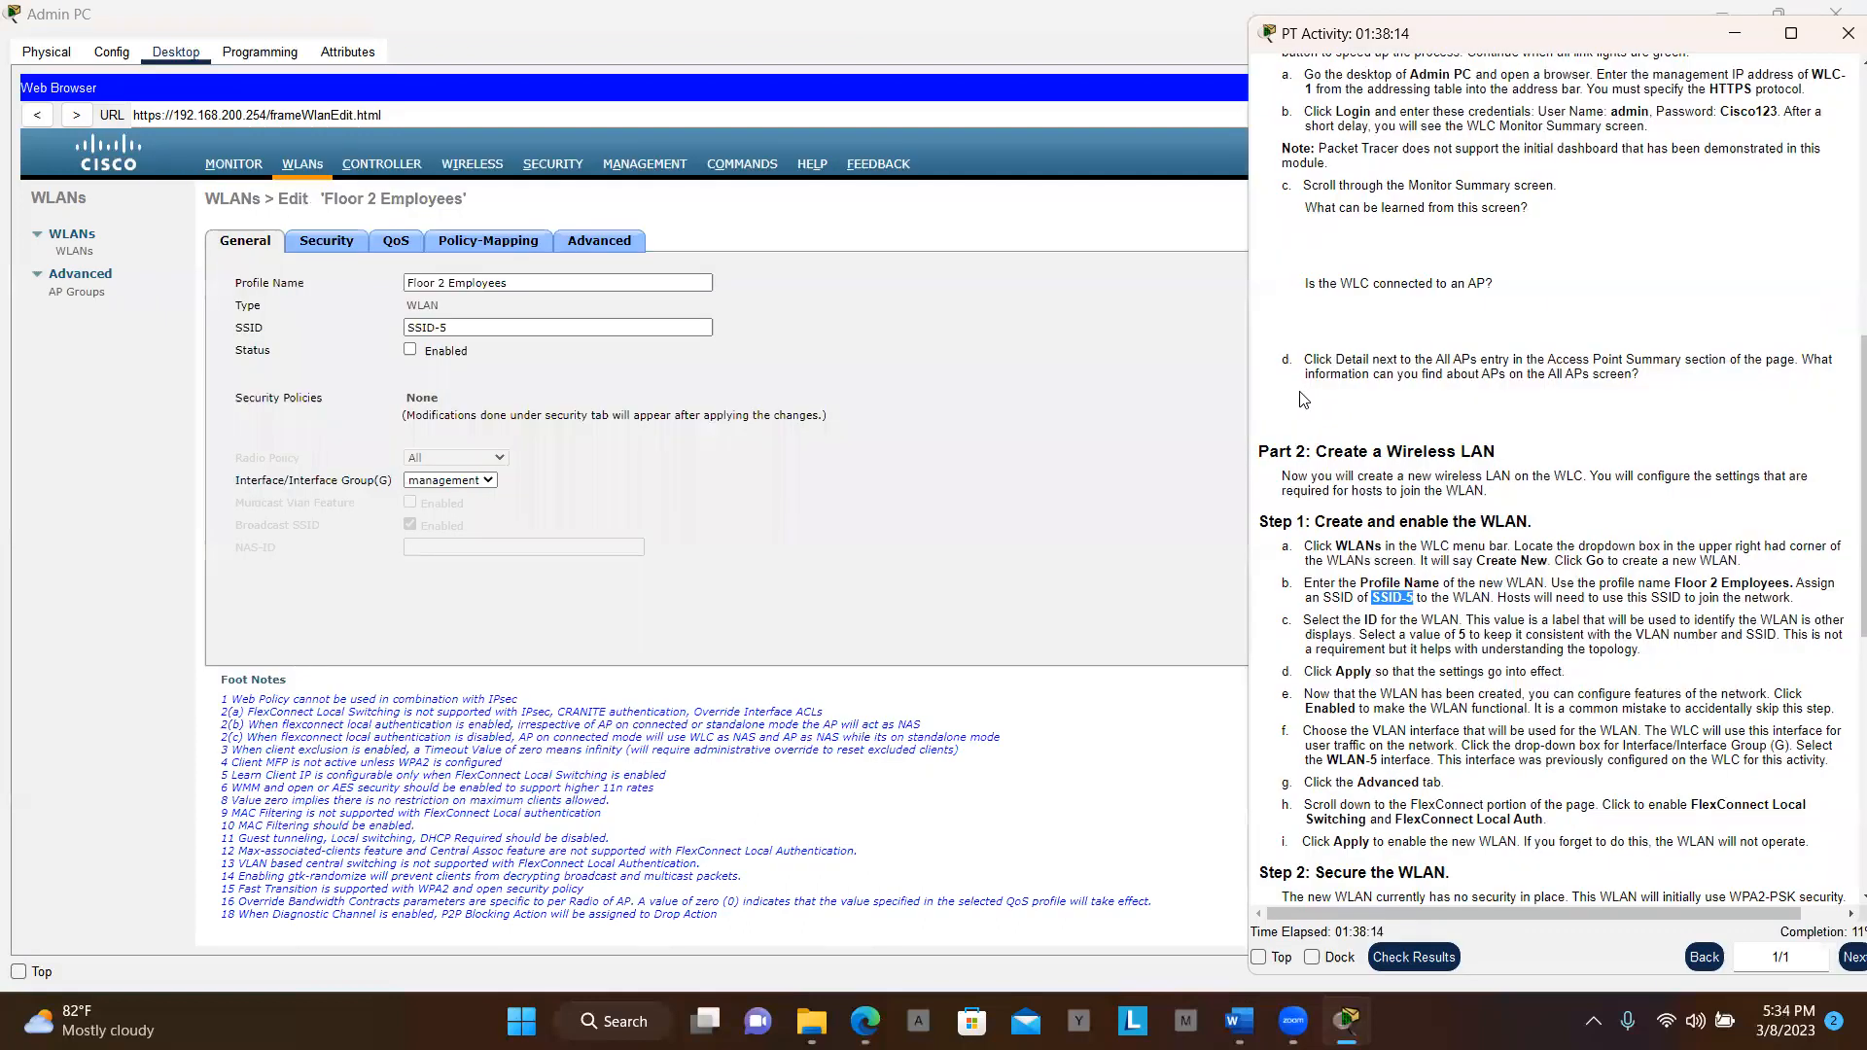
pyautogui.scroll(-2, 1495, 489)
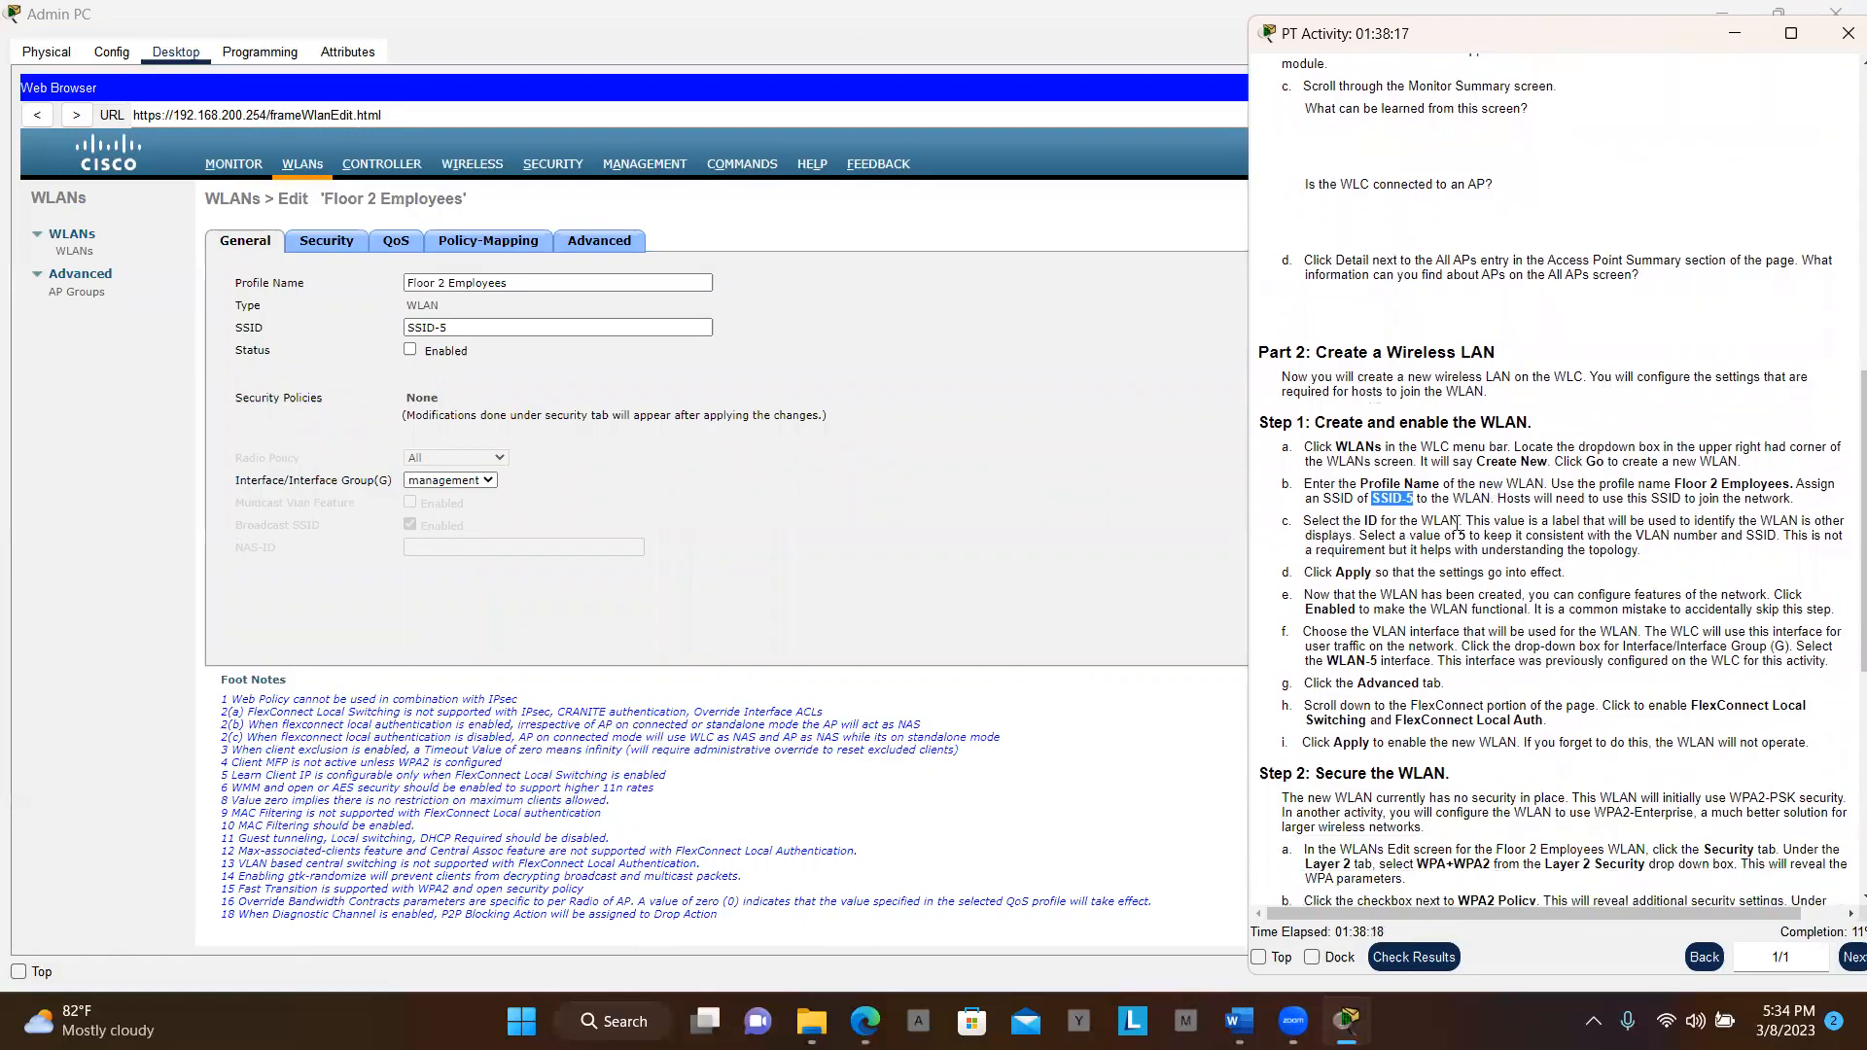
pyautogui.scroll(-2, 1459, 548)
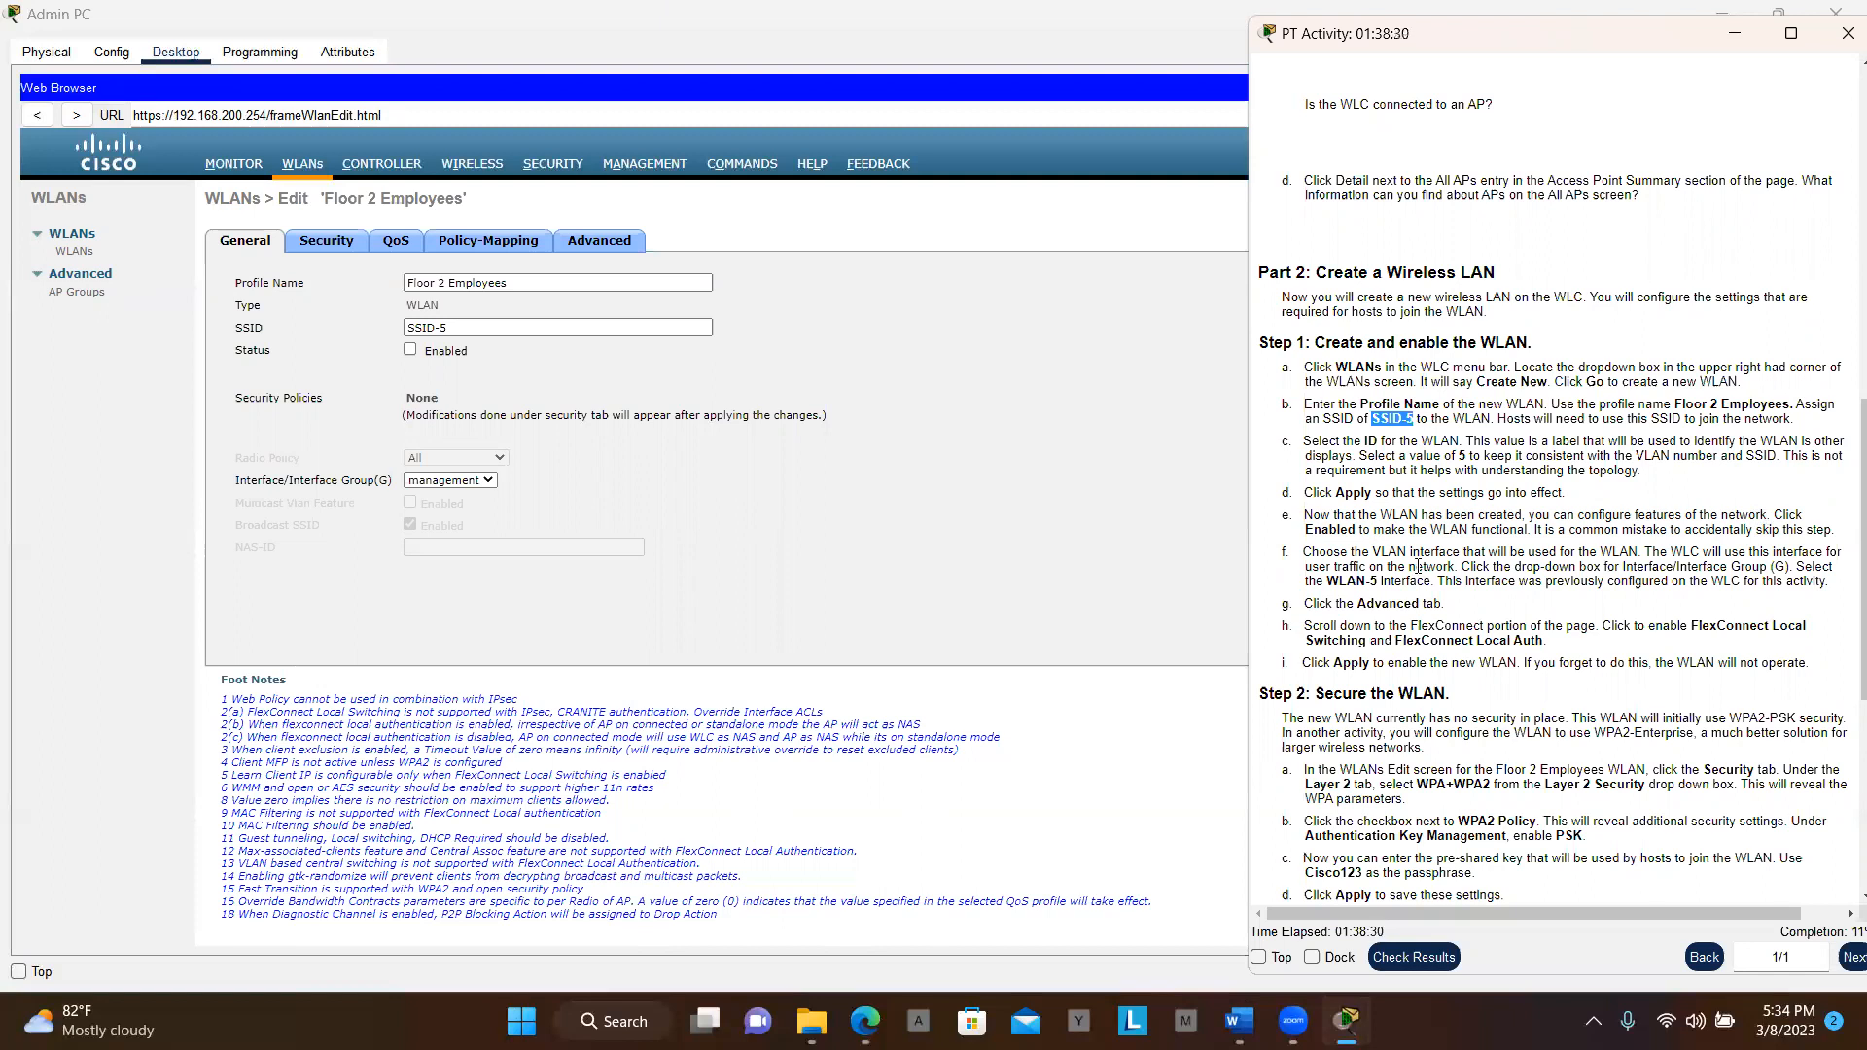
pyautogui.click(410, 353)
pyautogui.click(411, 352)
# Assign the WLAN to the WLAN-5 interface instead of management
pyautogui.hotkey('alt', 'Tab')
pyautogui.scroll(-1, 1615, 536)
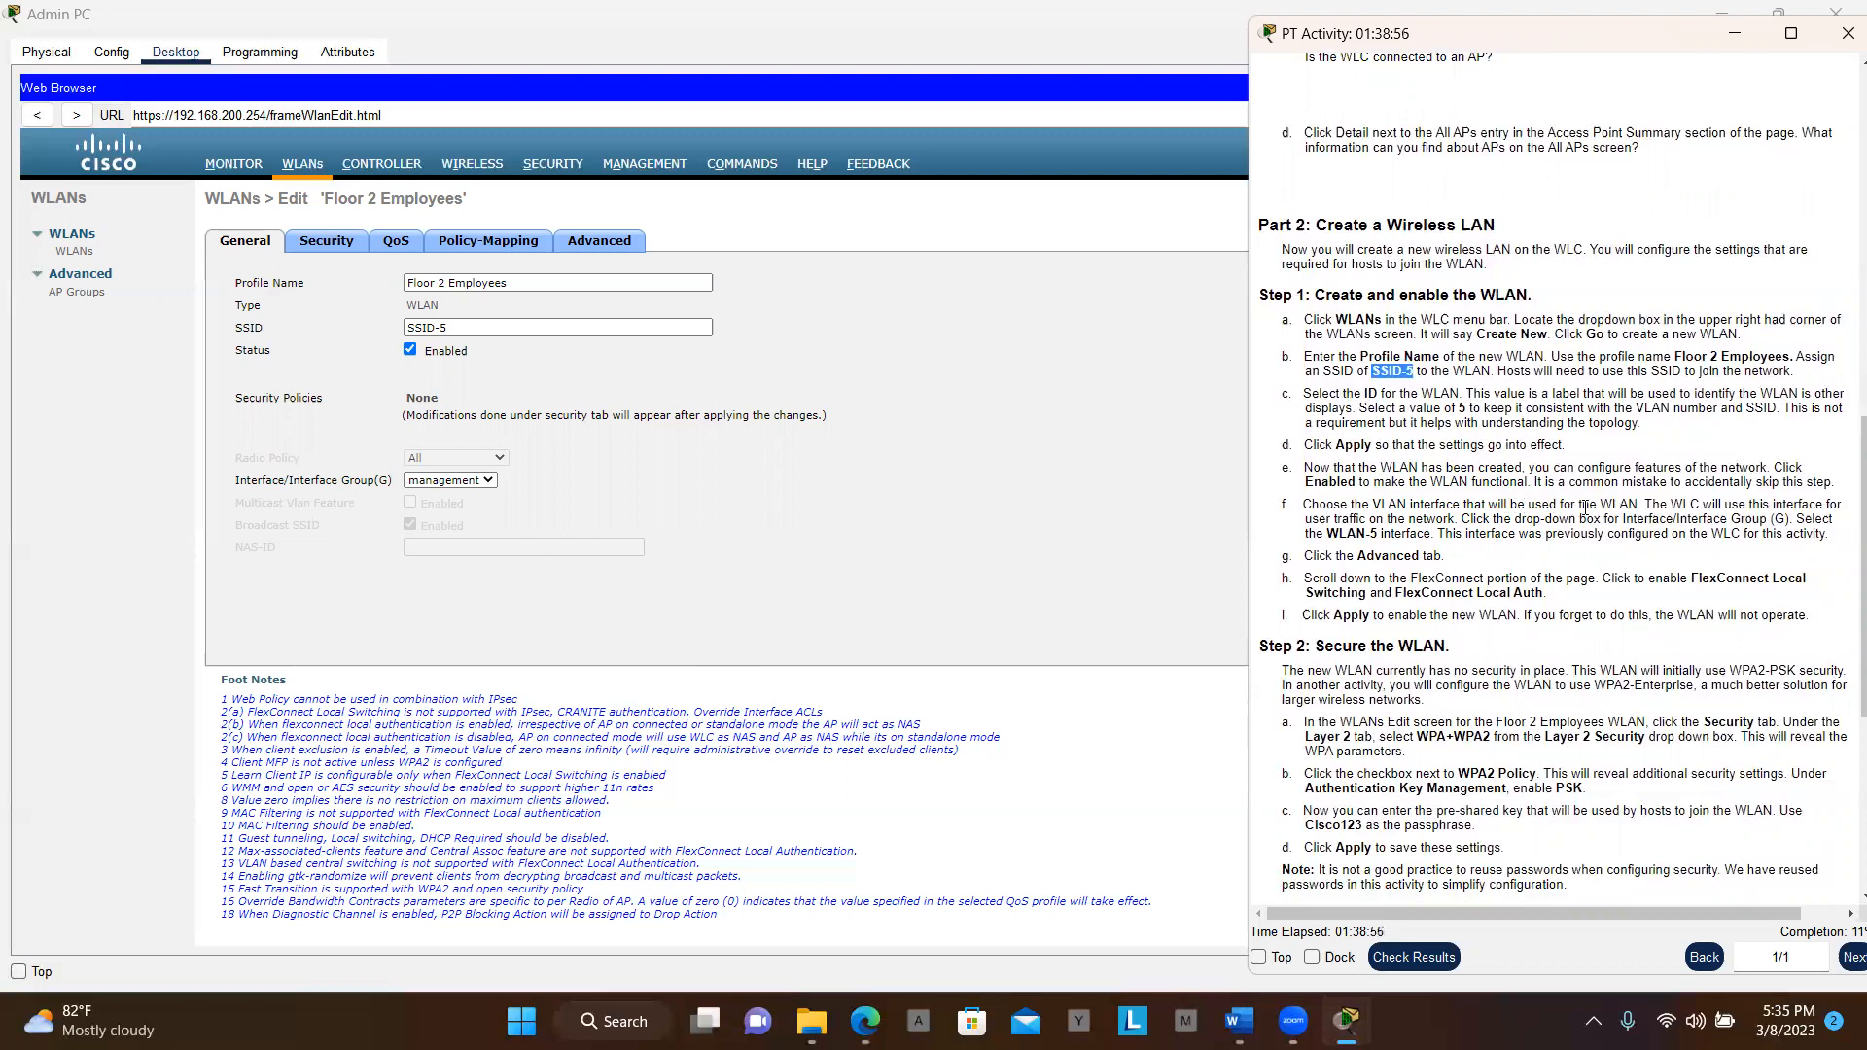
pyautogui.click(488, 481)
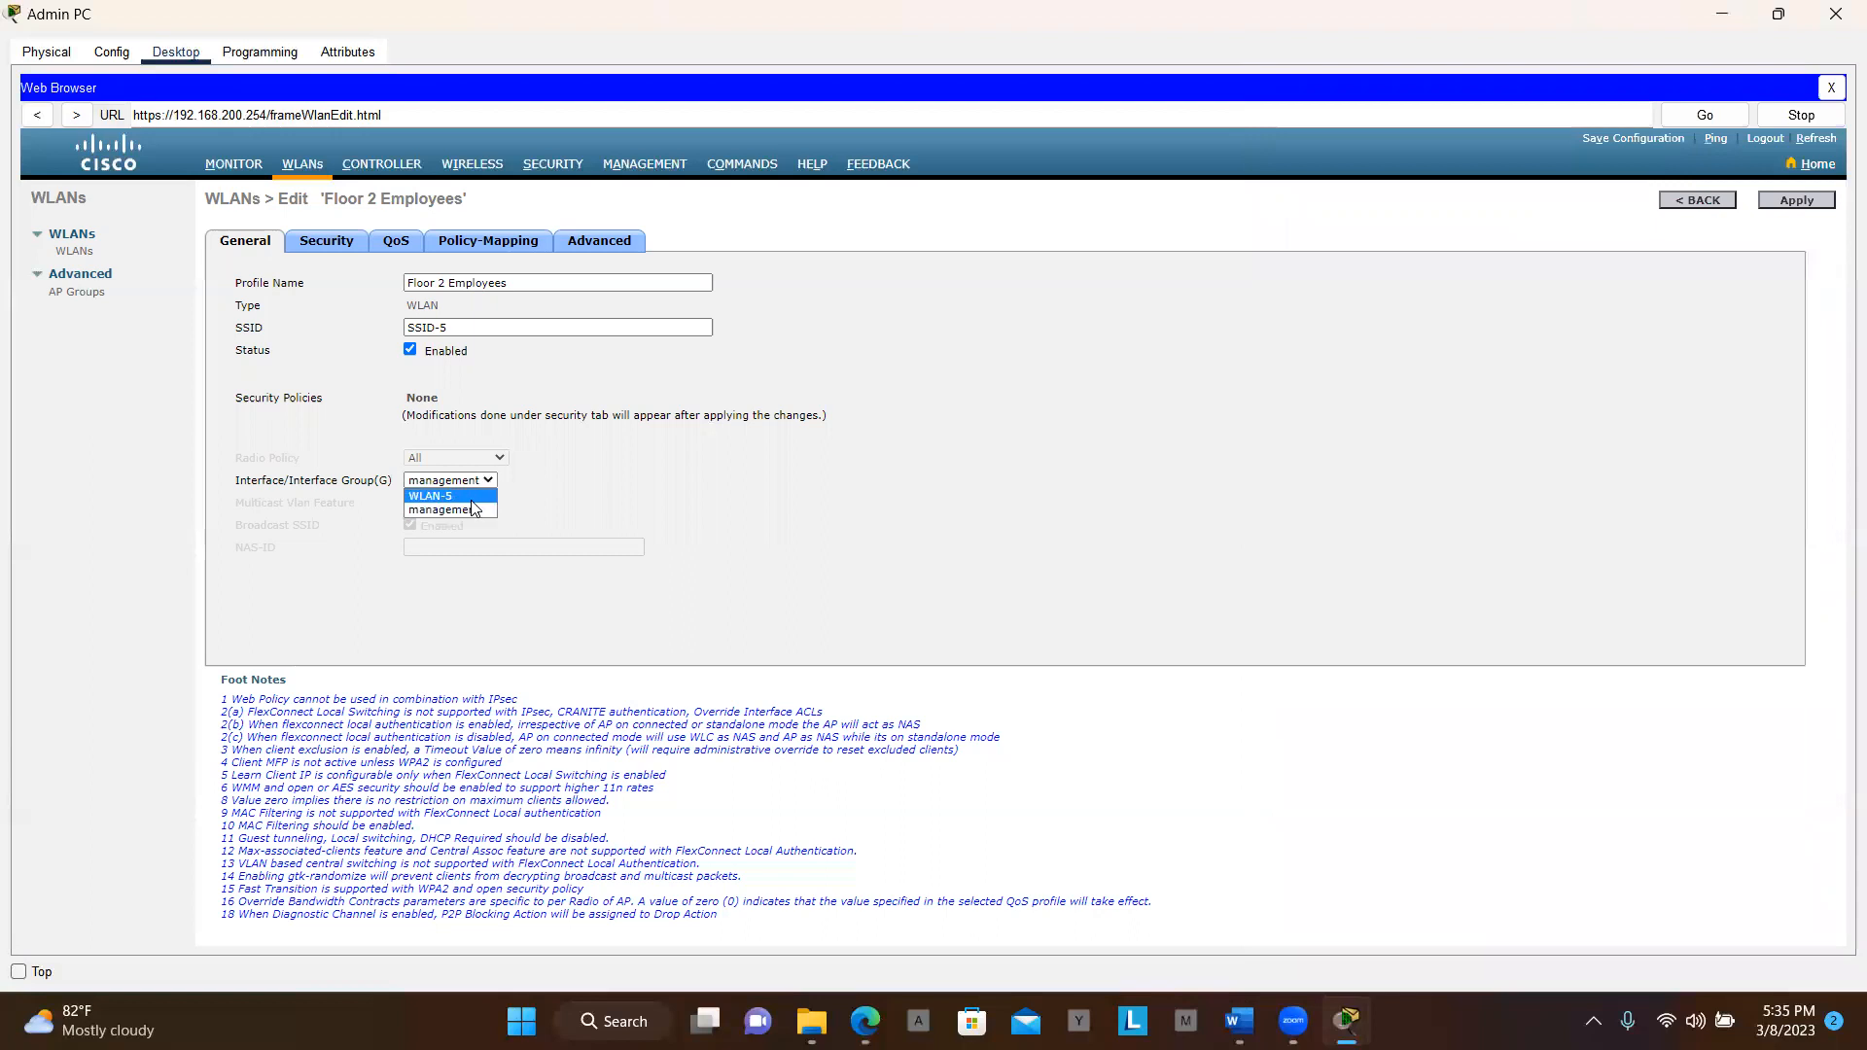
pyautogui.click(473, 498)
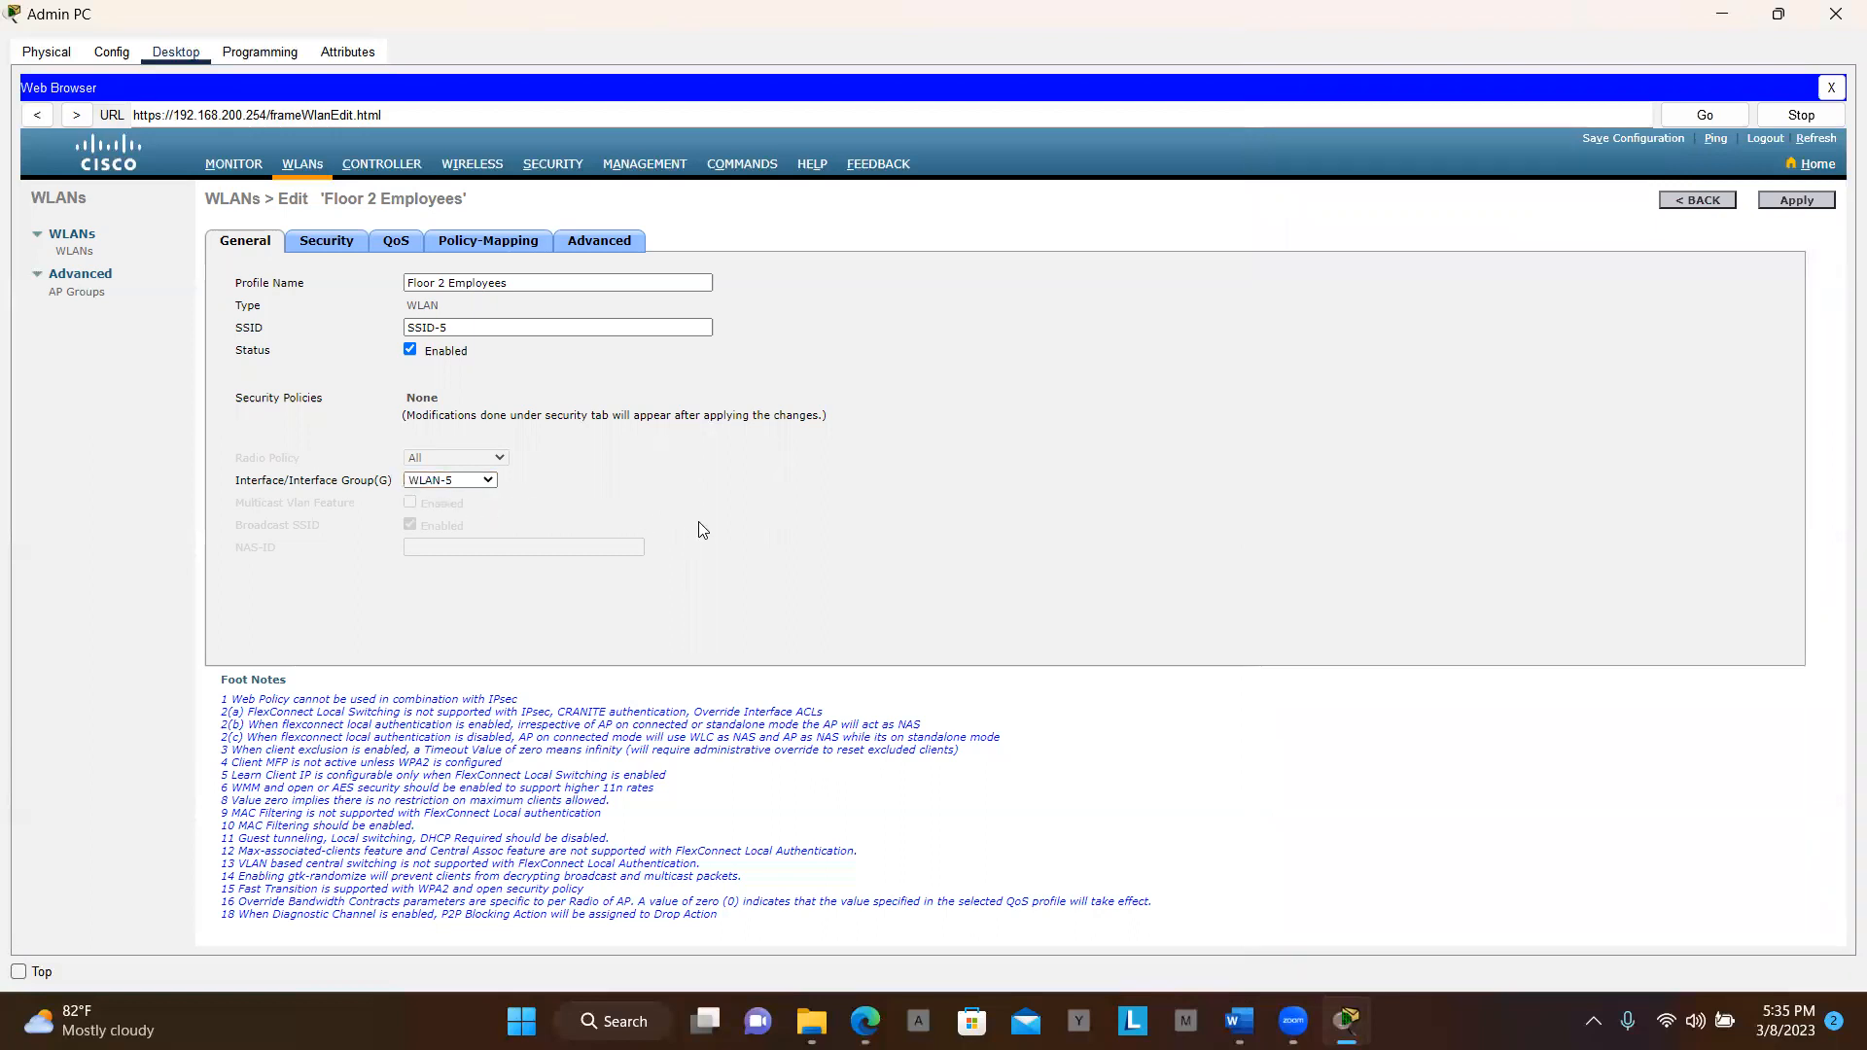
pyautogui.hotkey('alt', 'Tab')
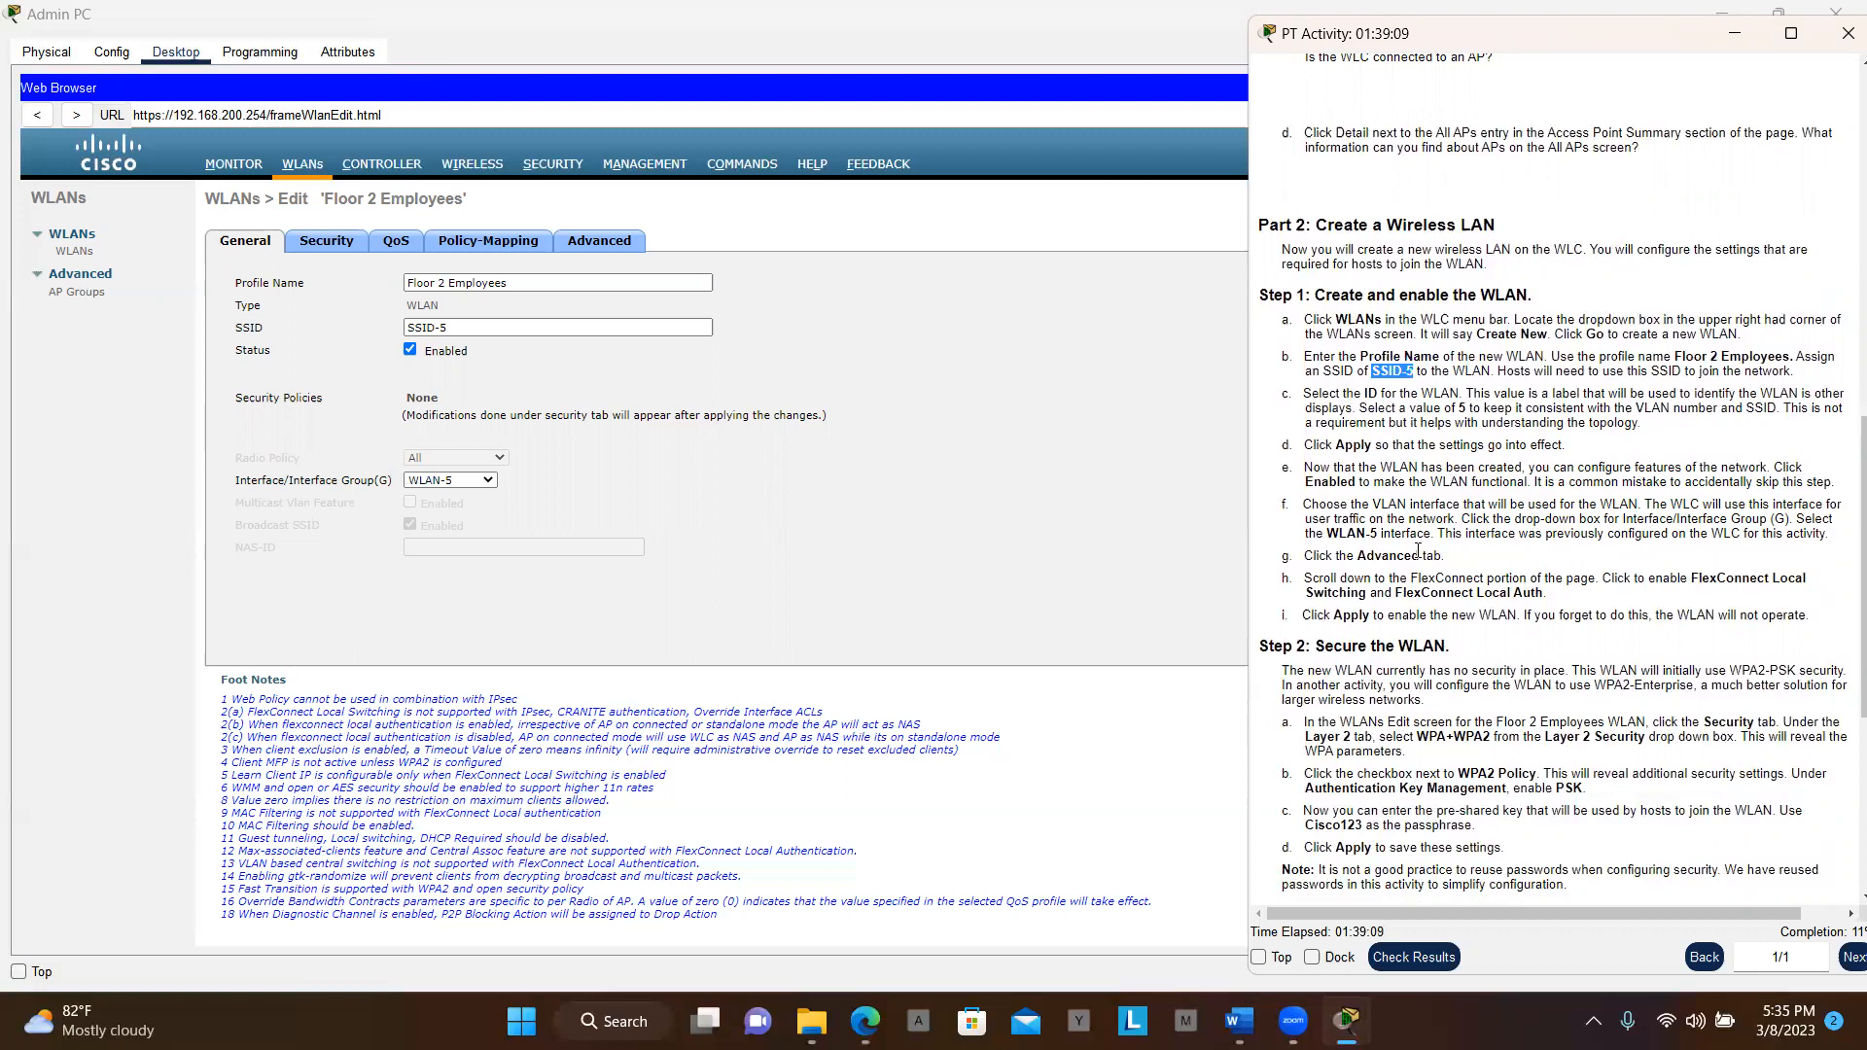
pyautogui.scroll(-1, 1482, 526)
pyautogui.scroll(-2, 1483, 525)
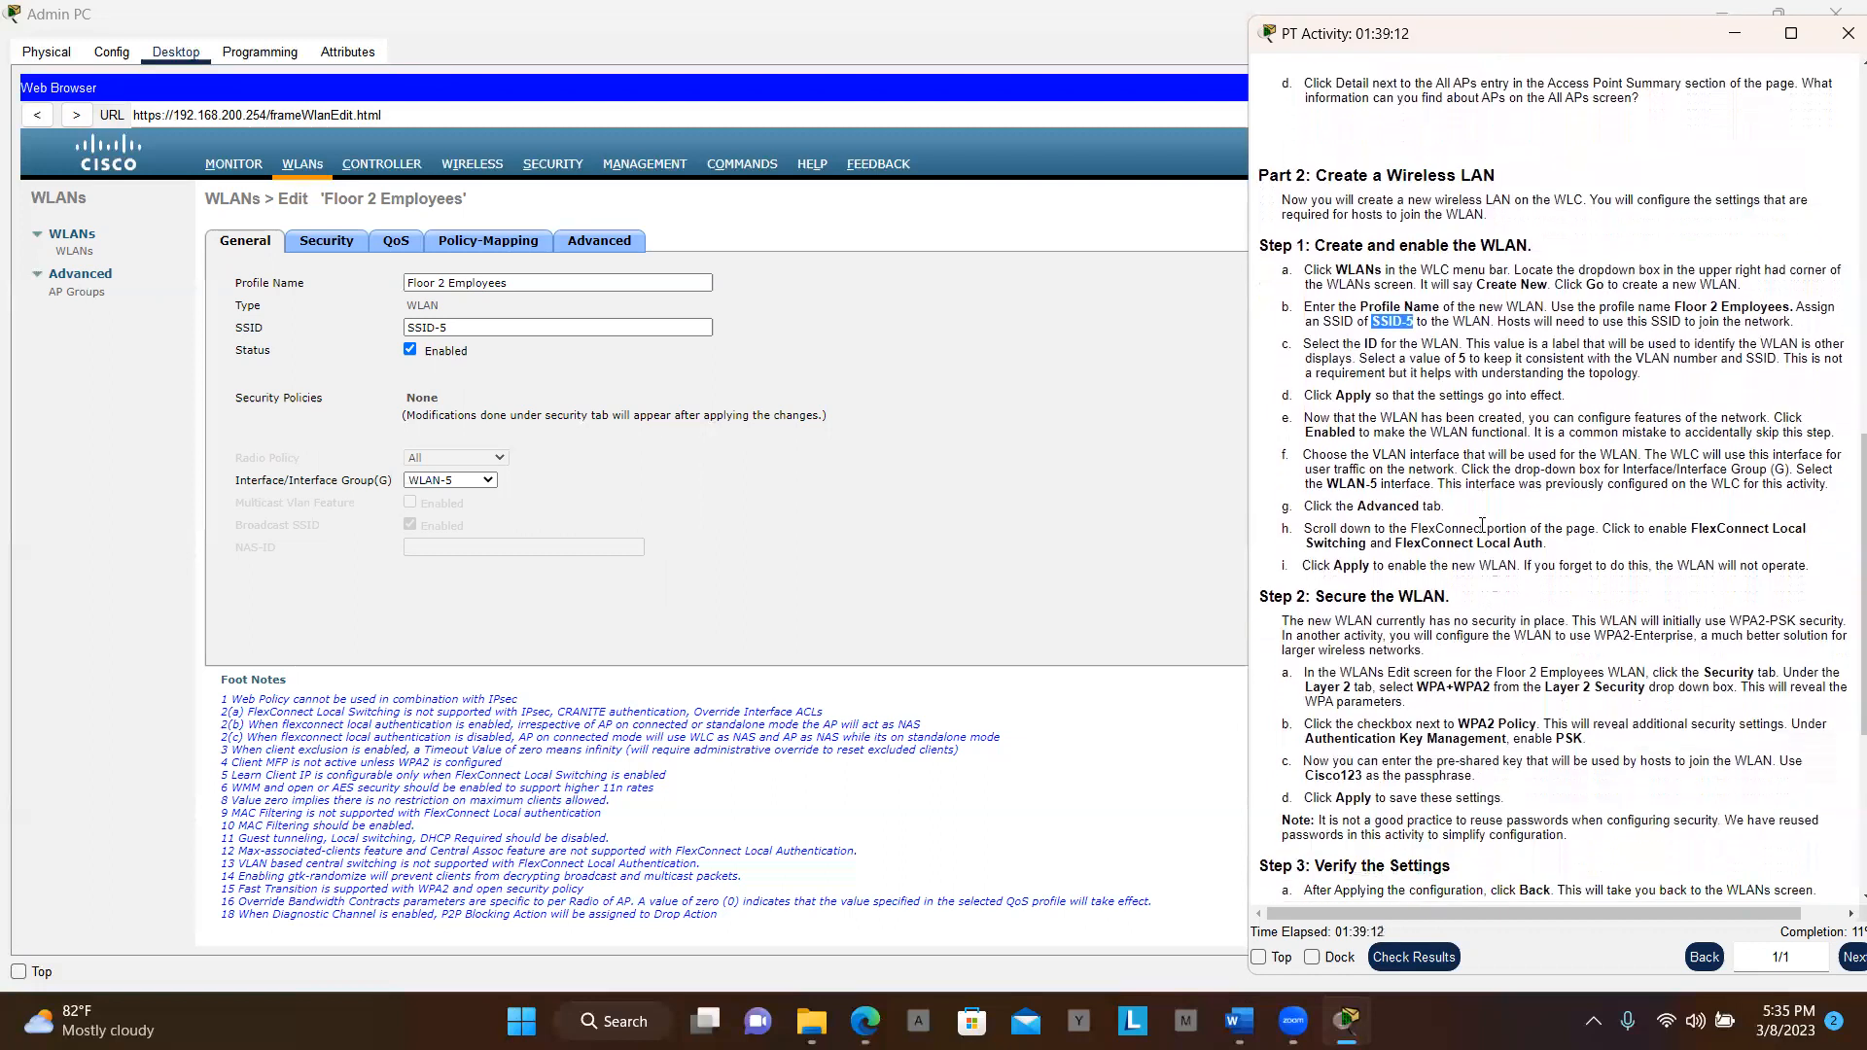
# Tick FlexConnect Local Switching and Local Auth on the Advanced tab
pyautogui.click(587, 244)
pyautogui.hotkey('alt', 'Tab')
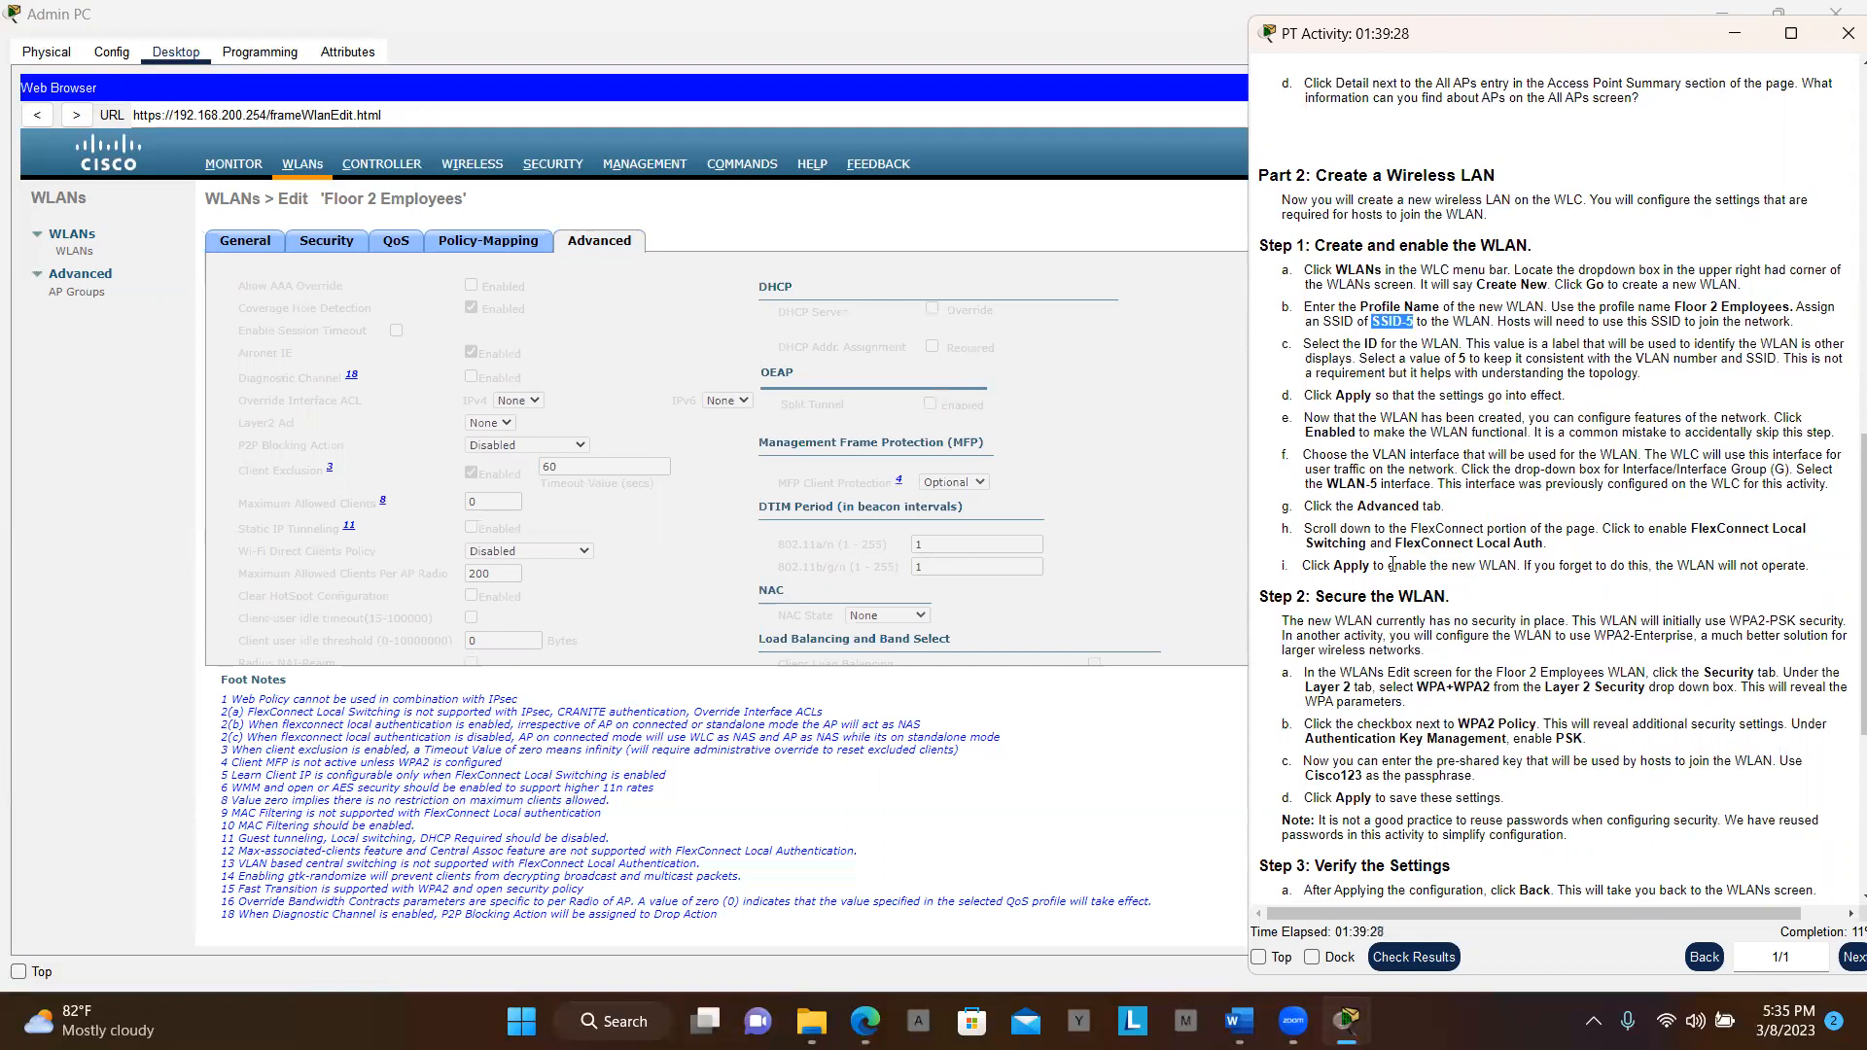
pyautogui.click(1169, 439)
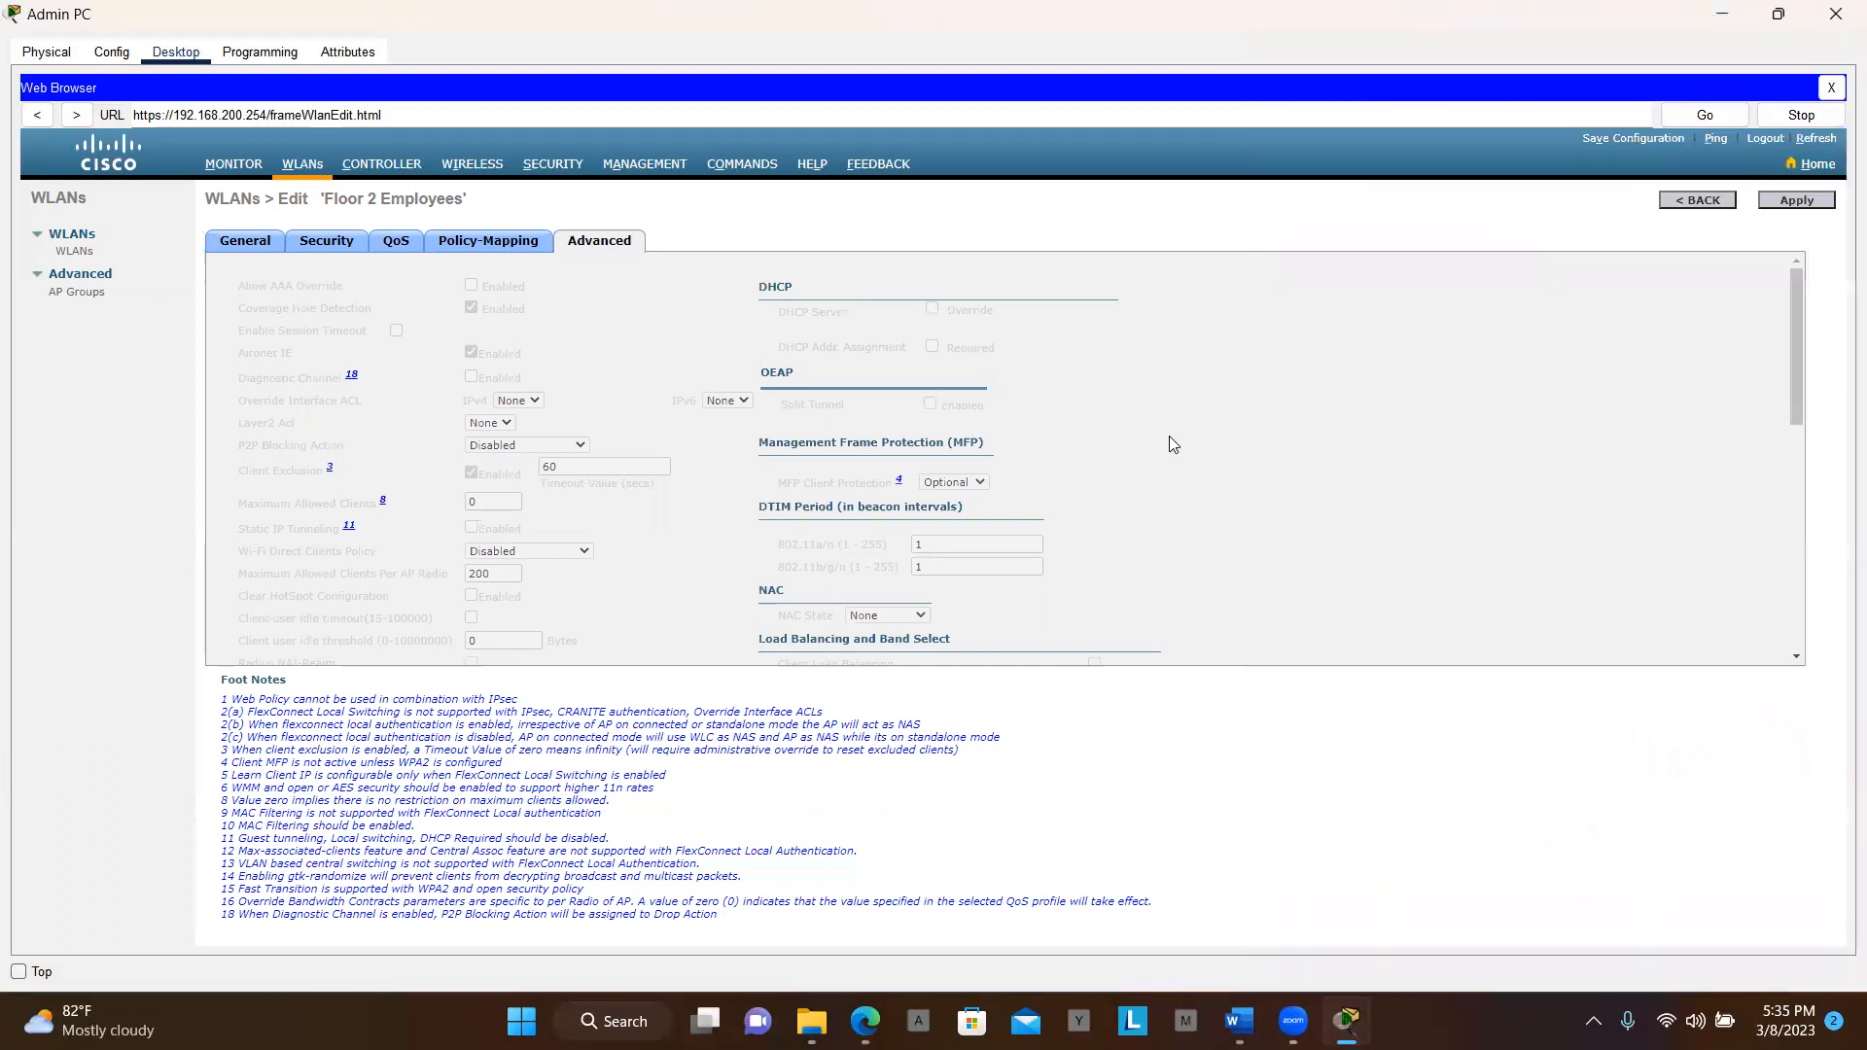
pyautogui.scroll(-5, 1171, 444)
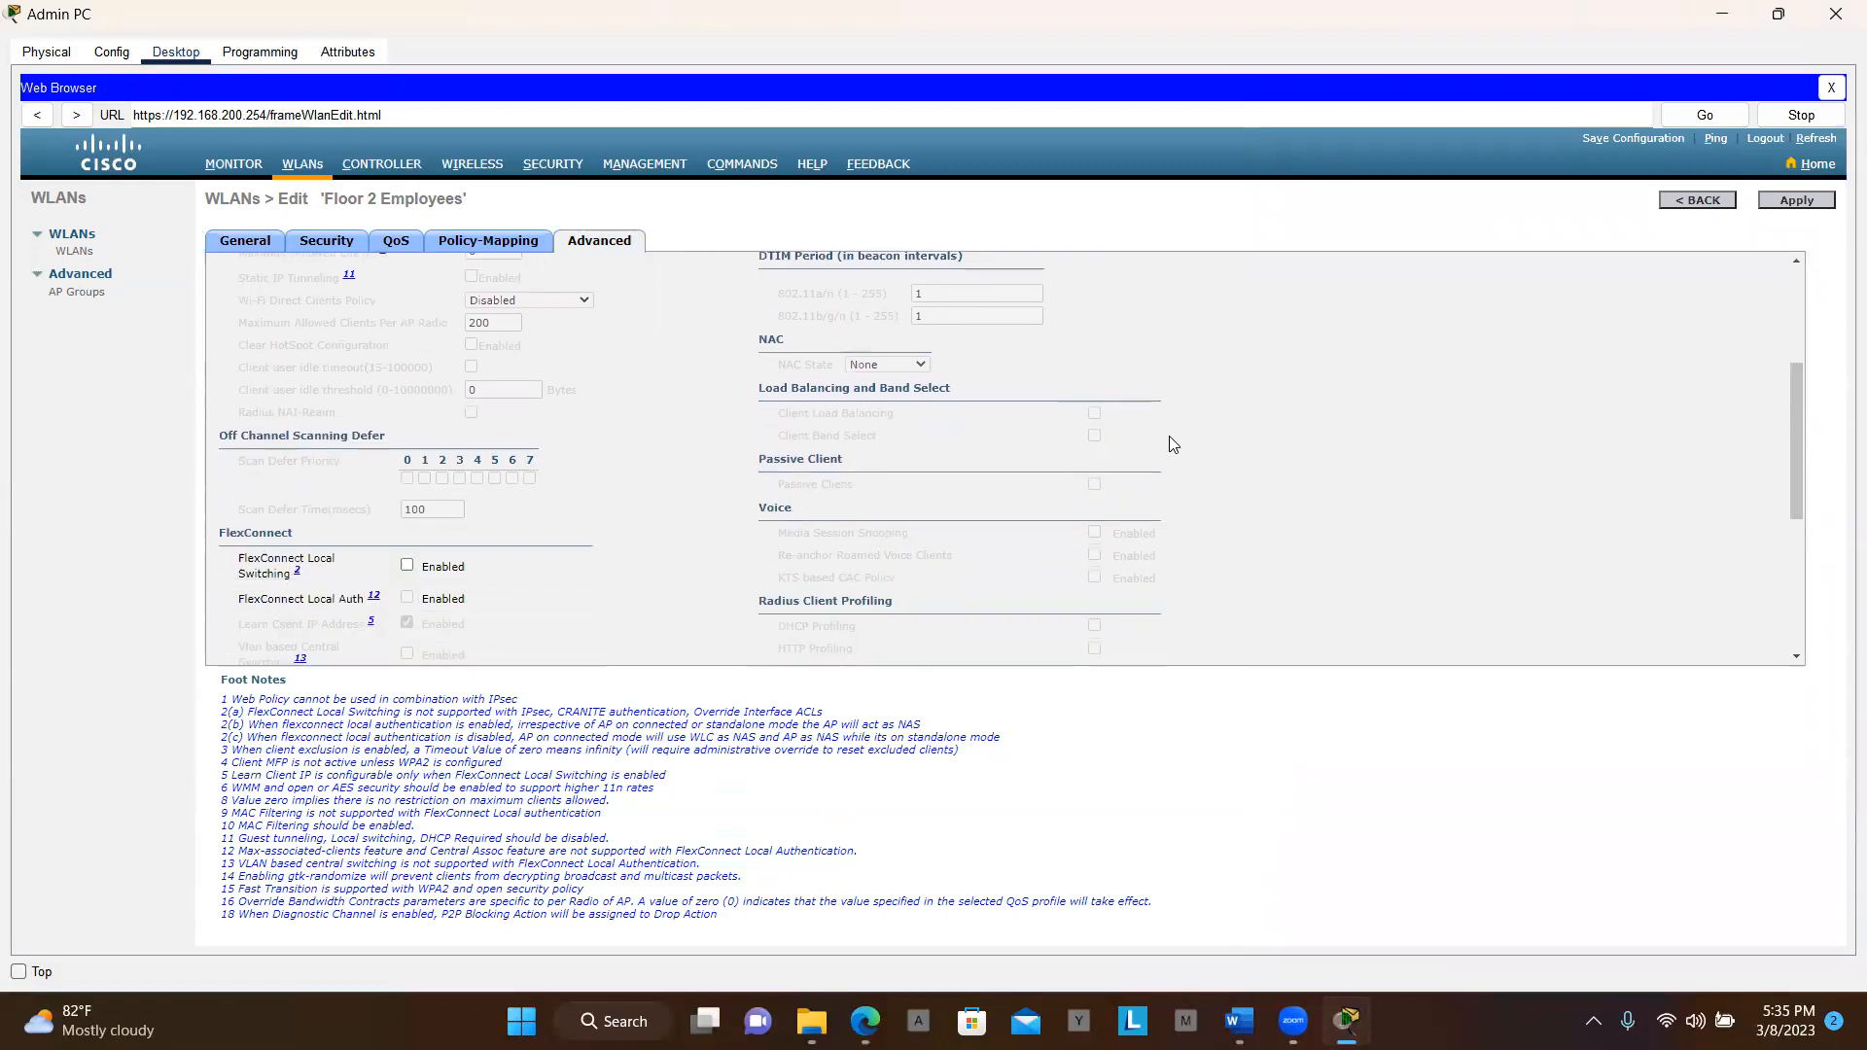
pyautogui.scroll(-1, 1171, 444)
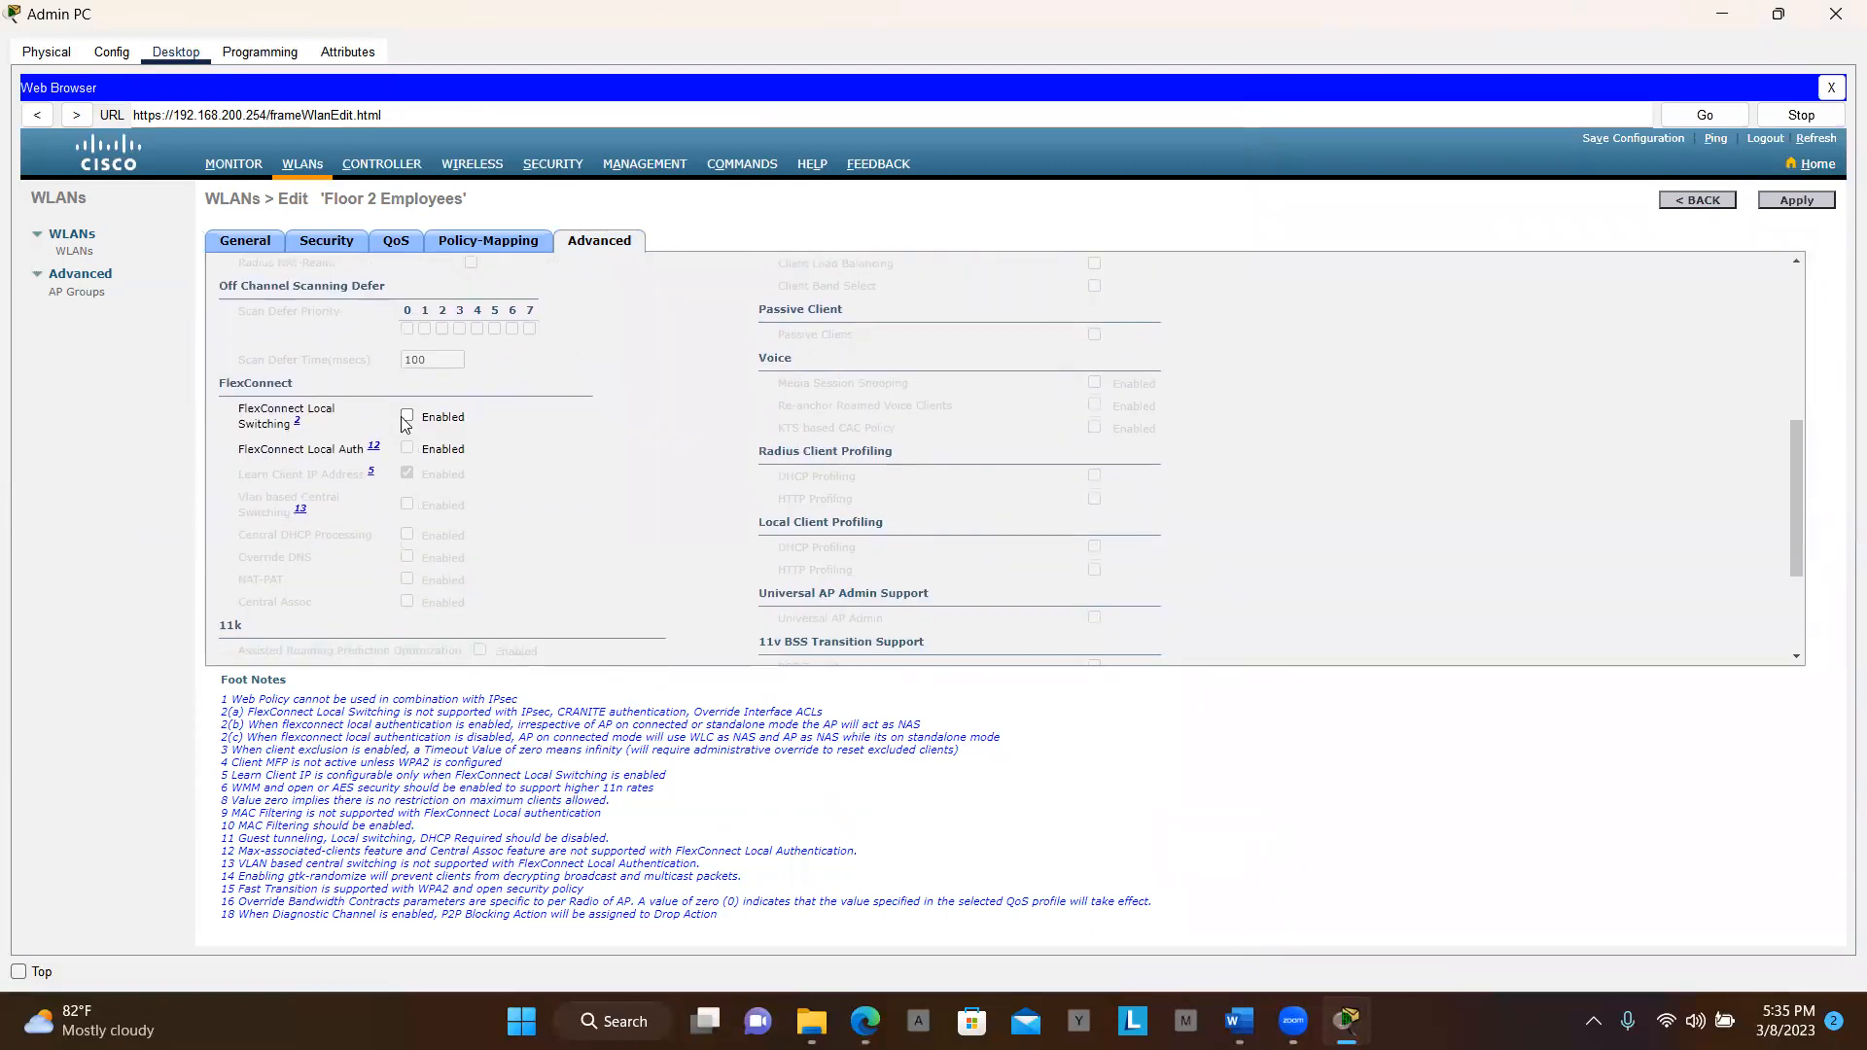
pyautogui.click(408, 416)
pyautogui.click(407, 449)
# Apply the WLAN's FlexConnect advanced settings
pyautogui.scroll(5, 732, 431)
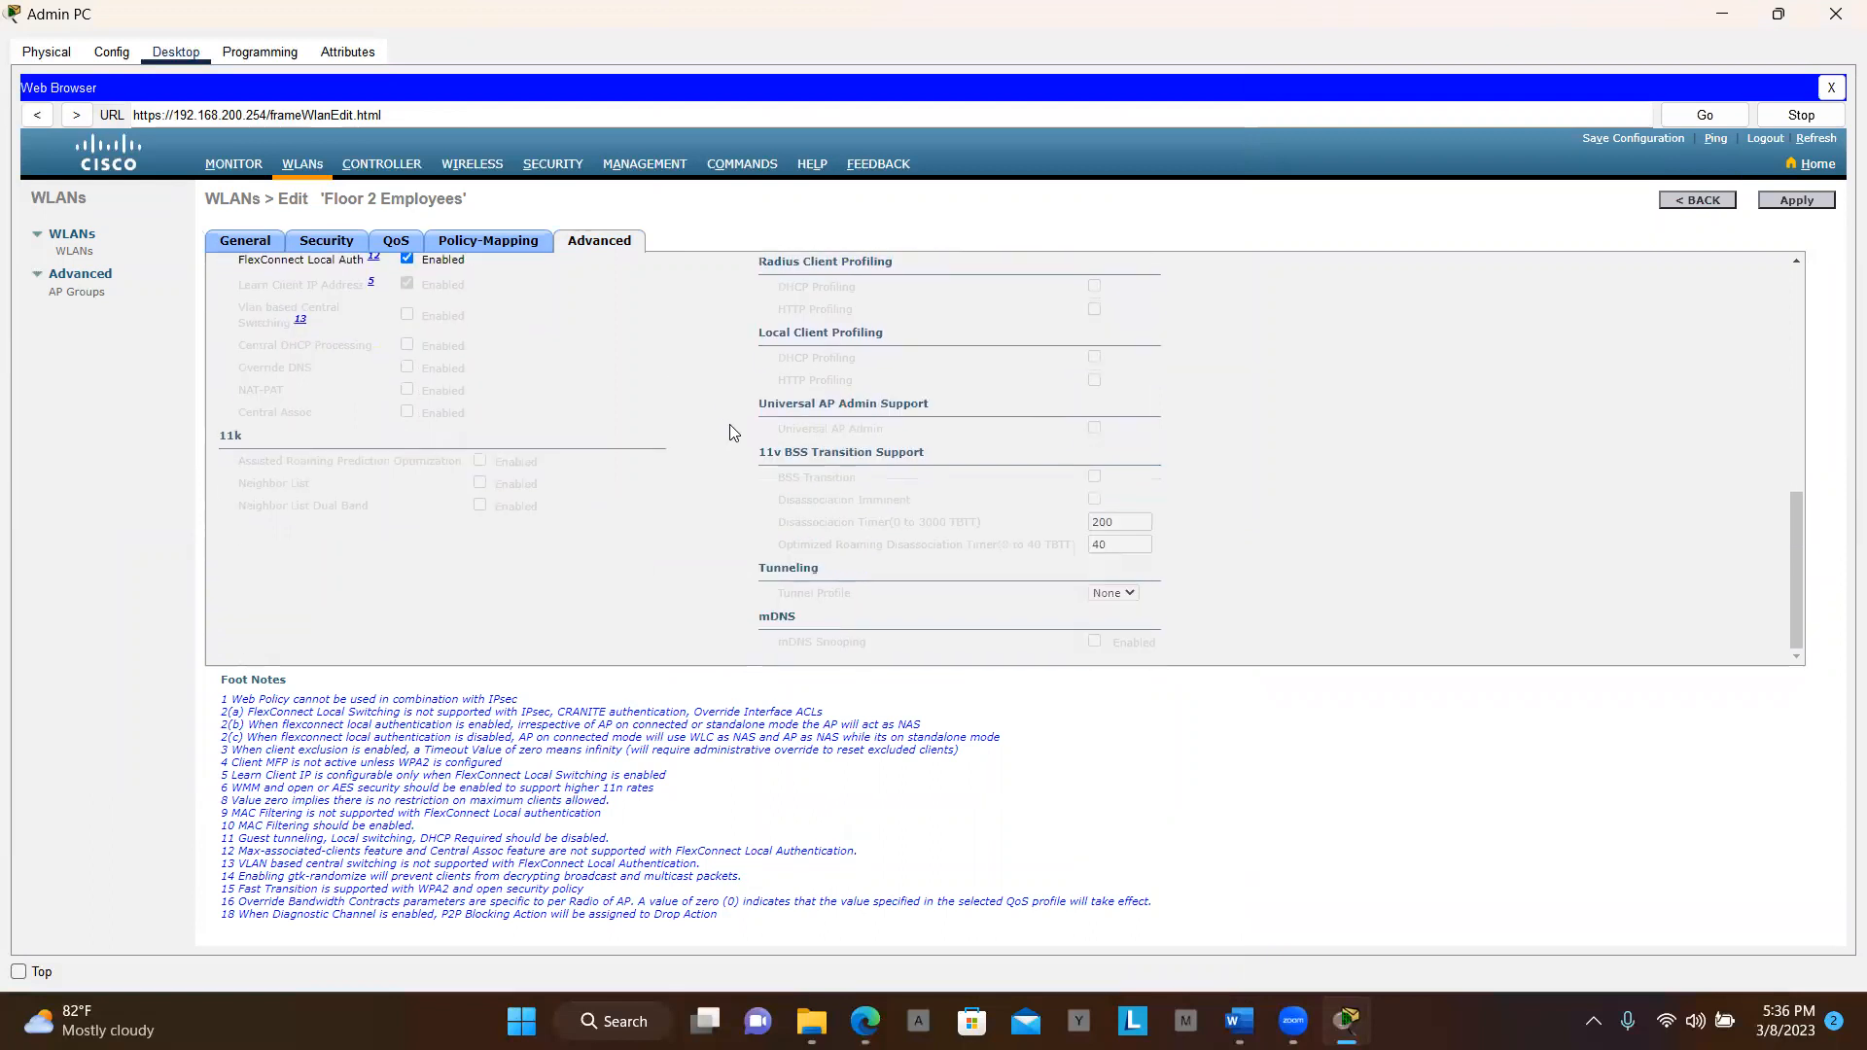
pyautogui.scroll(3, 731, 432)
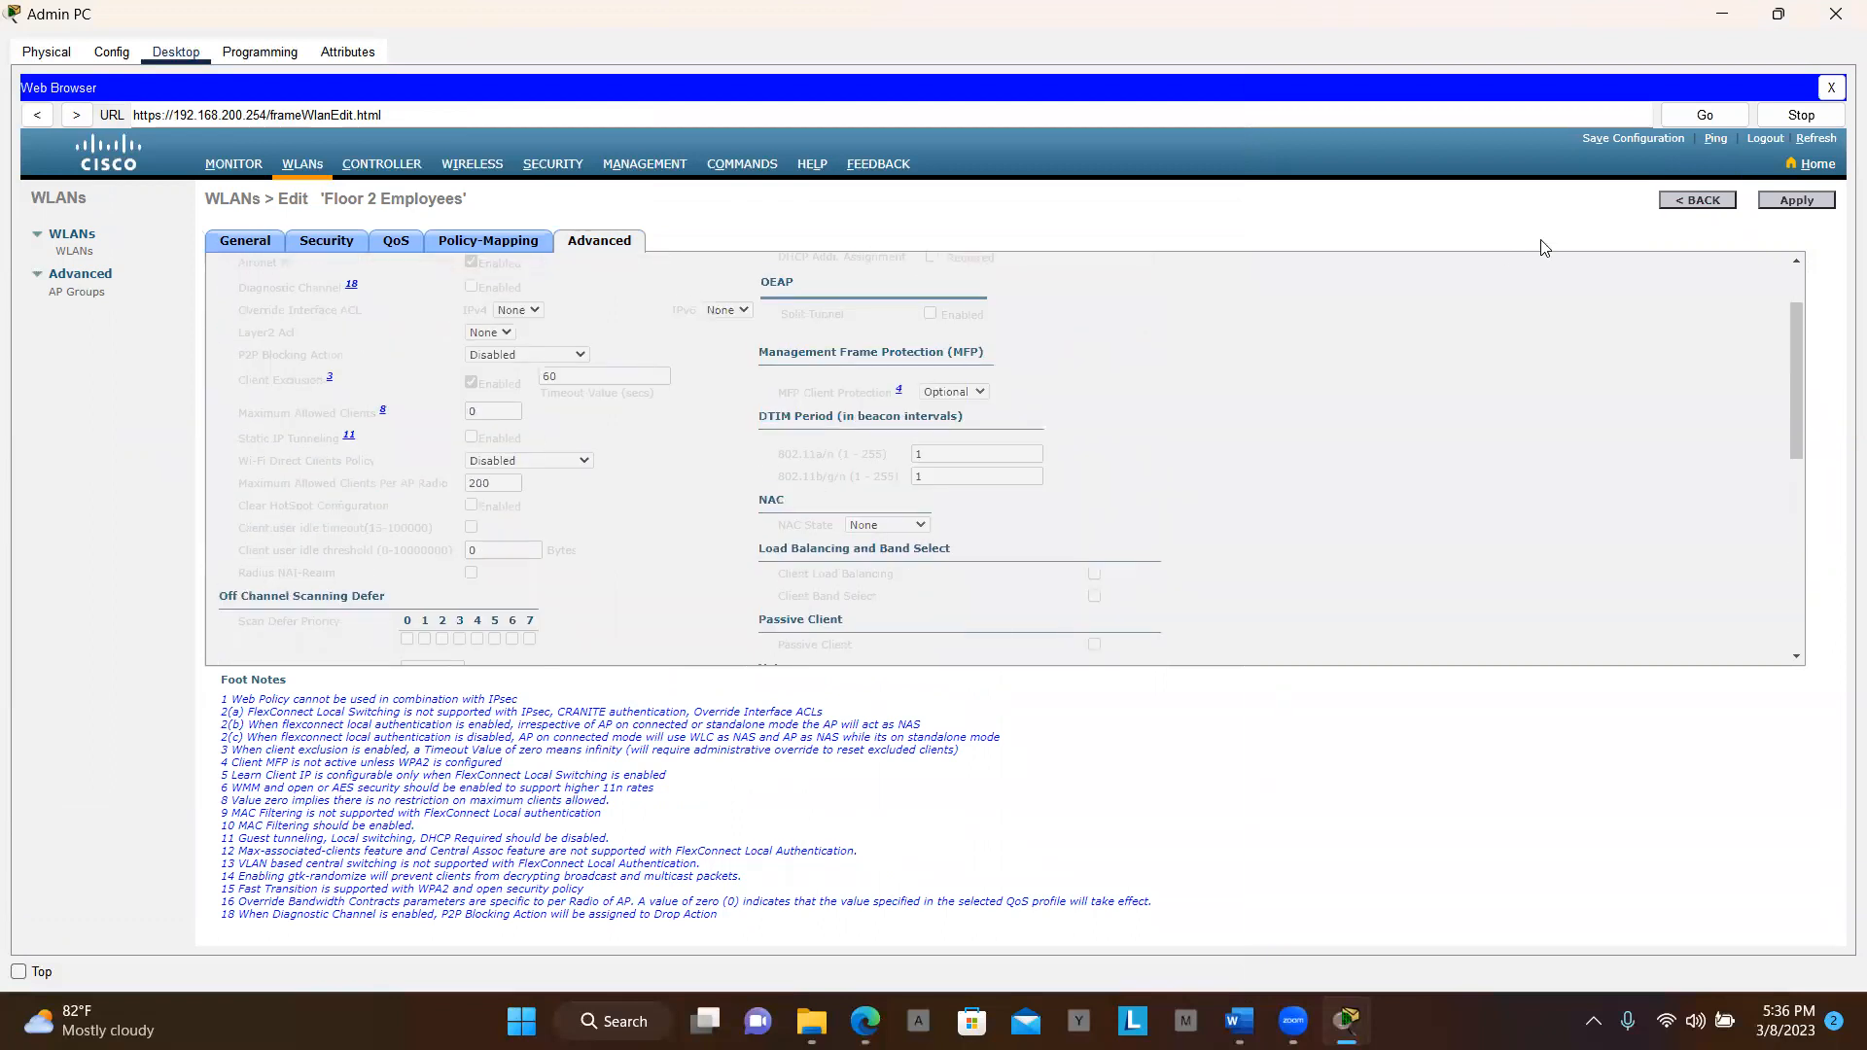
pyautogui.click(1794, 207)
pyautogui.hotkey('alt', 'Tab')
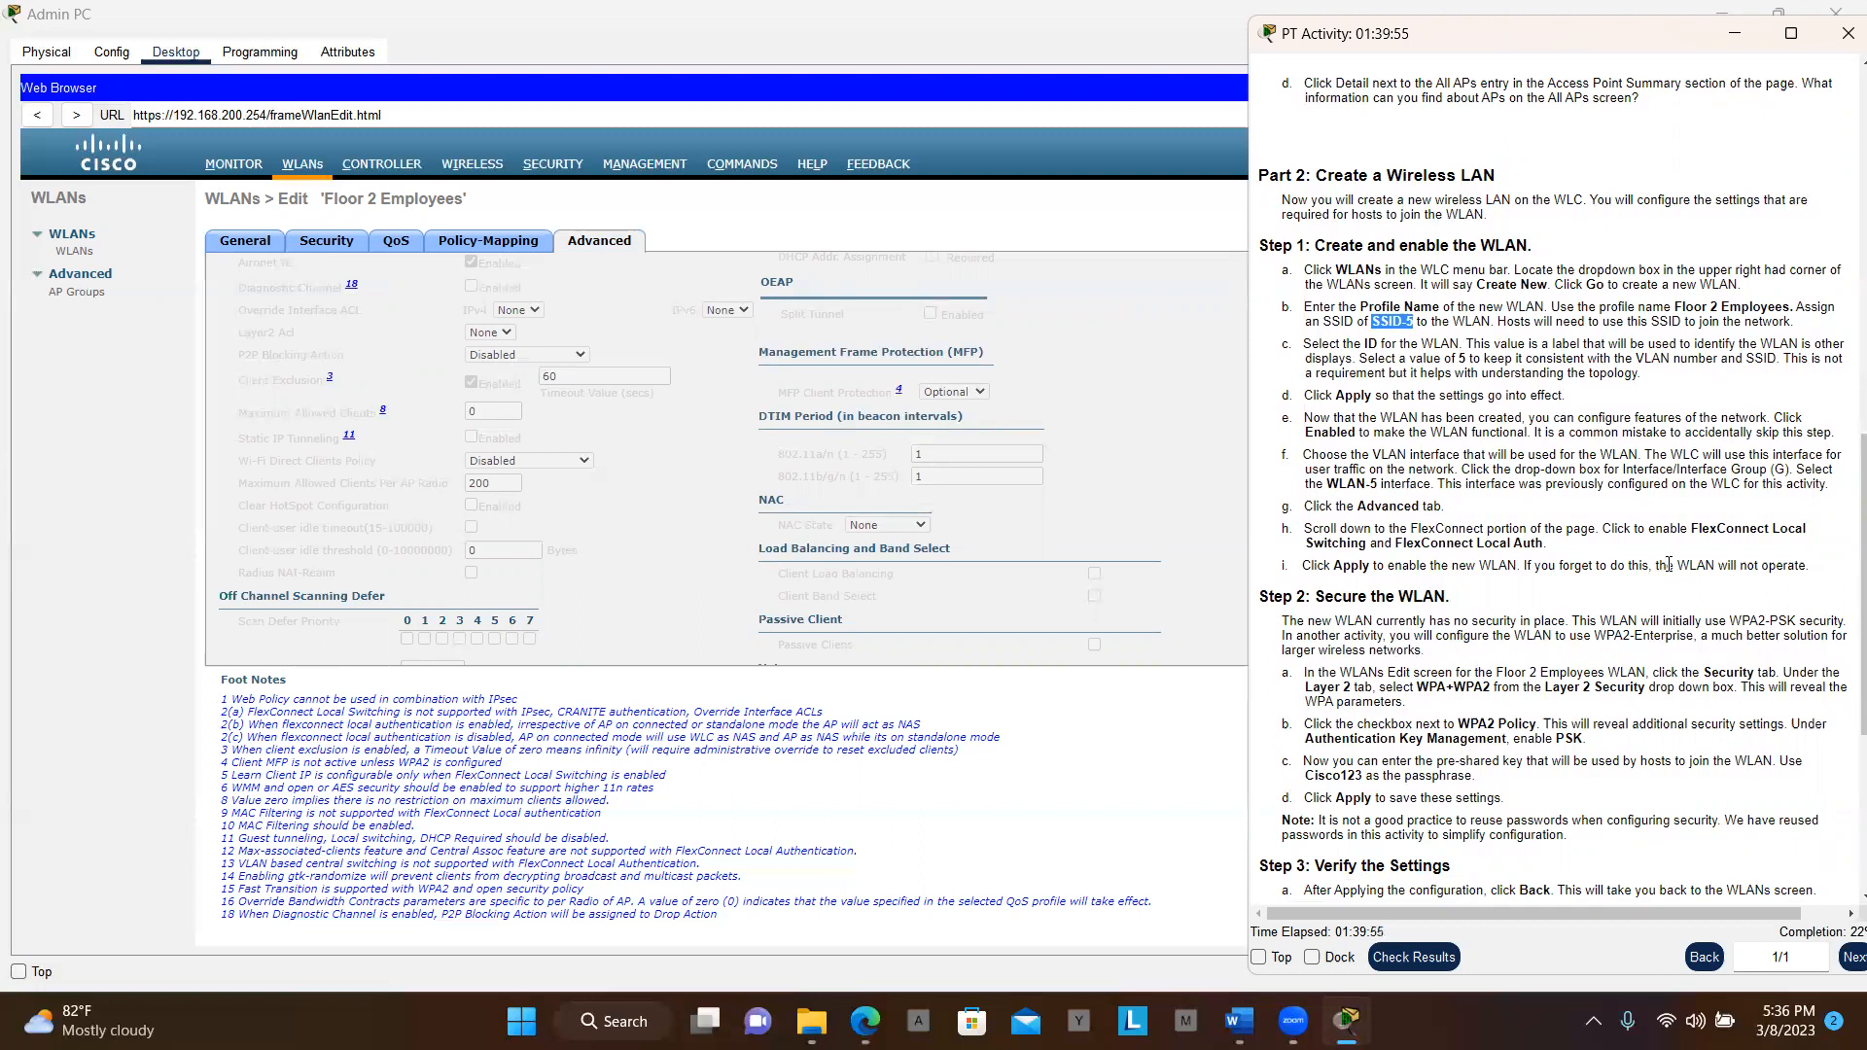
pyautogui.scroll(-1, 1738, 582)
pyautogui.scroll(-1, 1738, 582)
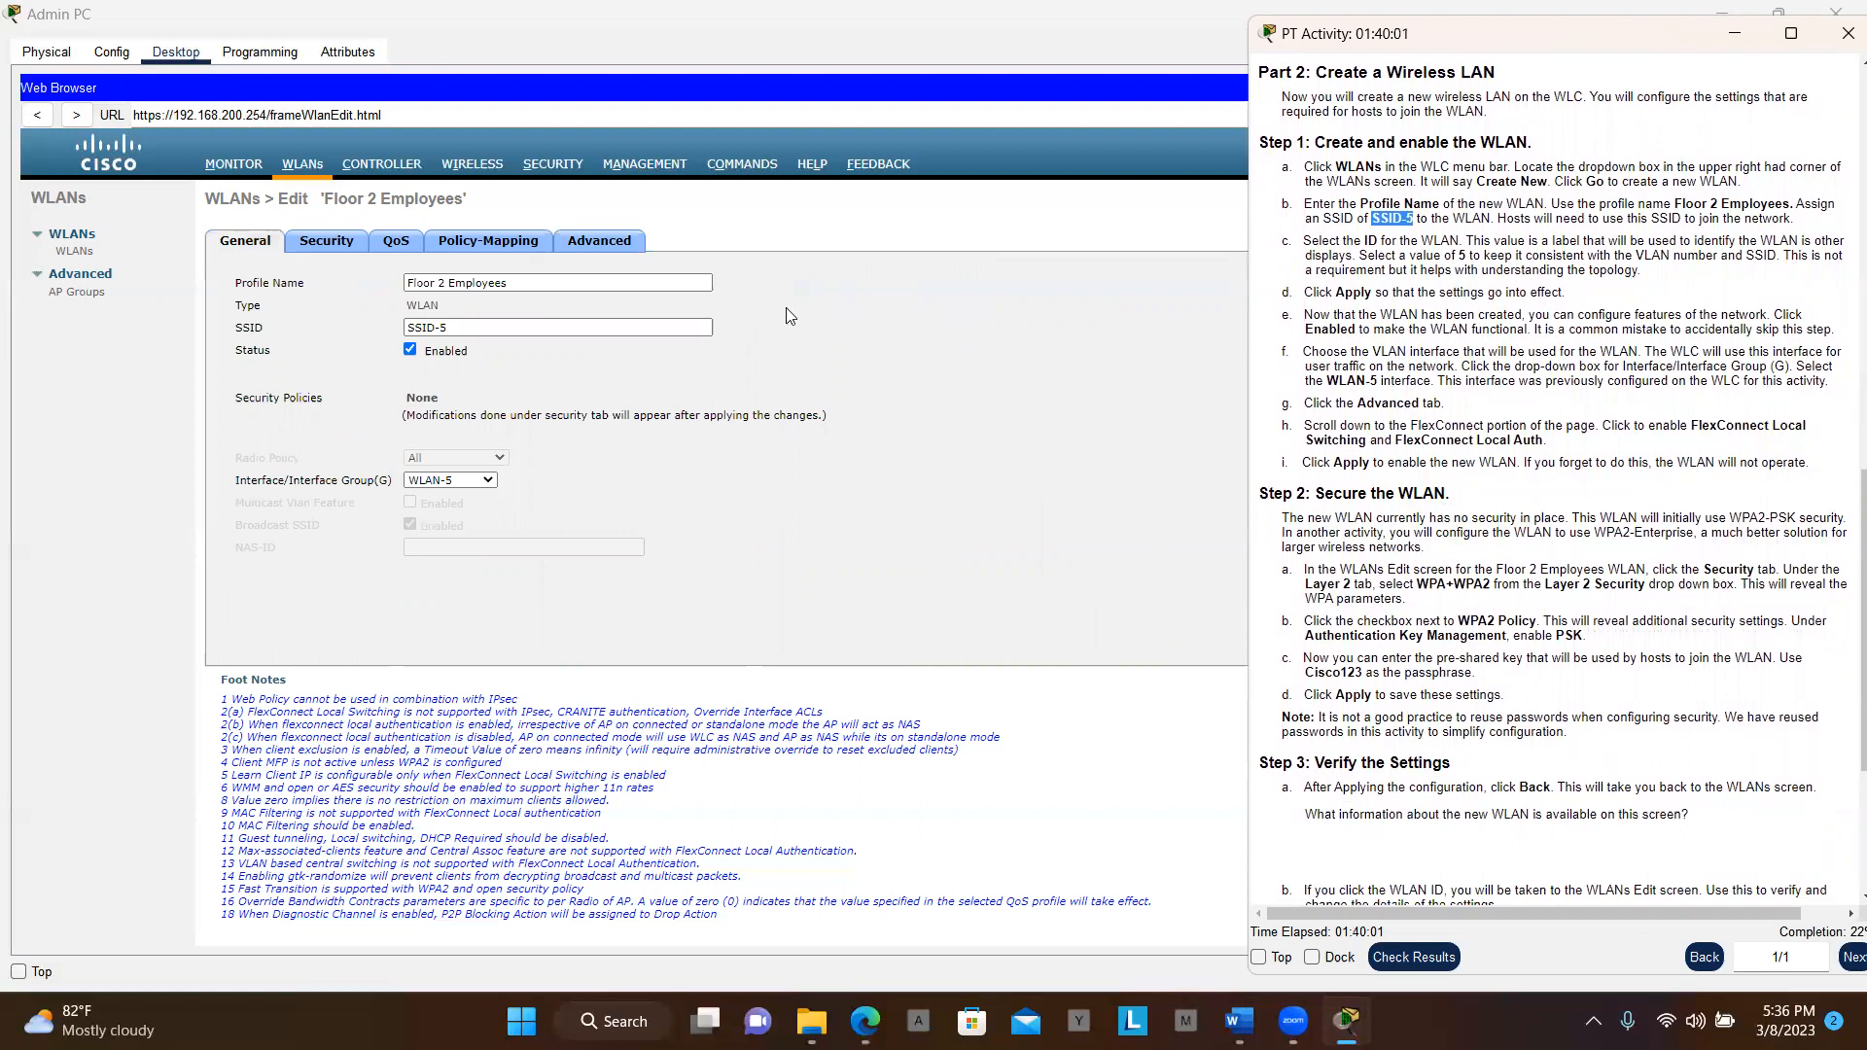
# Set the WLAN's Layer 2 Security to WPA+WPA2 on the Security tab
pyautogui.click(331, 251)
pyautogui.click(330, 251)
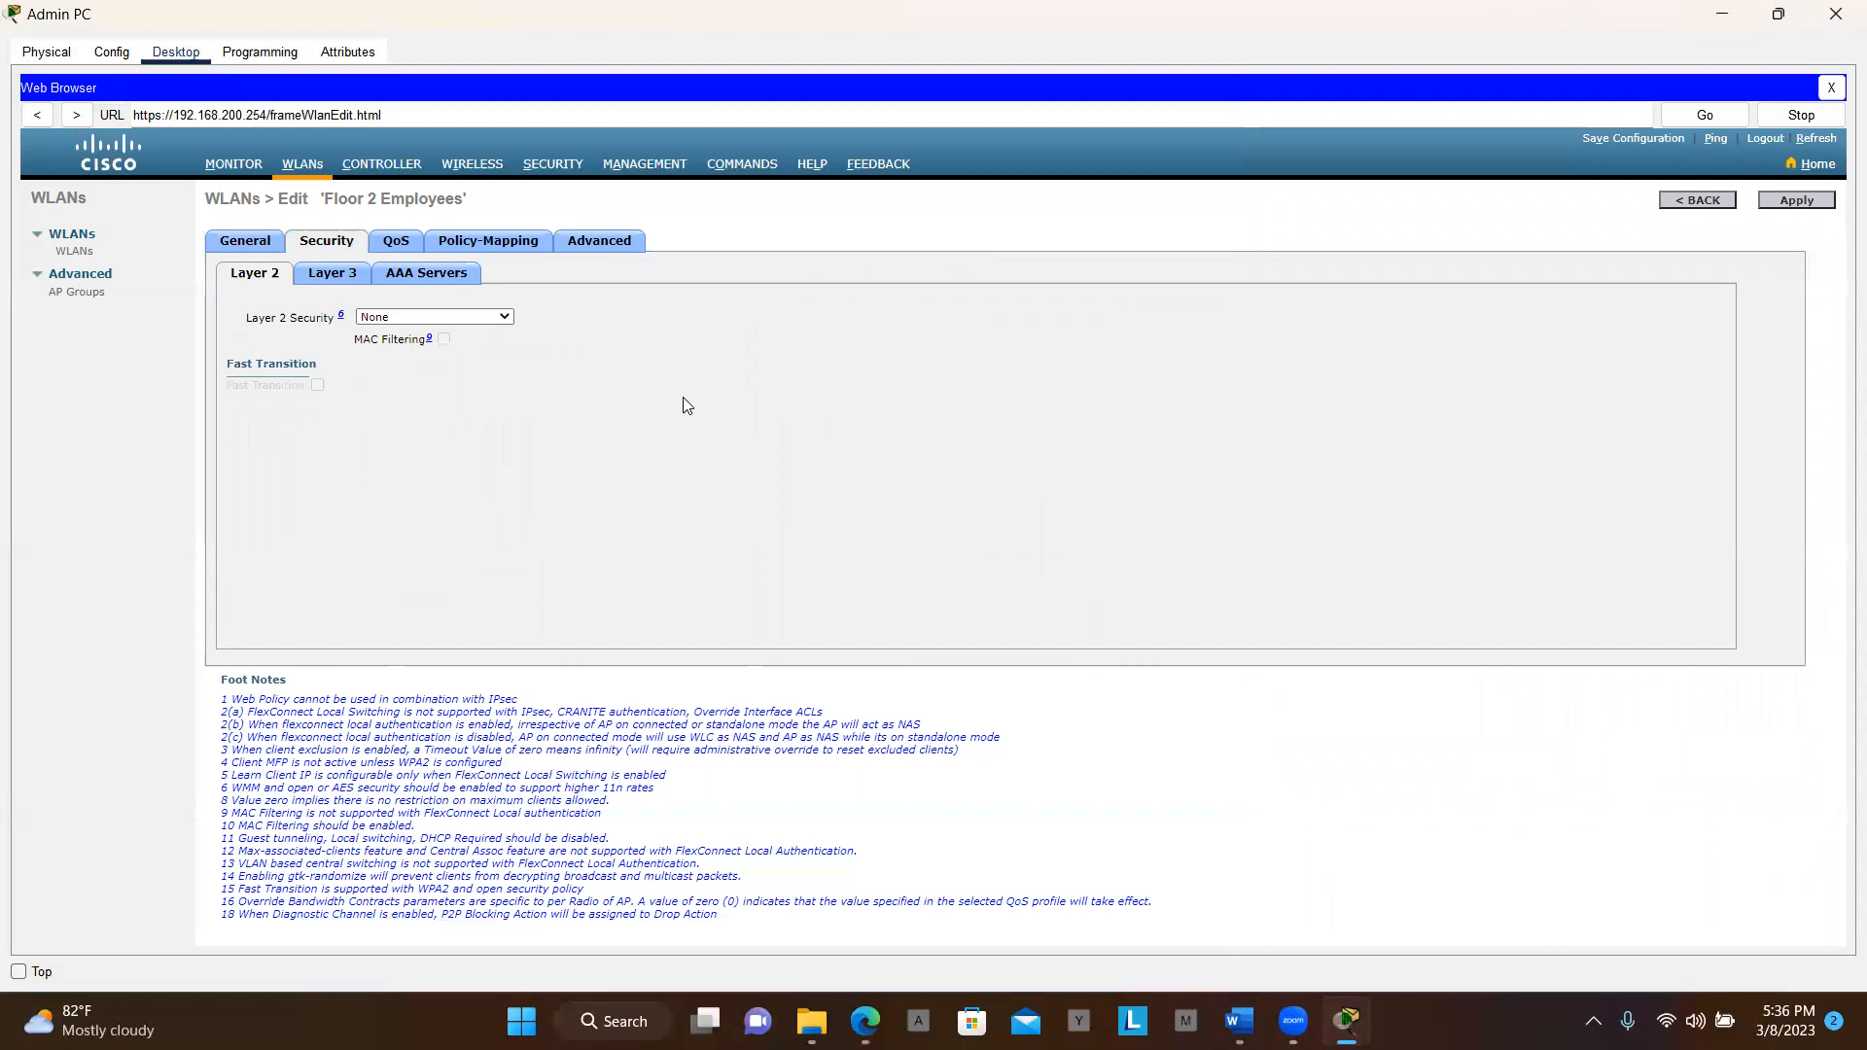
pyautogui.hotkey('alt', 'Tab')
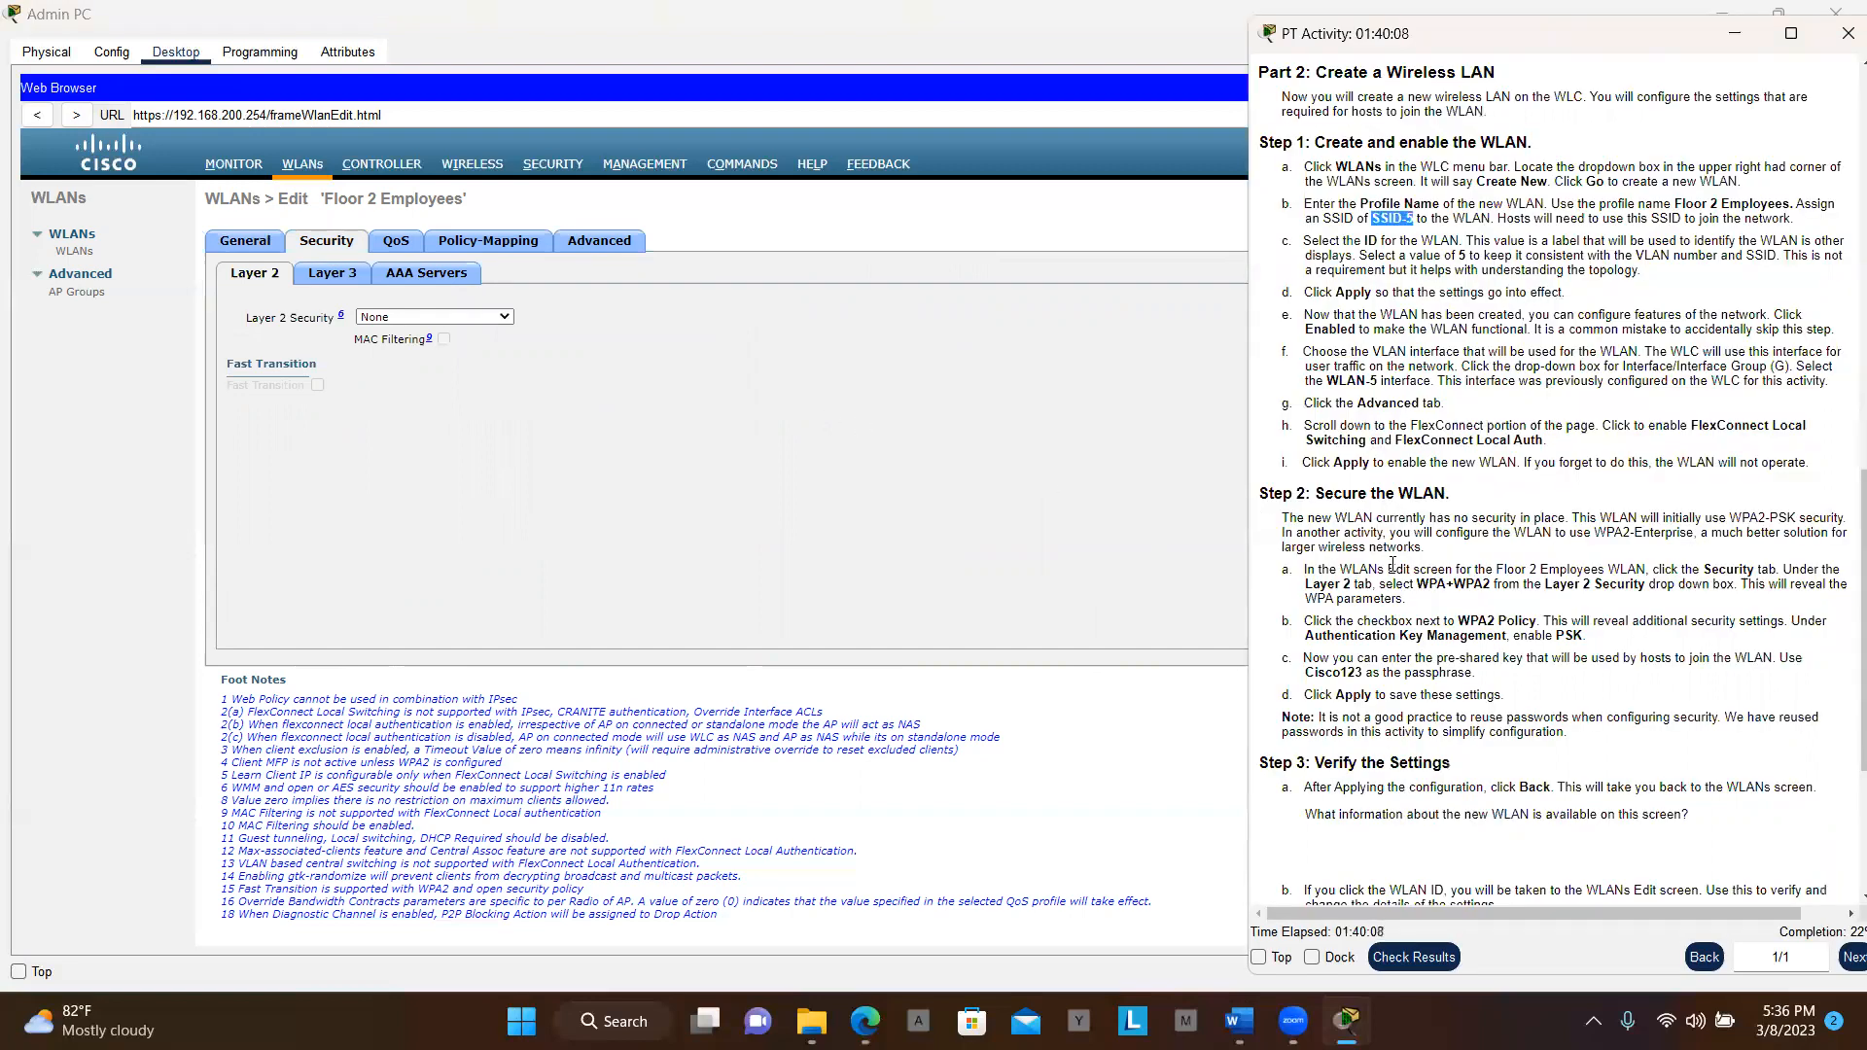
pyautogui.scroll(-1, 1468, 567)
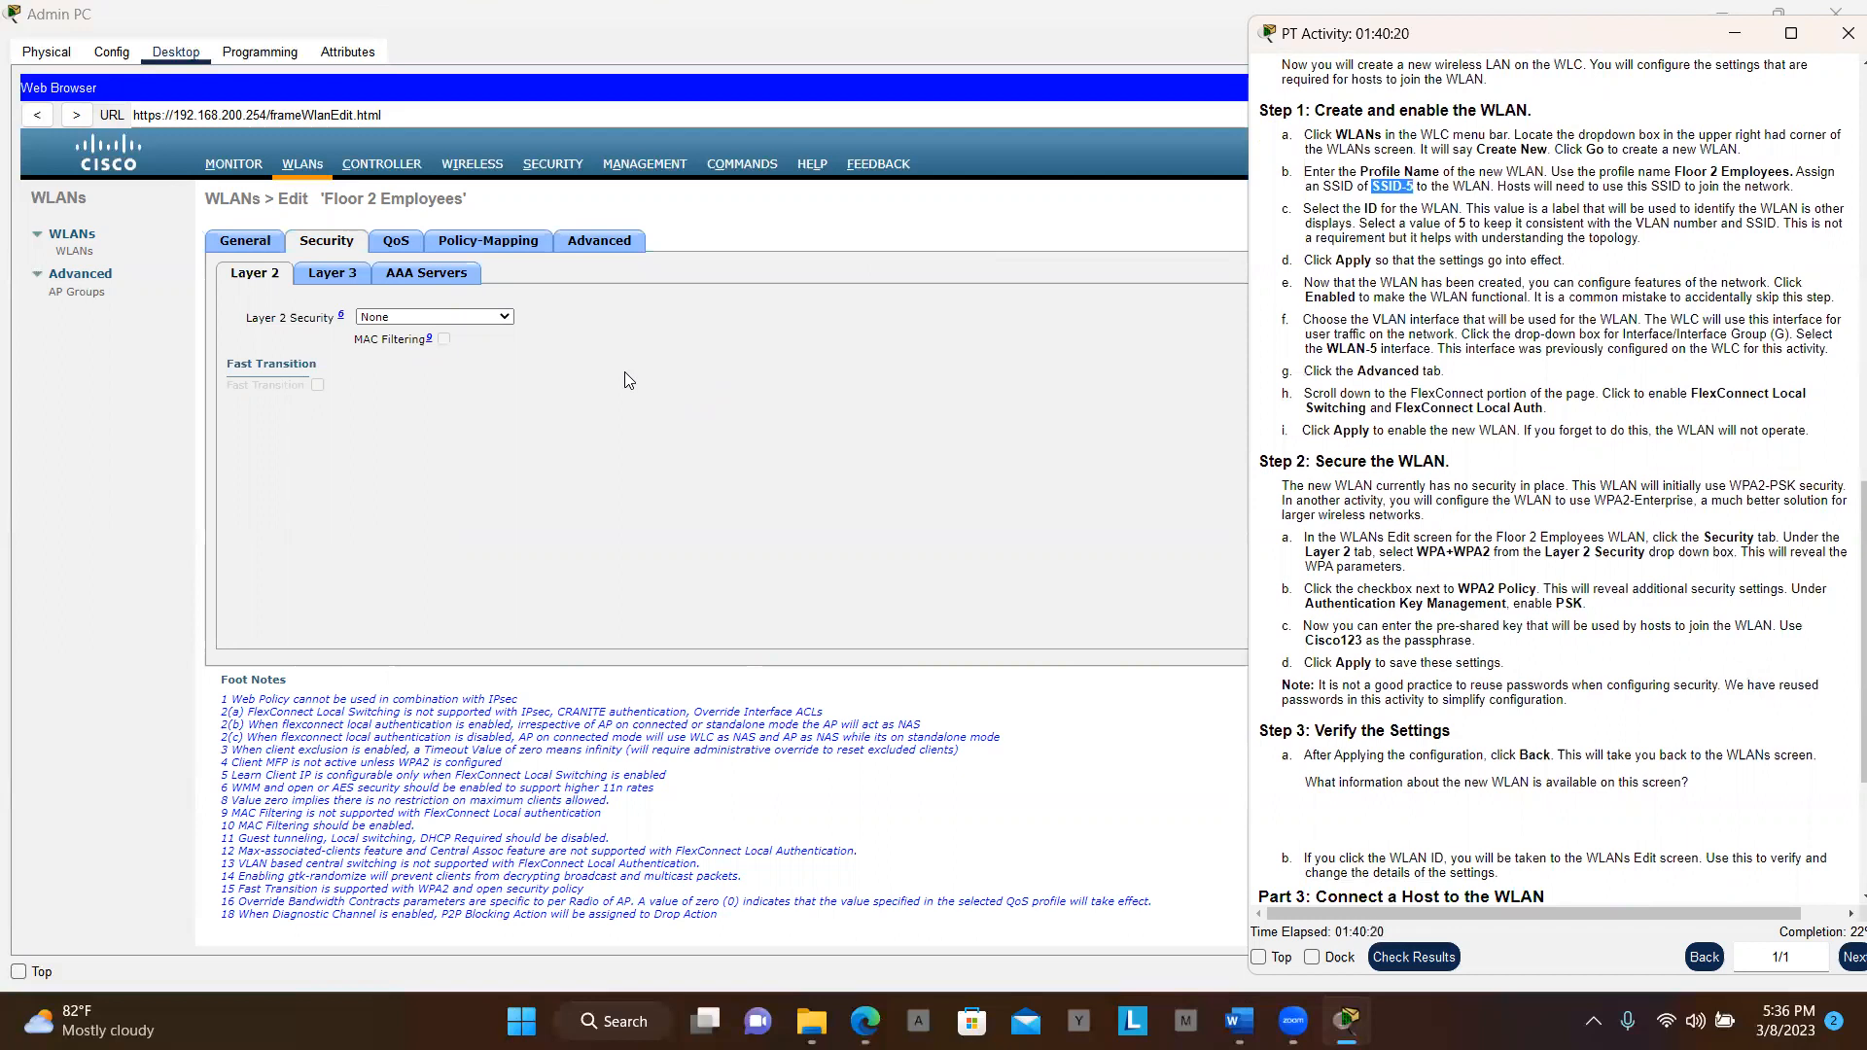
pyautogui.click(507, 328)
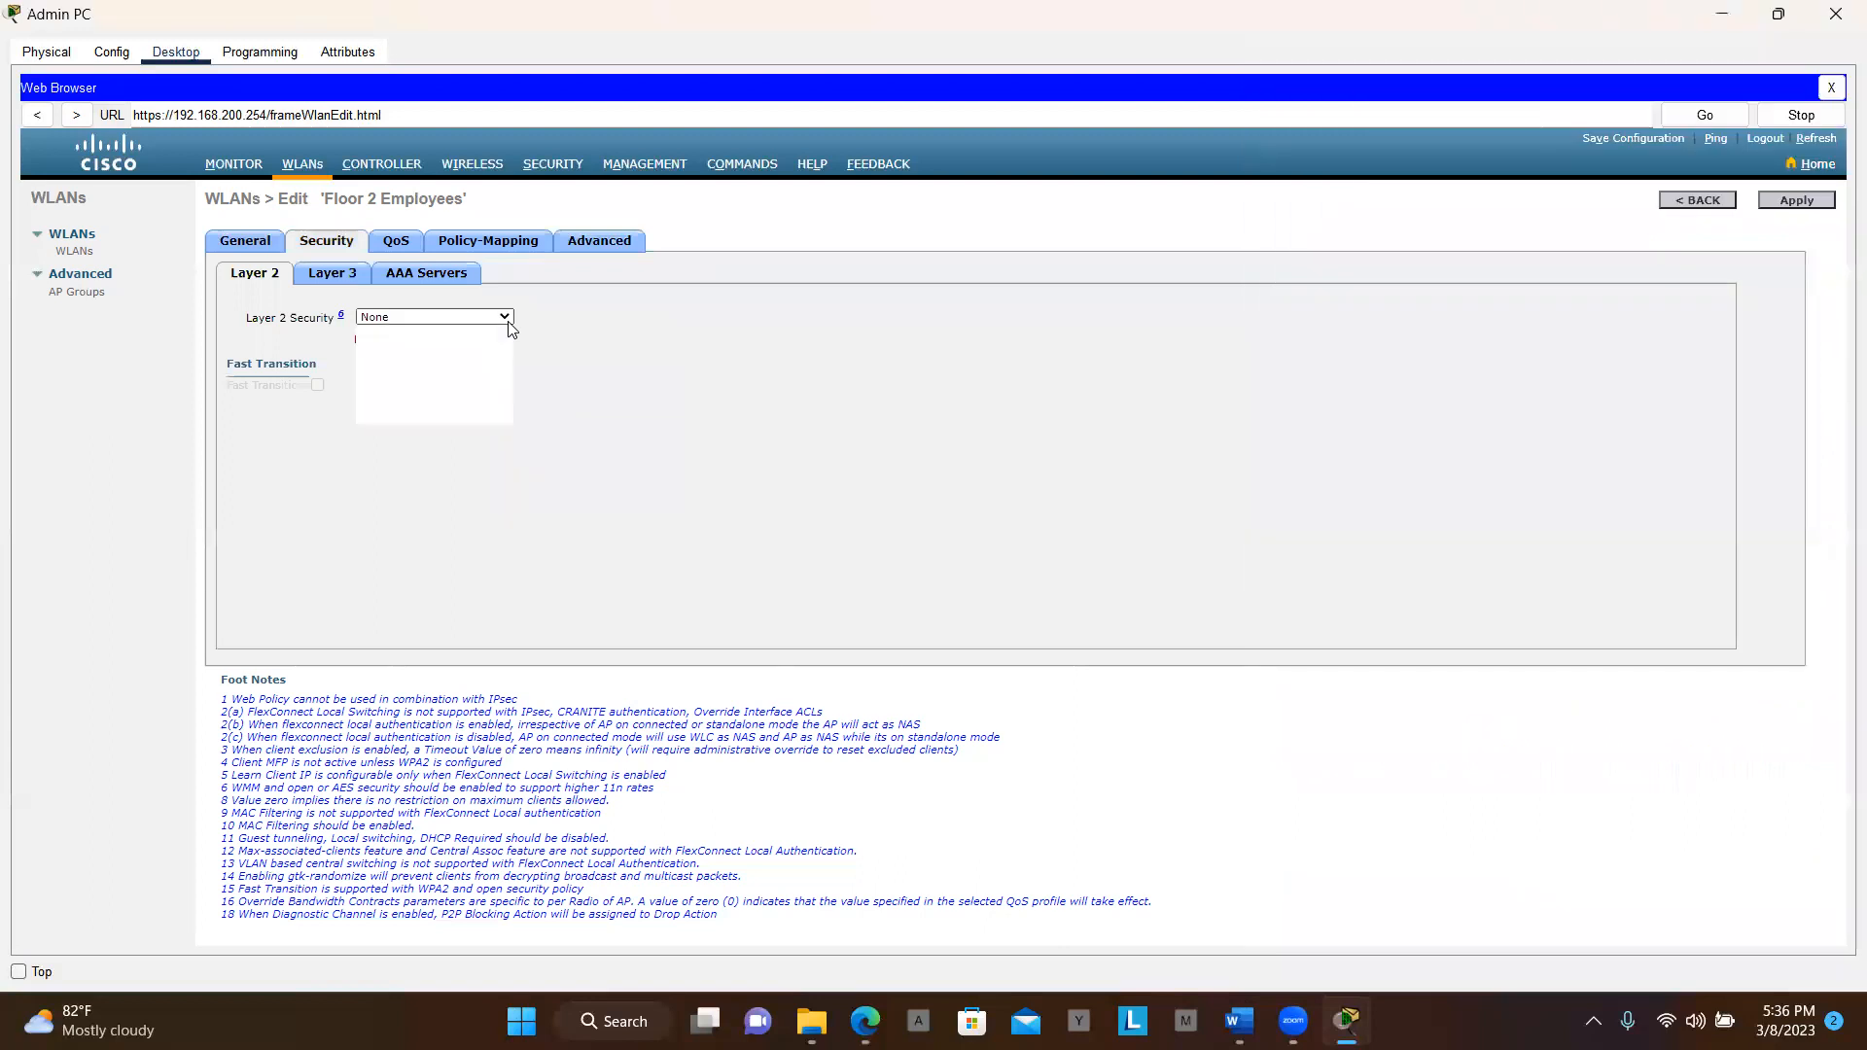
pyautogui.click(499, 347)
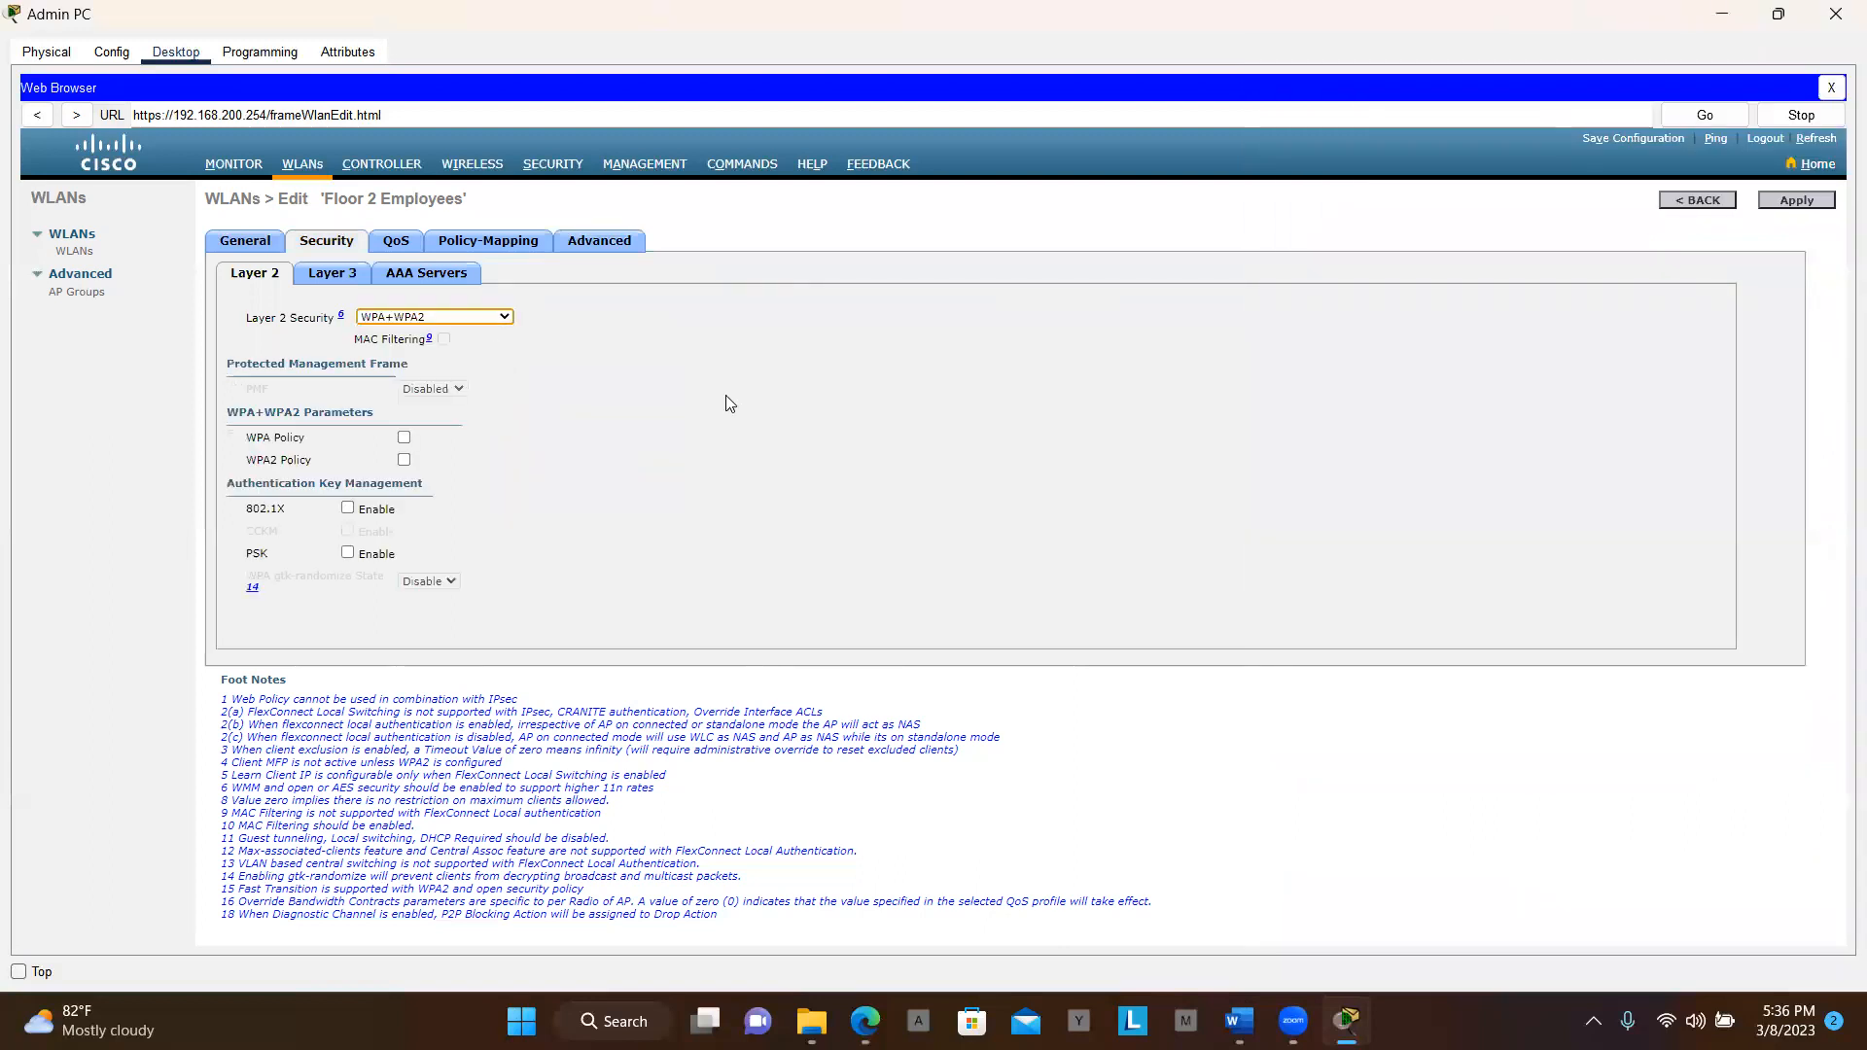
pyautogui.hotkey('alt', 'Tab')
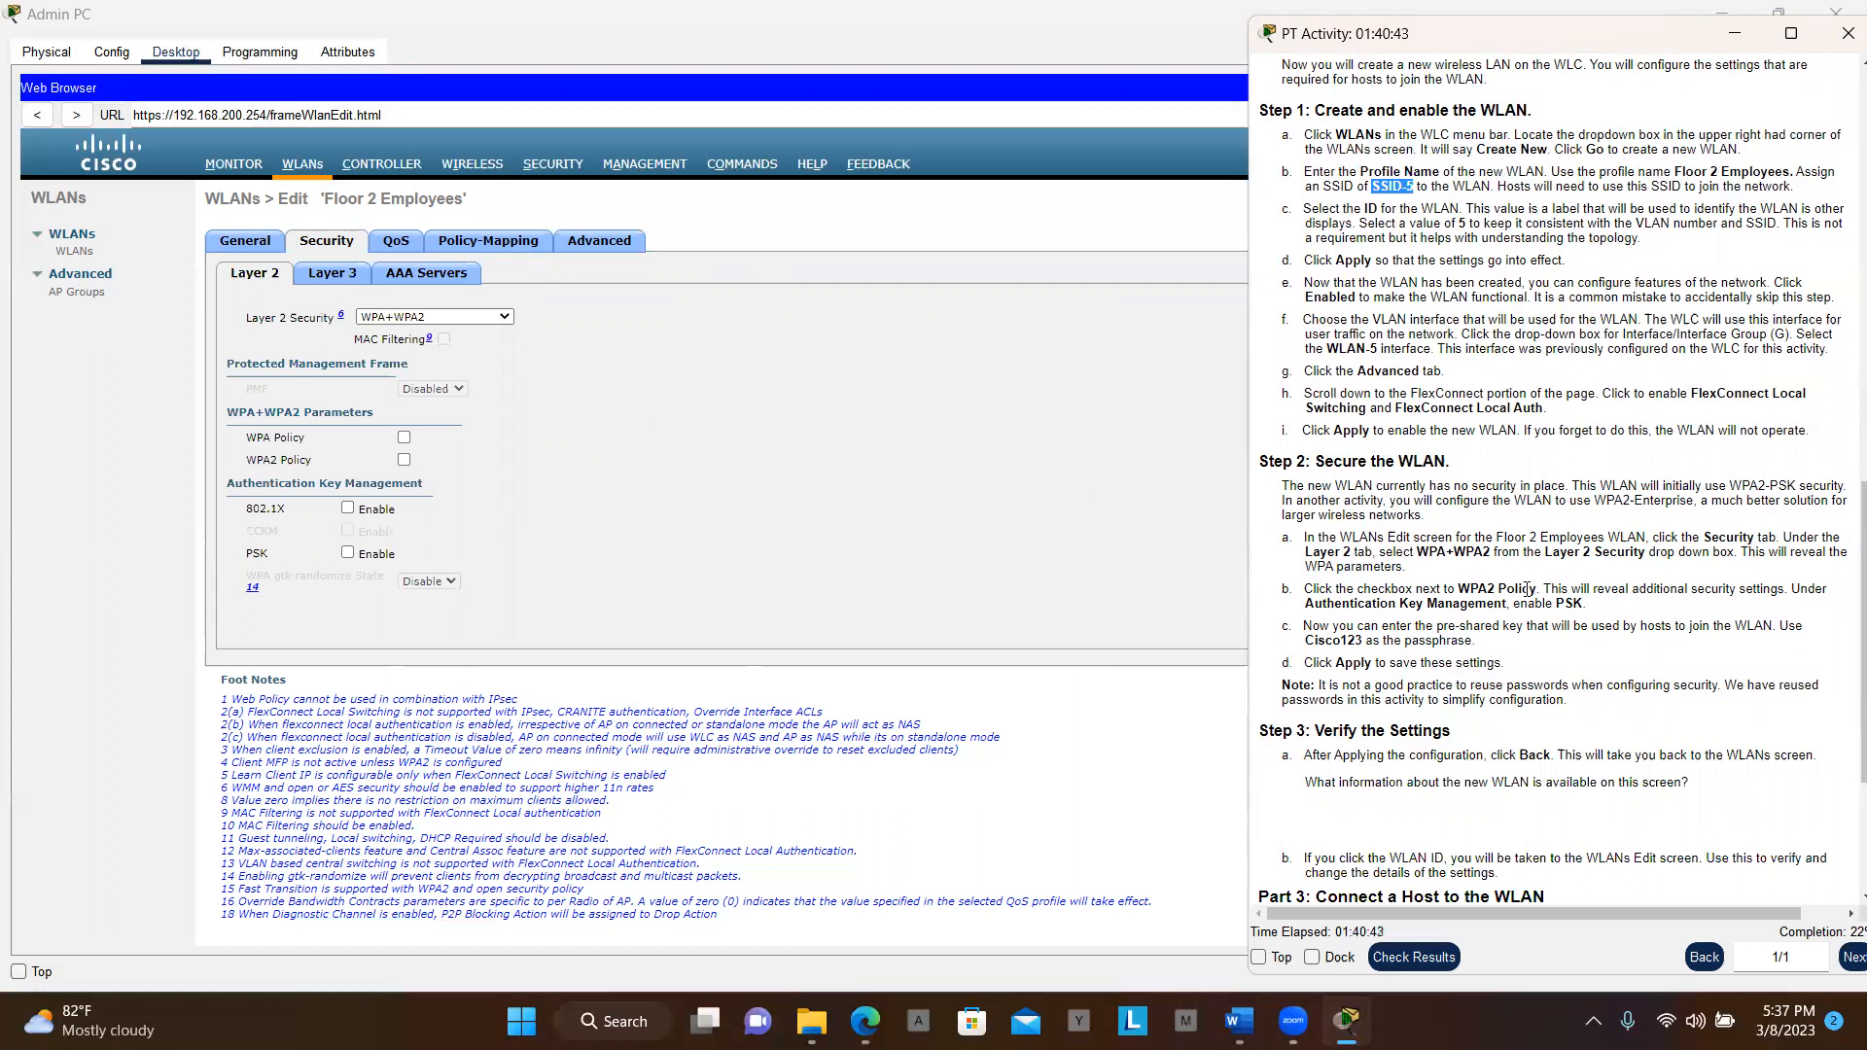
# Check WPA Policy and AES encryption in the WPA+WPA2 parameters
pyautogui.click(405, 445)
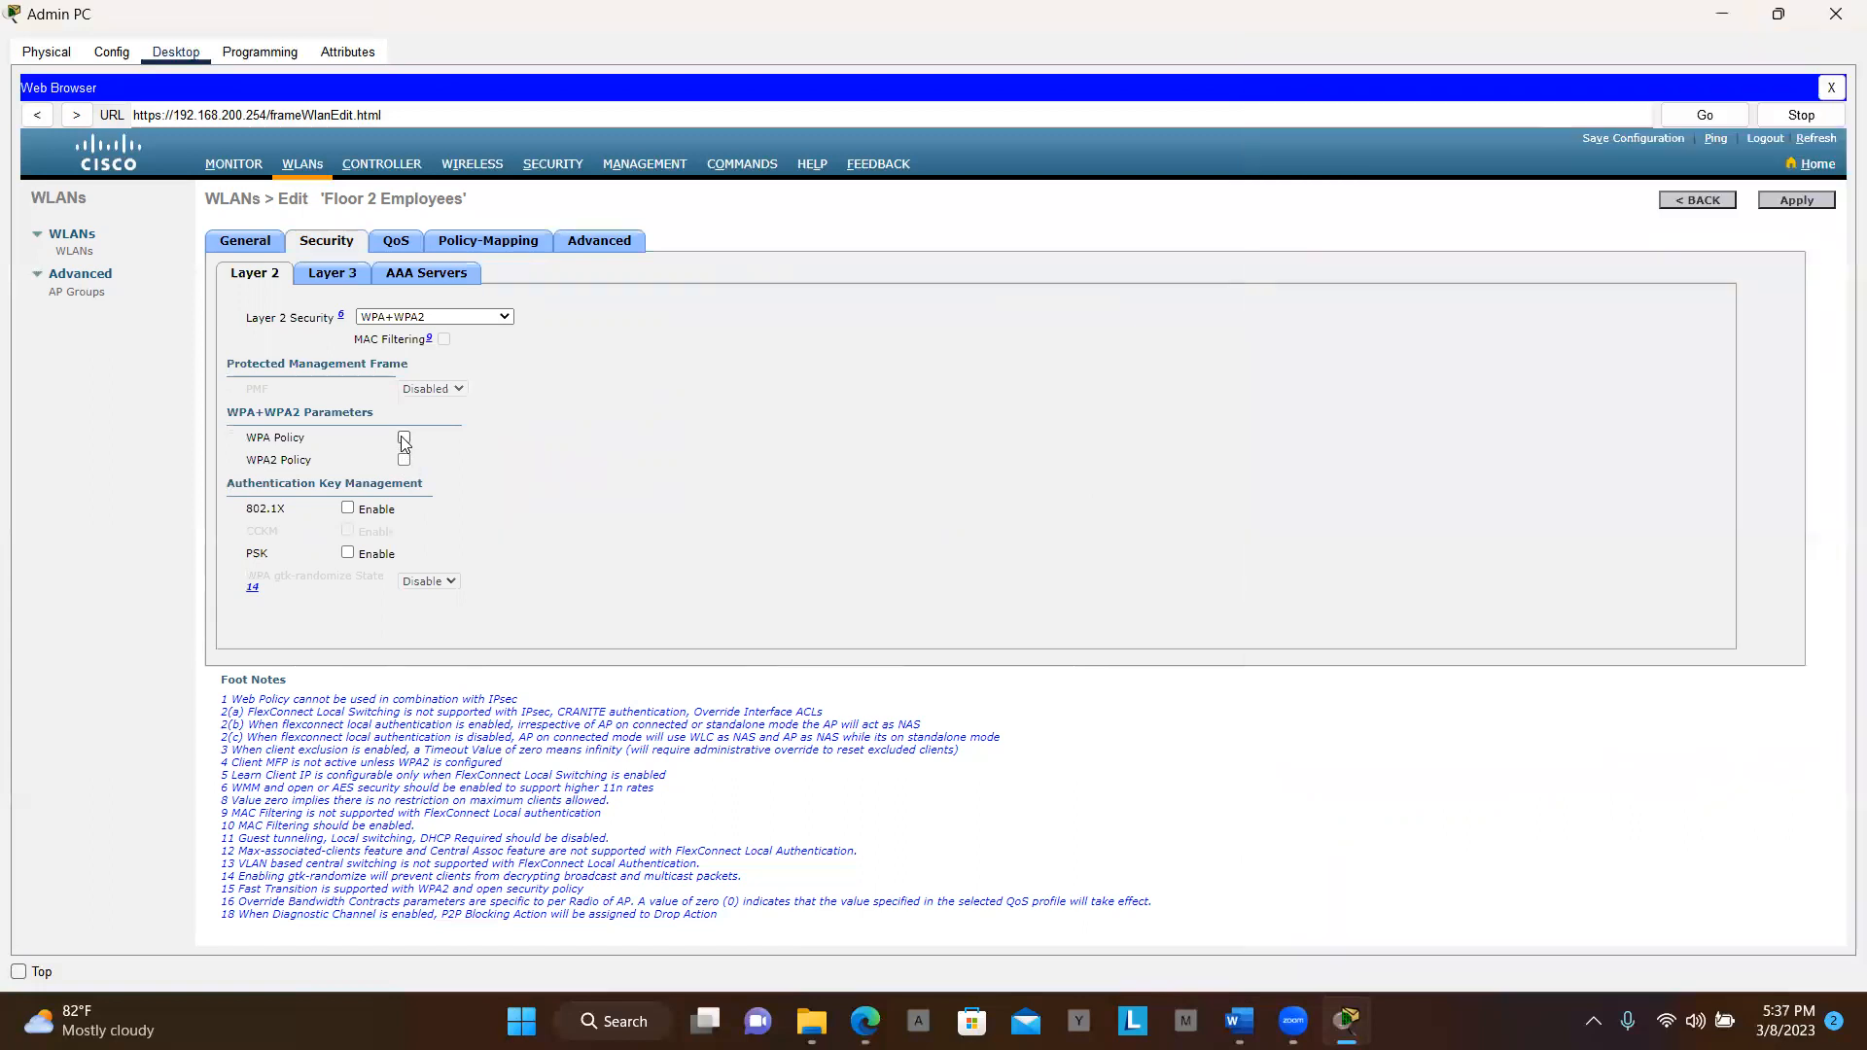
pyautogui.click(405, 440)
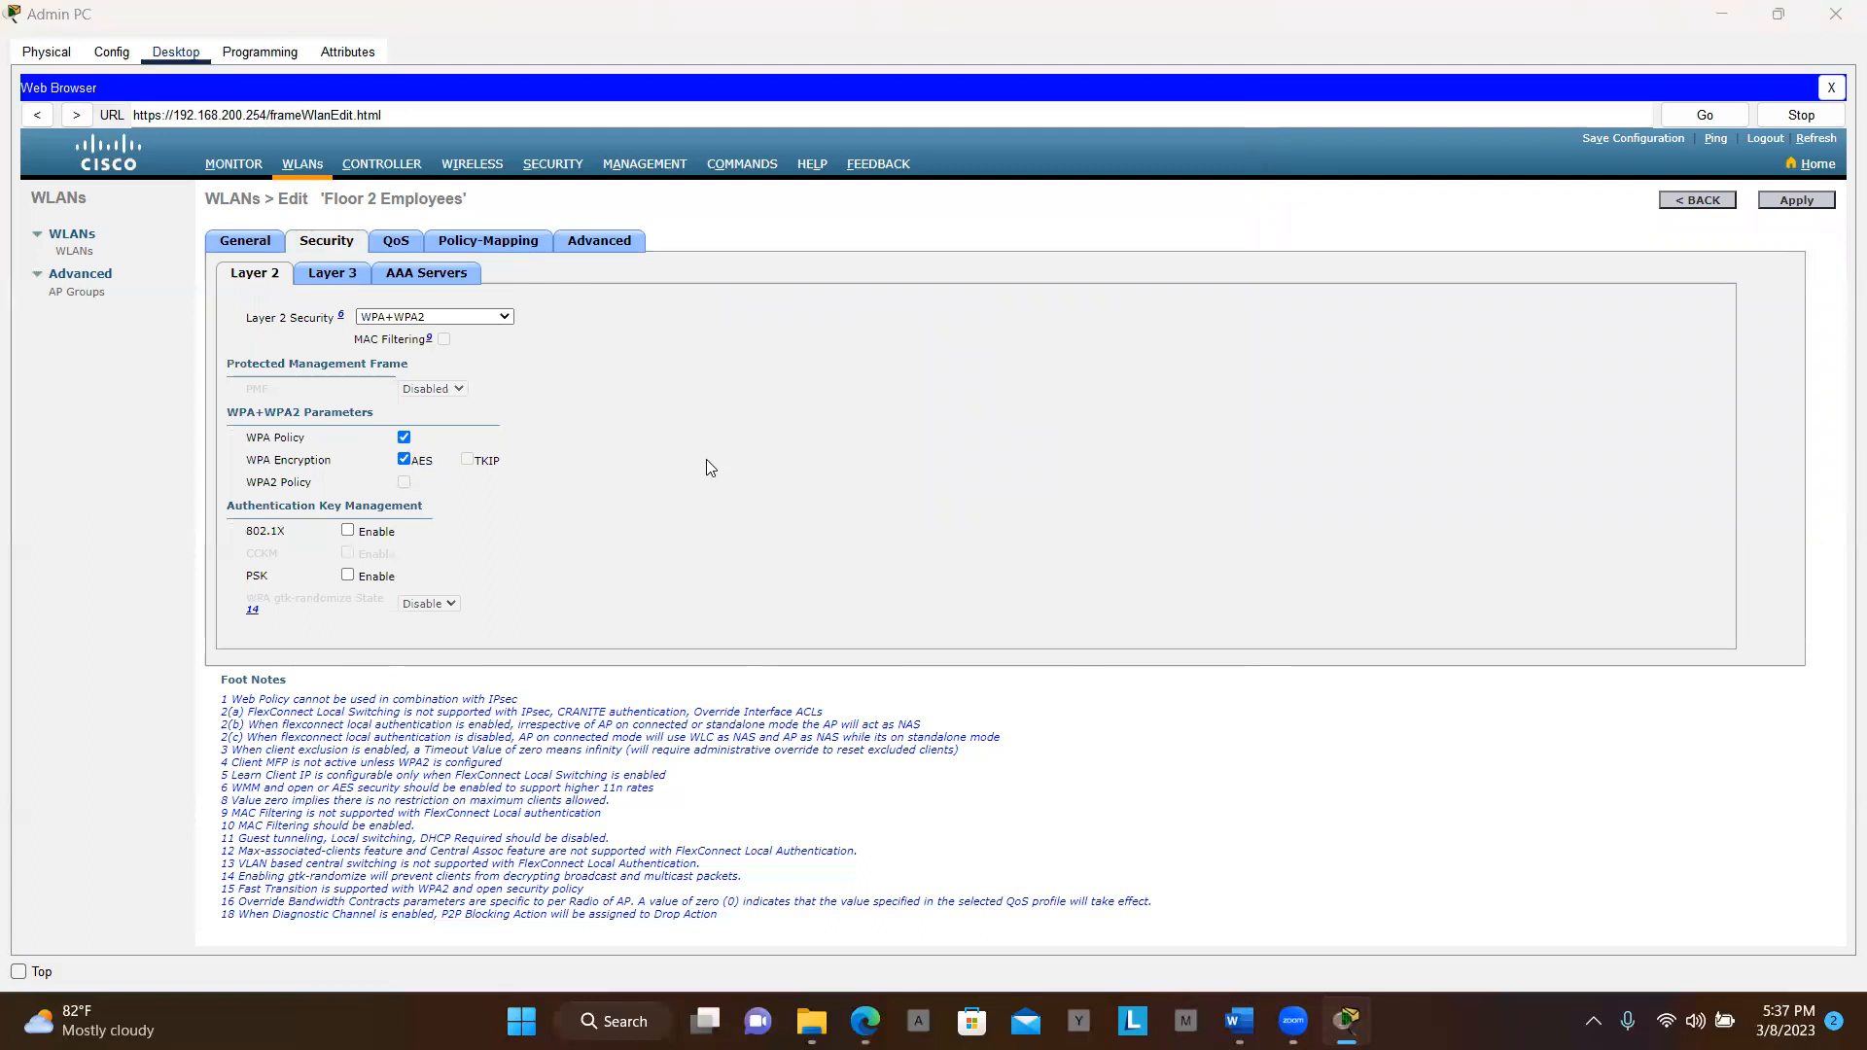
pyautogui.hotkey('alt', 'Tab')
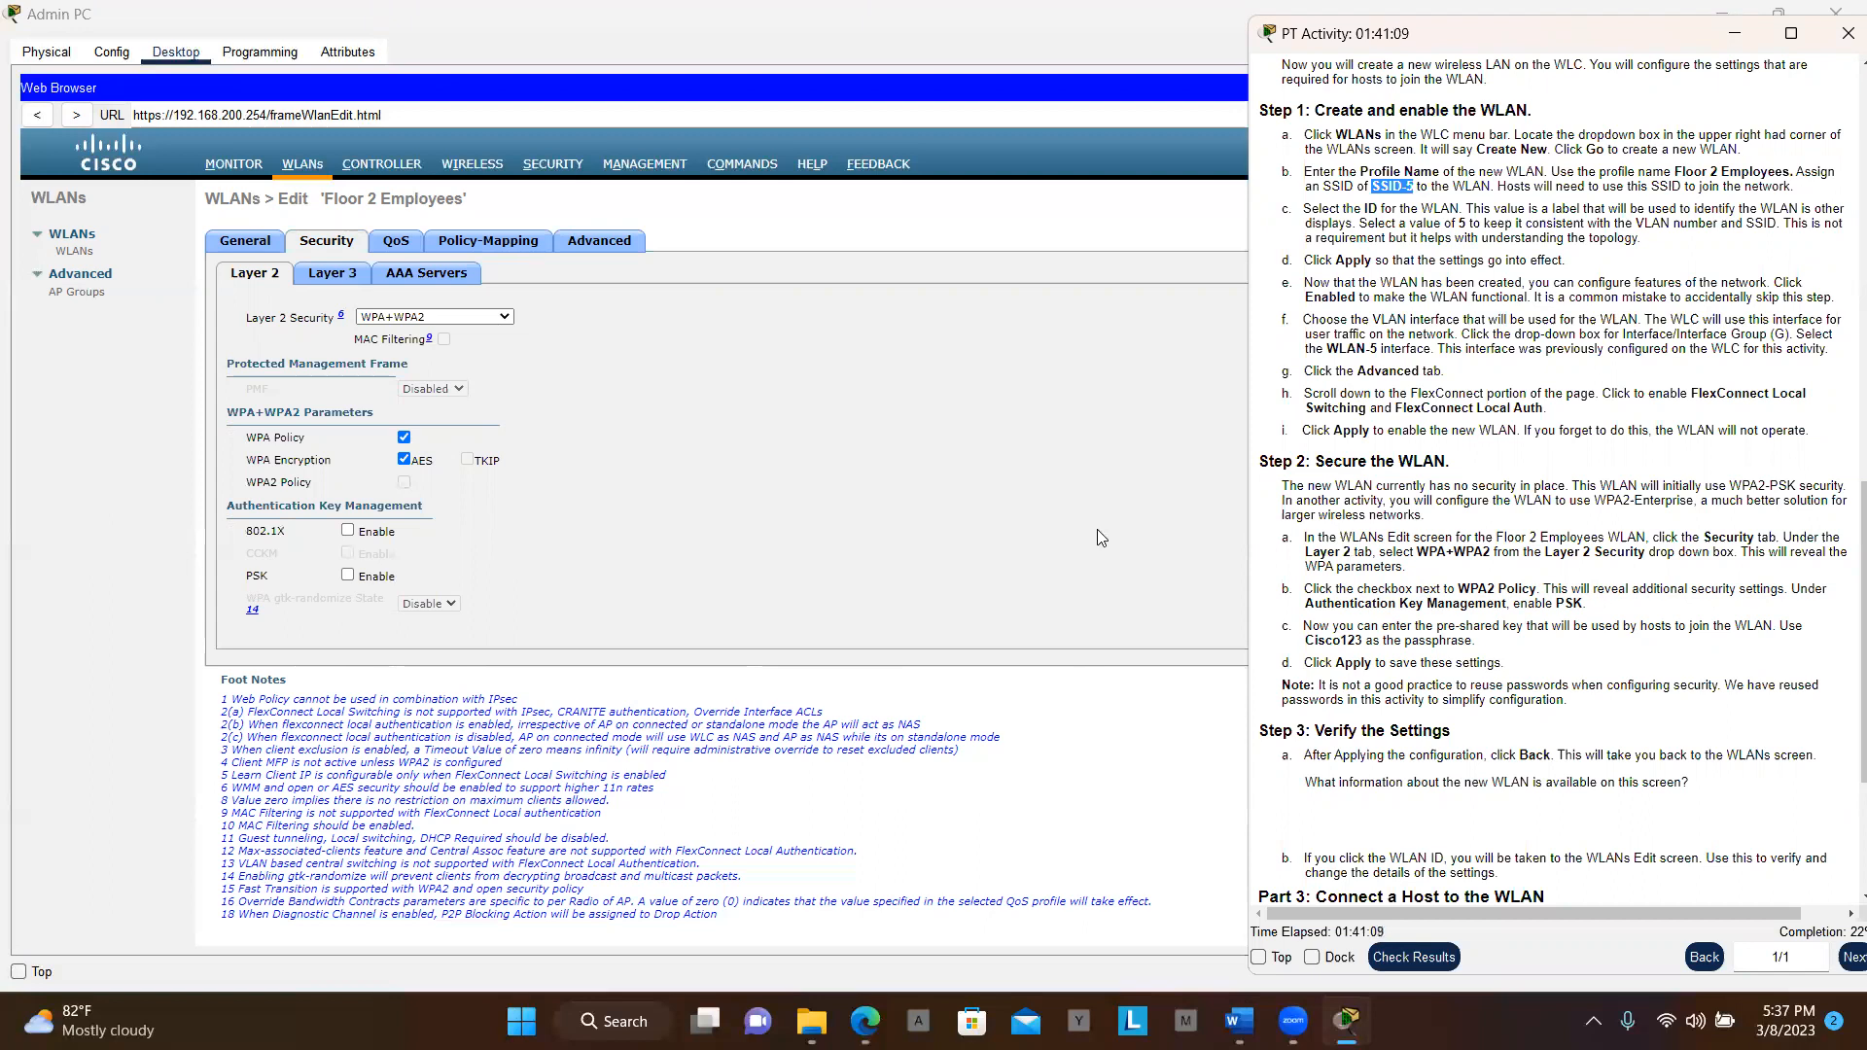
pyautogui.click(403, 460)
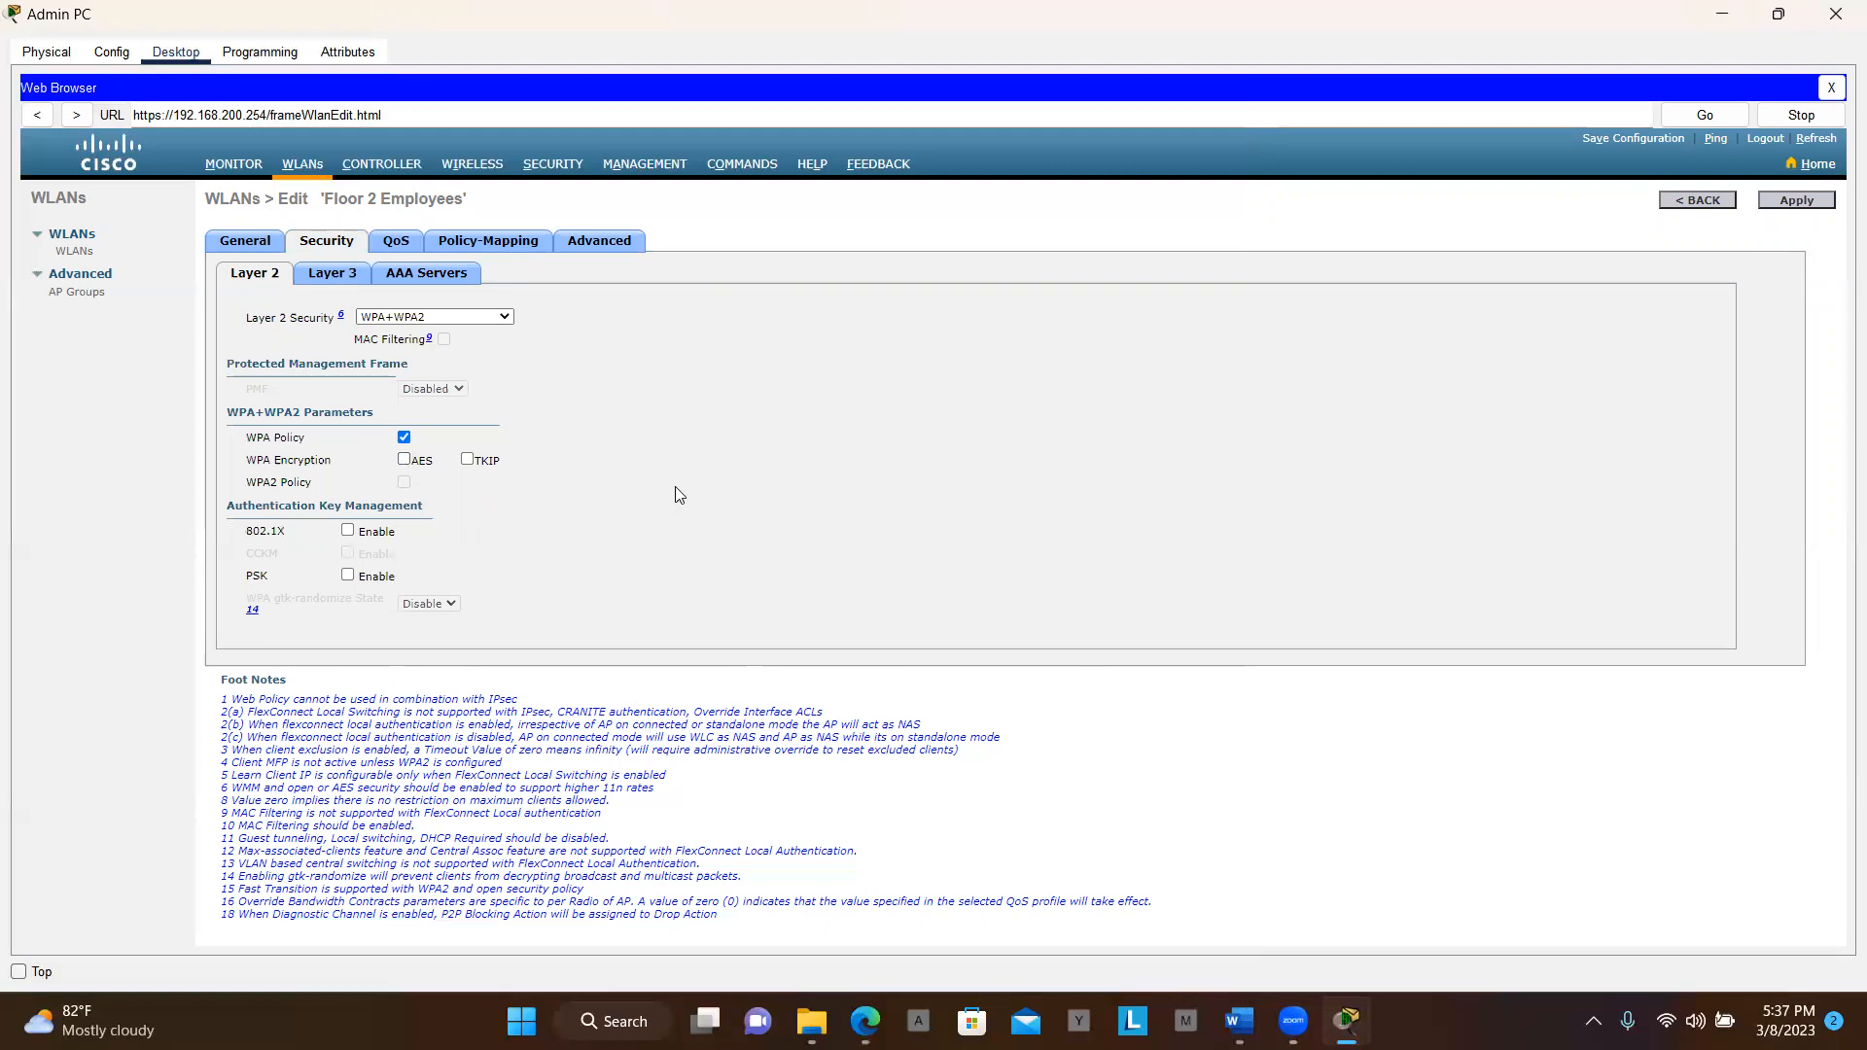
pyautogui.hotkey('alt', 'Tab')
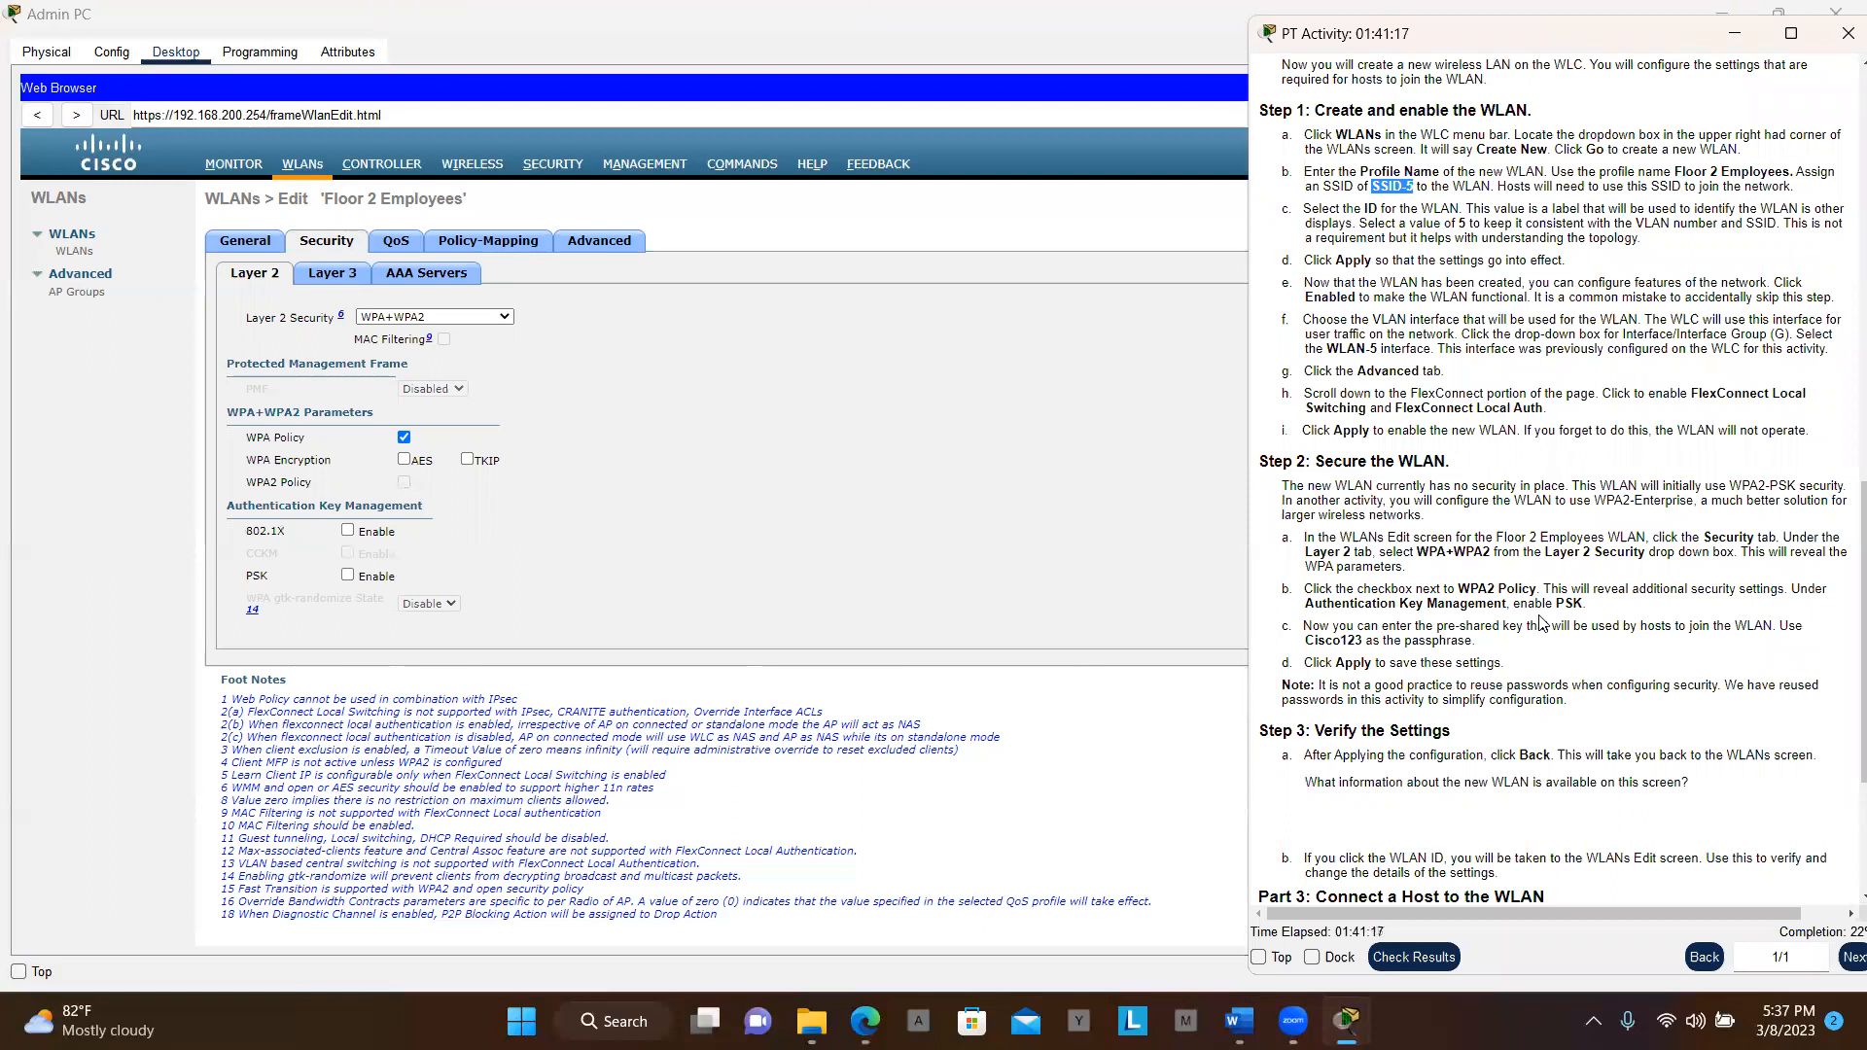
pyautogui.scroll(-1, 1539, 622)
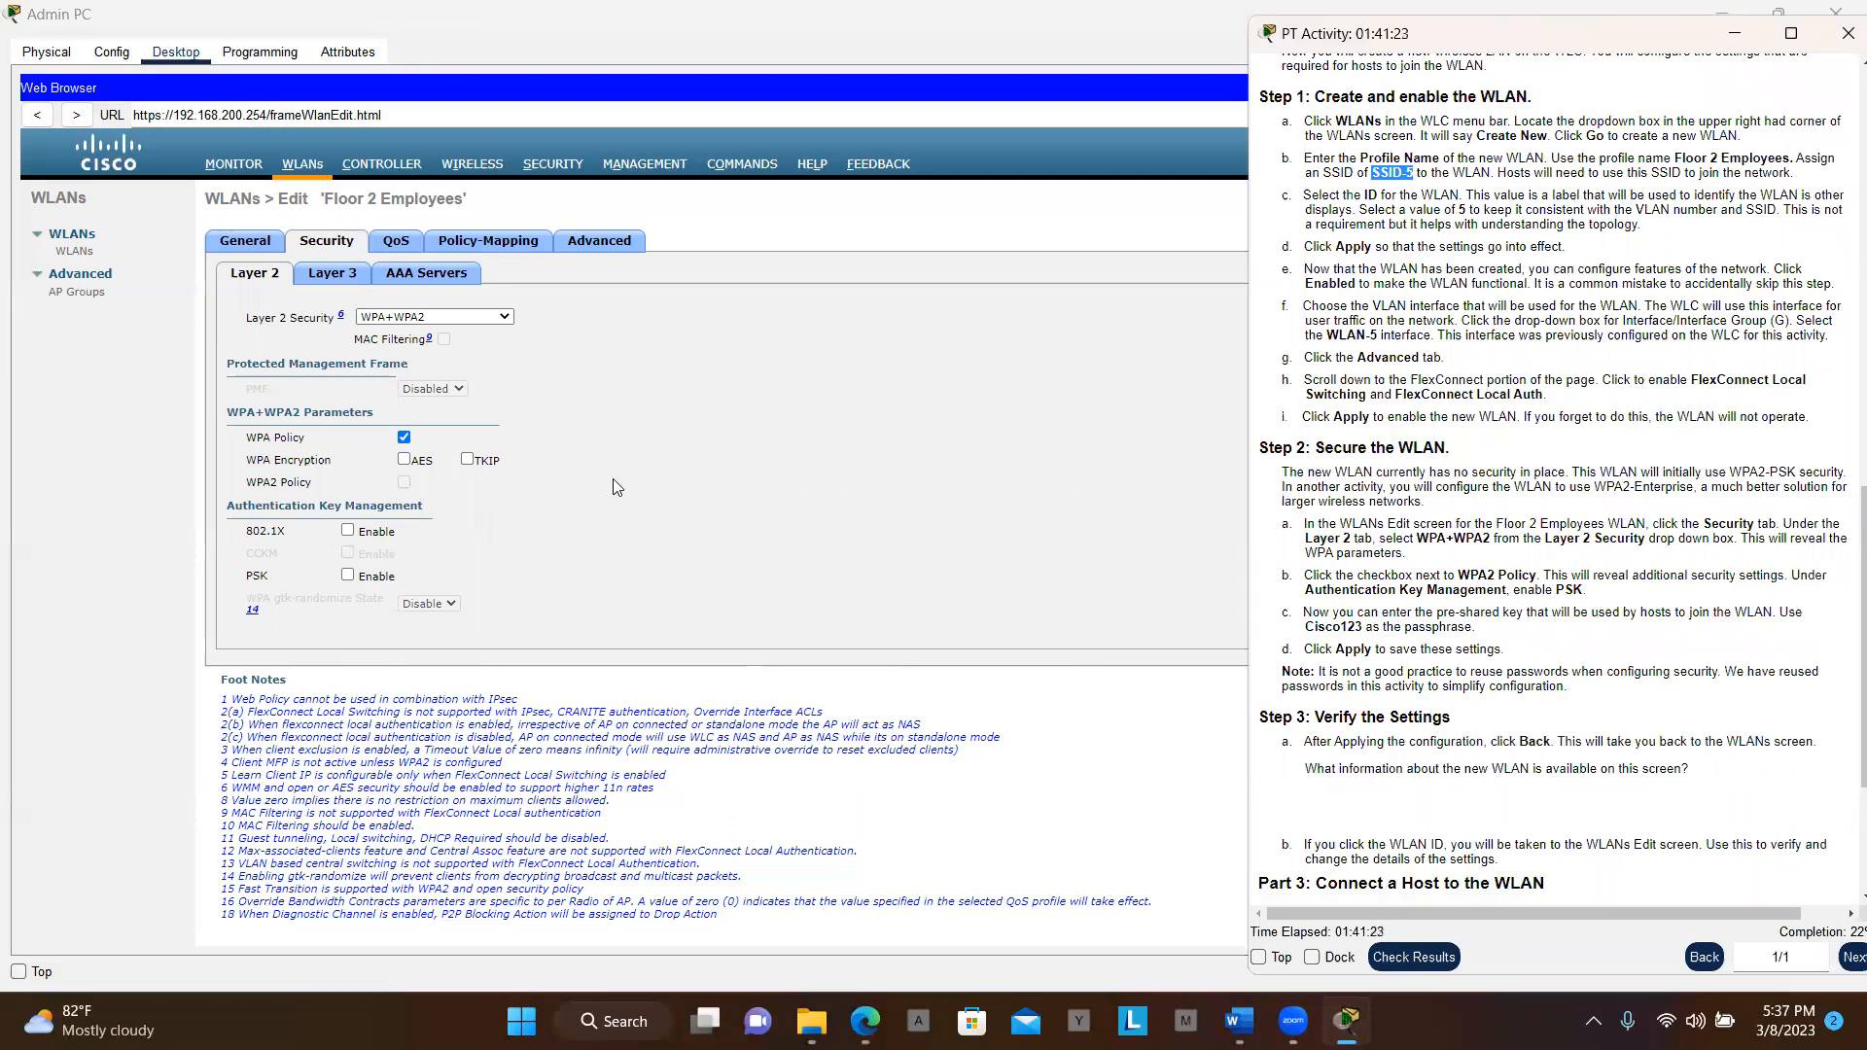
pyautogui.click(405, 484)
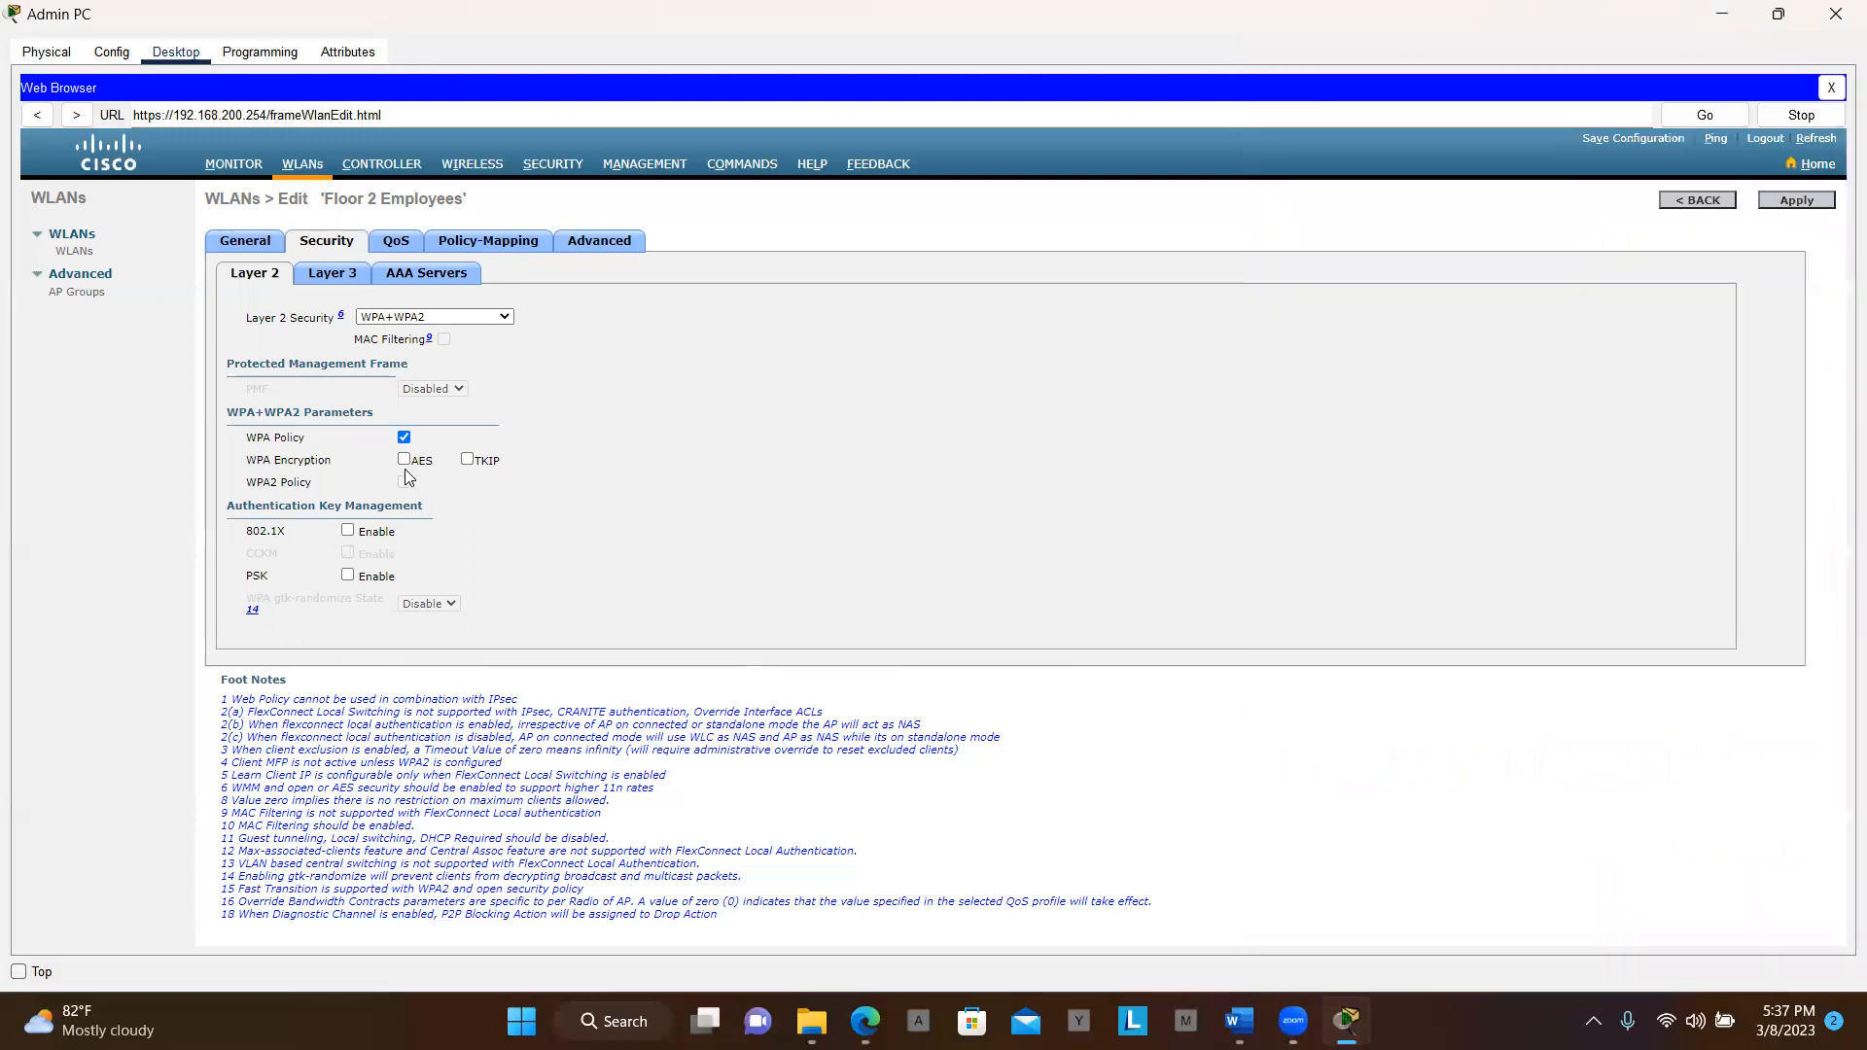
pyautogui.click(403, 459)
pyautogui.hotkey('alt', 'Tab')
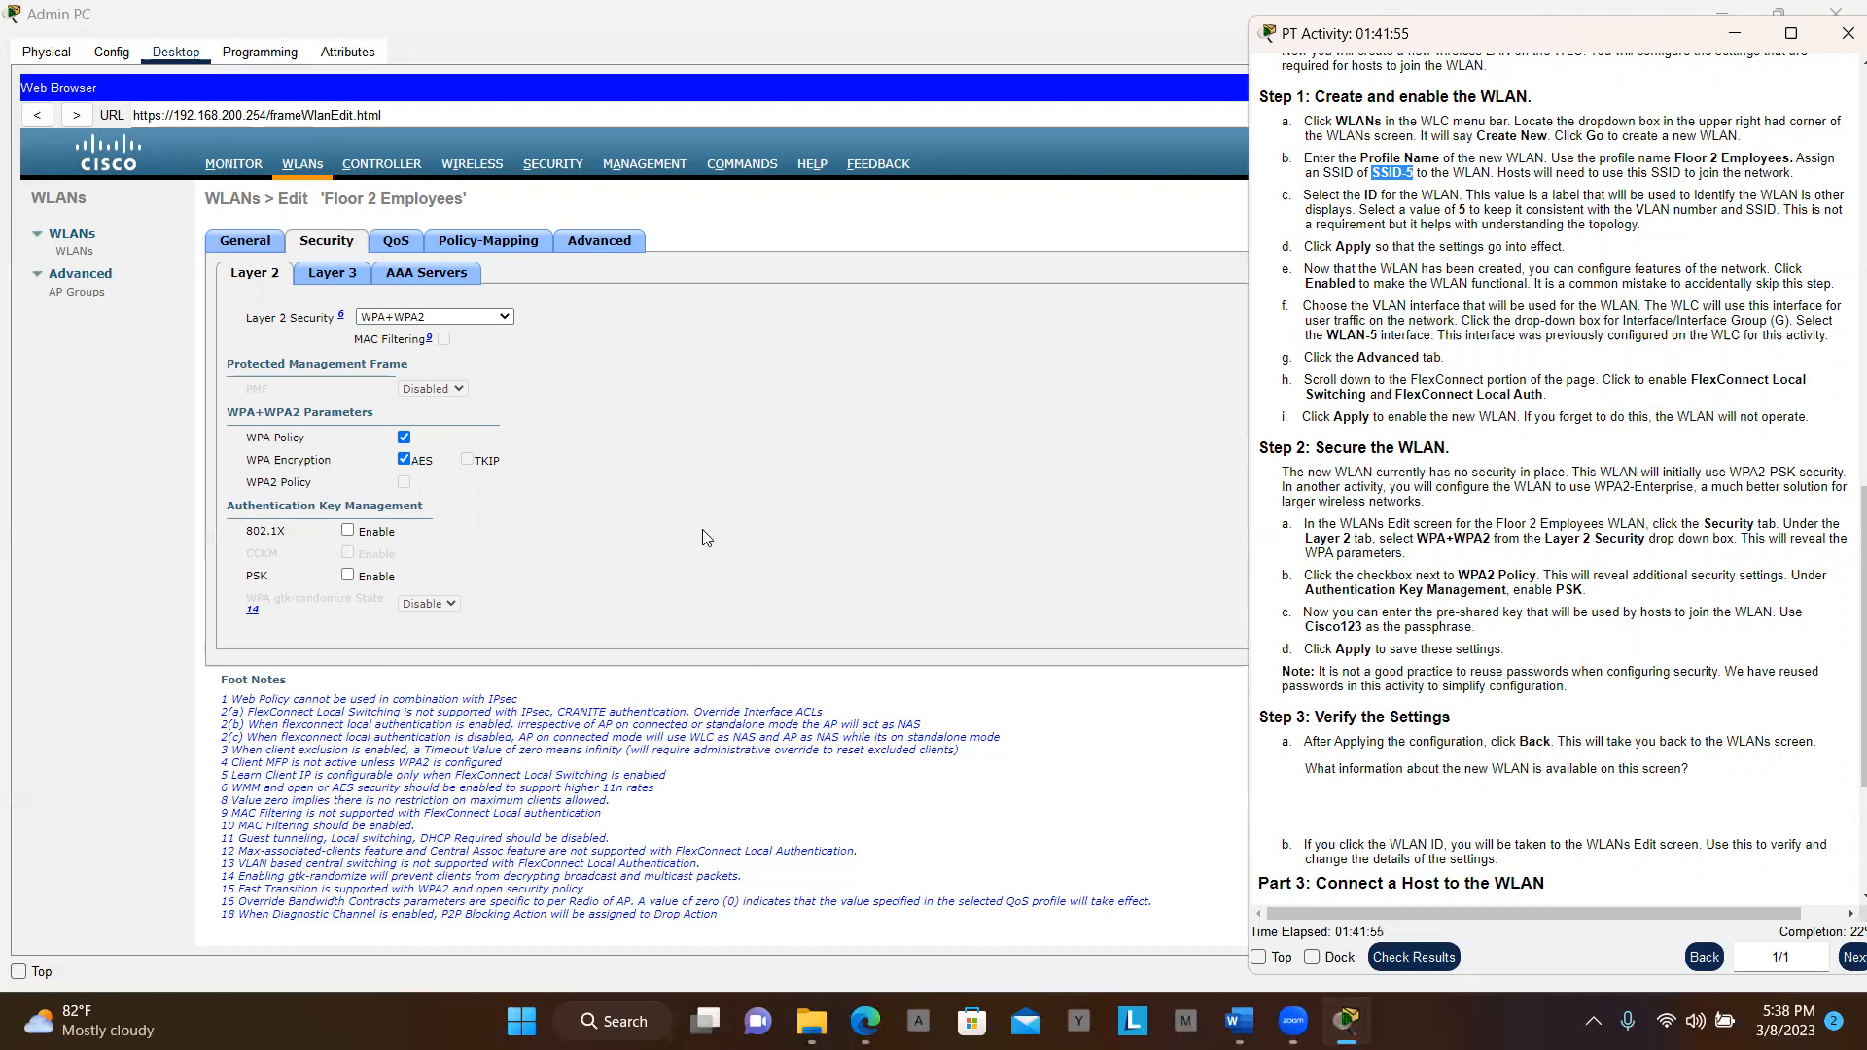
# Enable PSK under Authentication Key Management
pyautogui.click(347, 579)
pyautogui.click(347, 576)
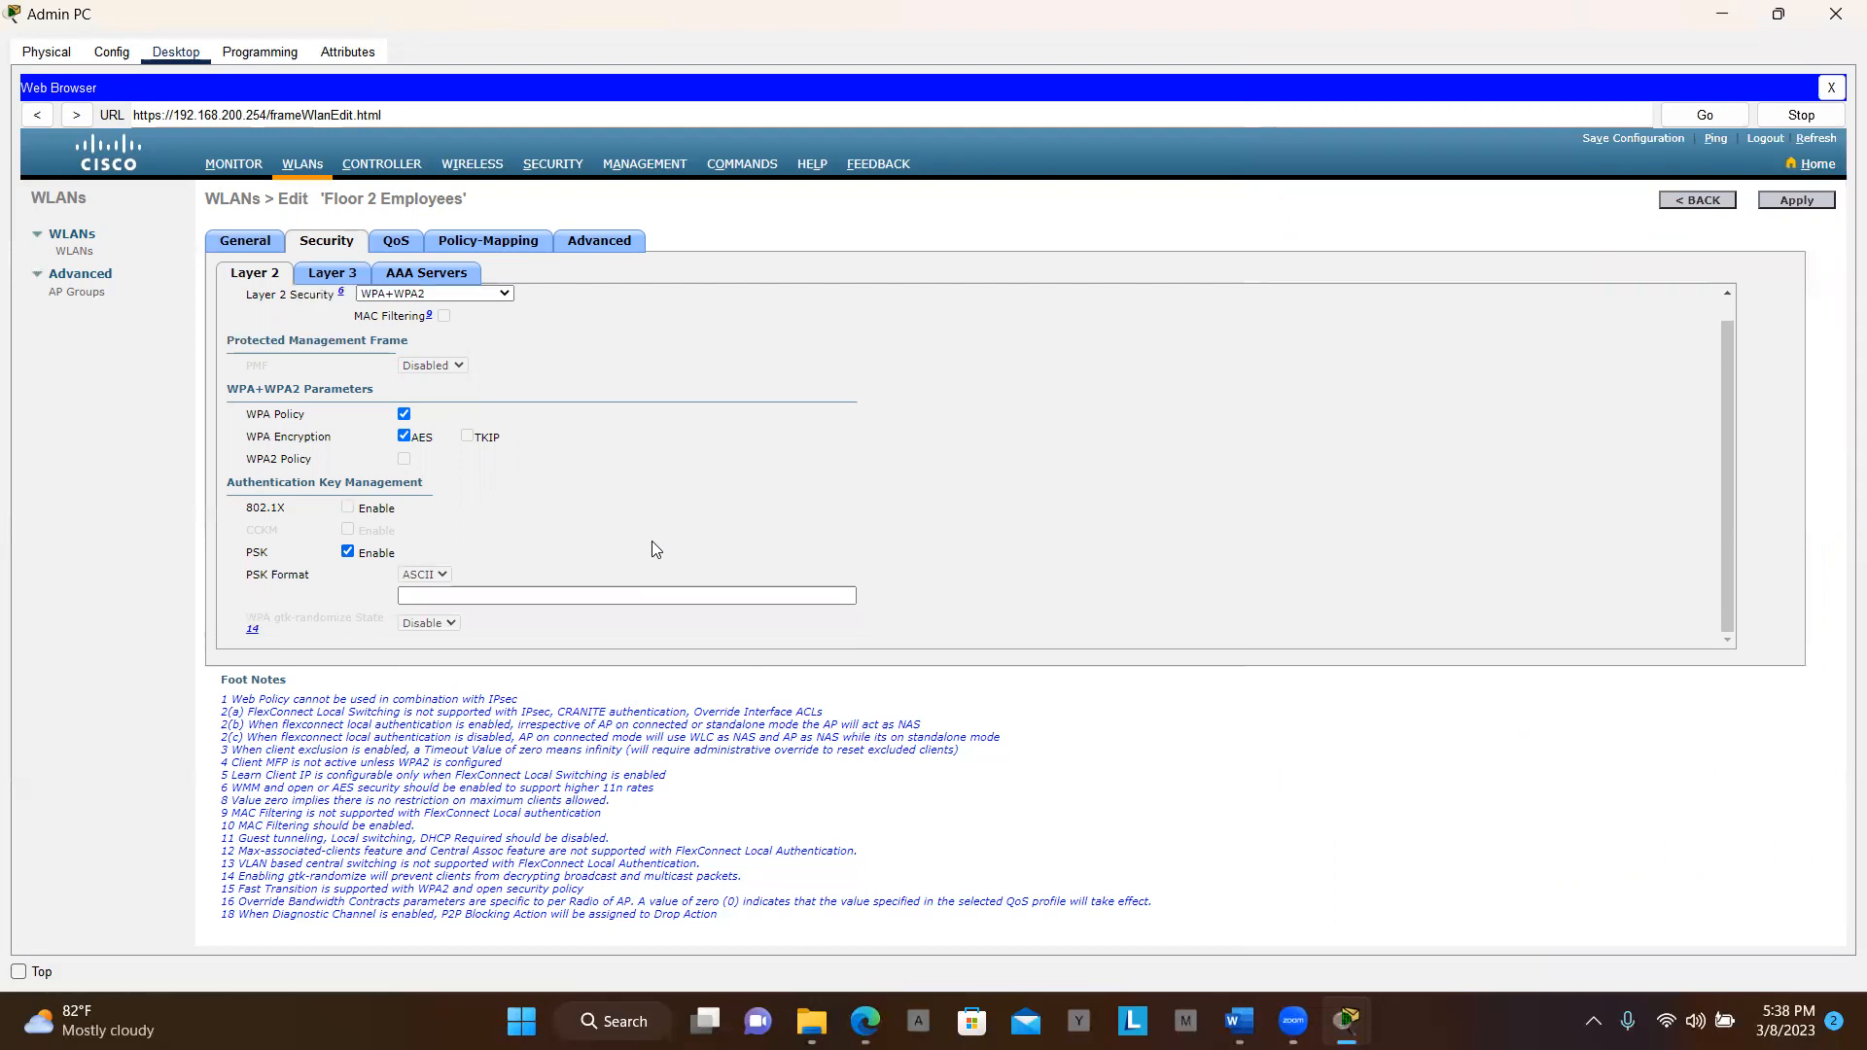
pyautogui.hotkey('alt', 'Tab')
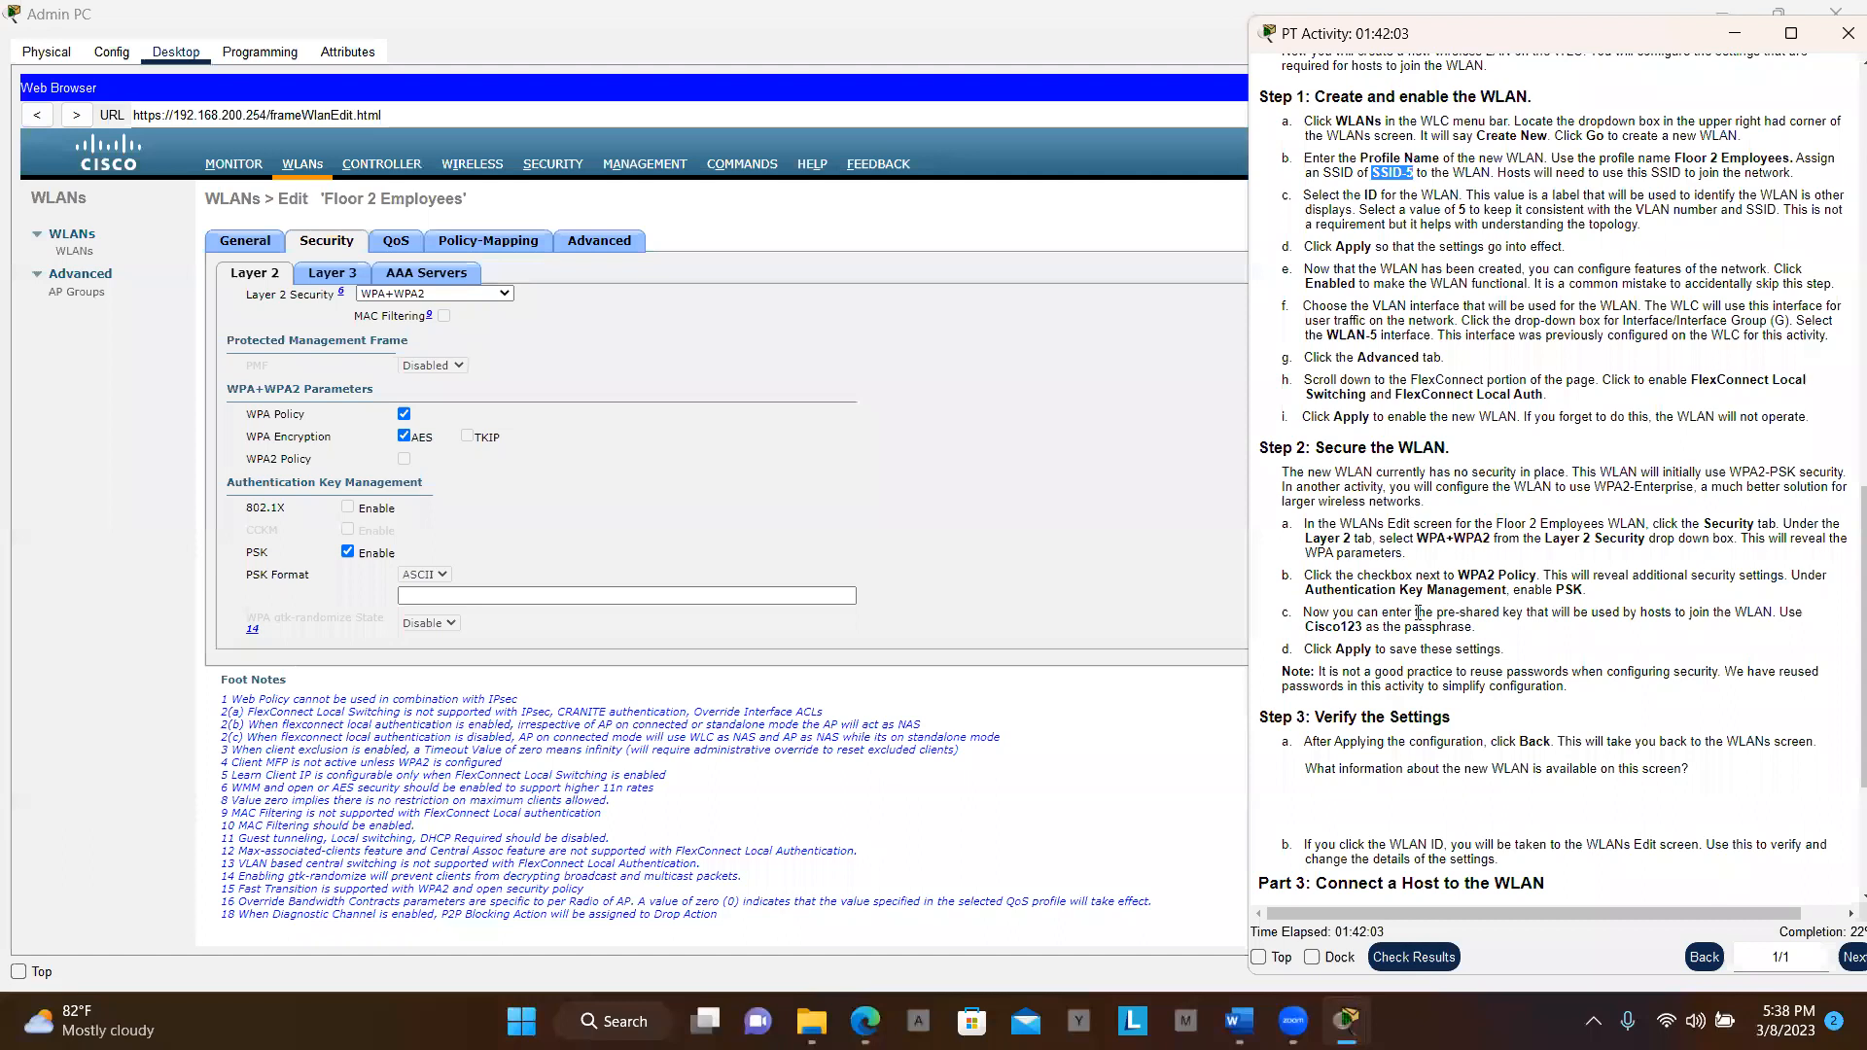
pyautogui.scroll(-1, 1419, 613)
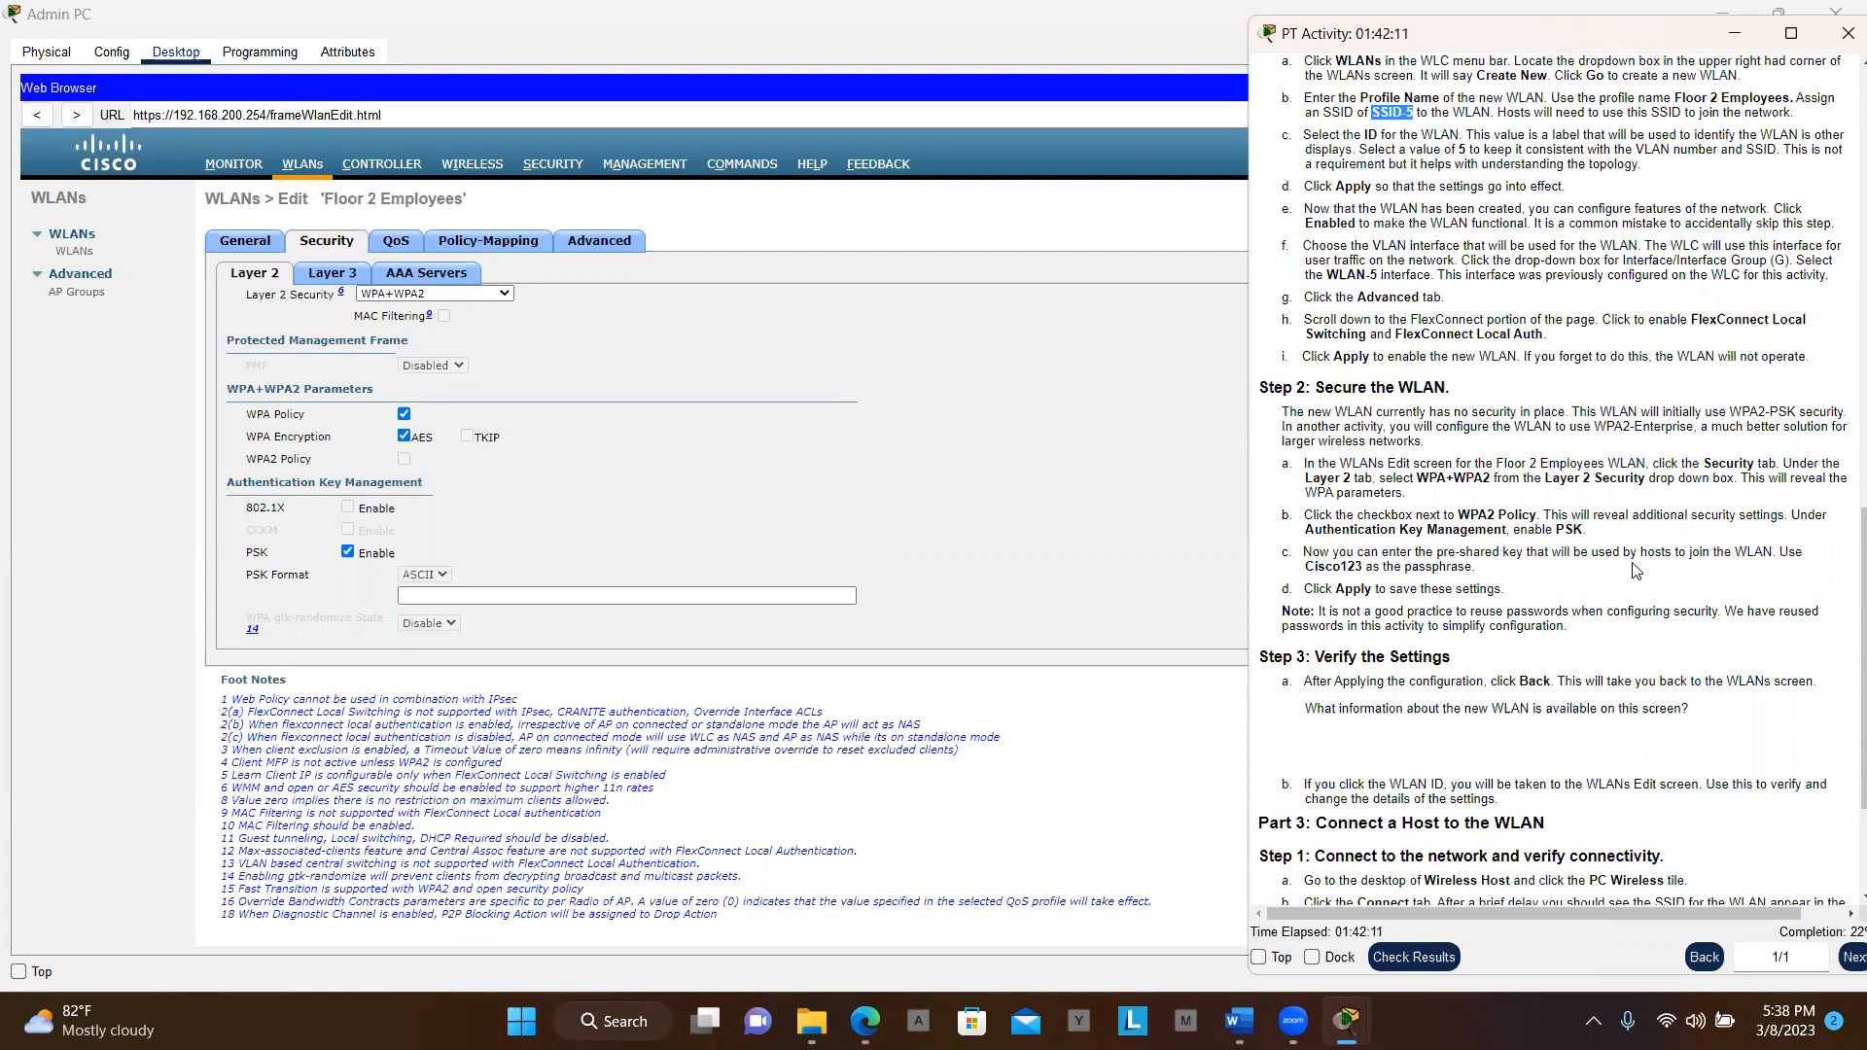
# Copy the passphrase from the instructions and paste it as the ASCII pre-shared key
pyautogui.click(767, 597)
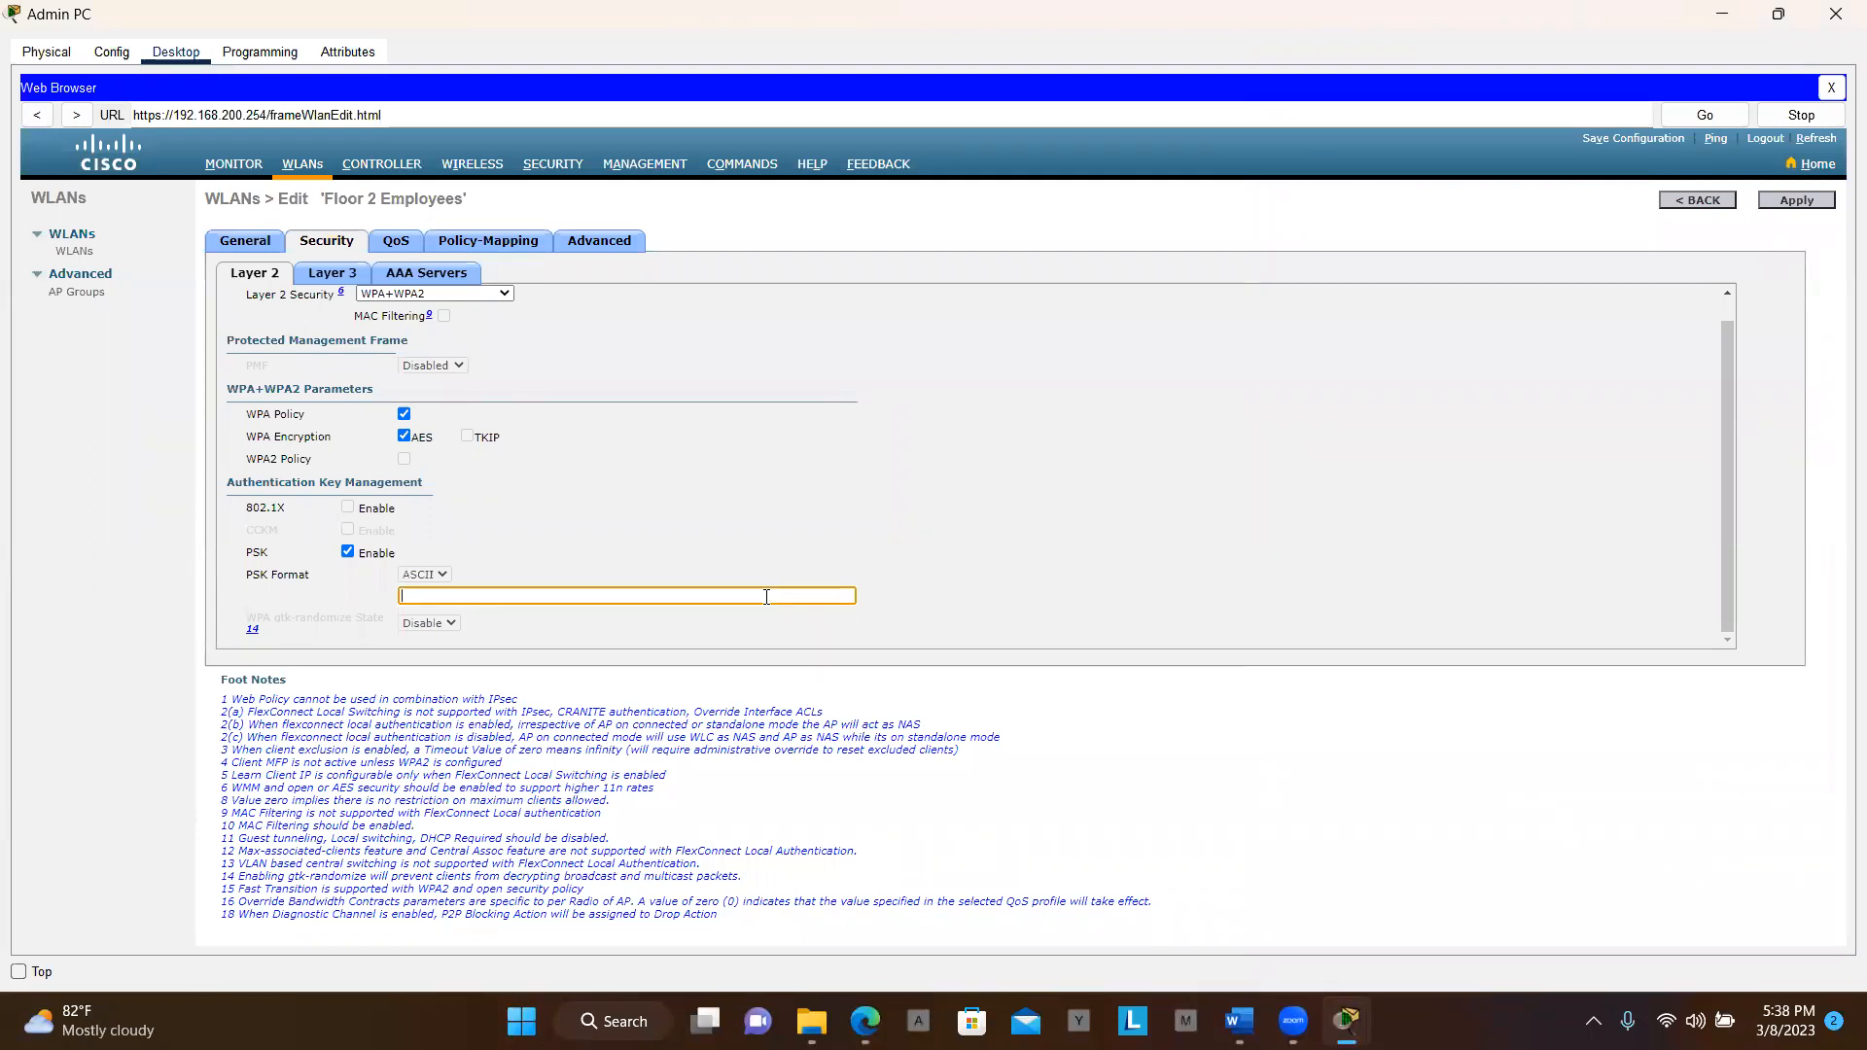
pyautogui.hotkey('alt', 'Tab')
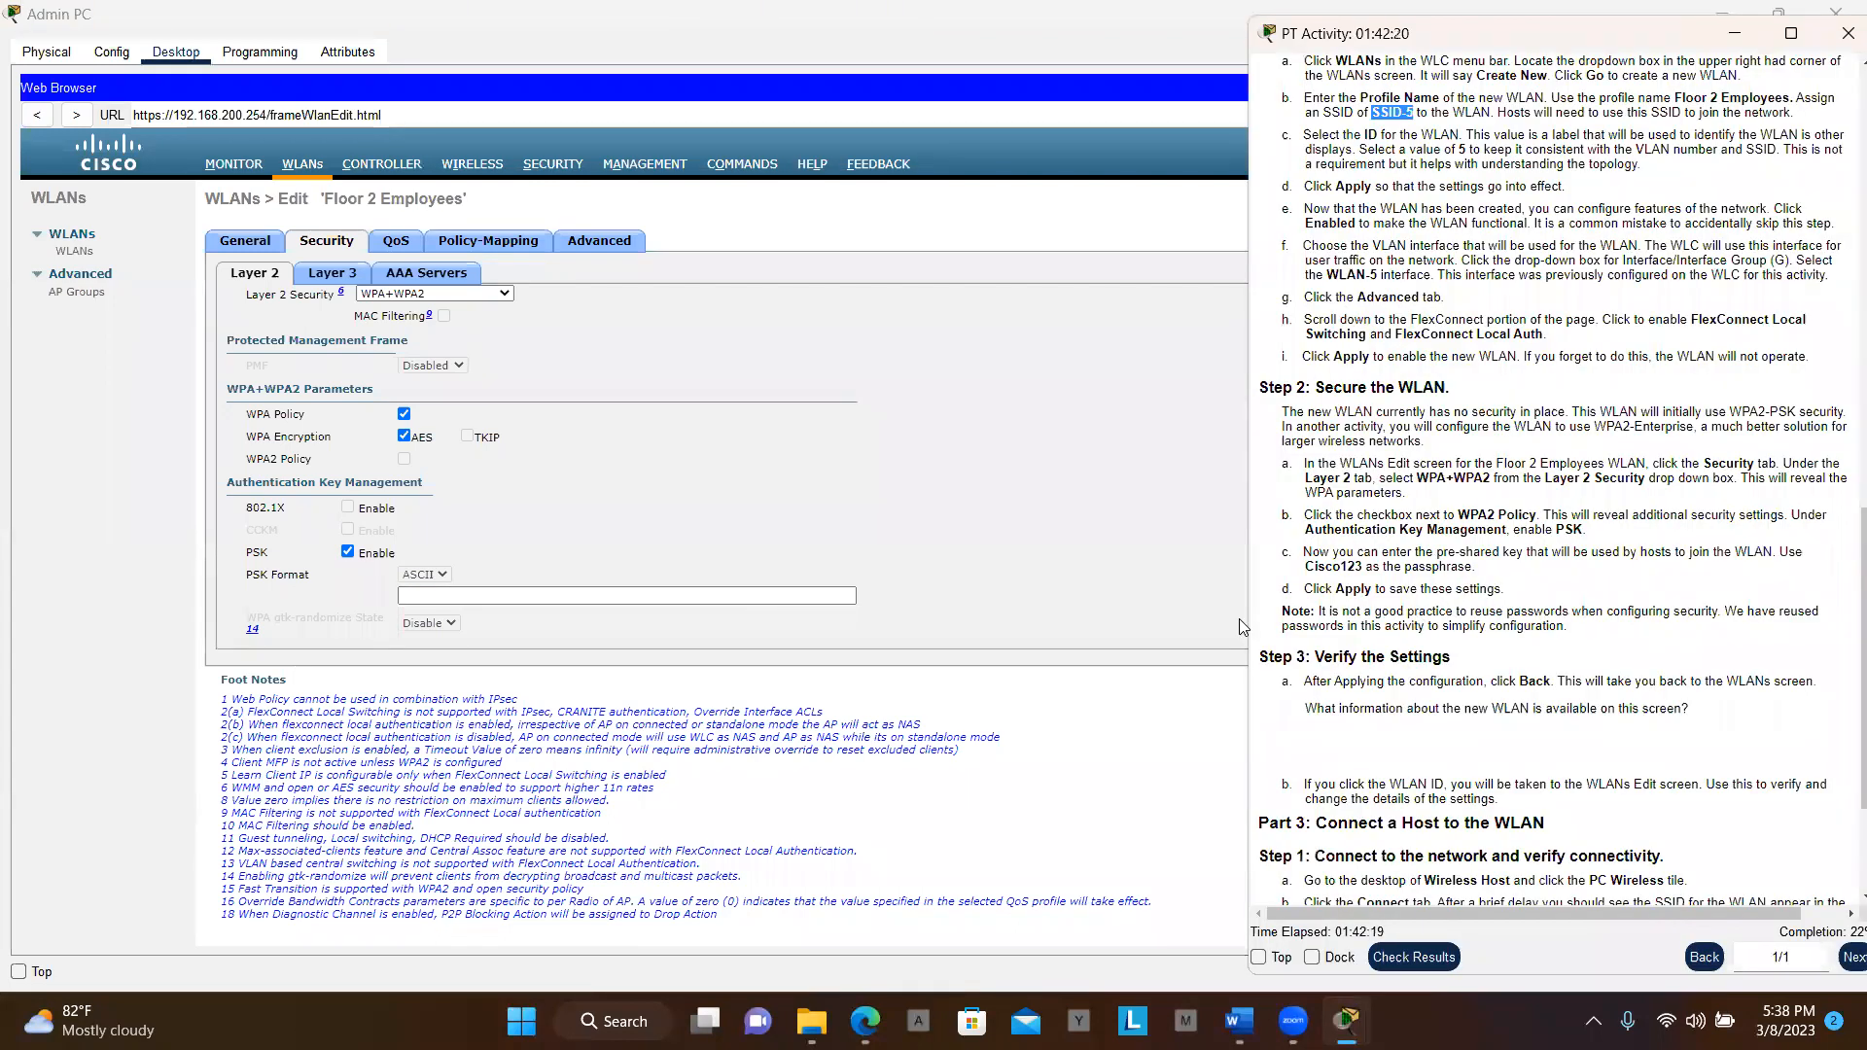
pyautogui.click(1303, 575)
pyautogui.moveTo(1309, 566)
pyautogui.mouseDown()
pyautogui.moveTo(1387, 563)
pyautogui.moveTo(1309, 569)
pyautogui.mouseUp()
pyautogui.click(829, 595)
pyautogui.hotkey('ctrl', 'v')
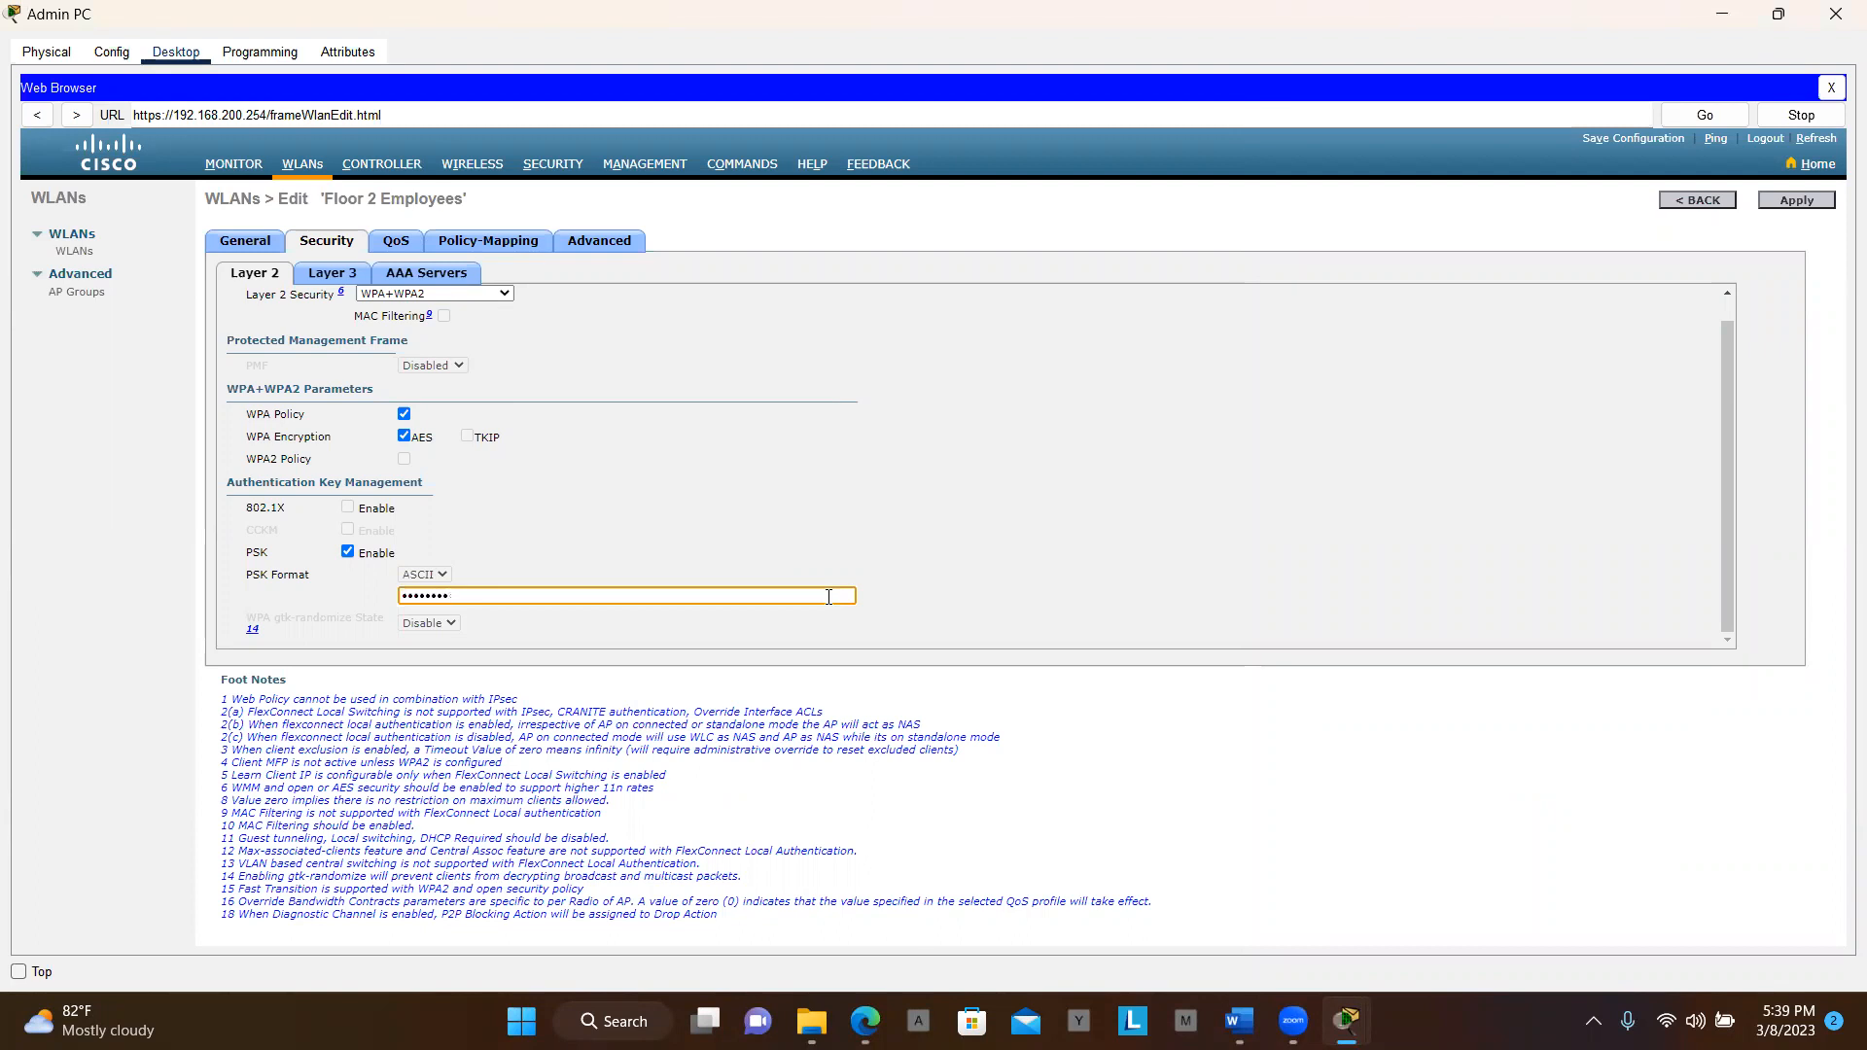
pyautogui.hotkey('alt', 'Tab')
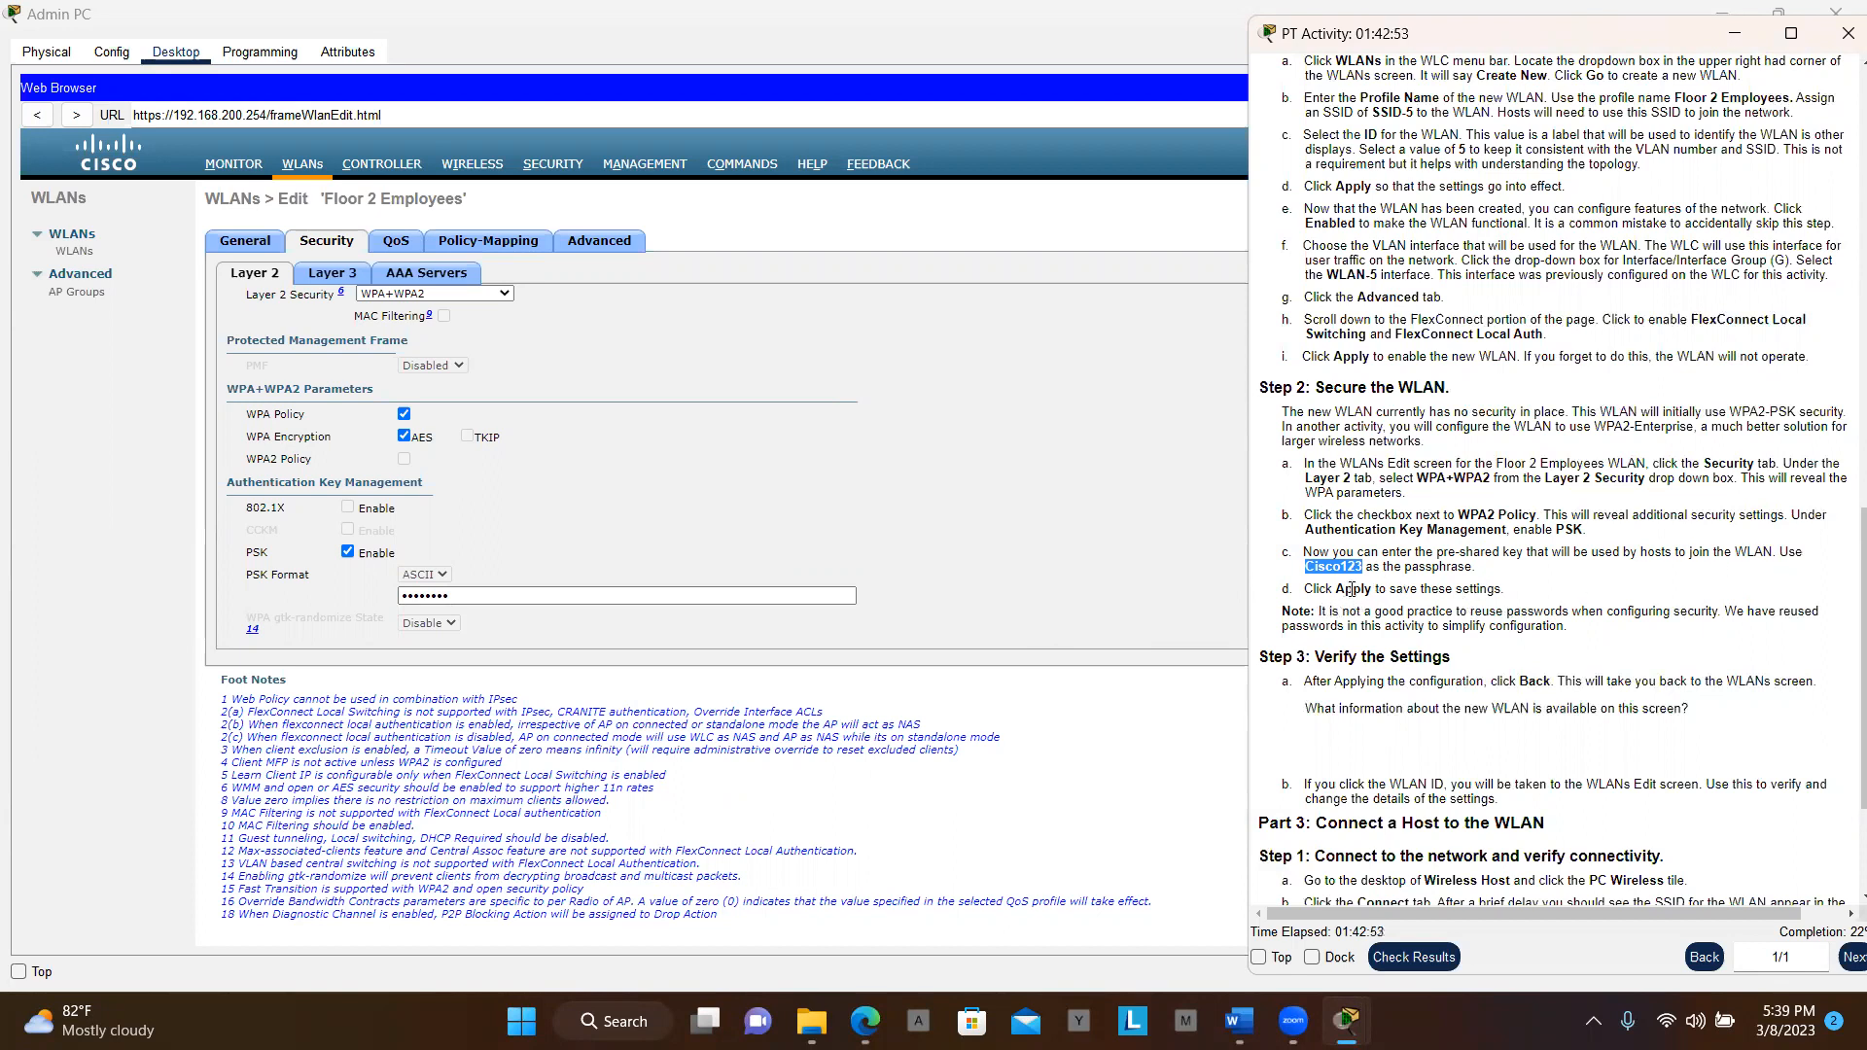
# Apply the WLAN security changes and confirm the client-disconnection warning
pyautogui.click(1125, 557)
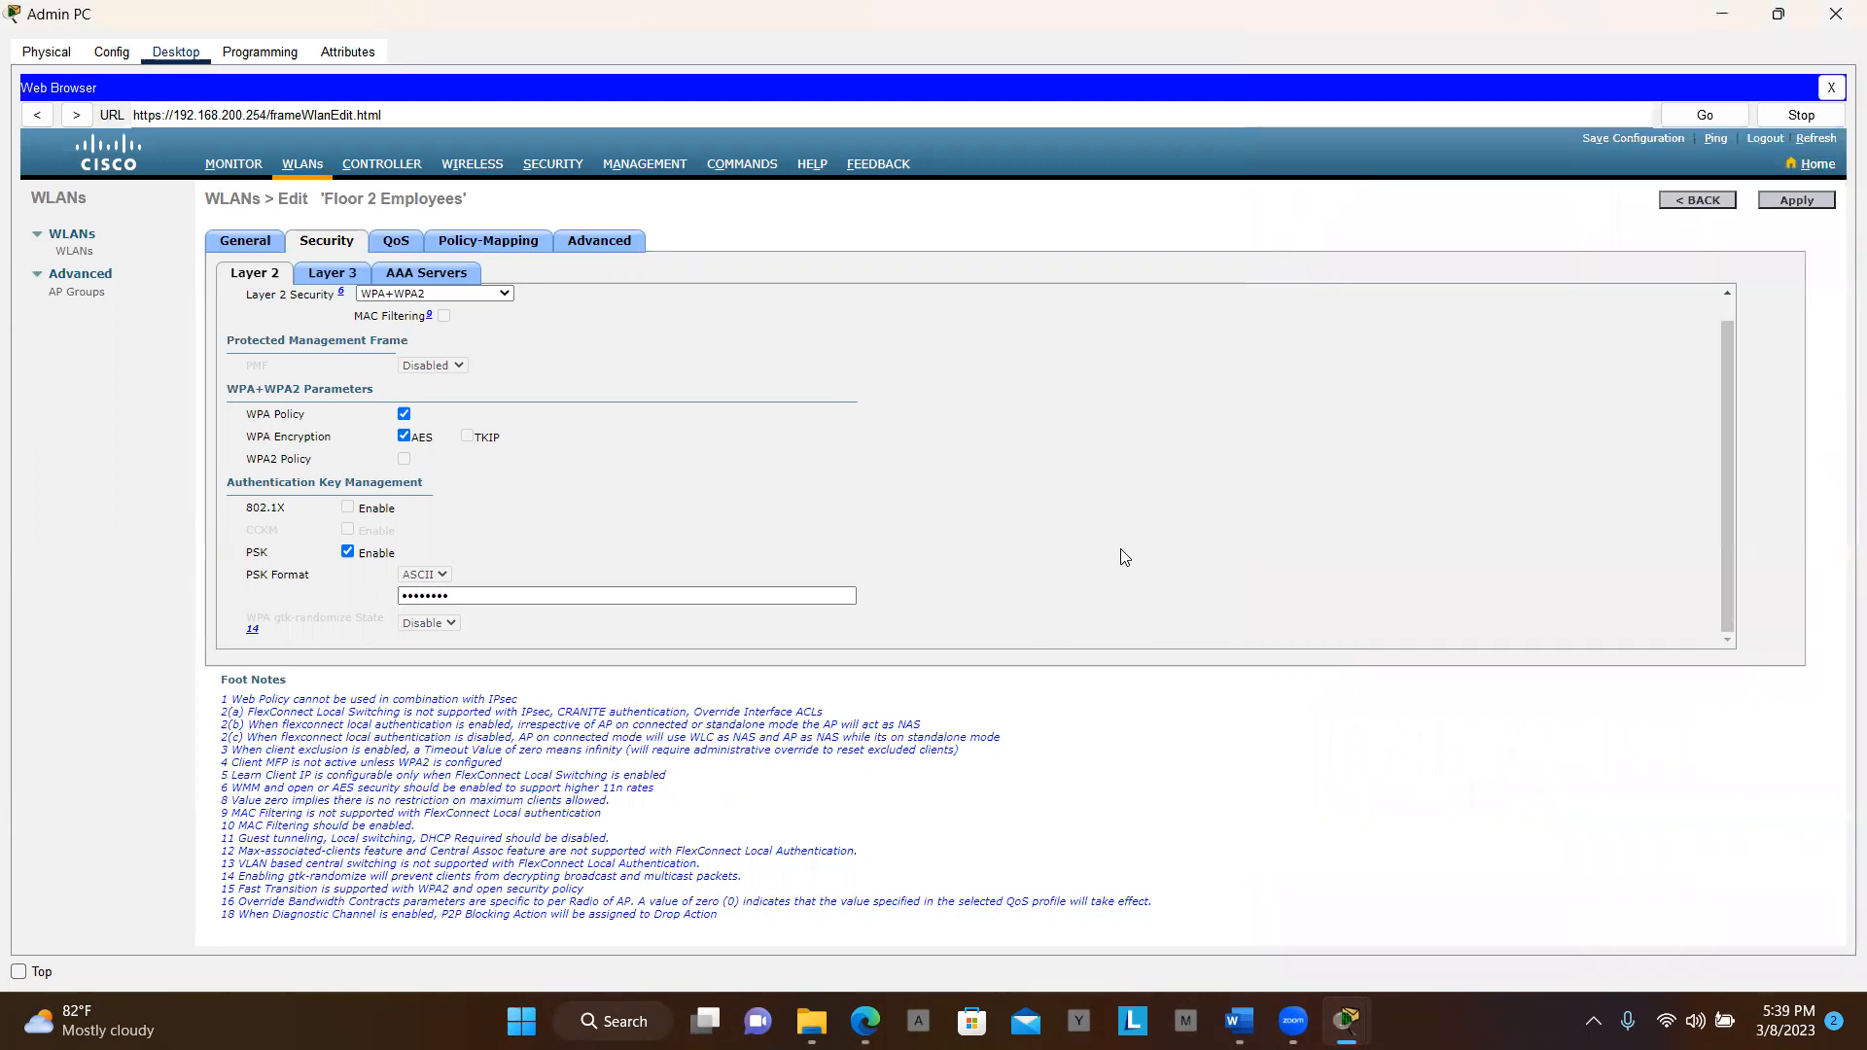
pyautogui.click(1788, 207)
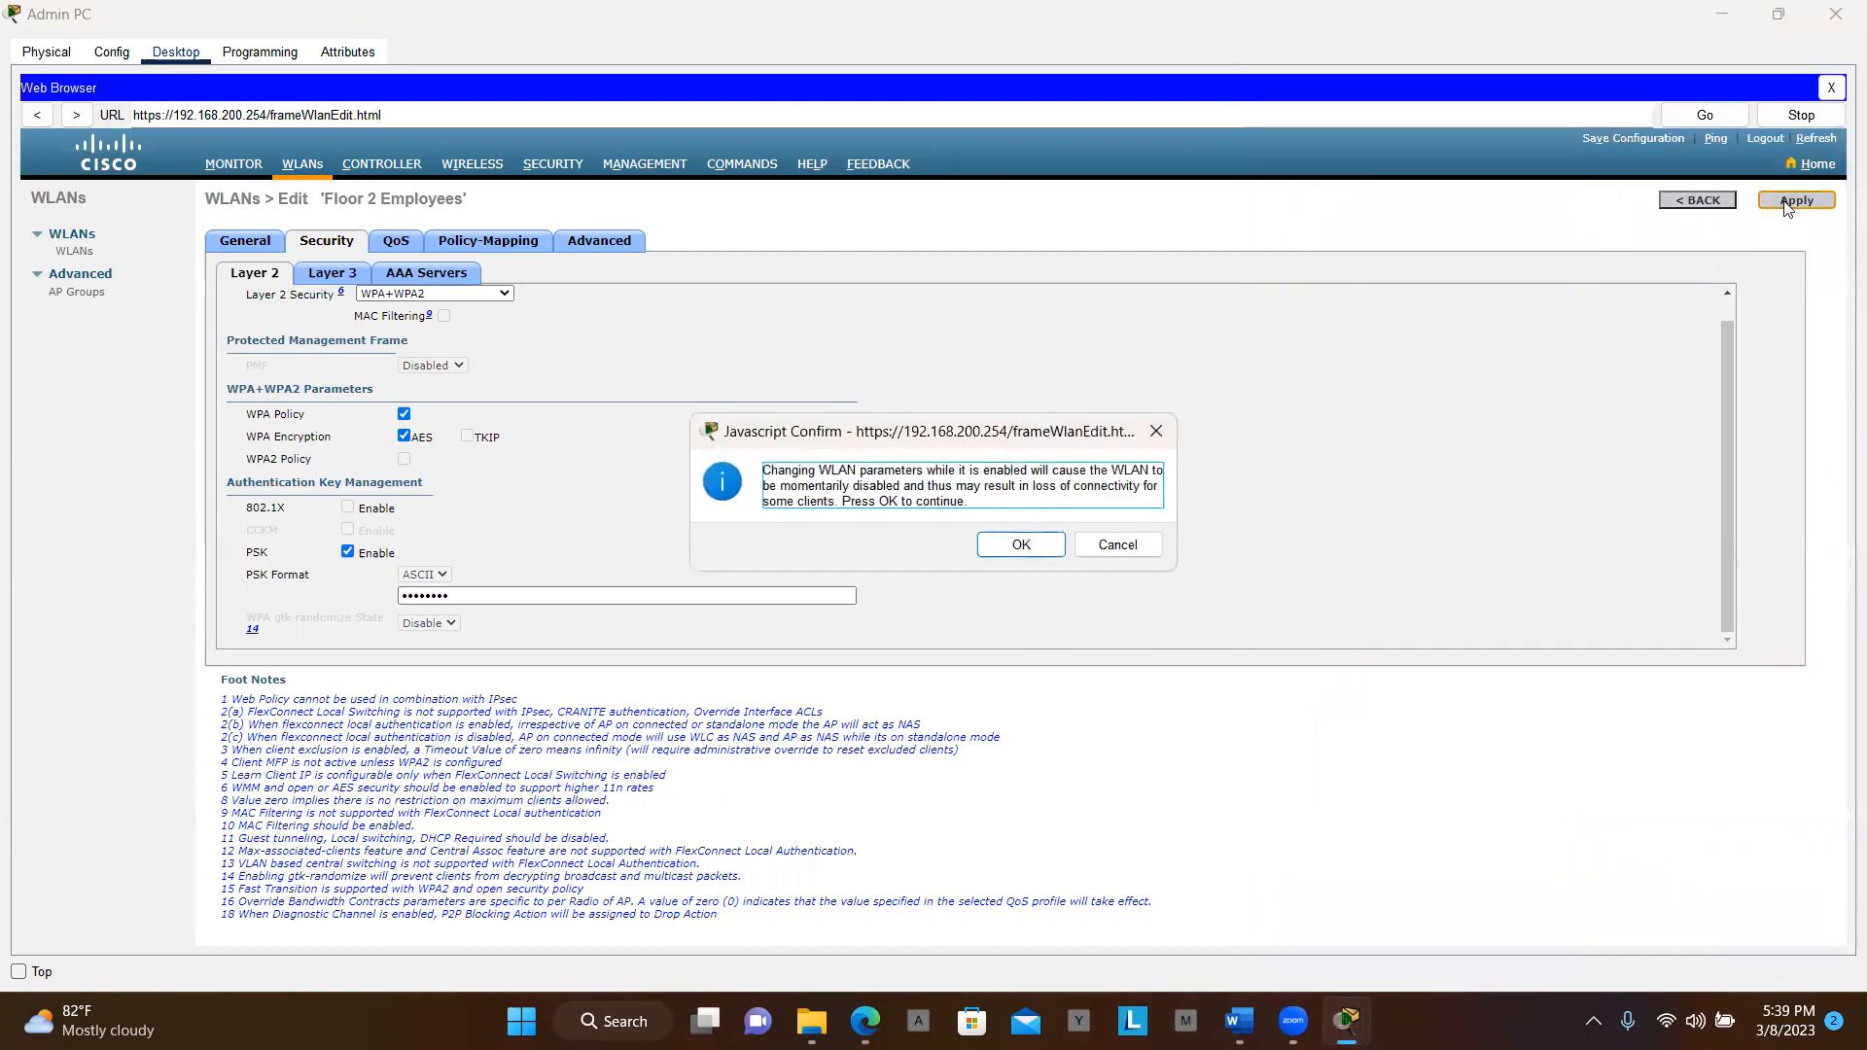
pyautogui.click(1021, 551)
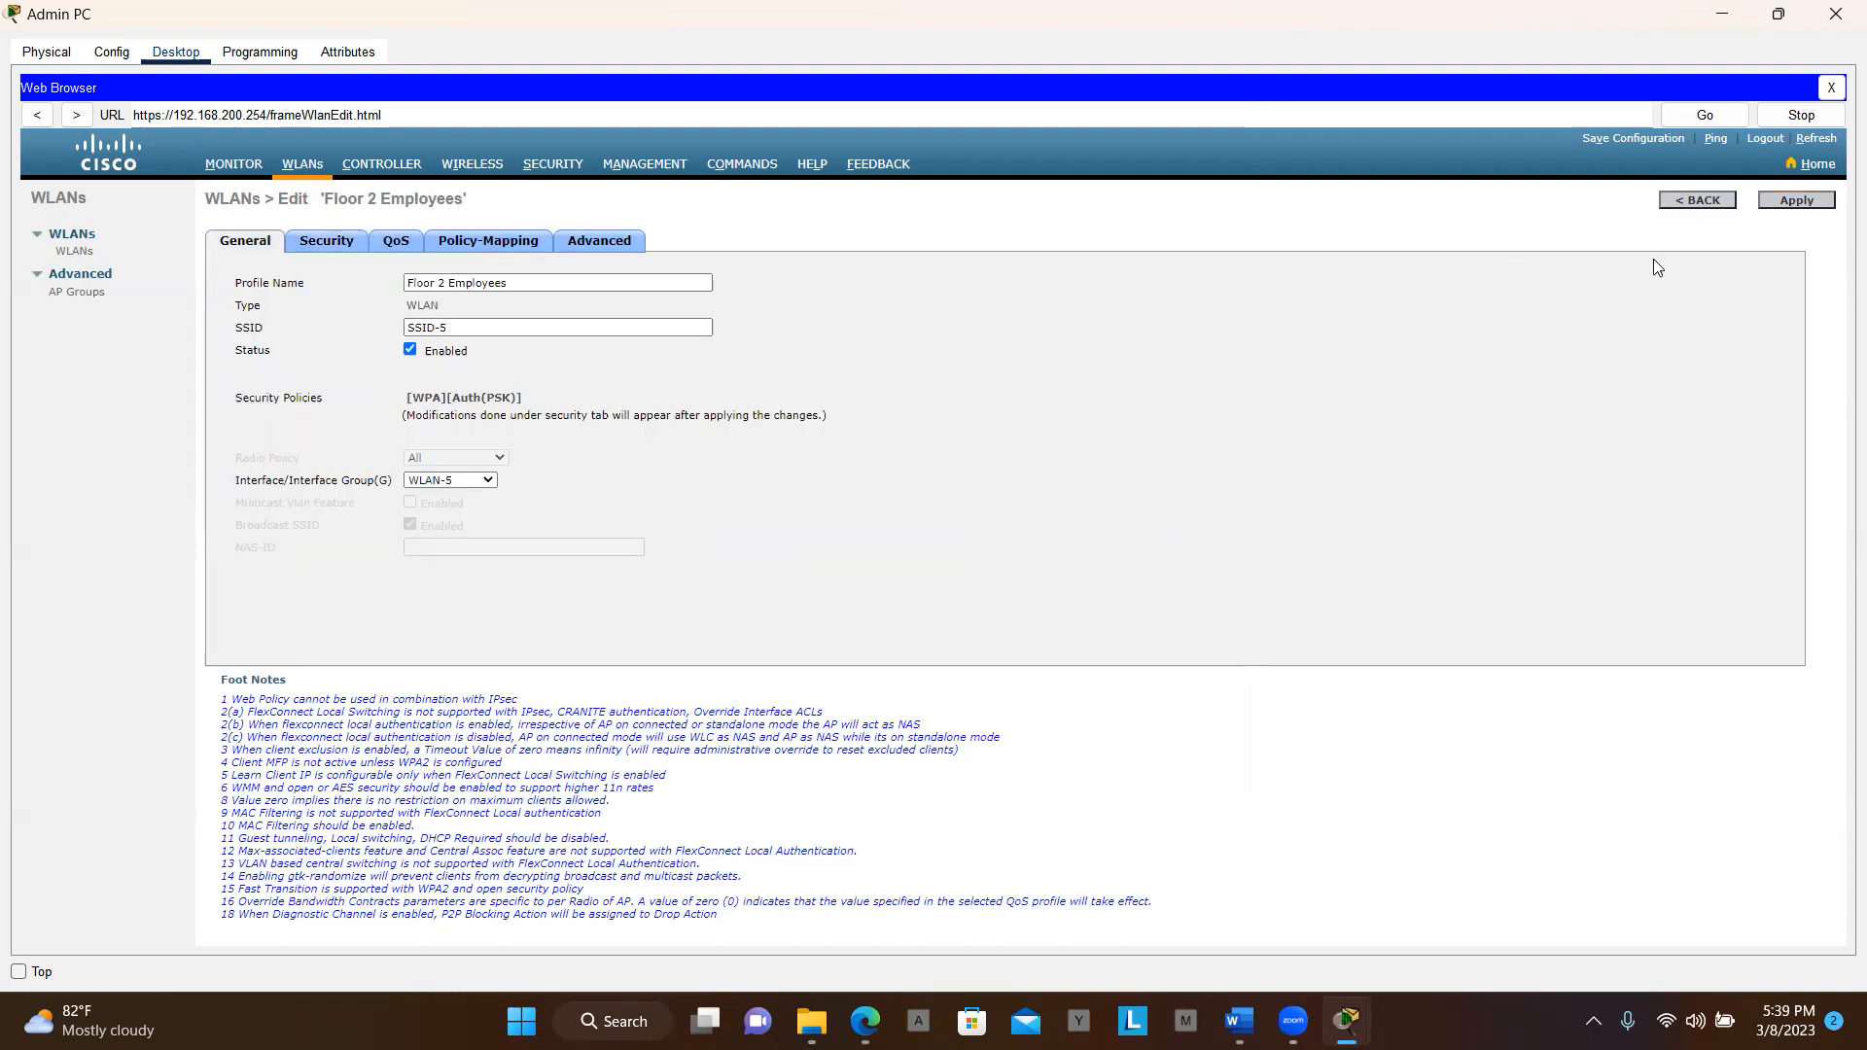
pyautogui.hotkey('alt', 'Tab')
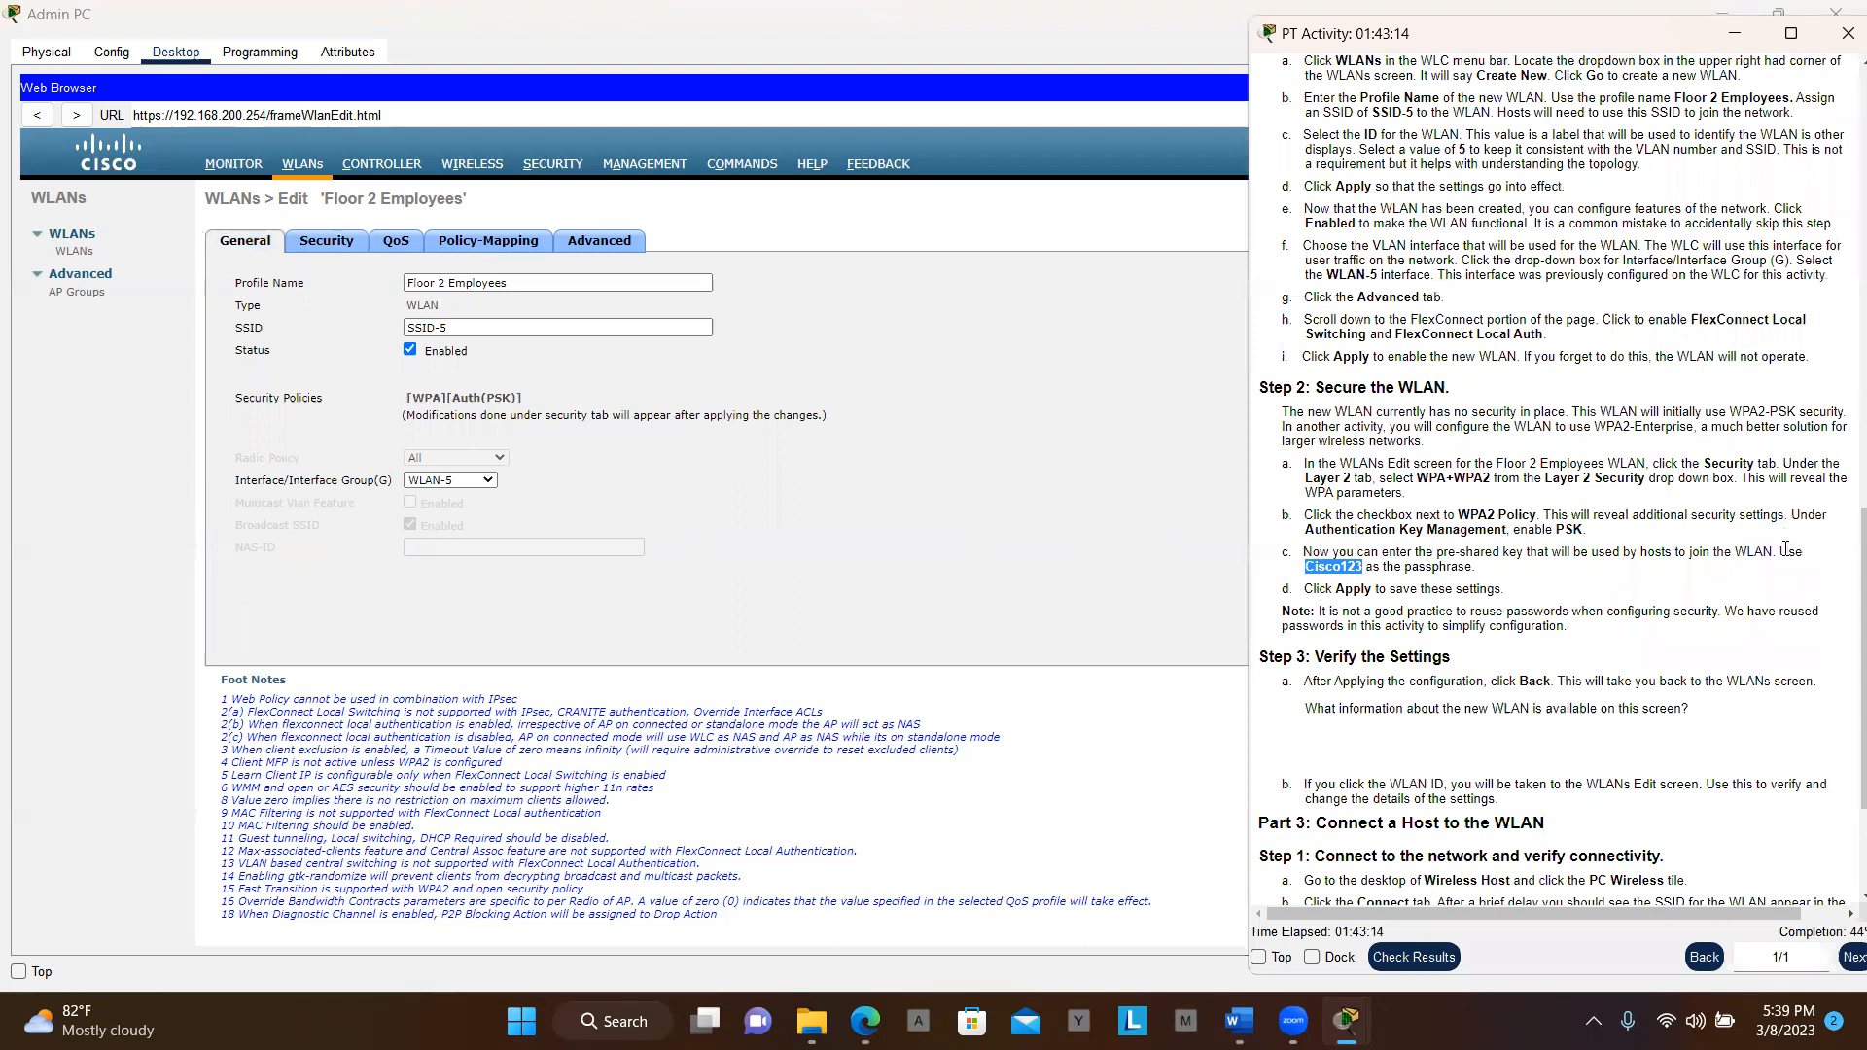
pyautogui.scroll(-2, 1786, 550)
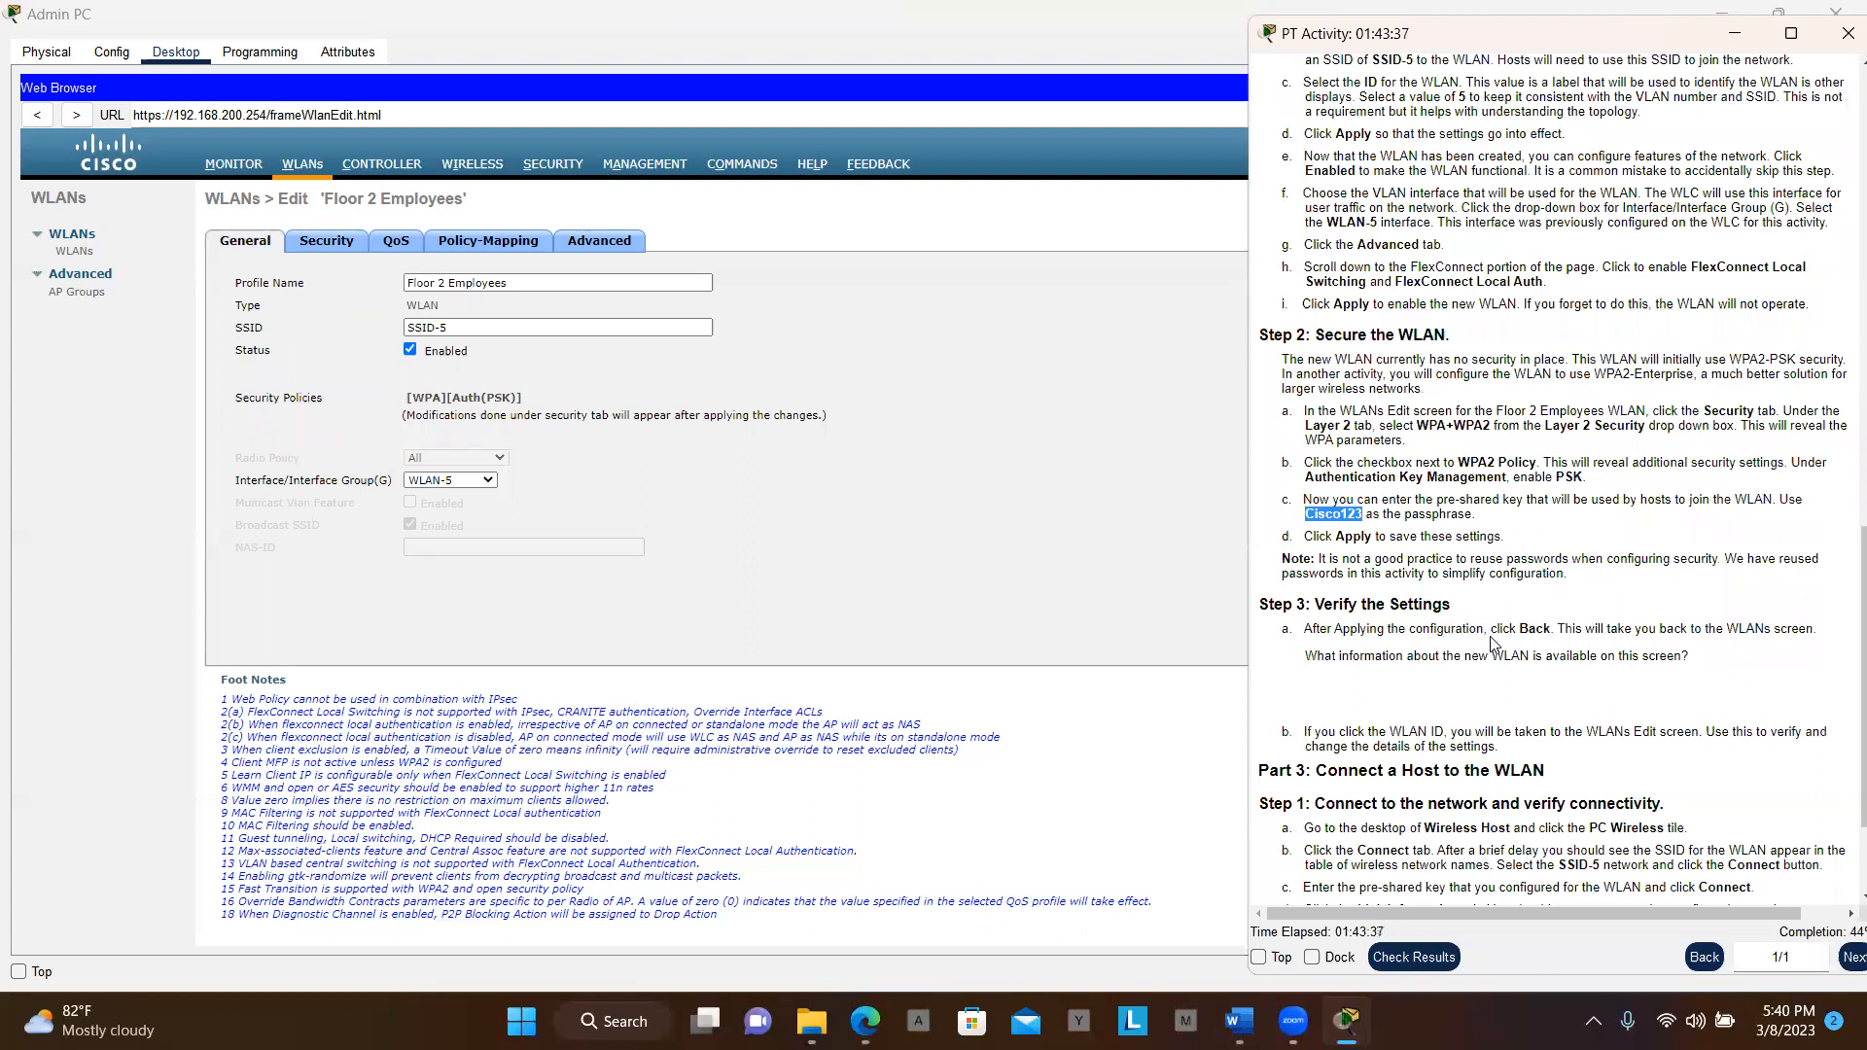
pyautogui.click(1138, 477)
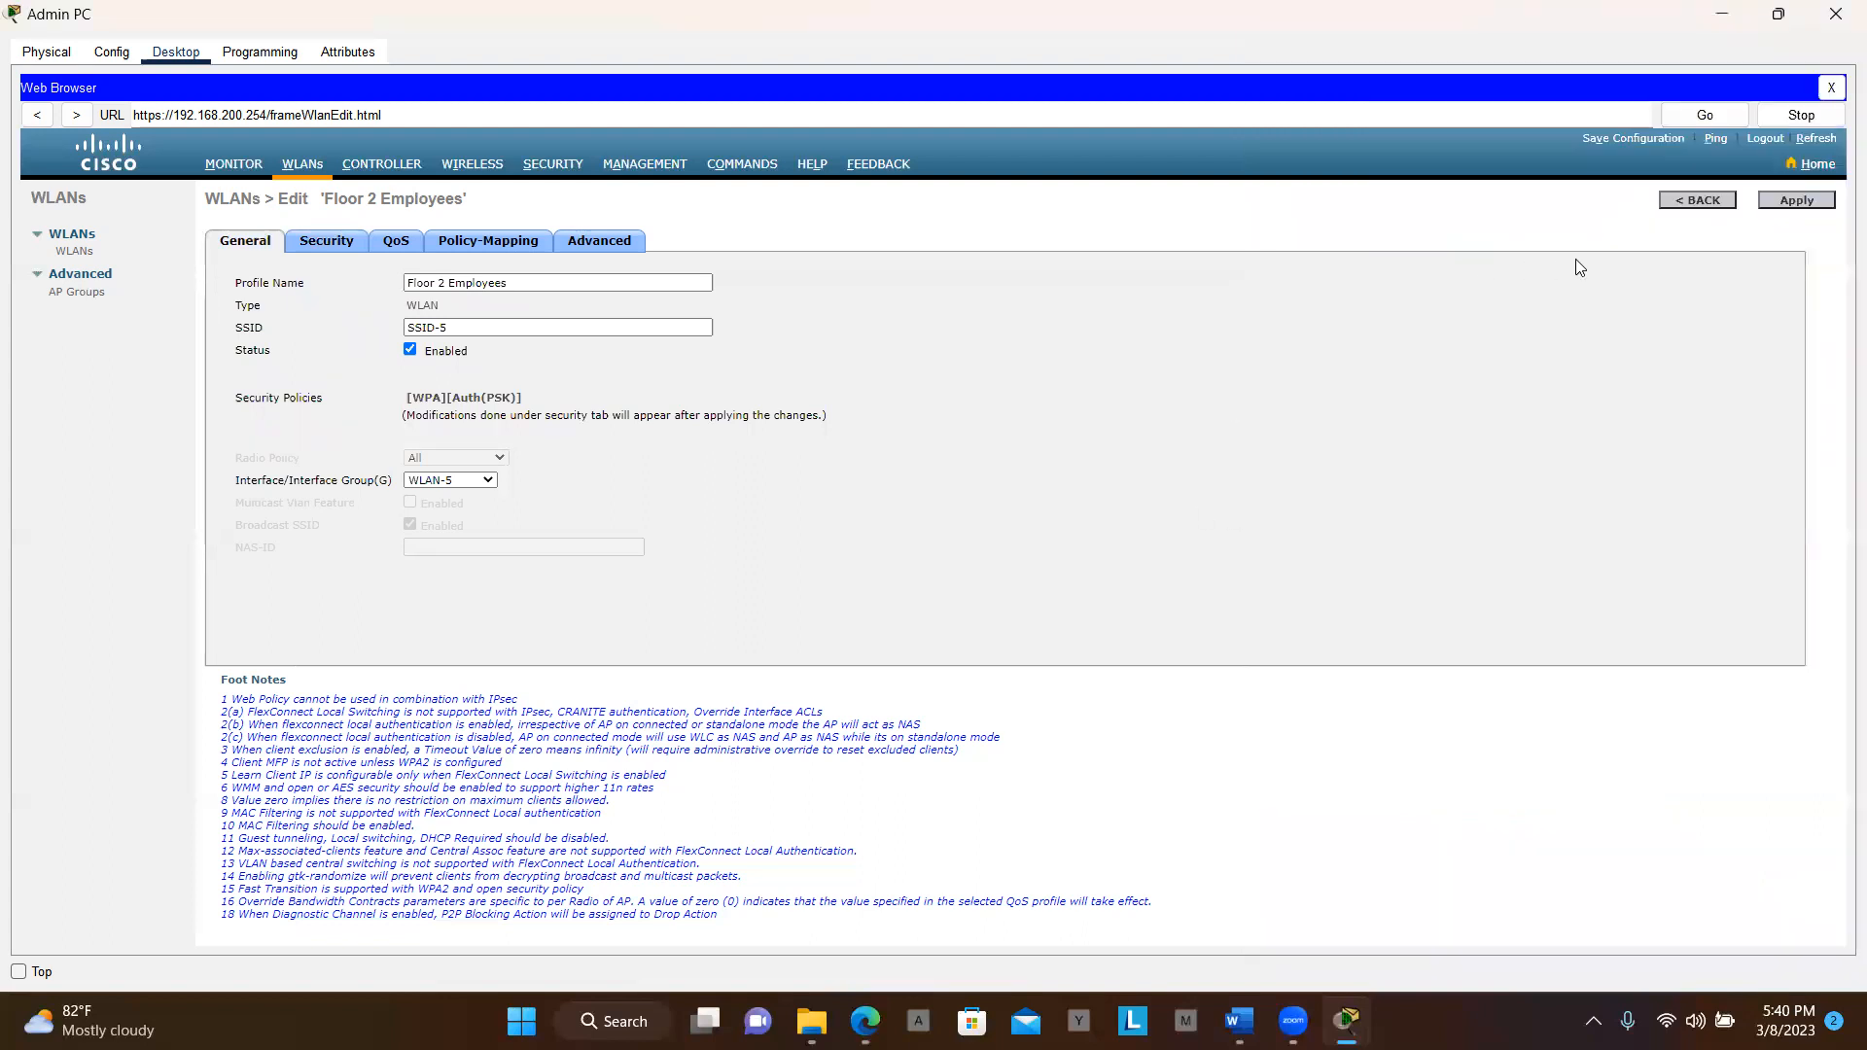
# Return to the WLANs list showing WLAN 5 on SSID-5, then read on to Part 3
pyautogui.click(1696, 201)
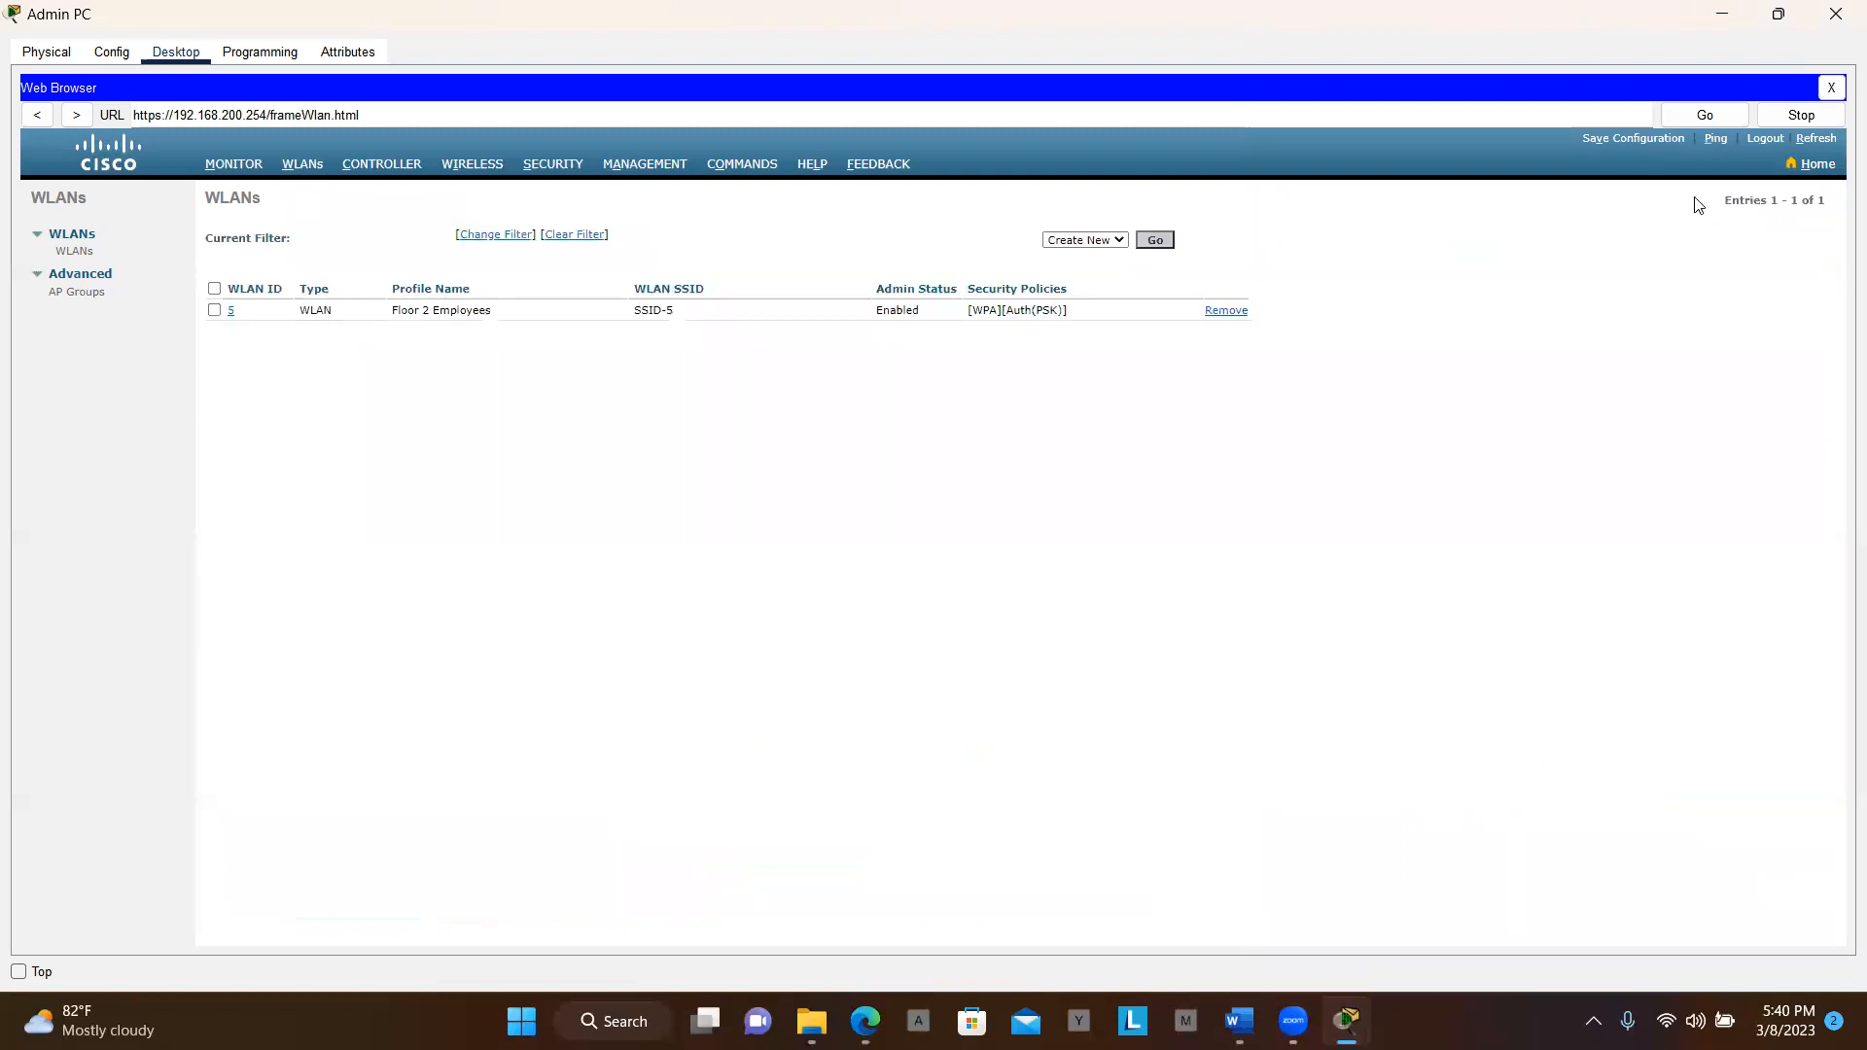
pyautogui.hotkey('alt', 'Tab')
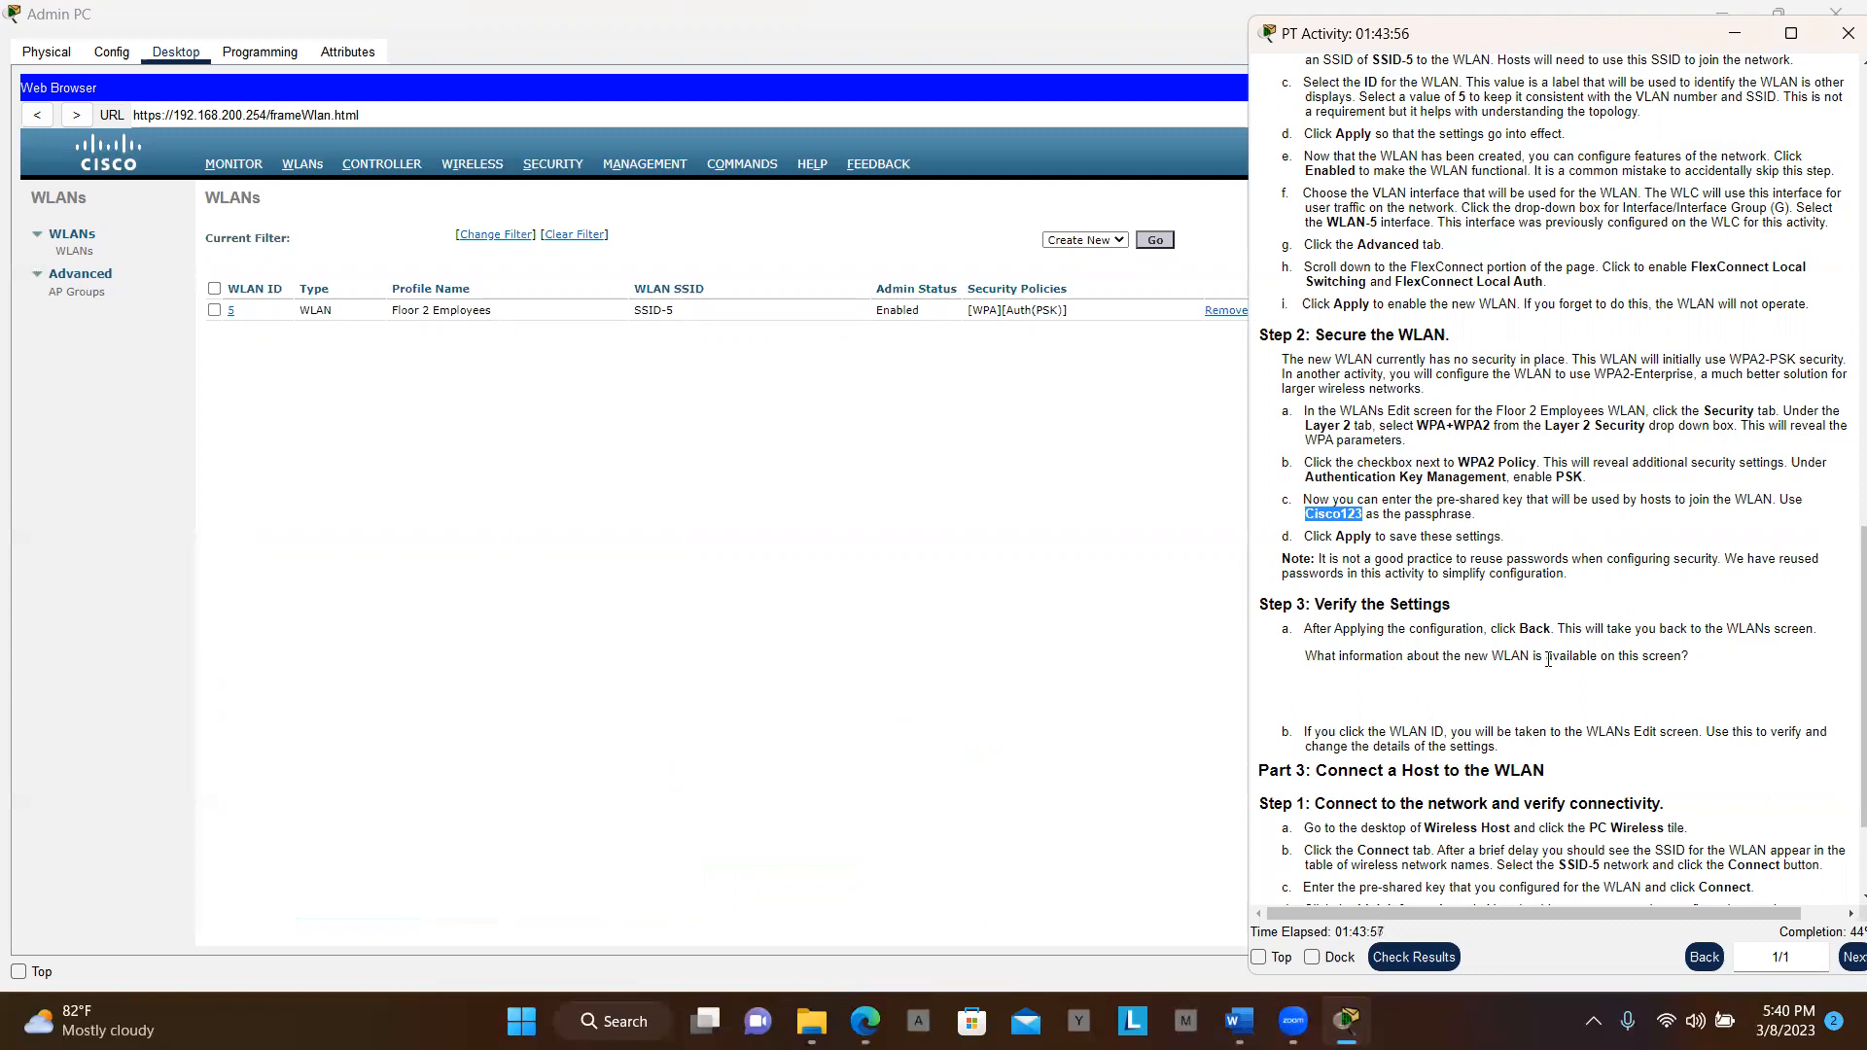
pyautogui.scroll(-2, 1591, 674)
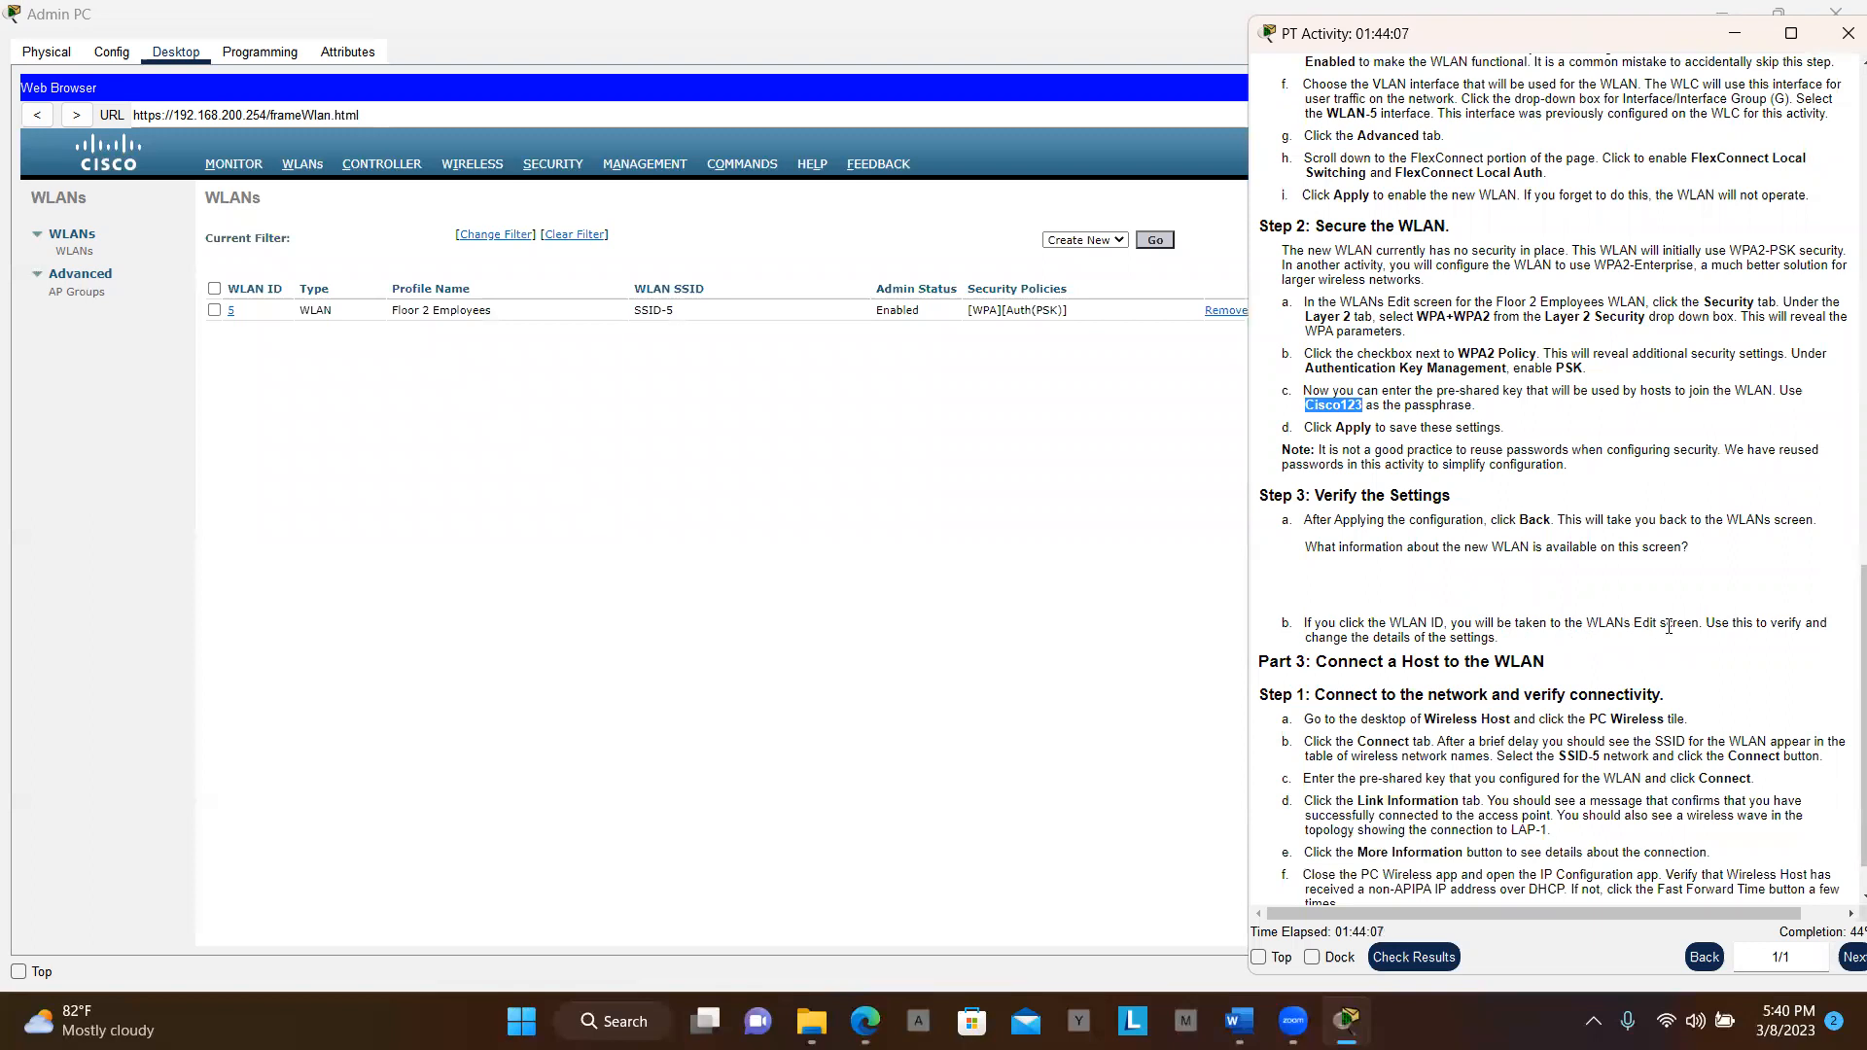
pyautogui.hscroll(2, 1740, 622)
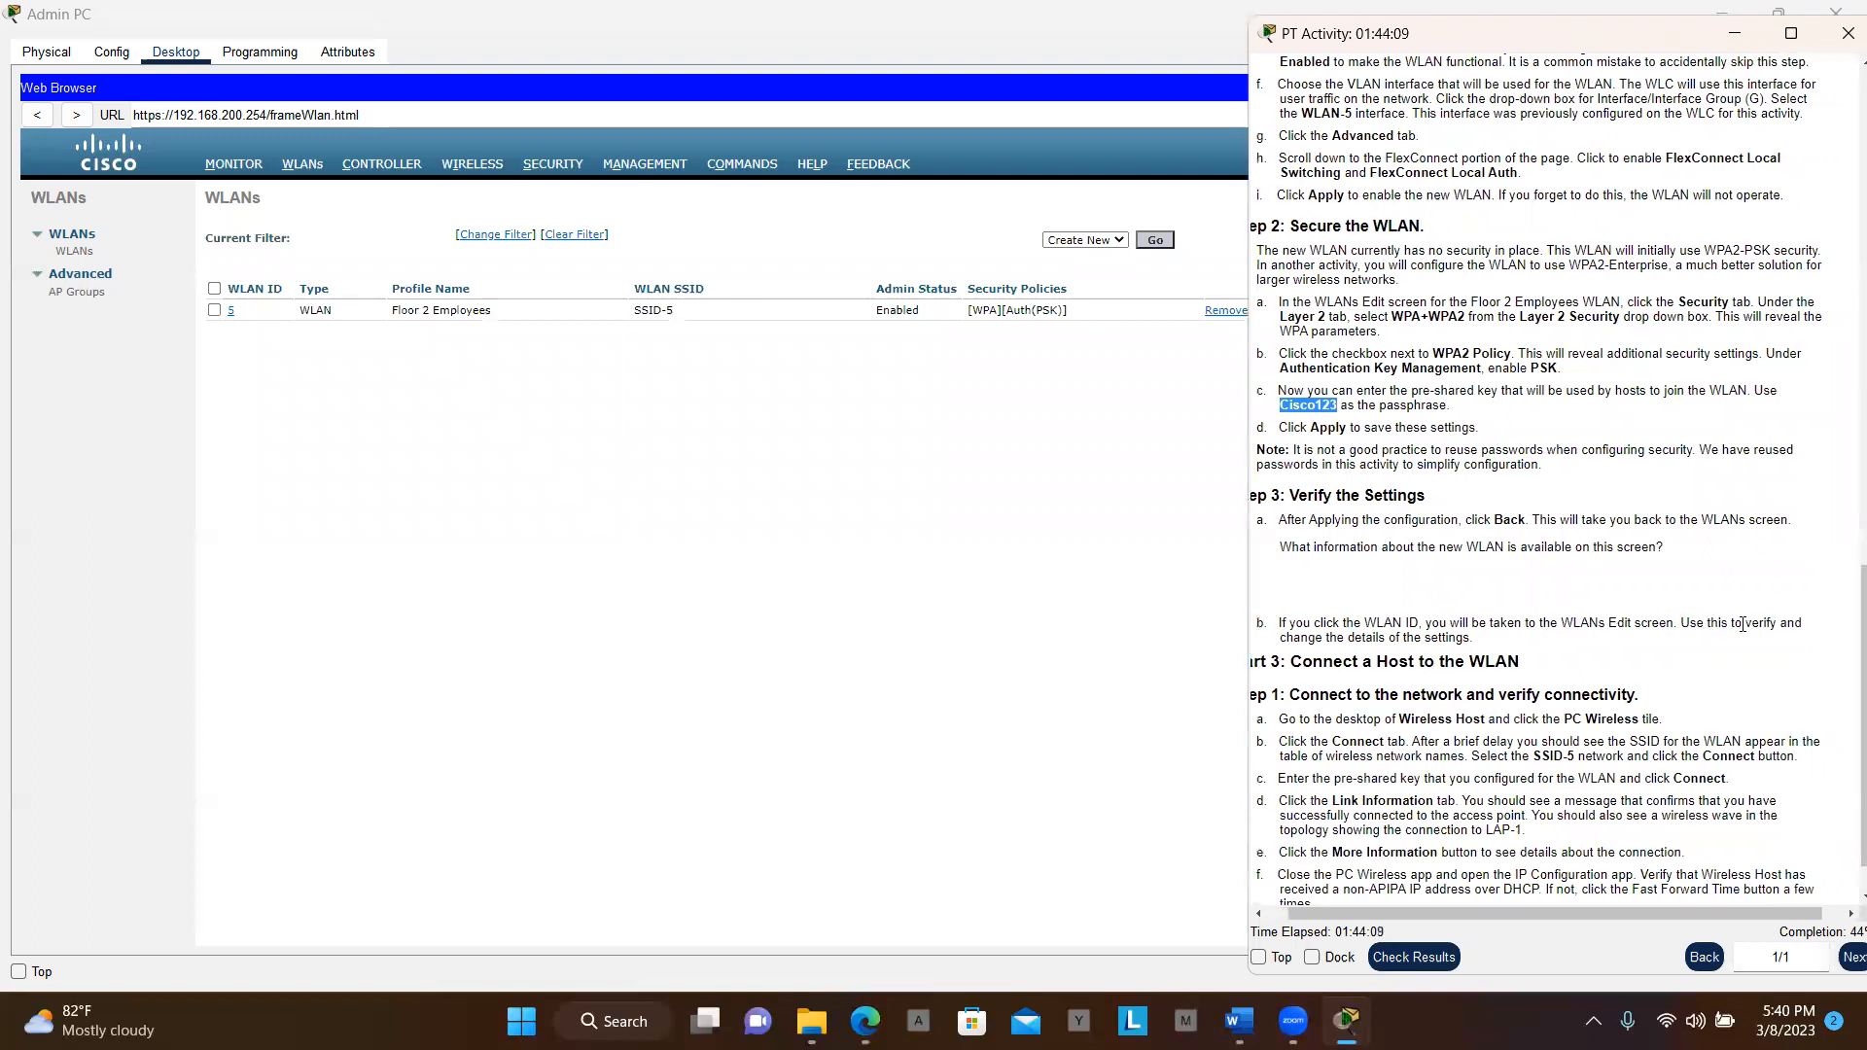
pyautogui.hscroll(-2, 1743, 624)
pyautogui.scroll(-1, 1667, 631)
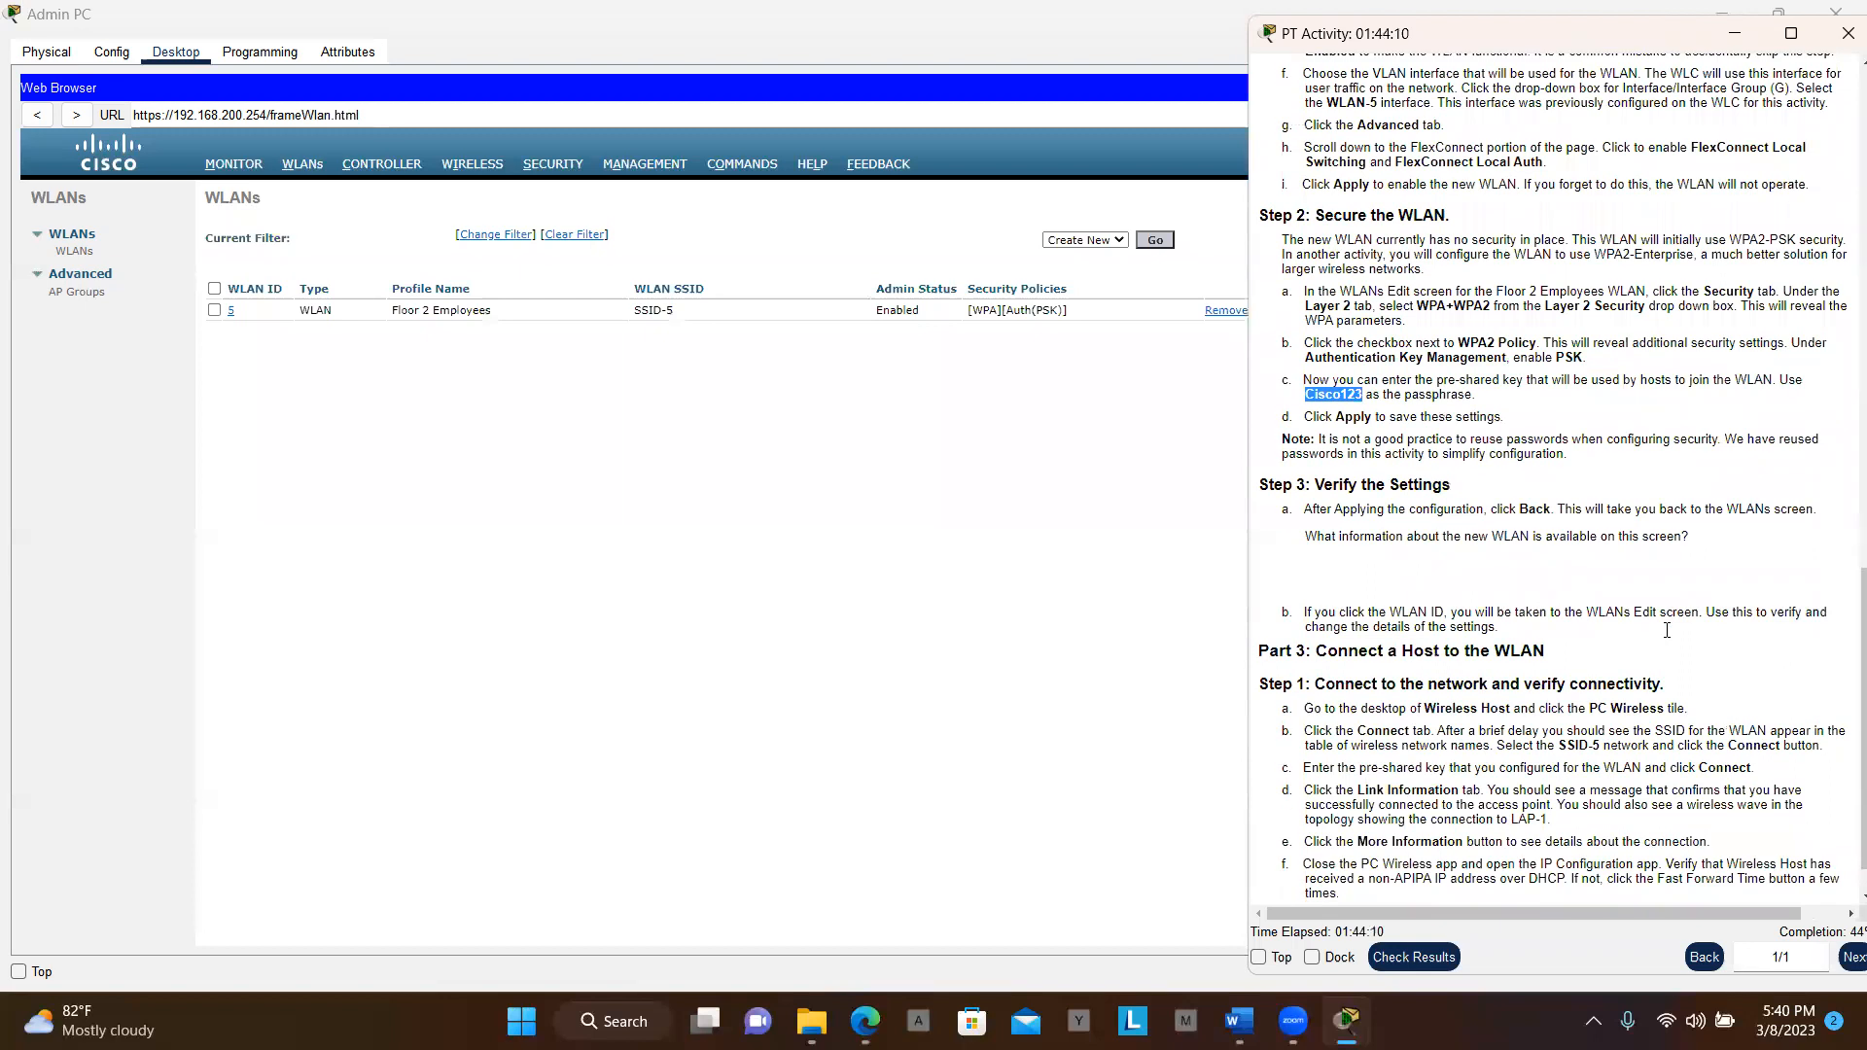
pyautogui.scroll(-1, 1667, 630)
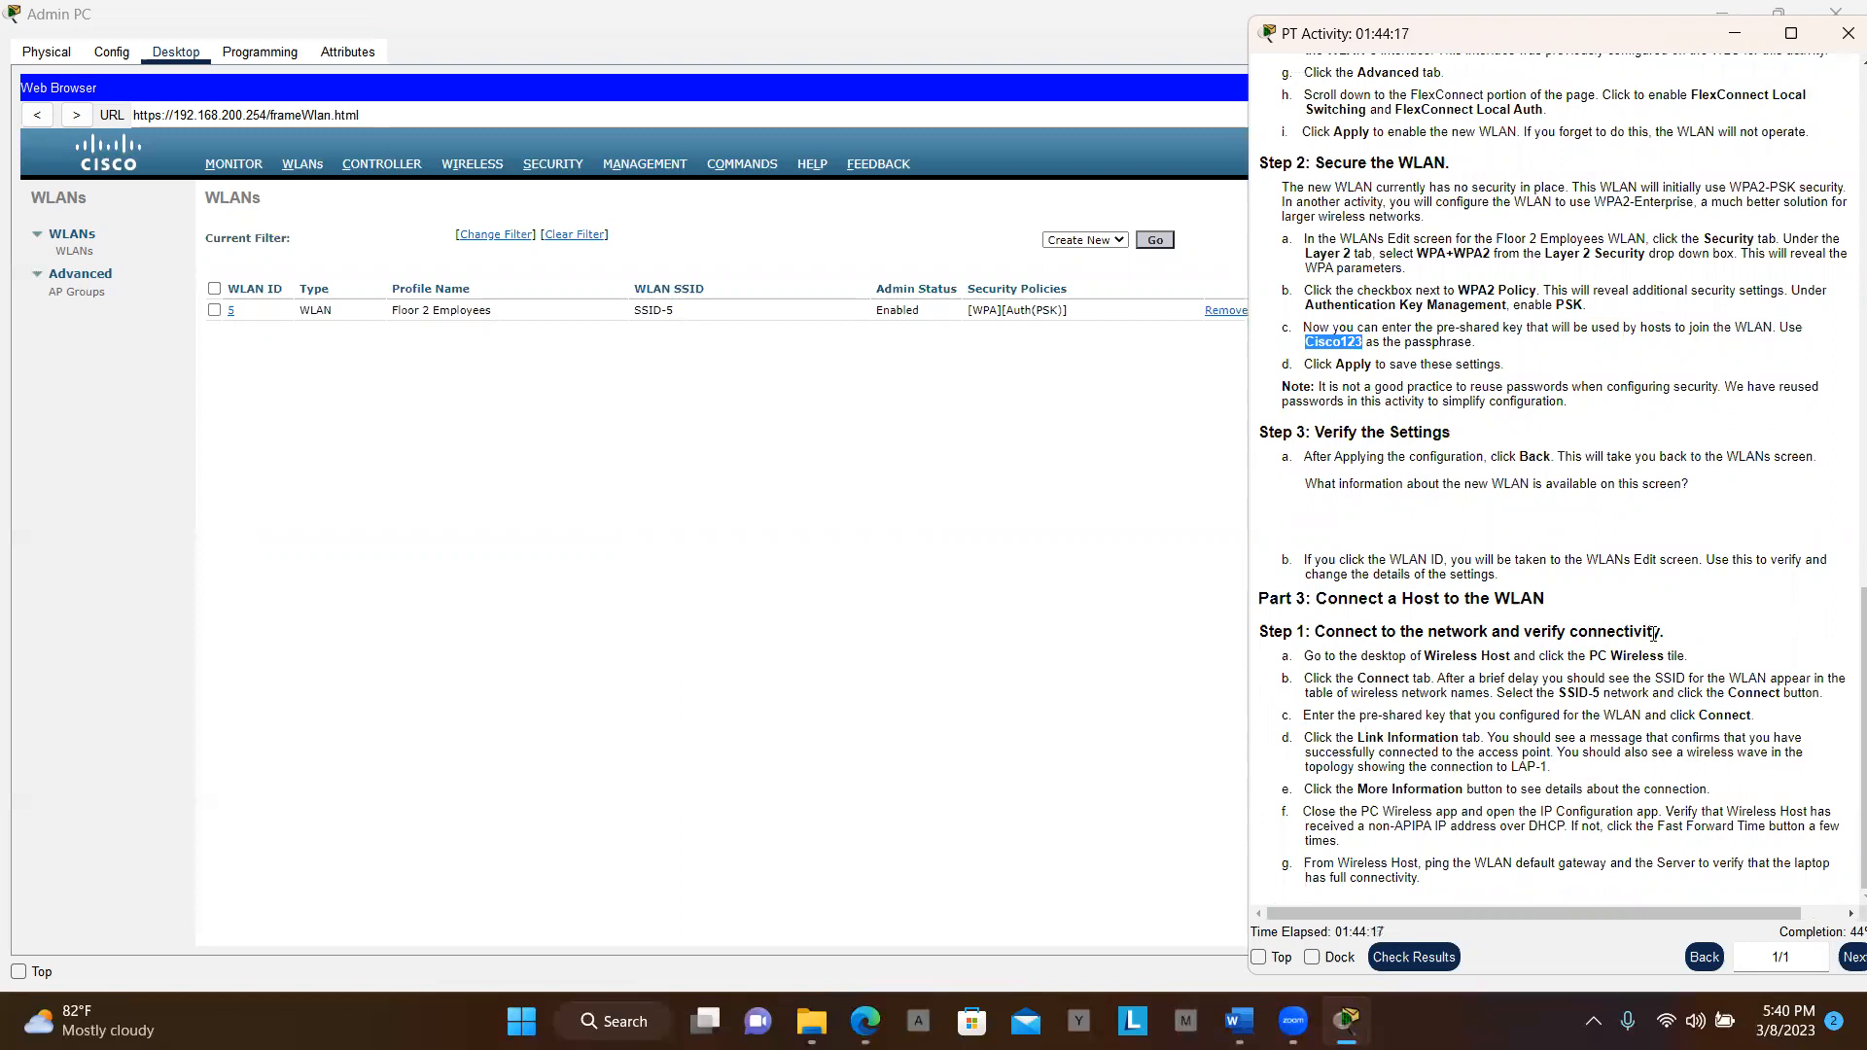
pyautogui.click(1060, 609)
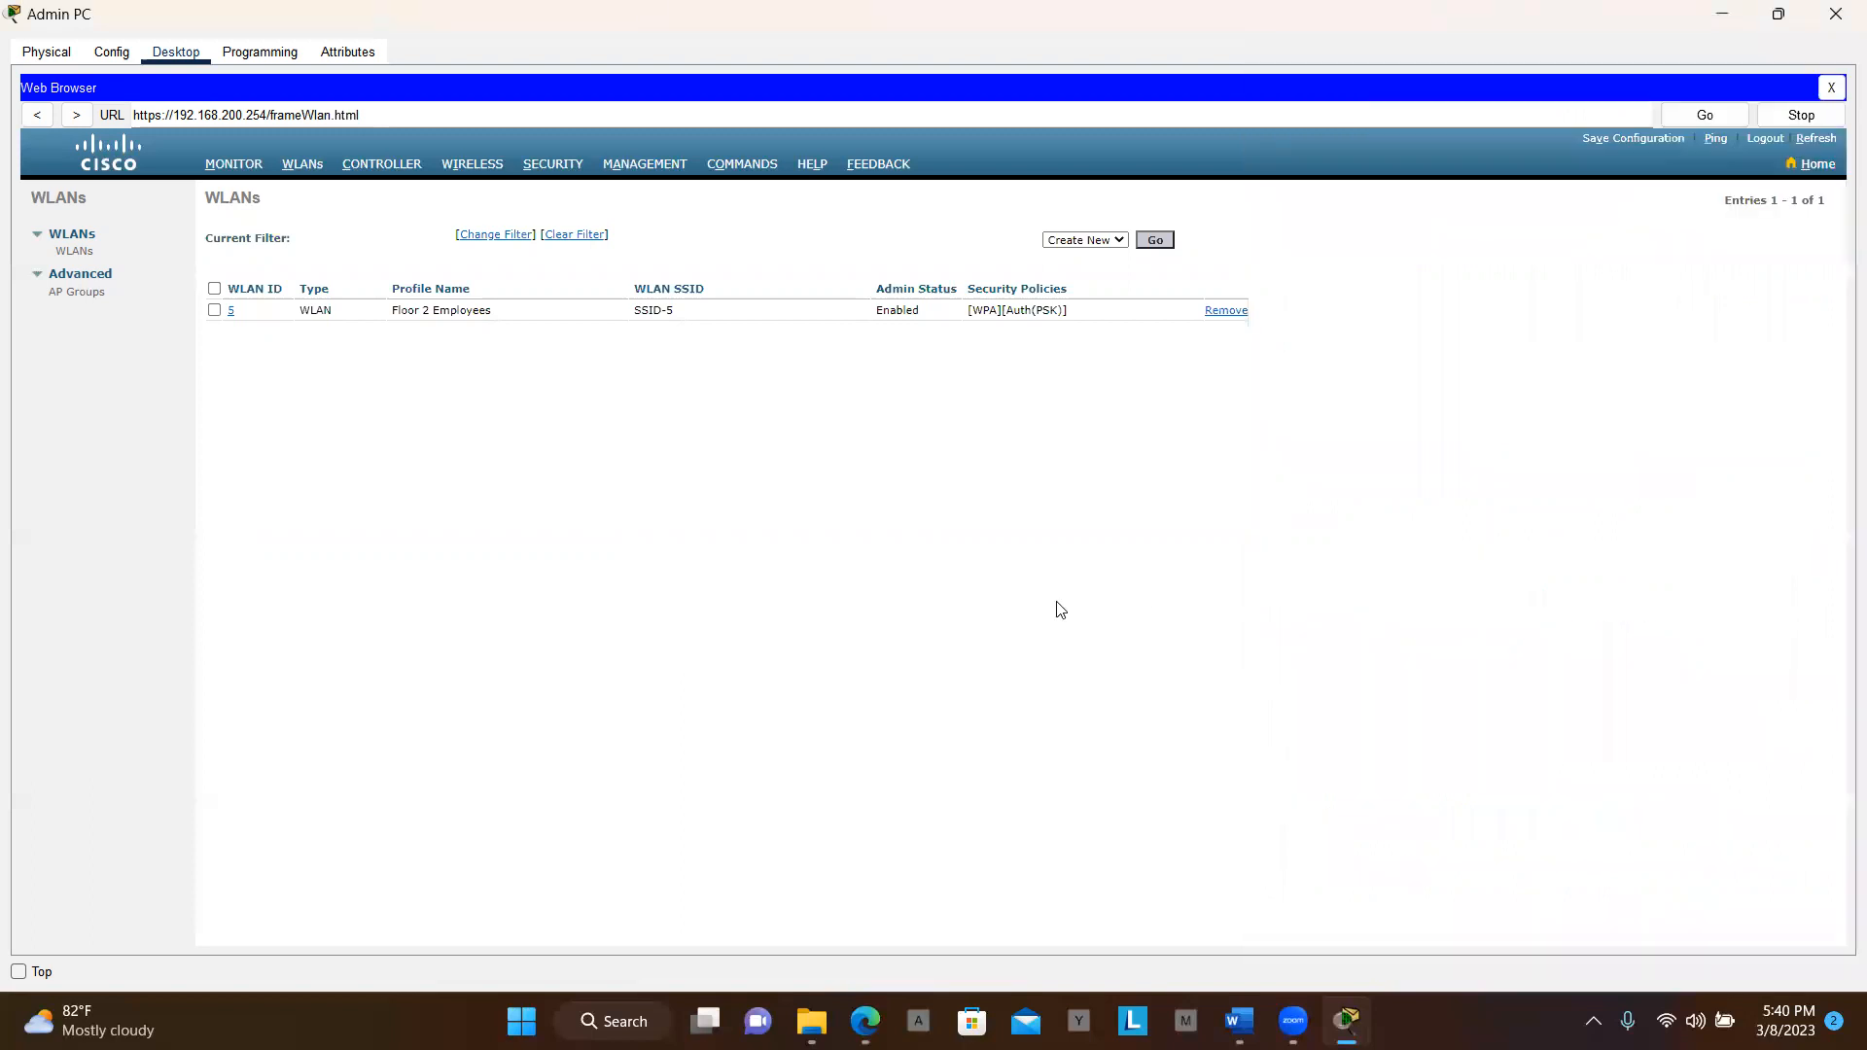
pyautogui.click(1777, 16)
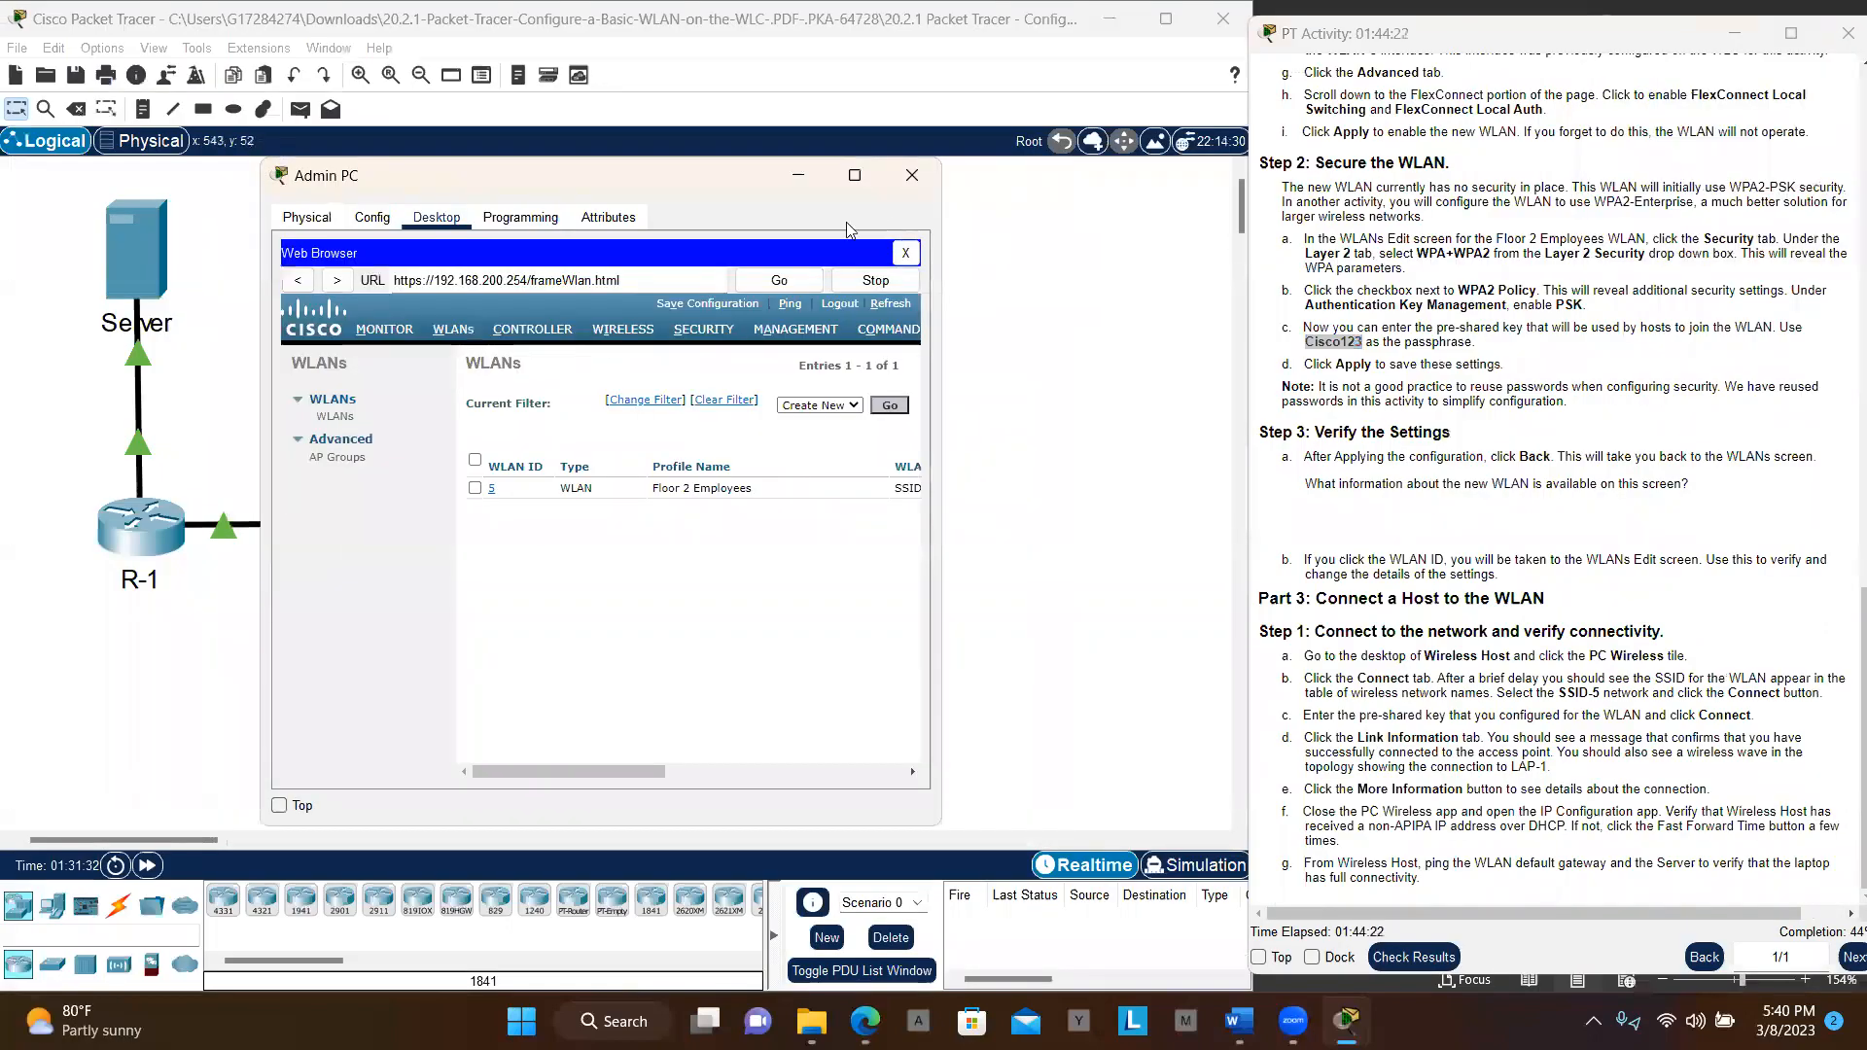
pyautogui.click(1115, 413)
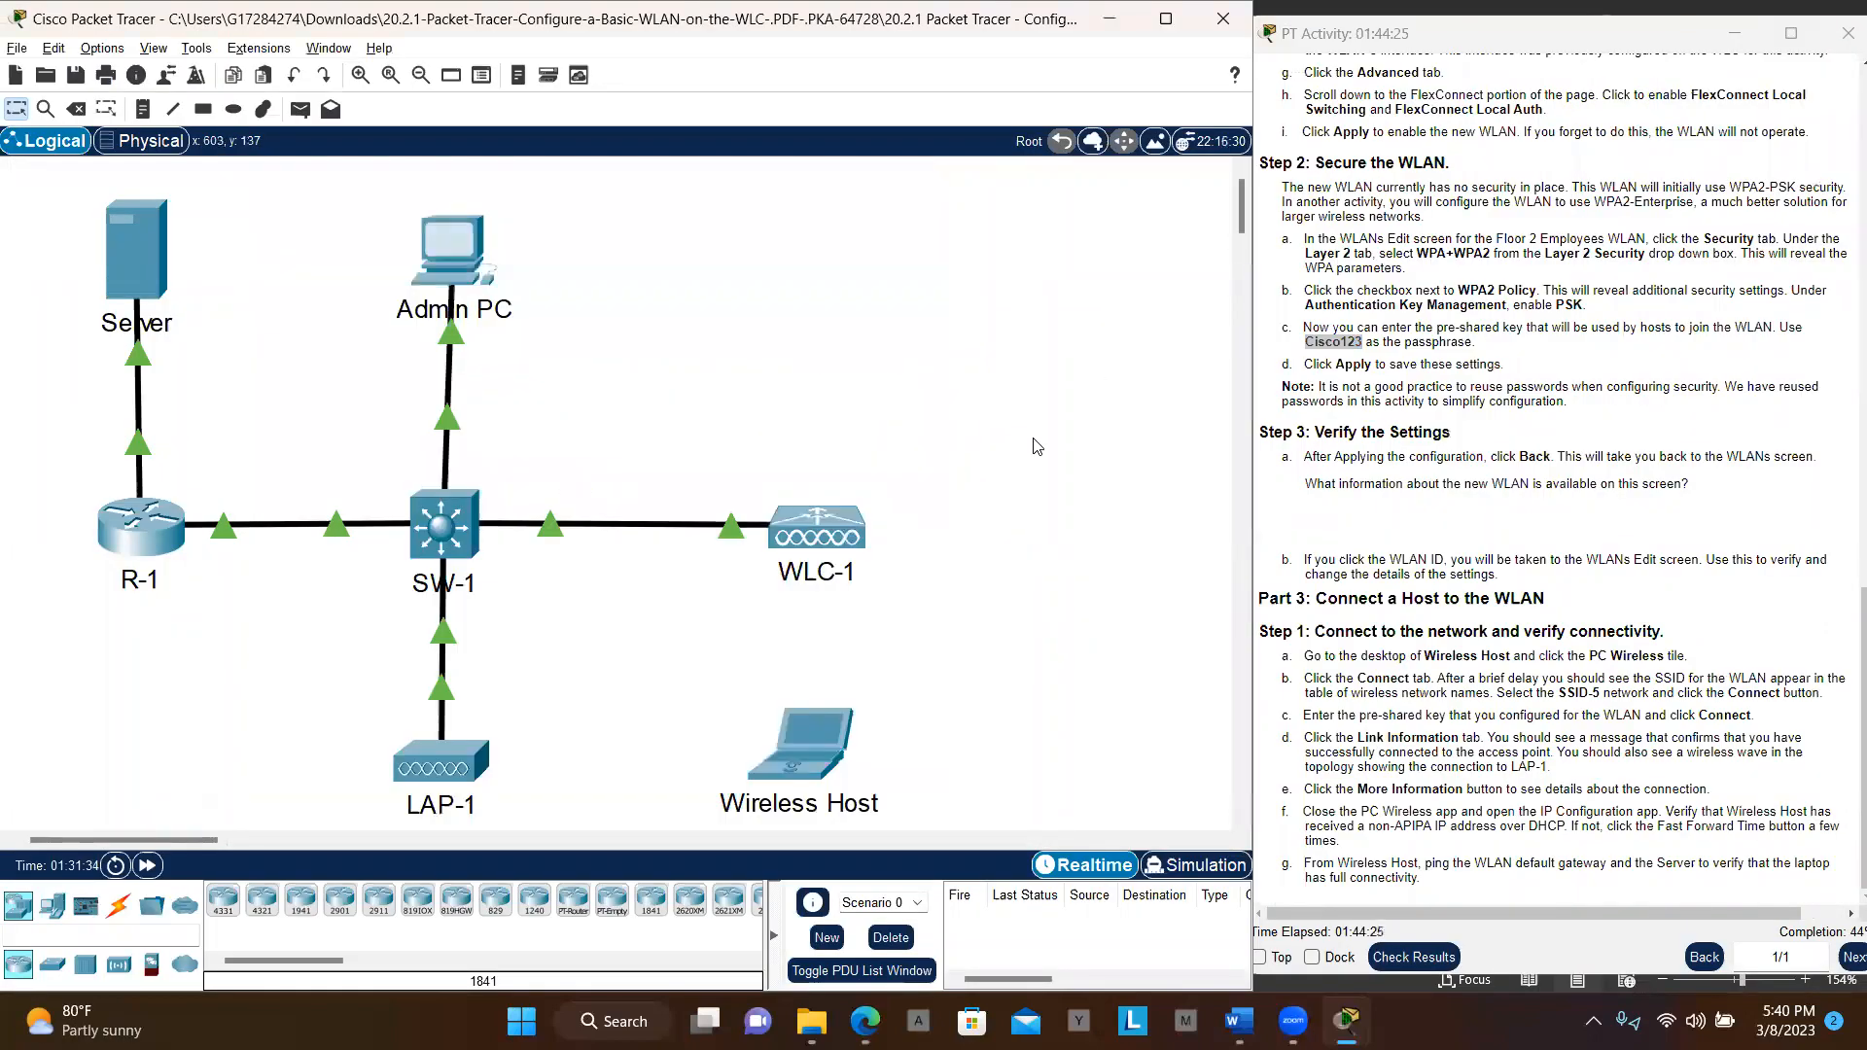
pyautogui.click(792, 743)
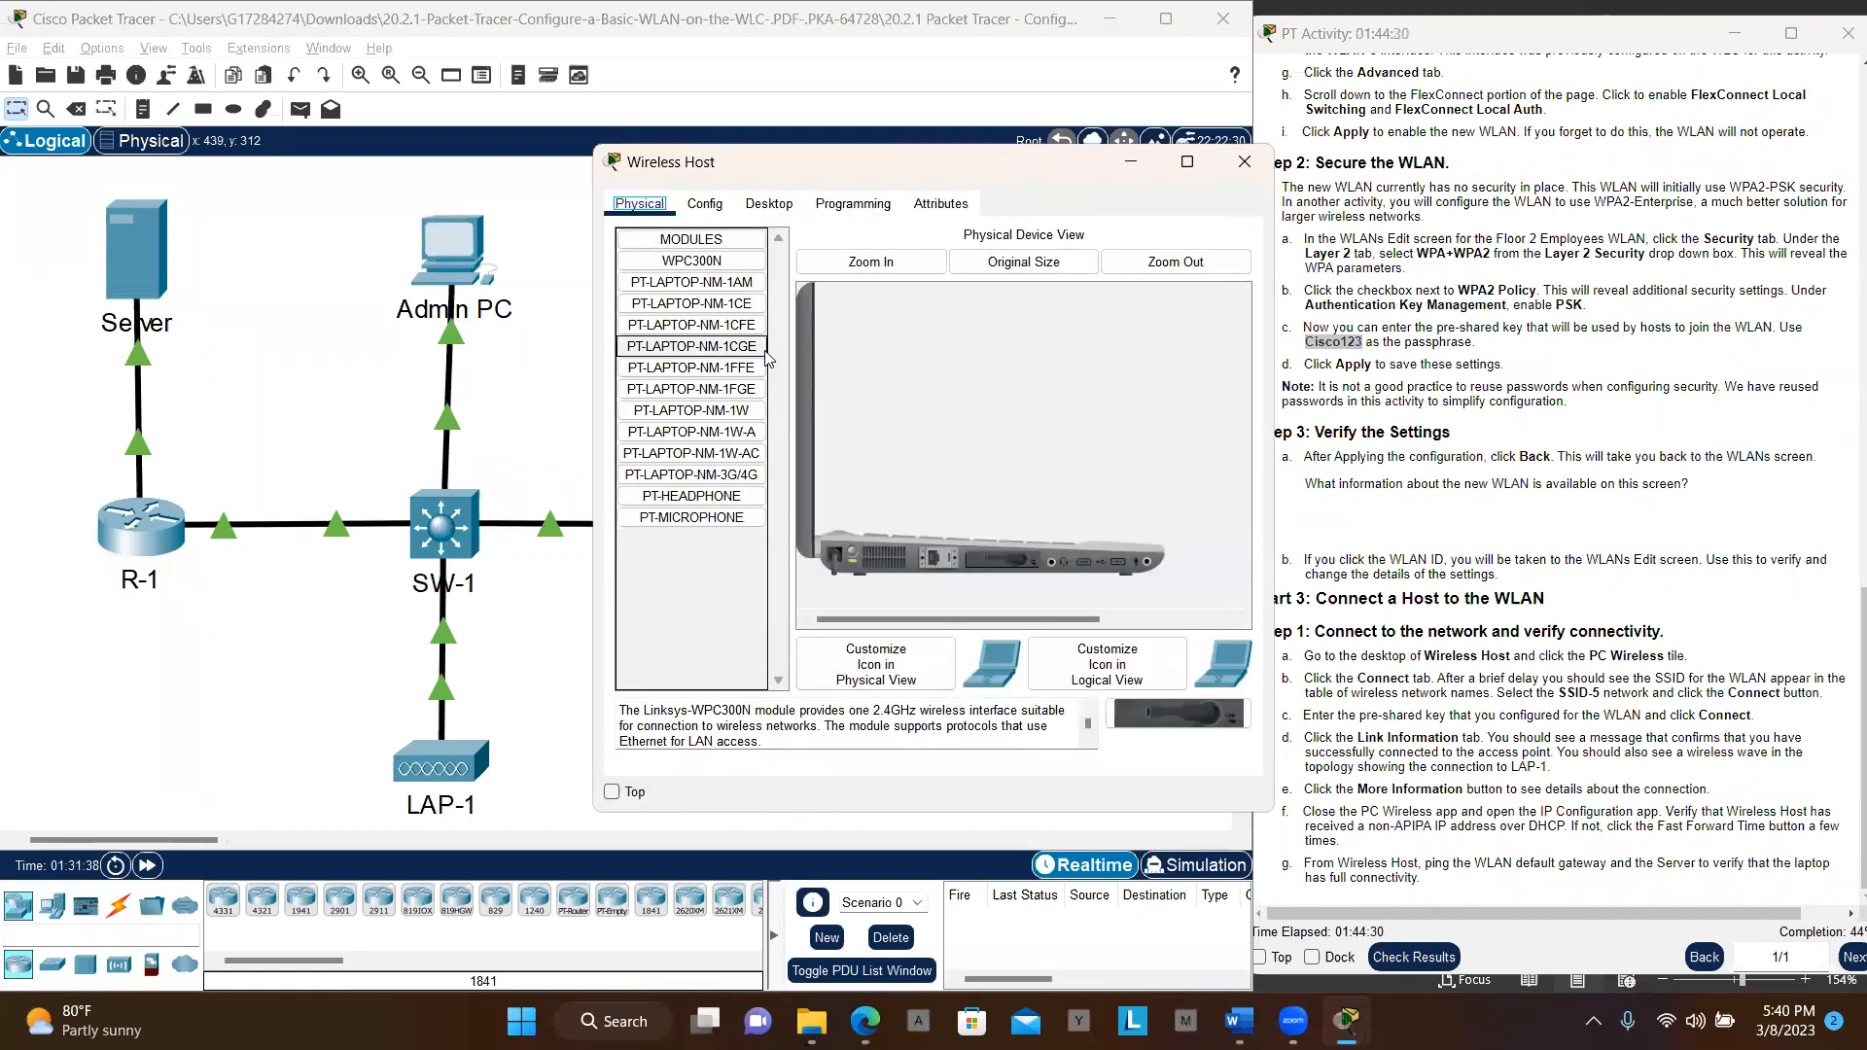
pyautogui.click(761, 208)
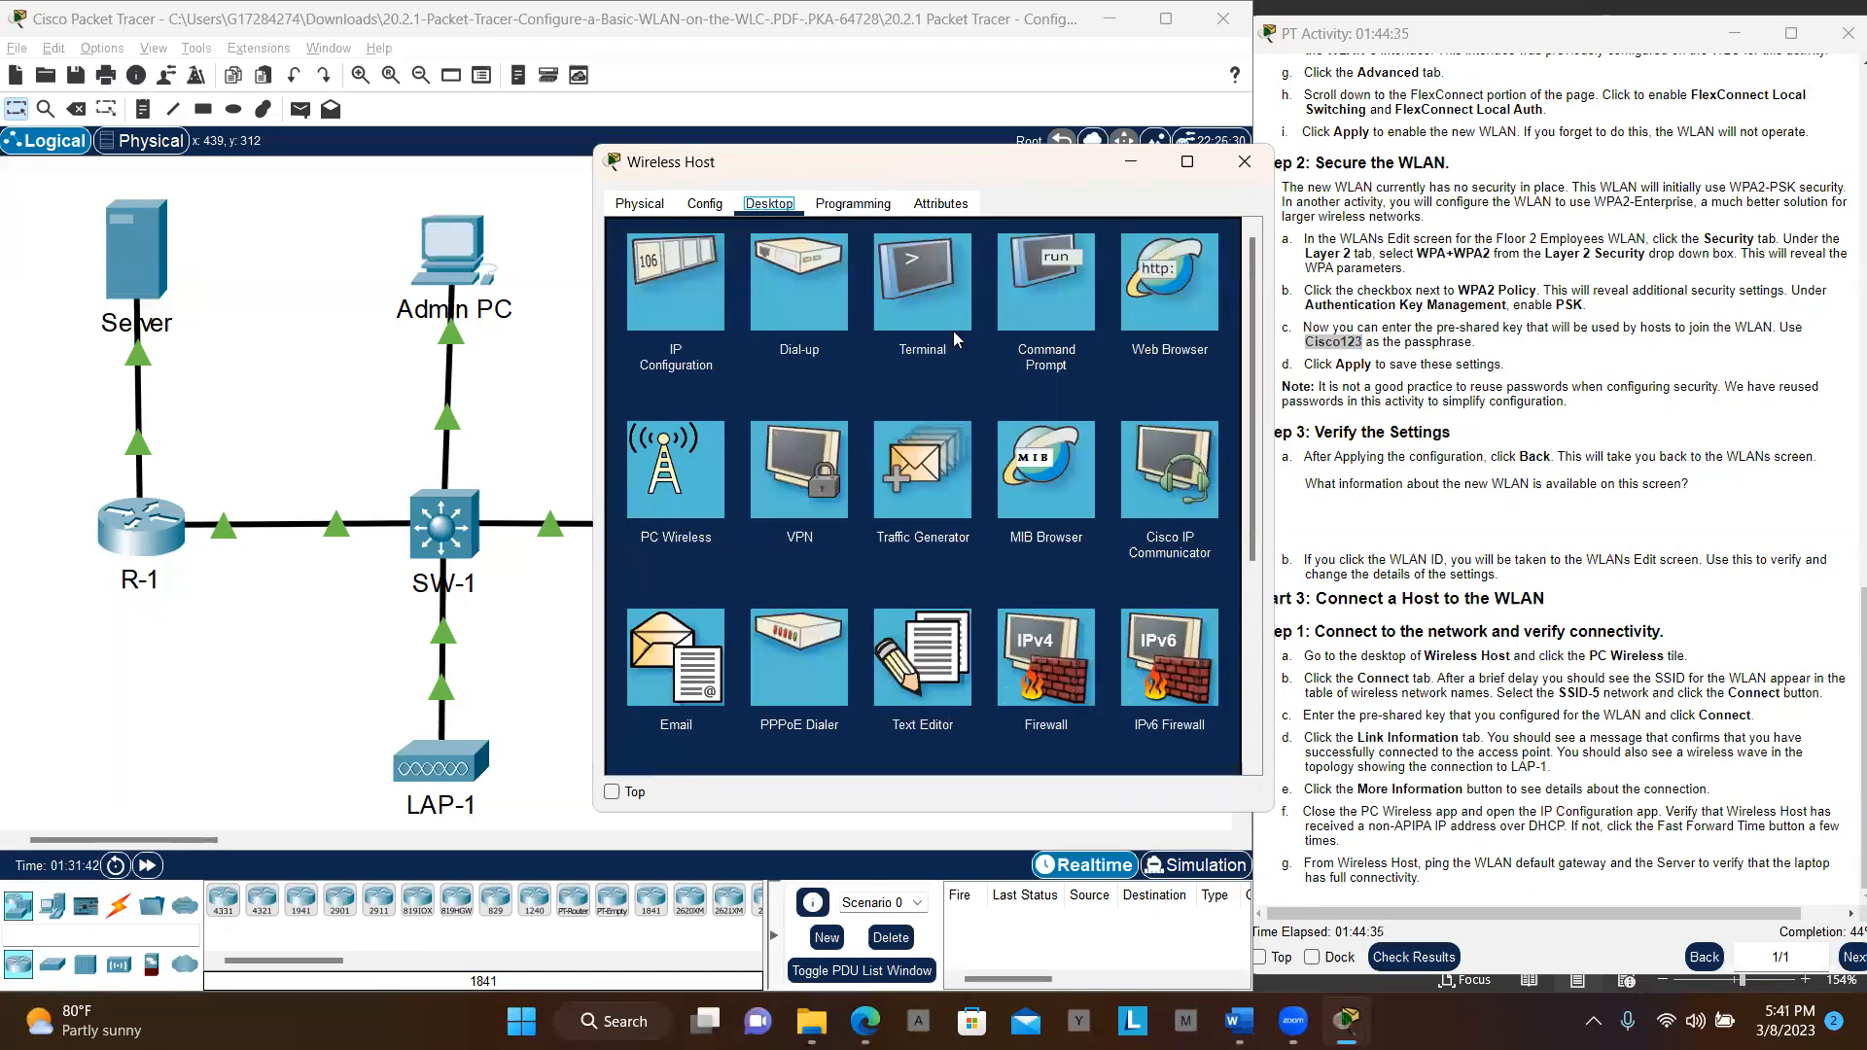
pyautogui.click(667, 472)
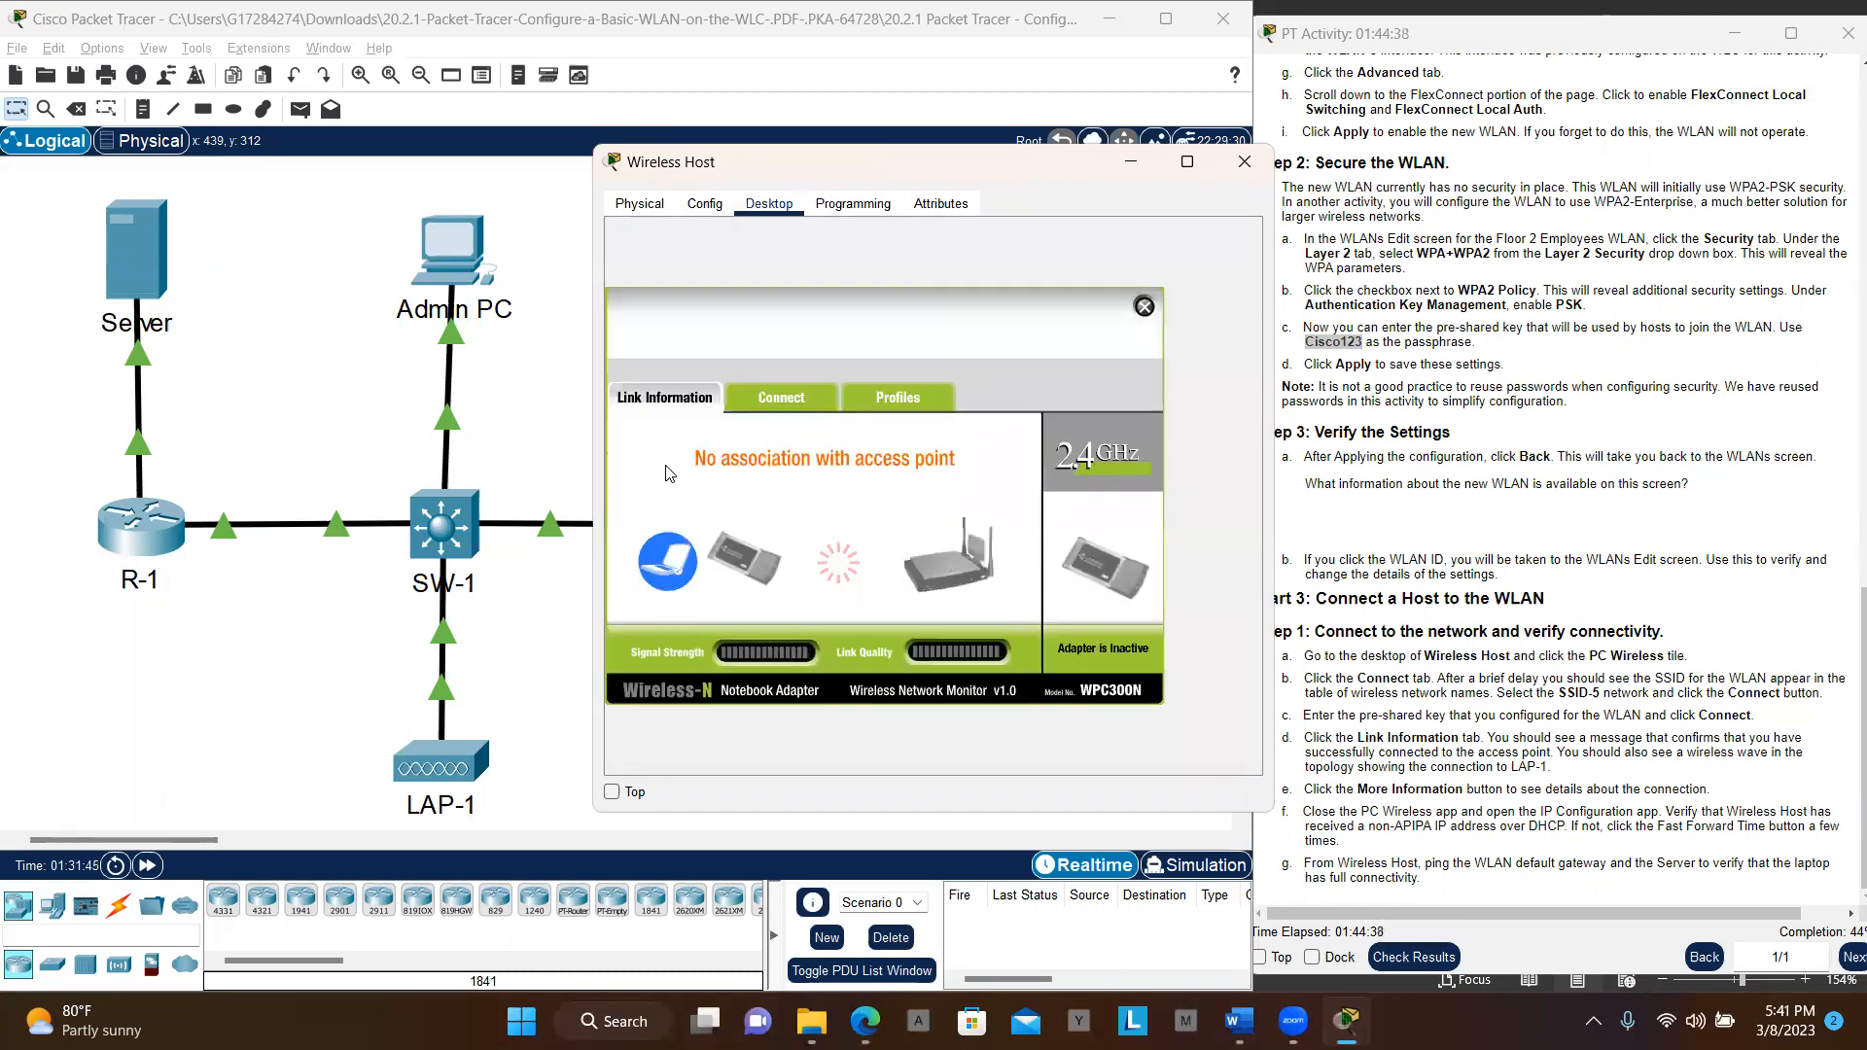
pyautogui.click(780, 399)
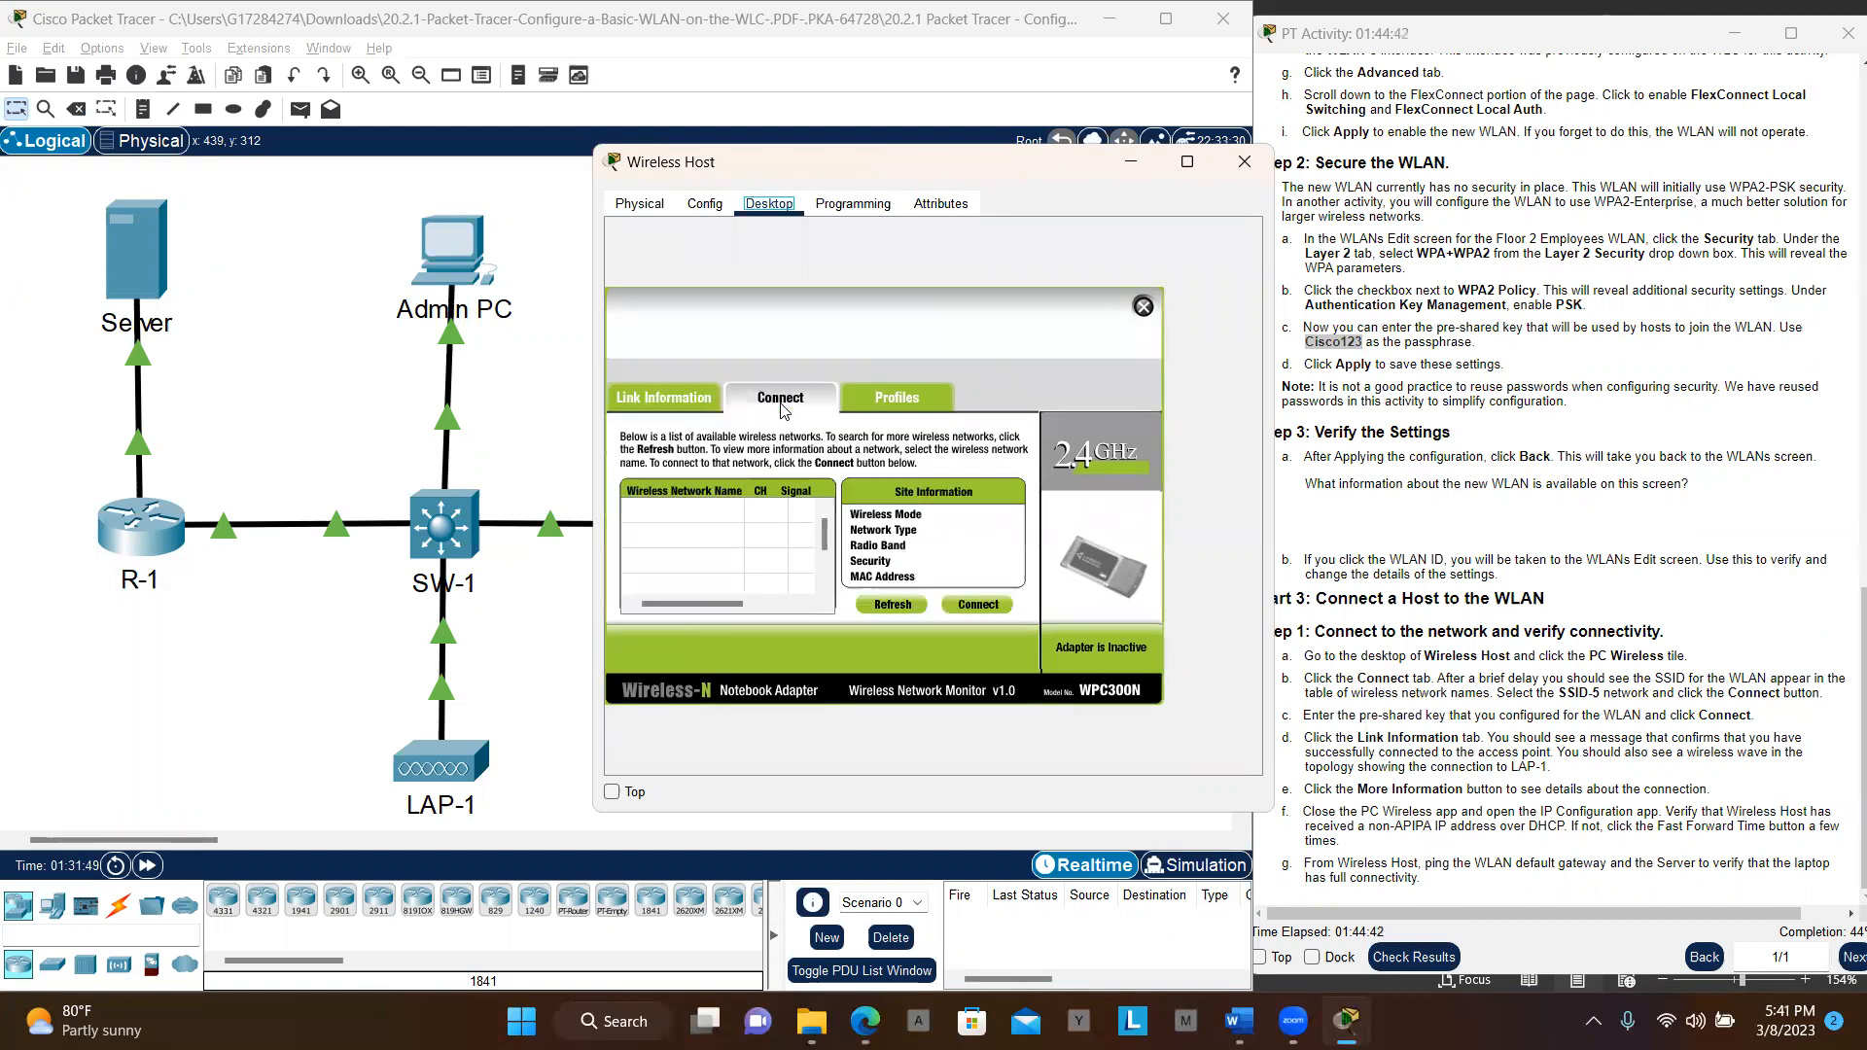
# Connect Wireless Host to SSID-5 with the pasted pre-shared key and dismiss the repeat prompt
pyautogui.click(968, 605)
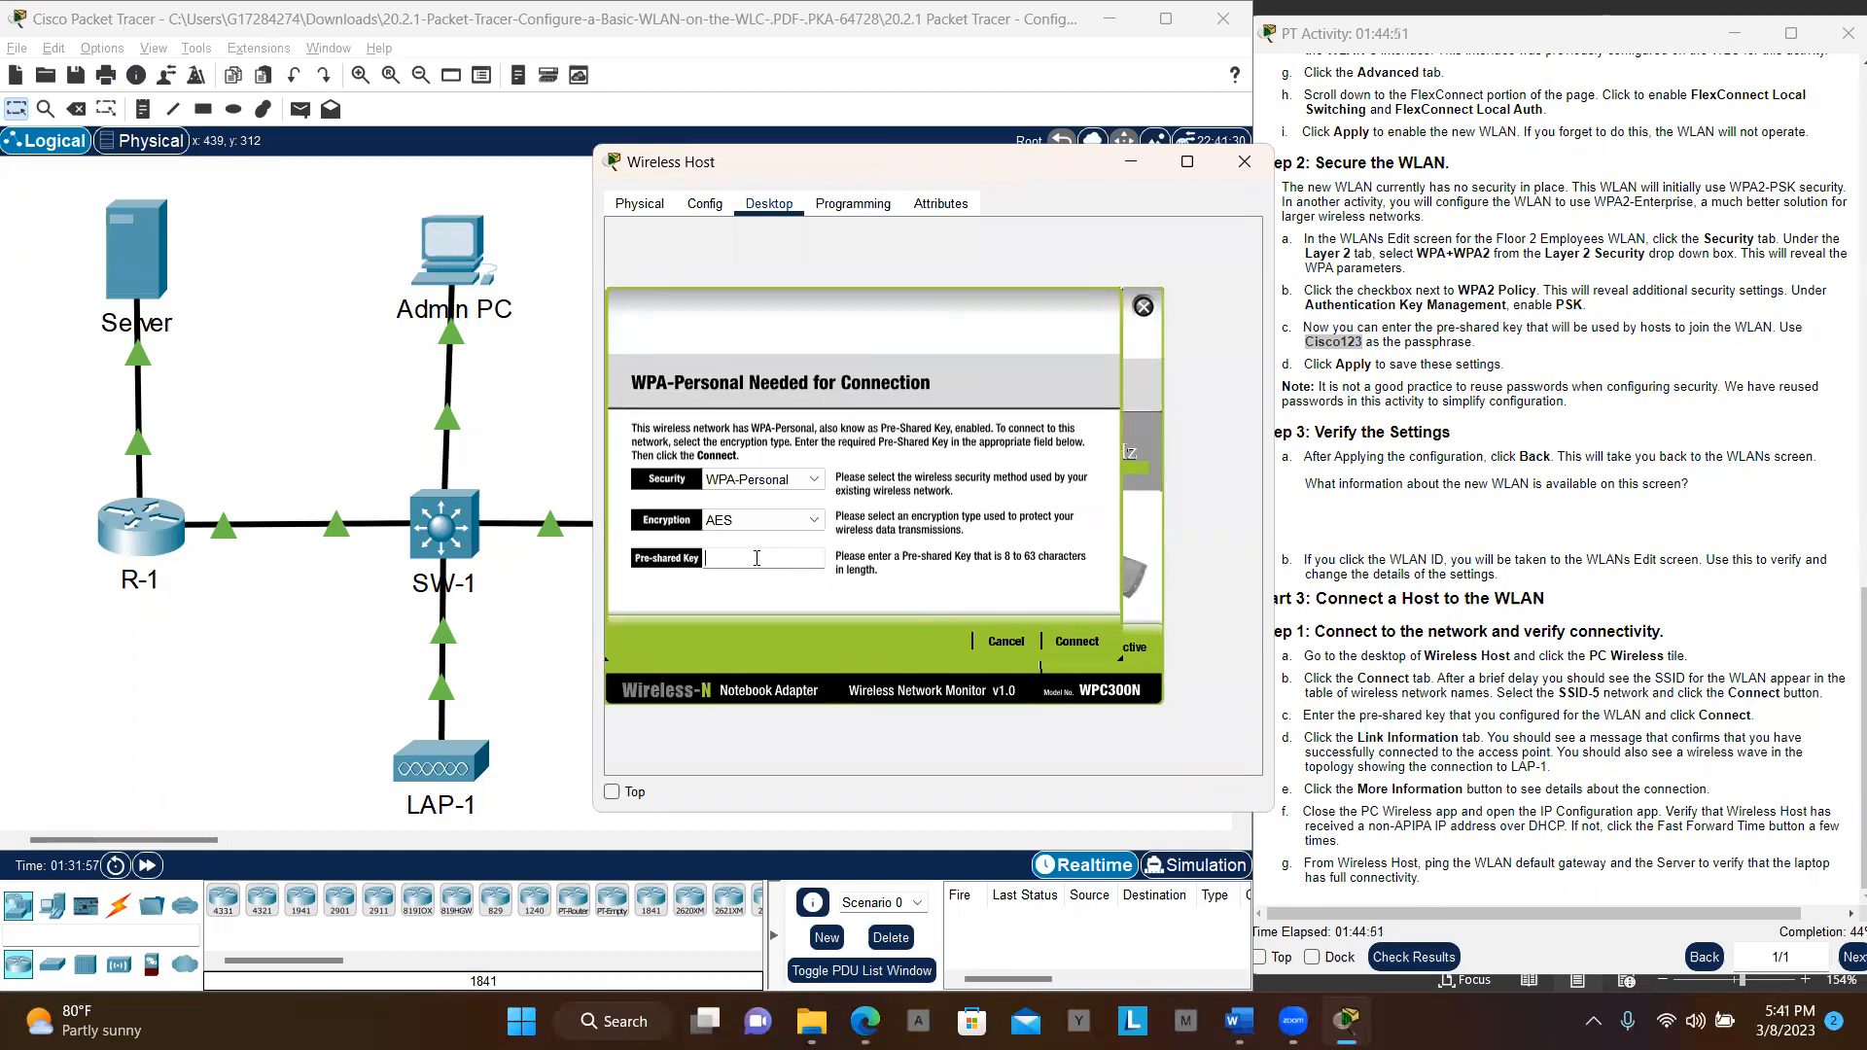
pyautogui.write('Cisco123')
pyautogui.click(1077, 644)
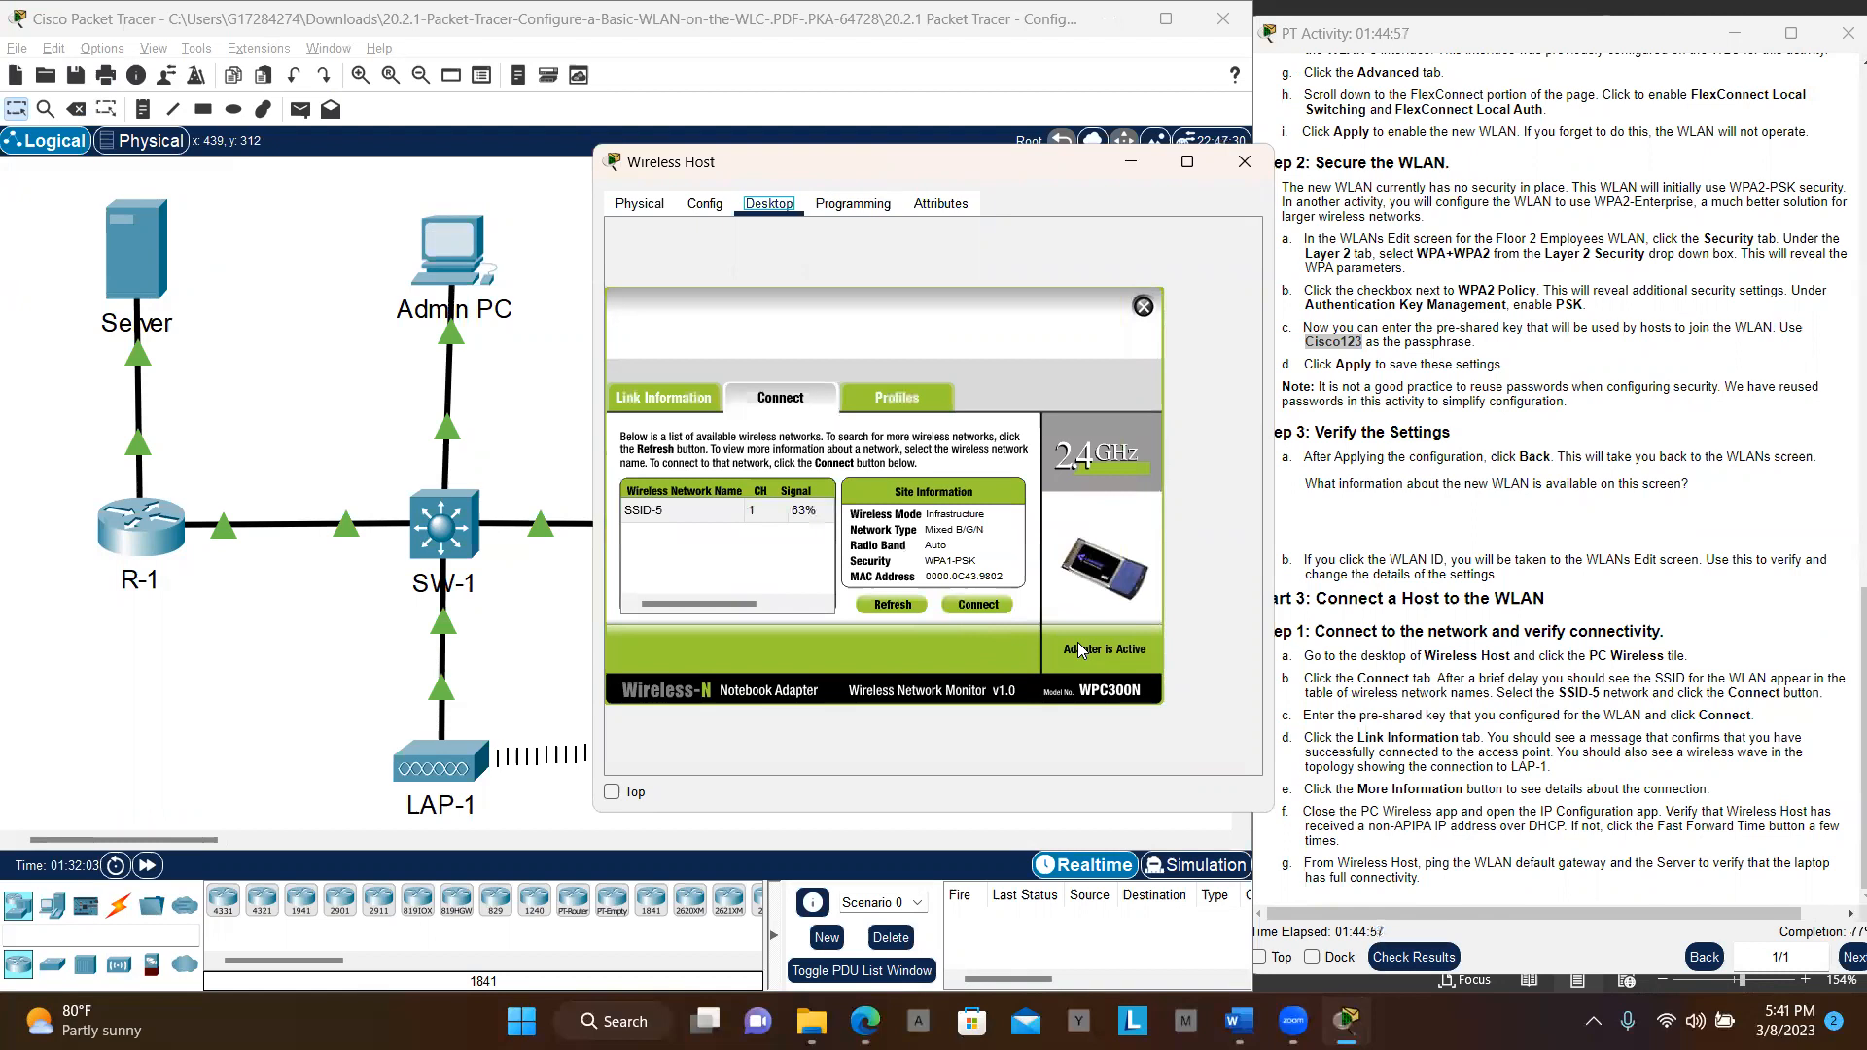
pyautogui.click(978, 607)
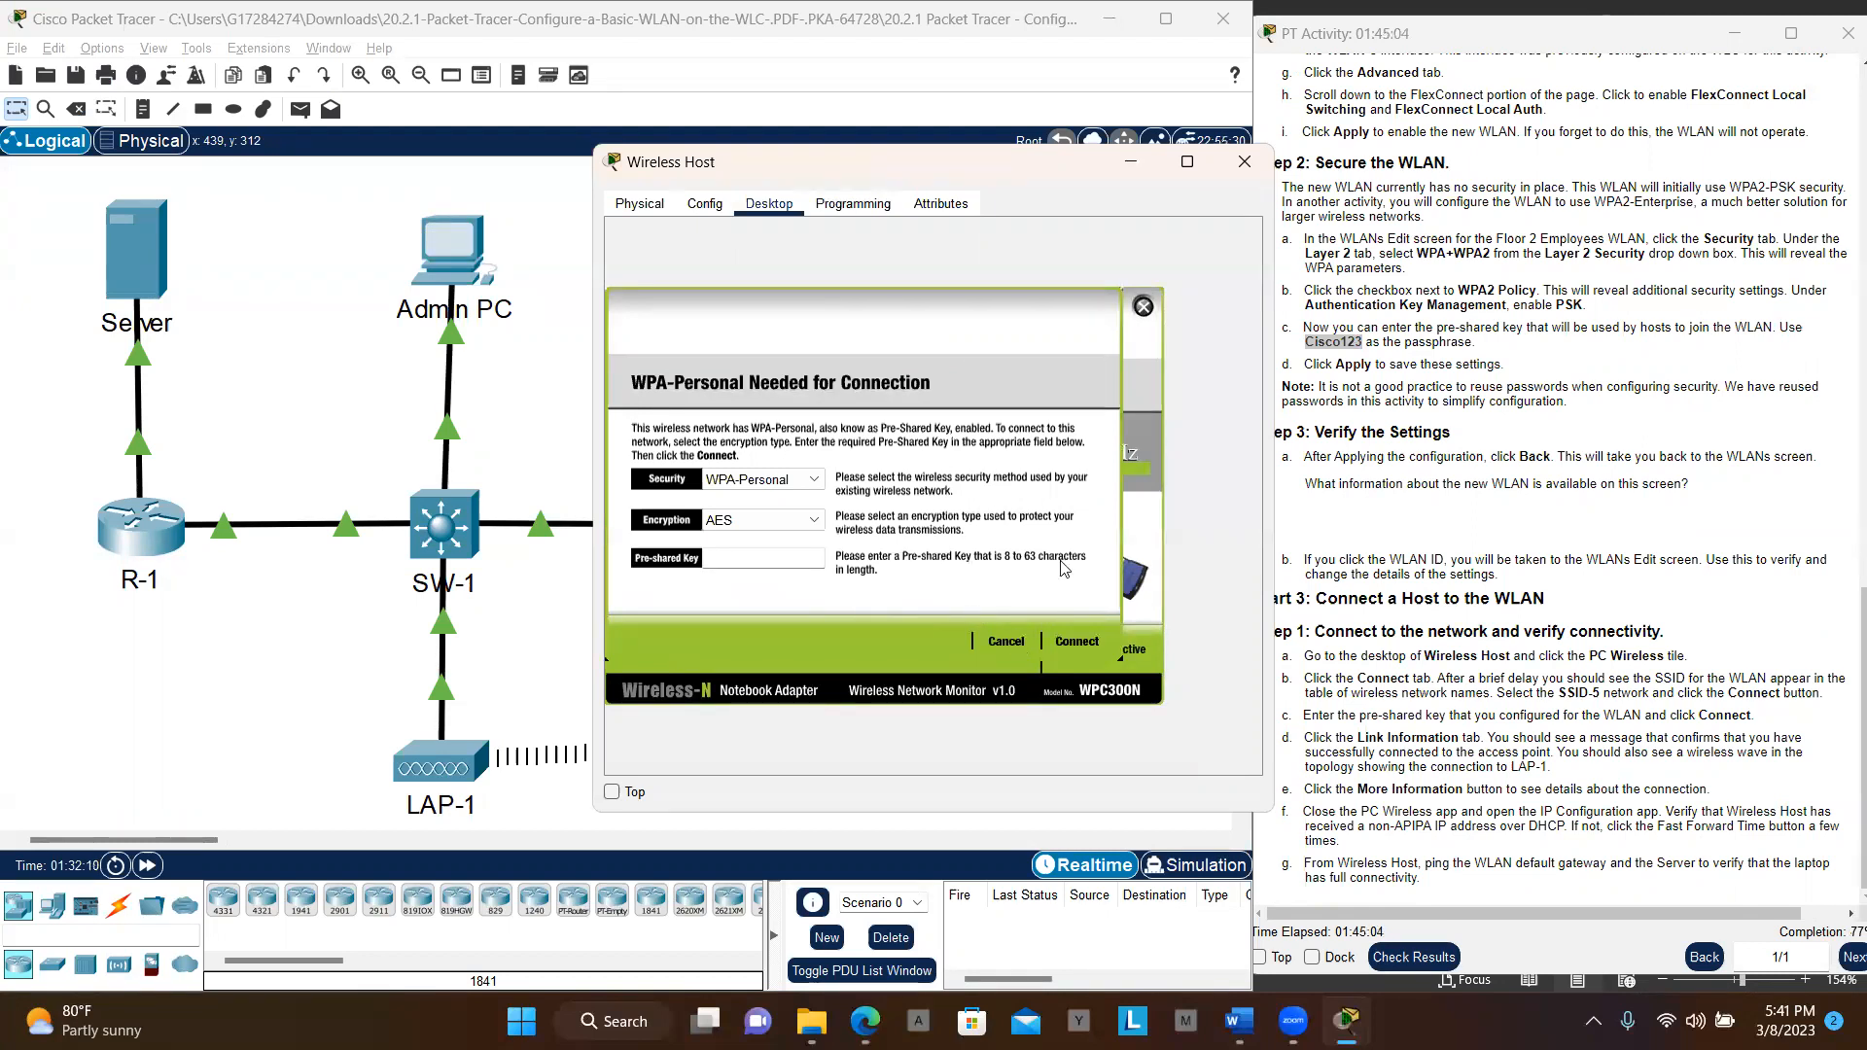
pyautogui.click(1143, 307)
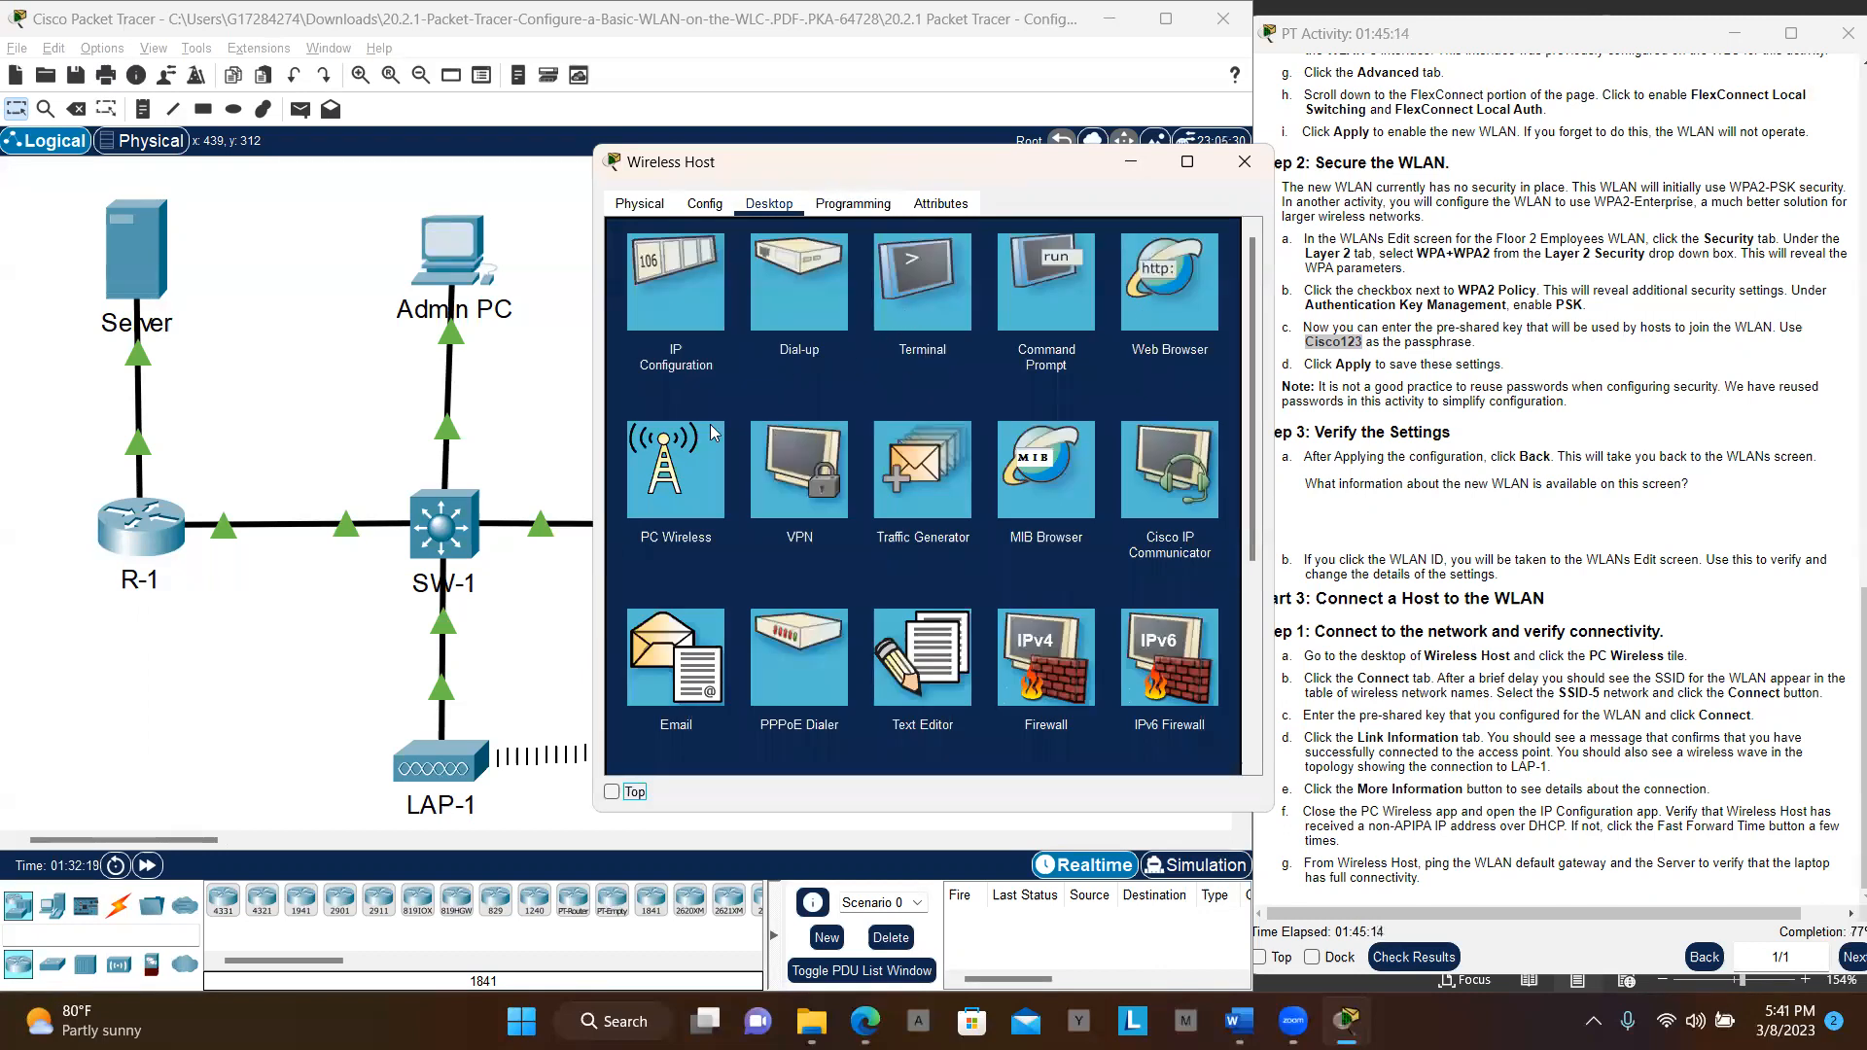
# Verify Wireless Host's DHCP address 192.168.5.2 and access-point link, then open Admin PC
pyautogui.click(687, 292)
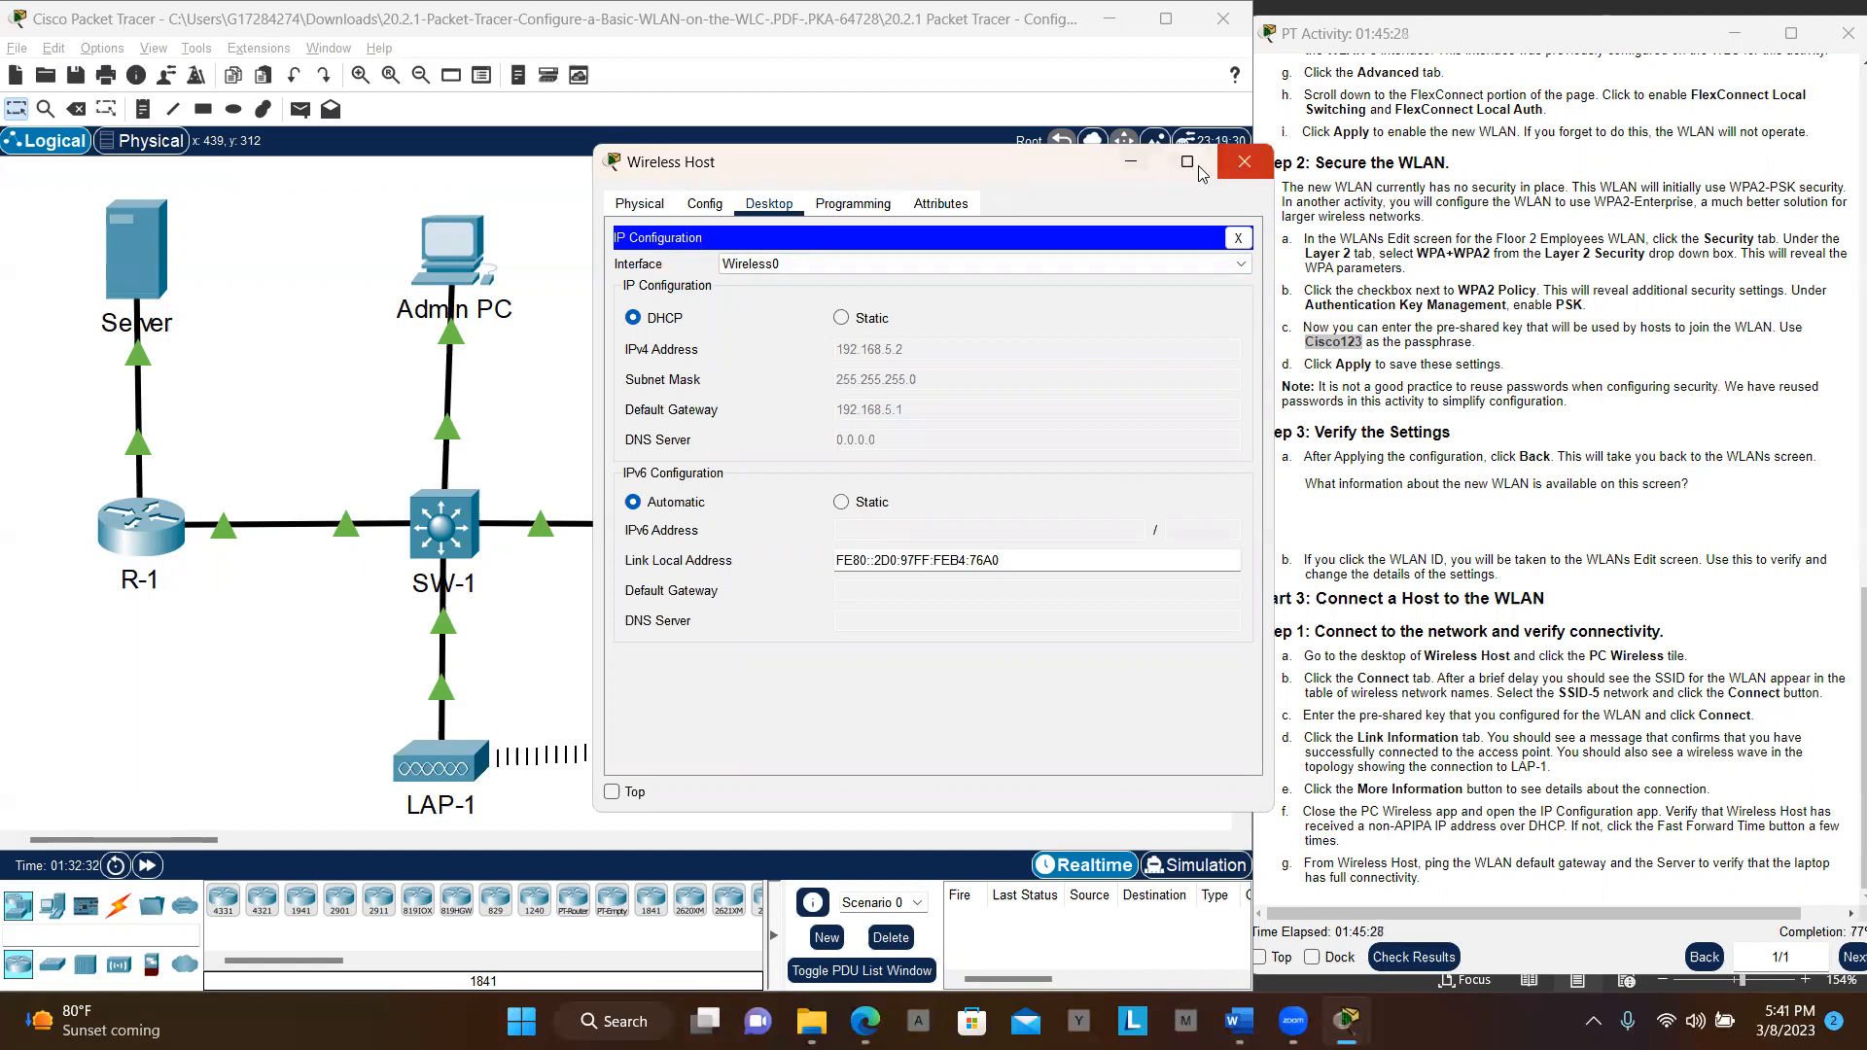
pyautogui.click(1244, 172)
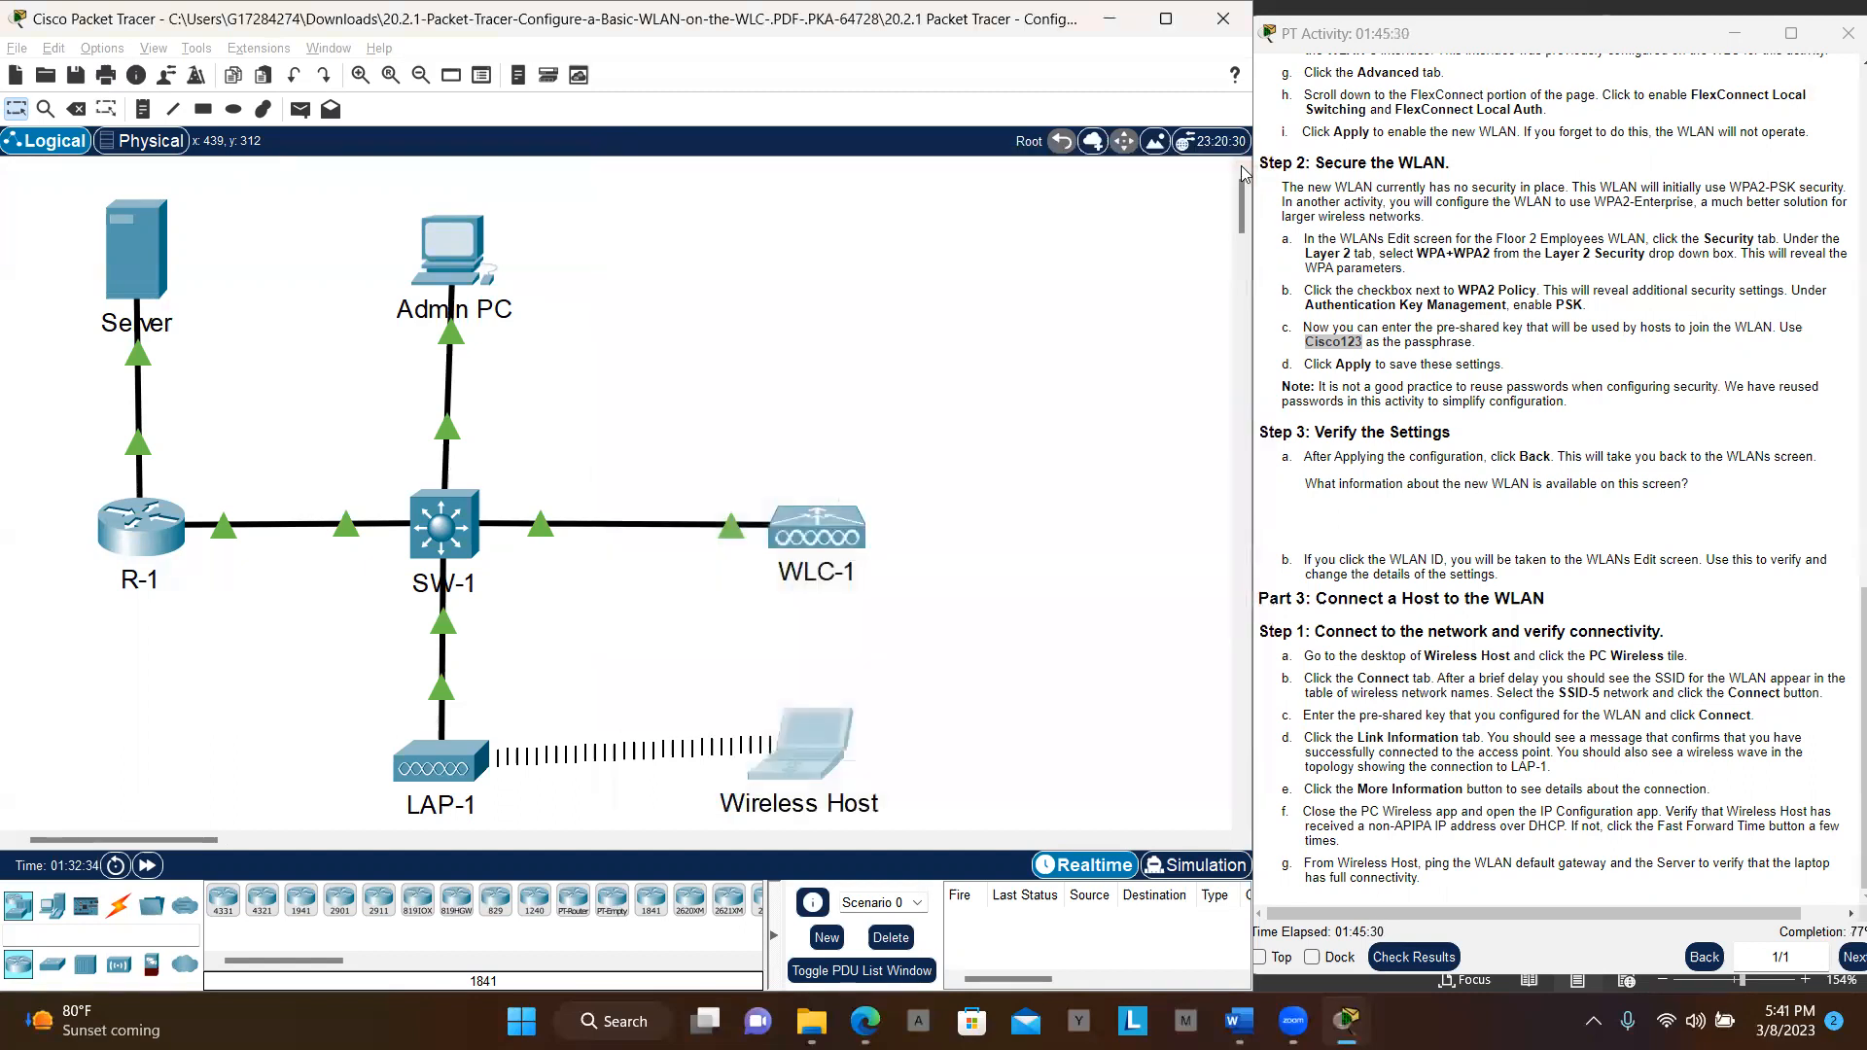
pyautogui.click(810, 729)
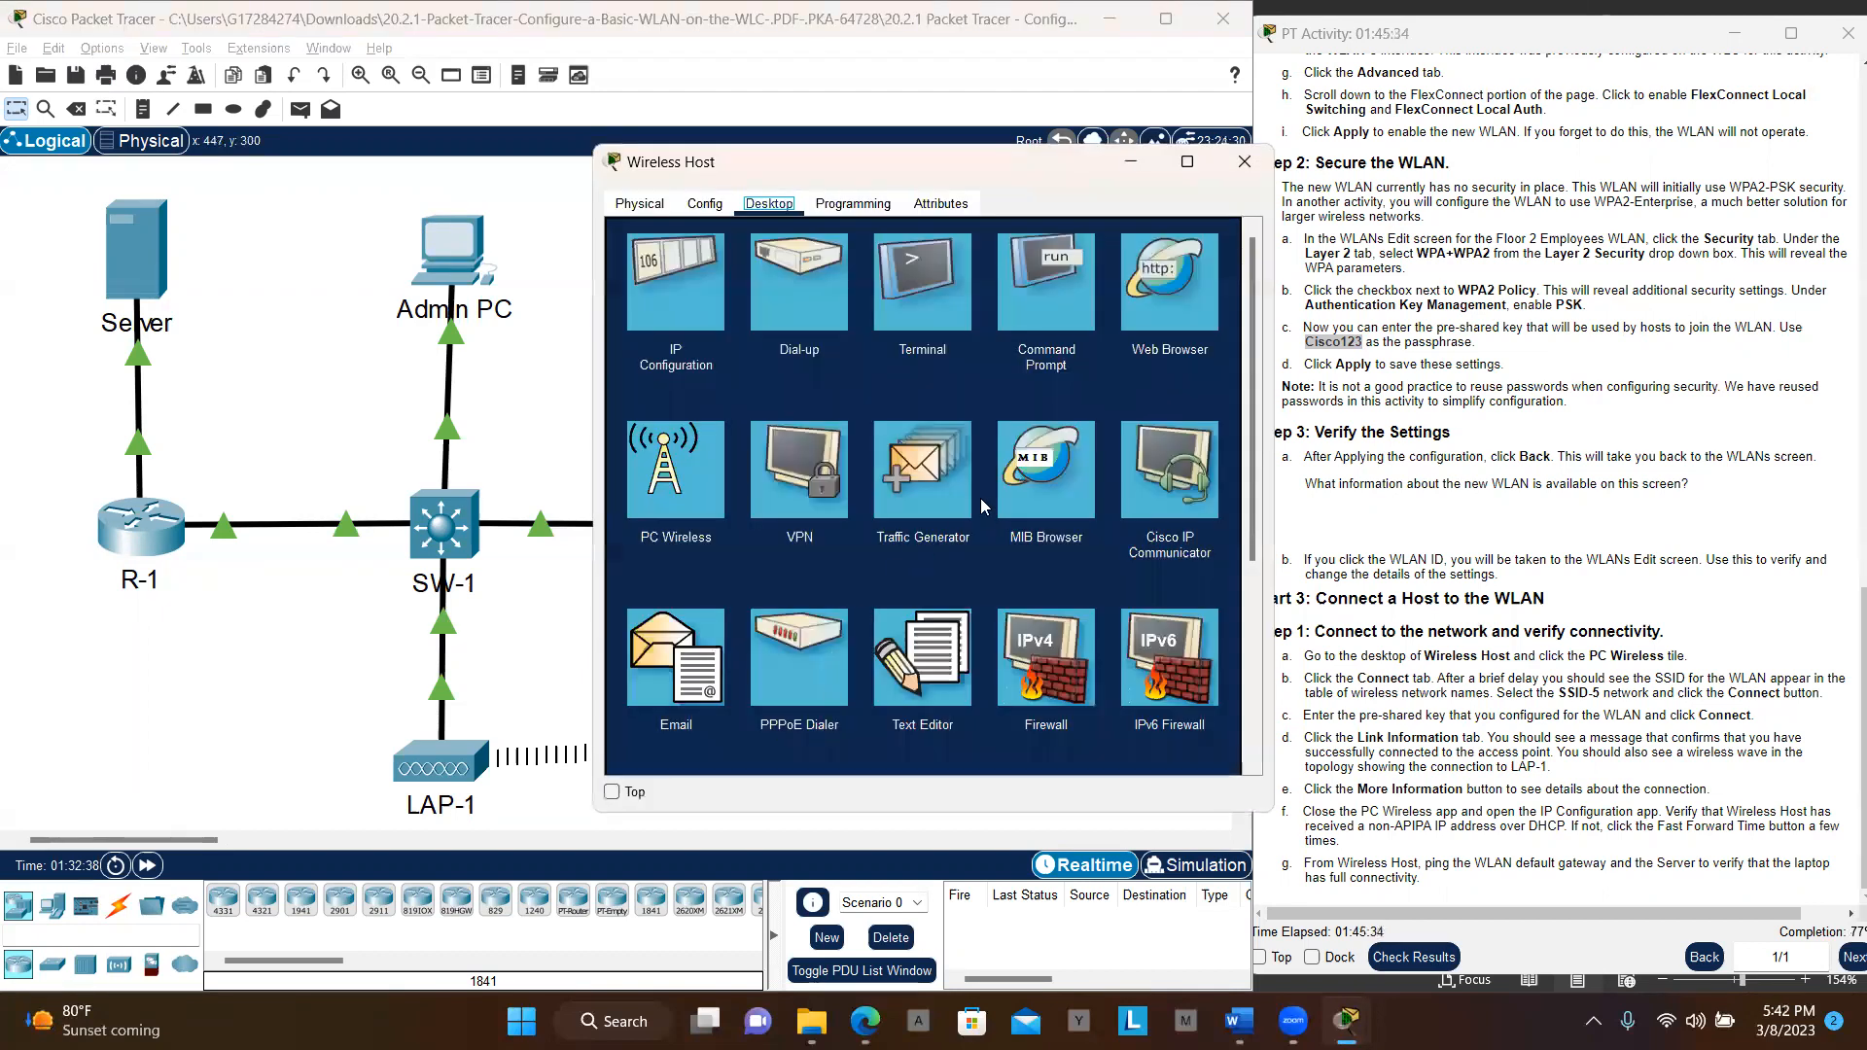
pyautogui.click(686, 454)
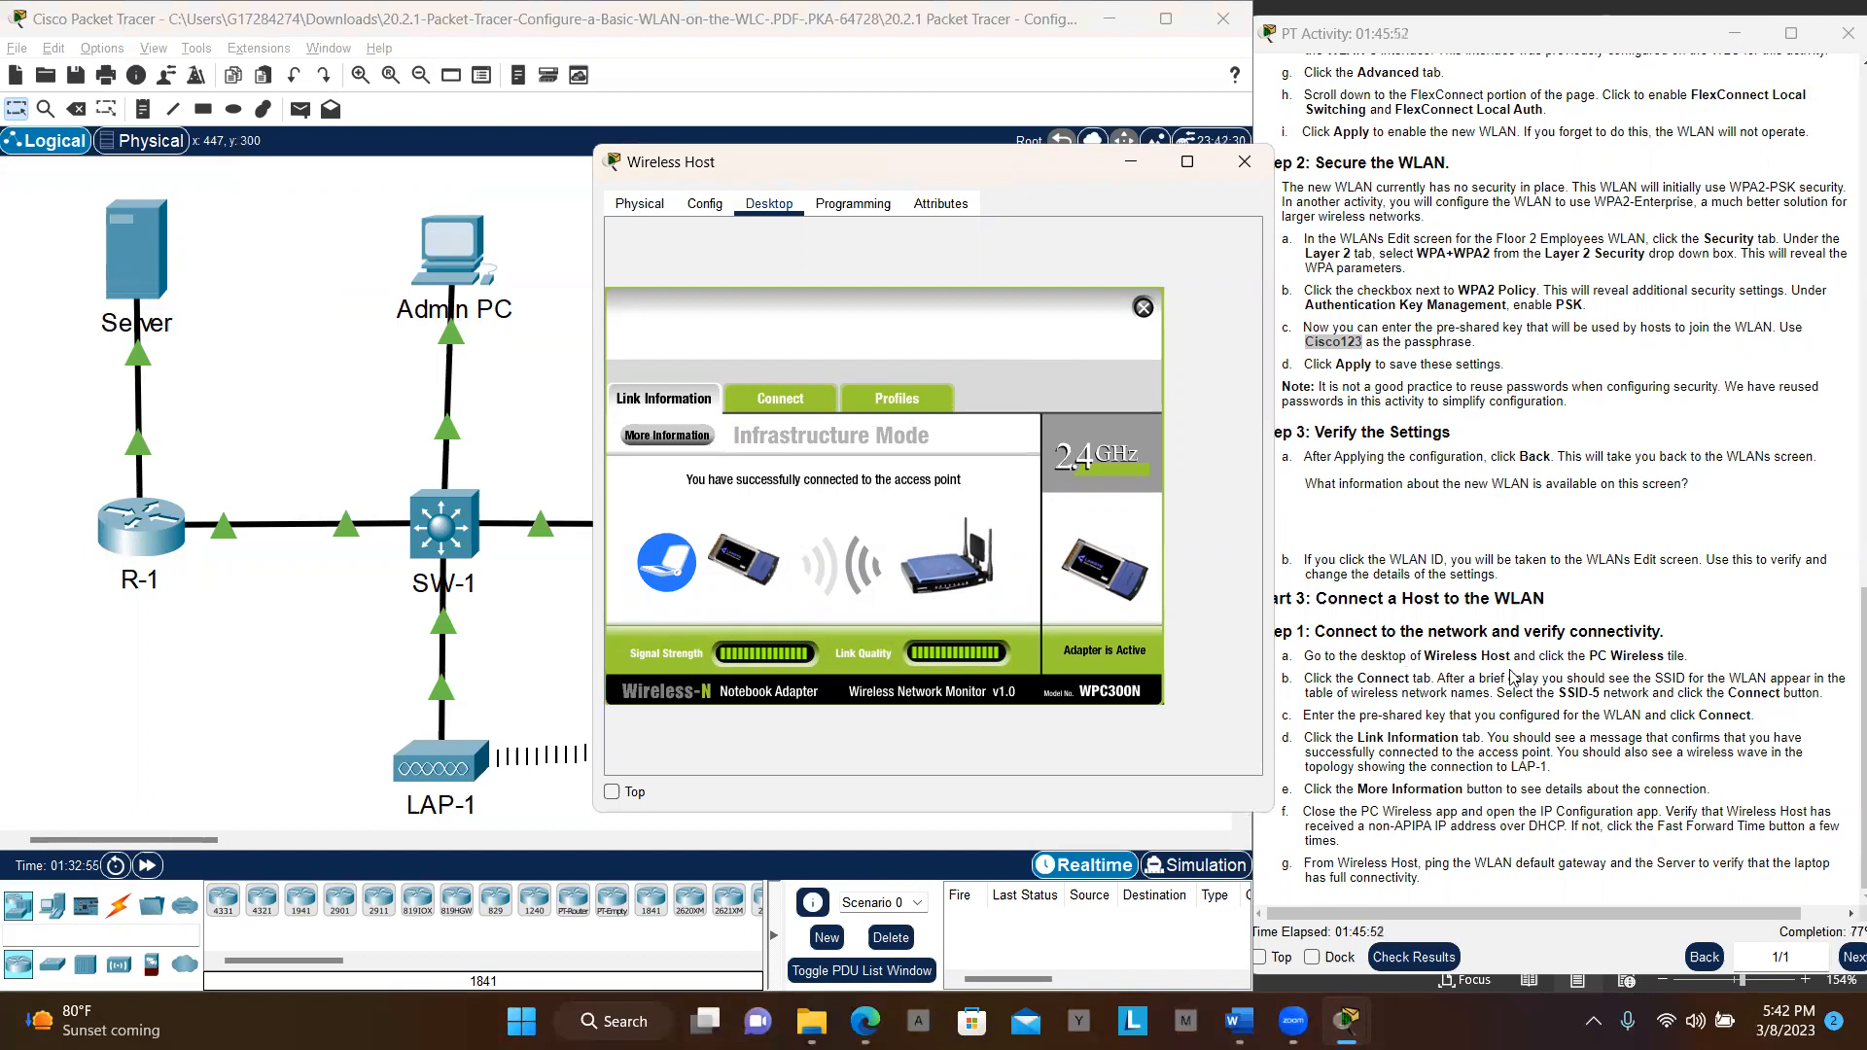
pyautogui.click(463, 258)
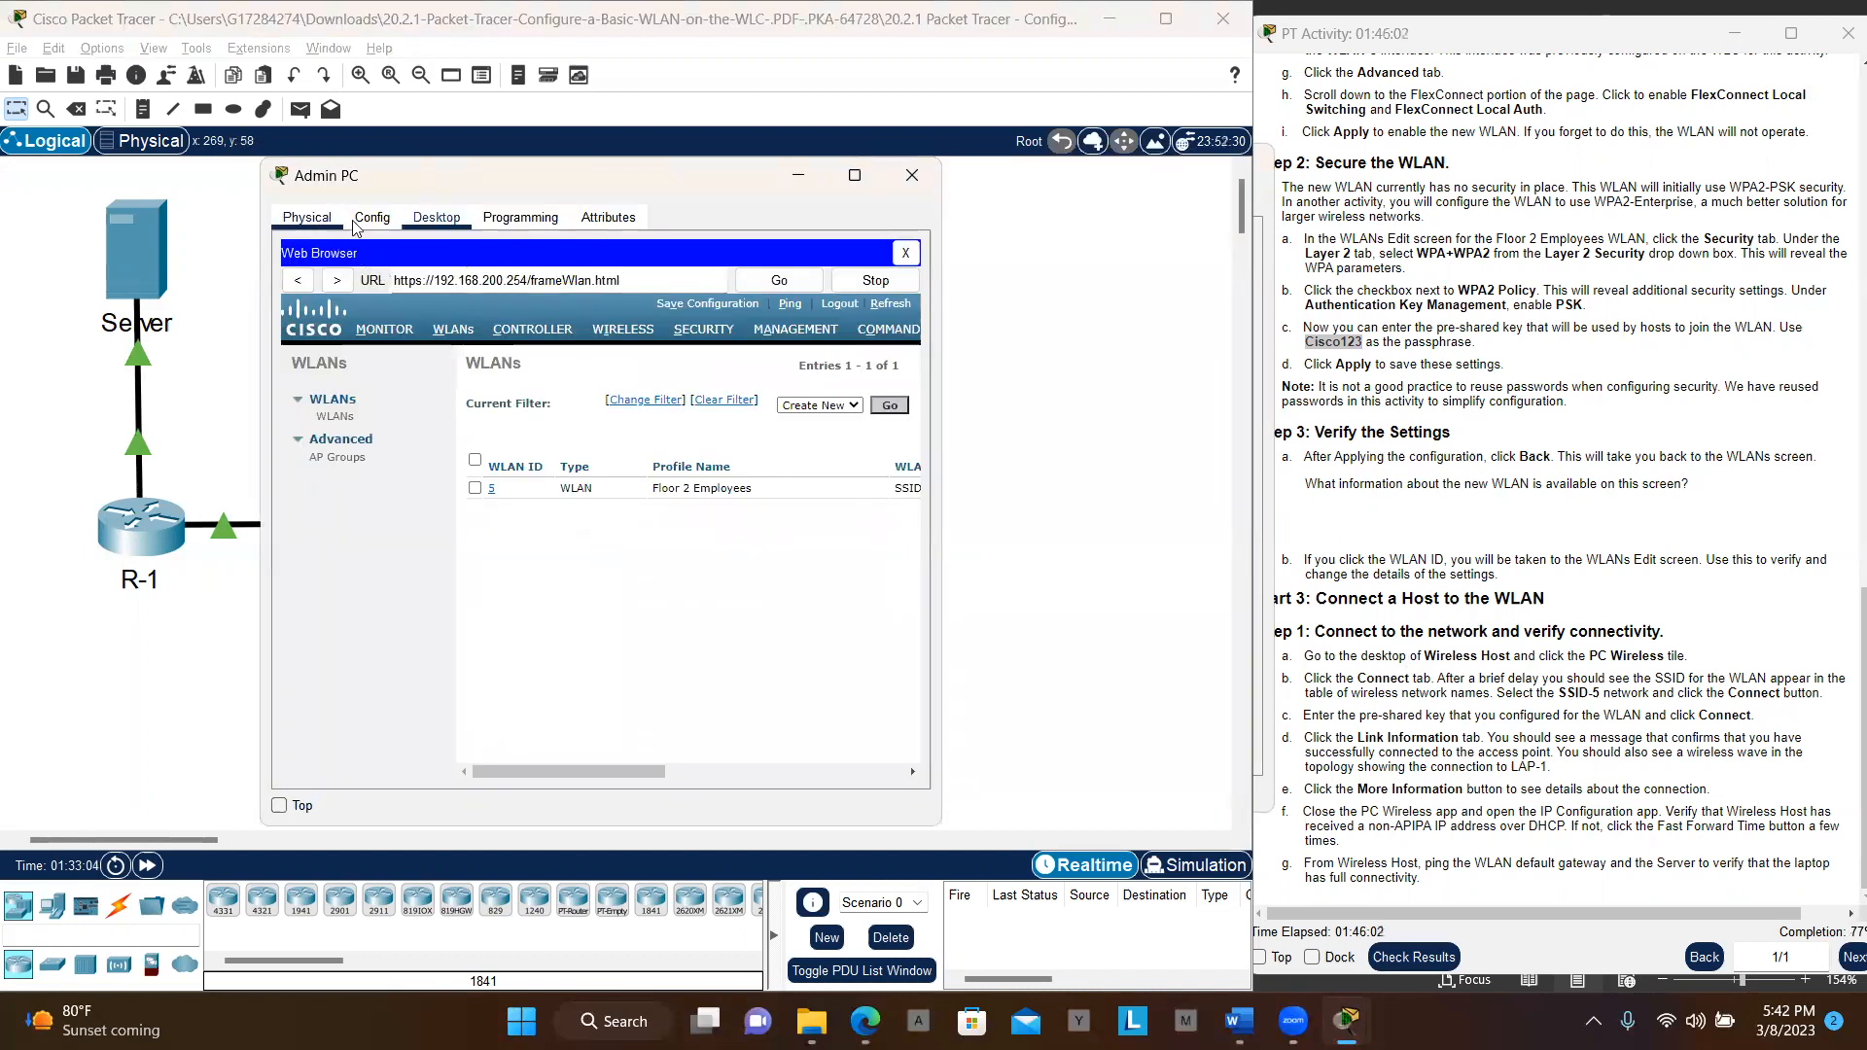
# Close Admin PC's web browser and copy its IPv4 address 192.168.200.200 from IP Configuration
pyautogui.click(437, 220)
pyautogui.click(911, 254)
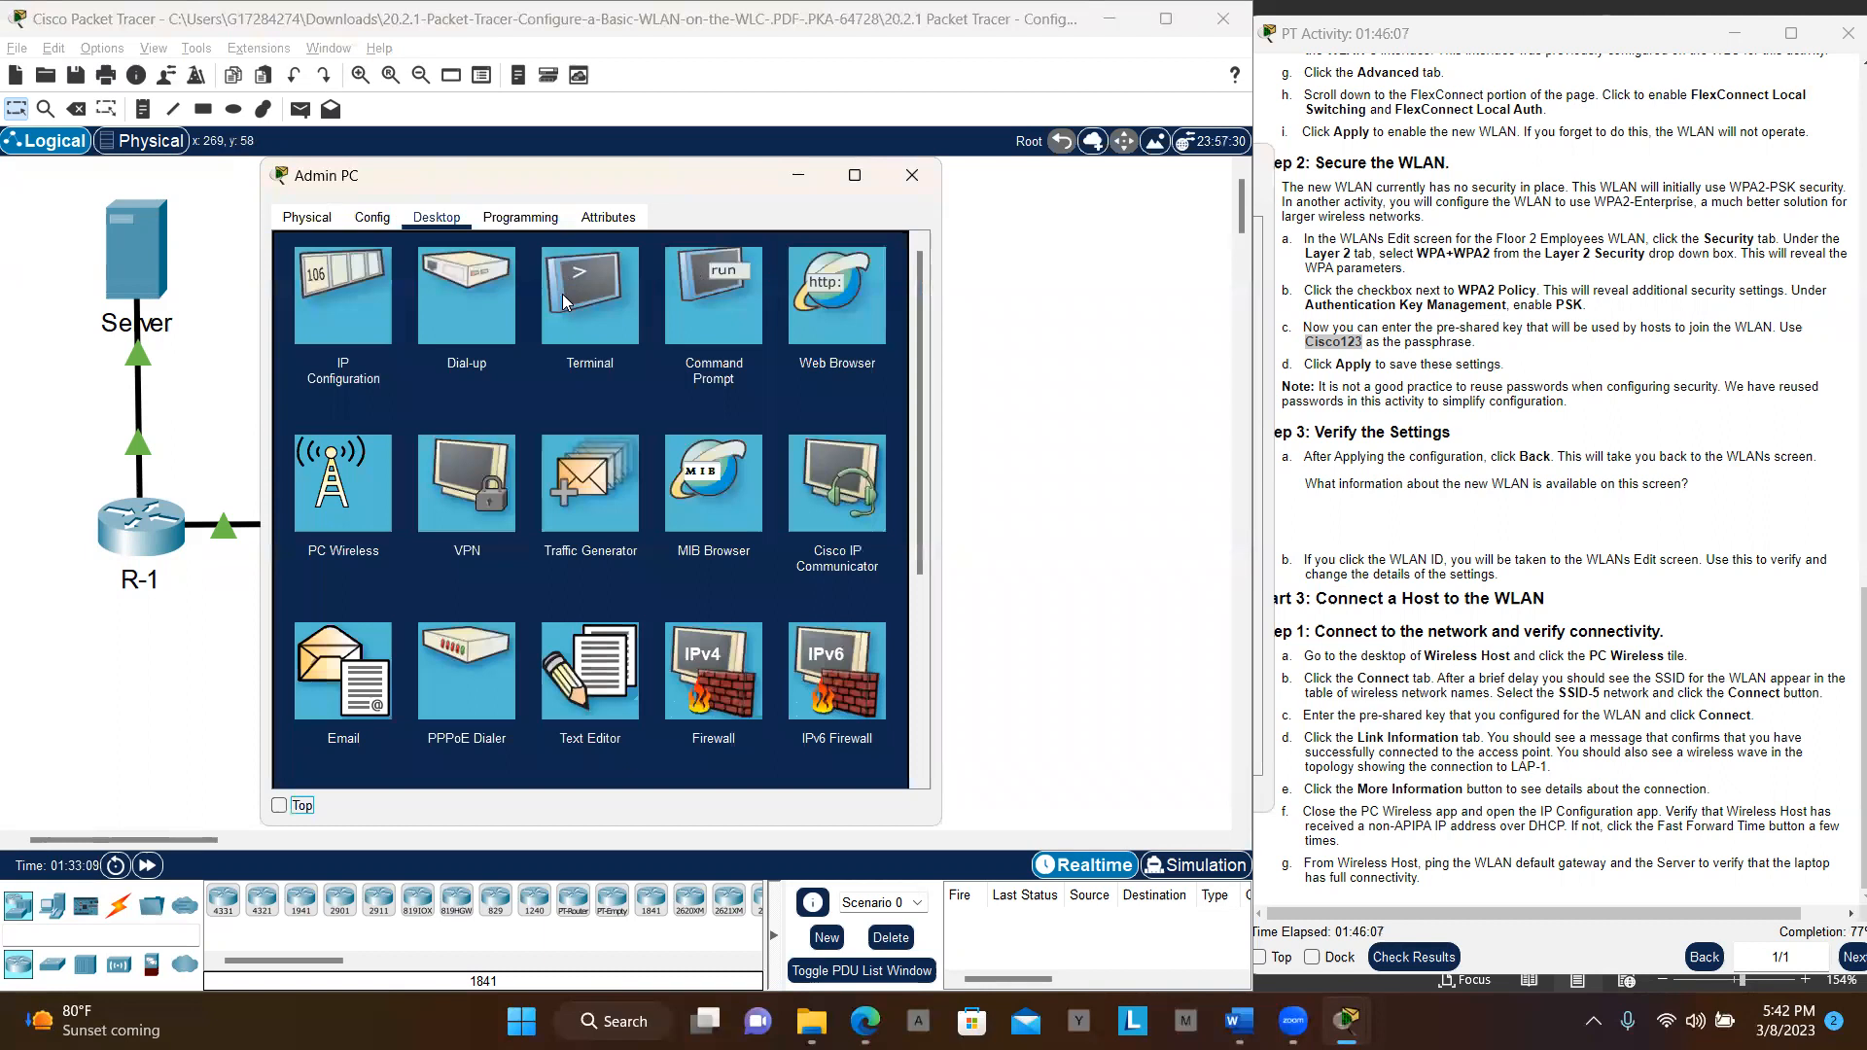
pyautogui.click(336, 297)
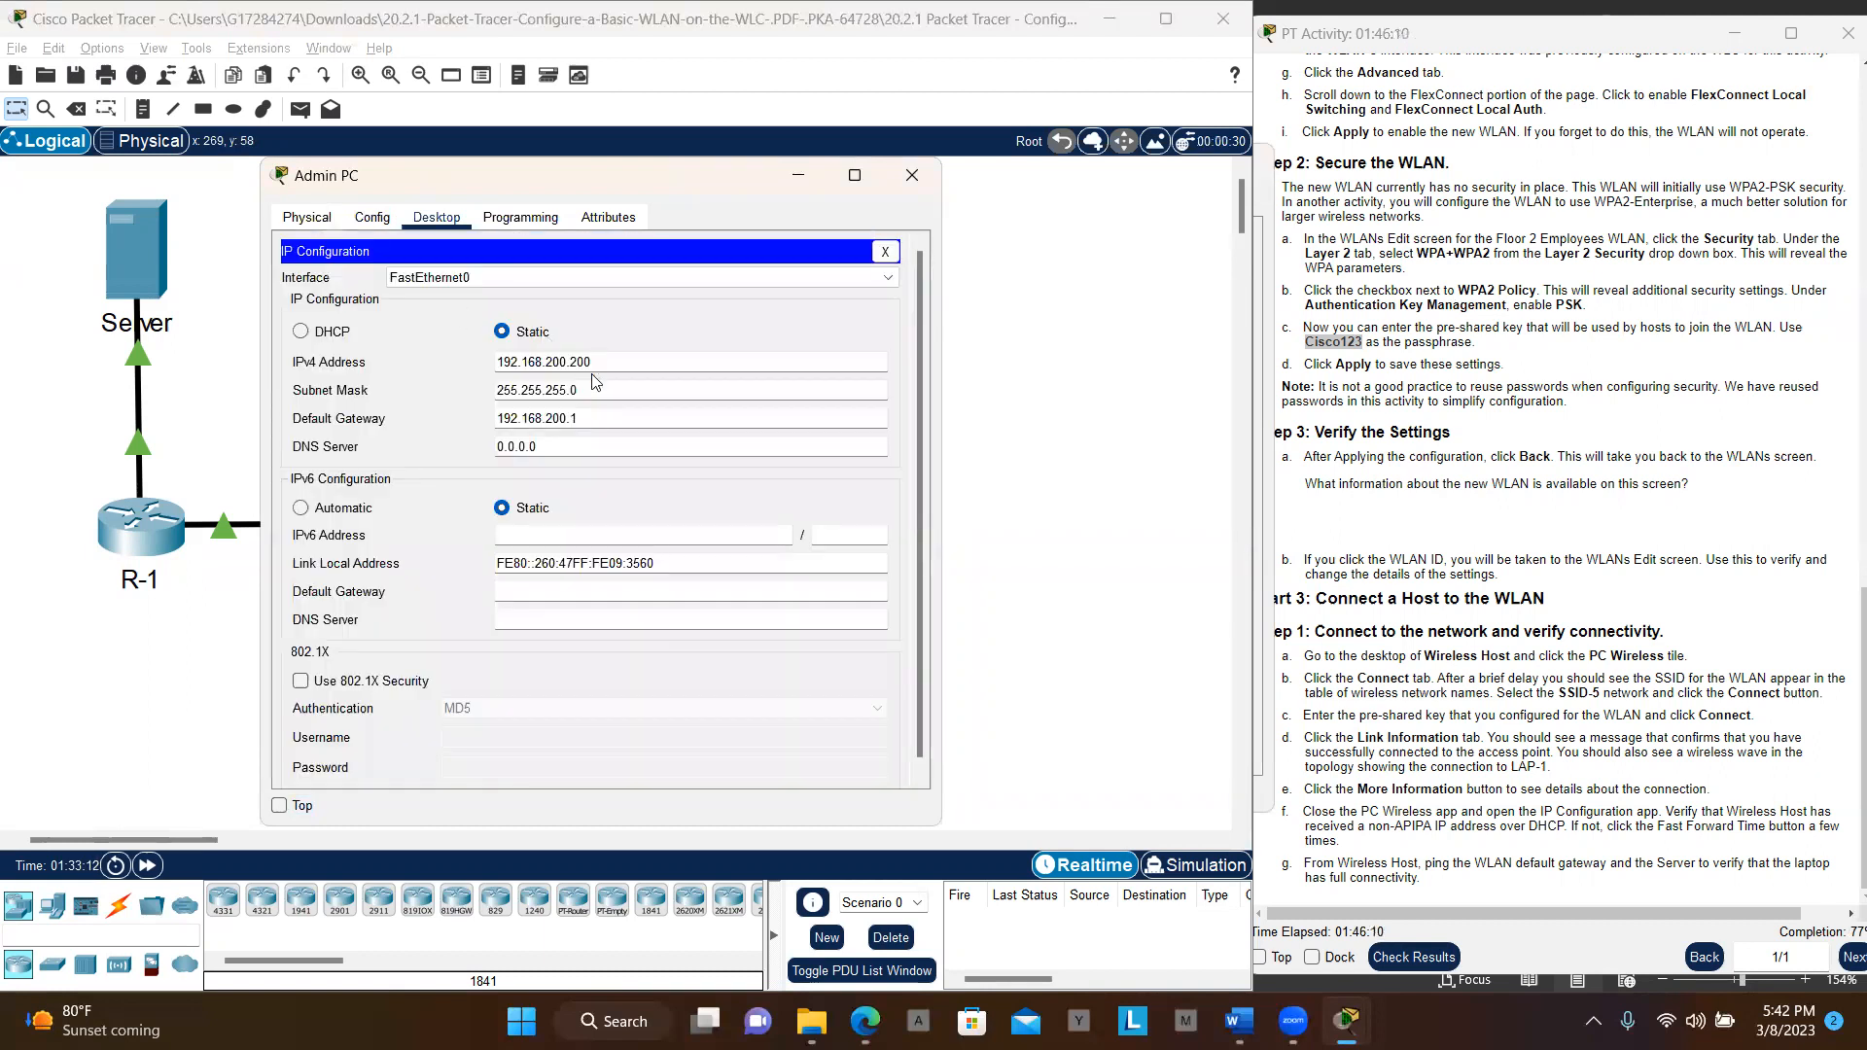
pyautogui.moveTo(597, 360); pyautogui.dragTo(483, 365)
pyautogui.hotkey('ctrl', 'c')
# Open Wireless Host and close its PC Wireless utility to show the Desktop apps
pyautogui.click(978, 430)
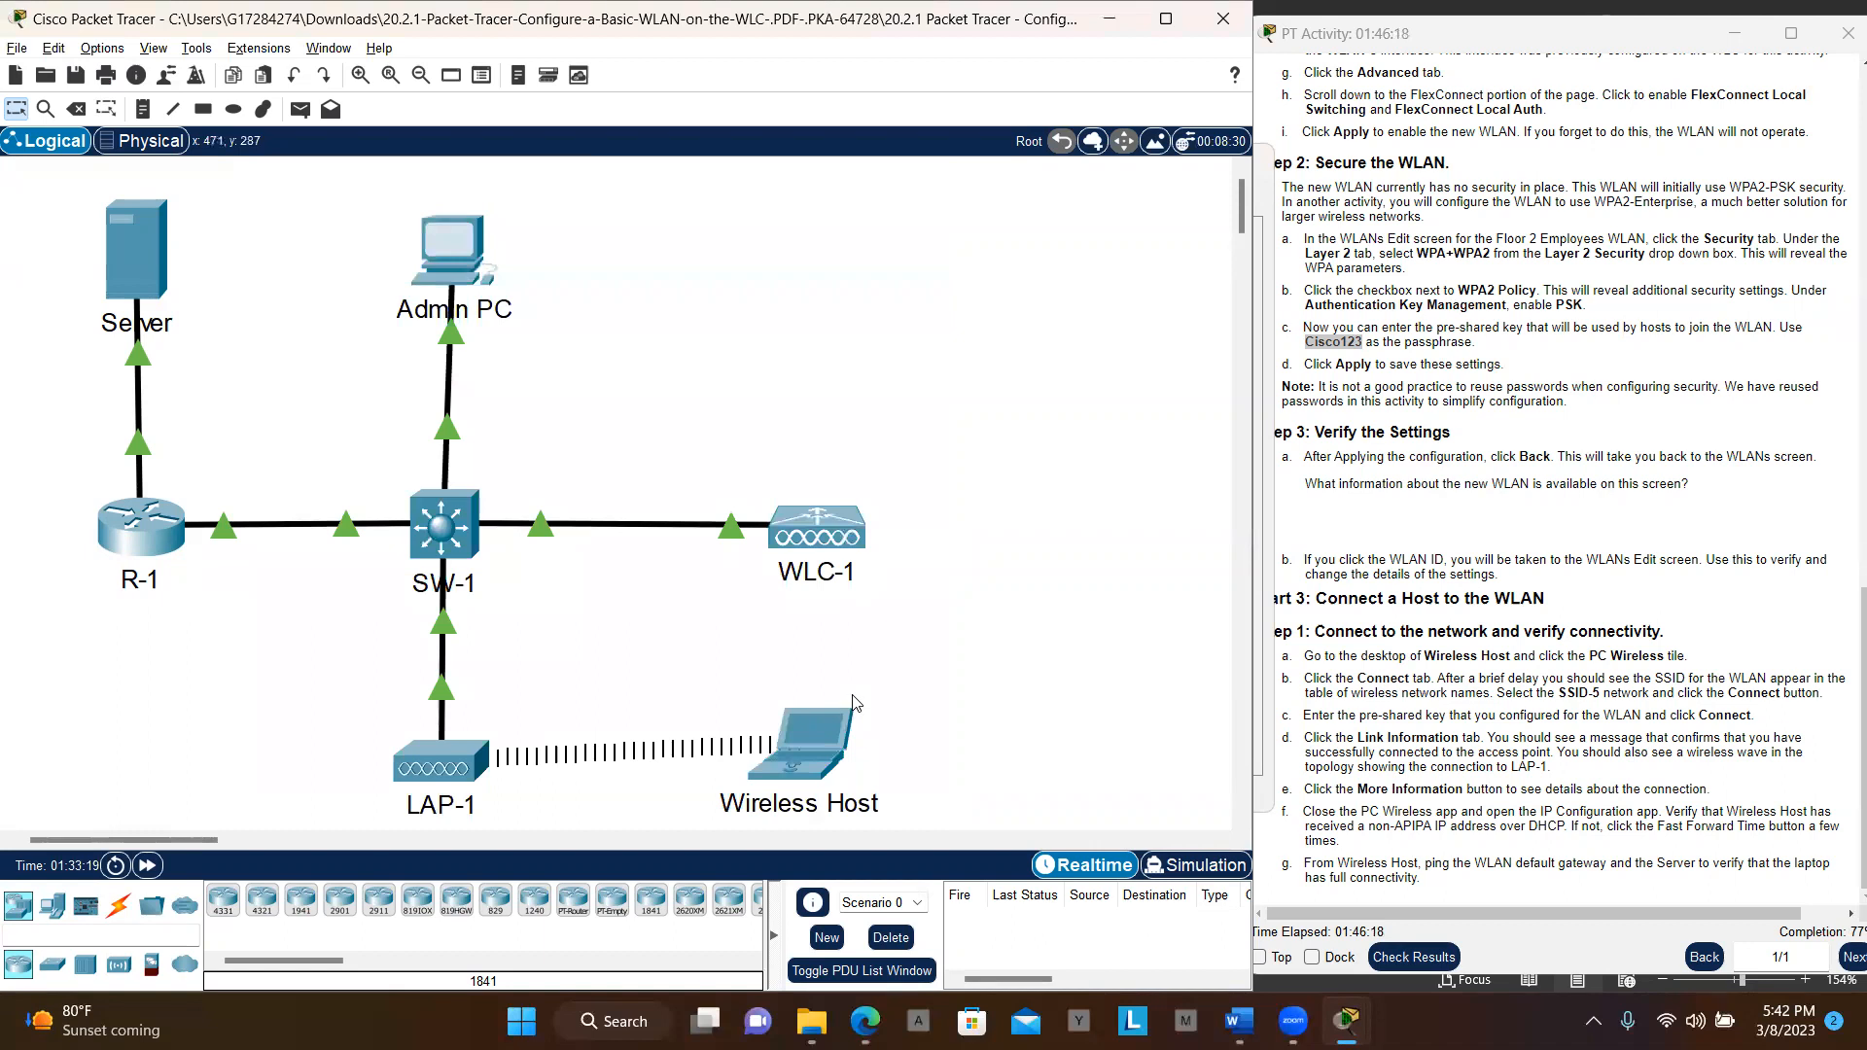
pyautogui.click(811, 726)
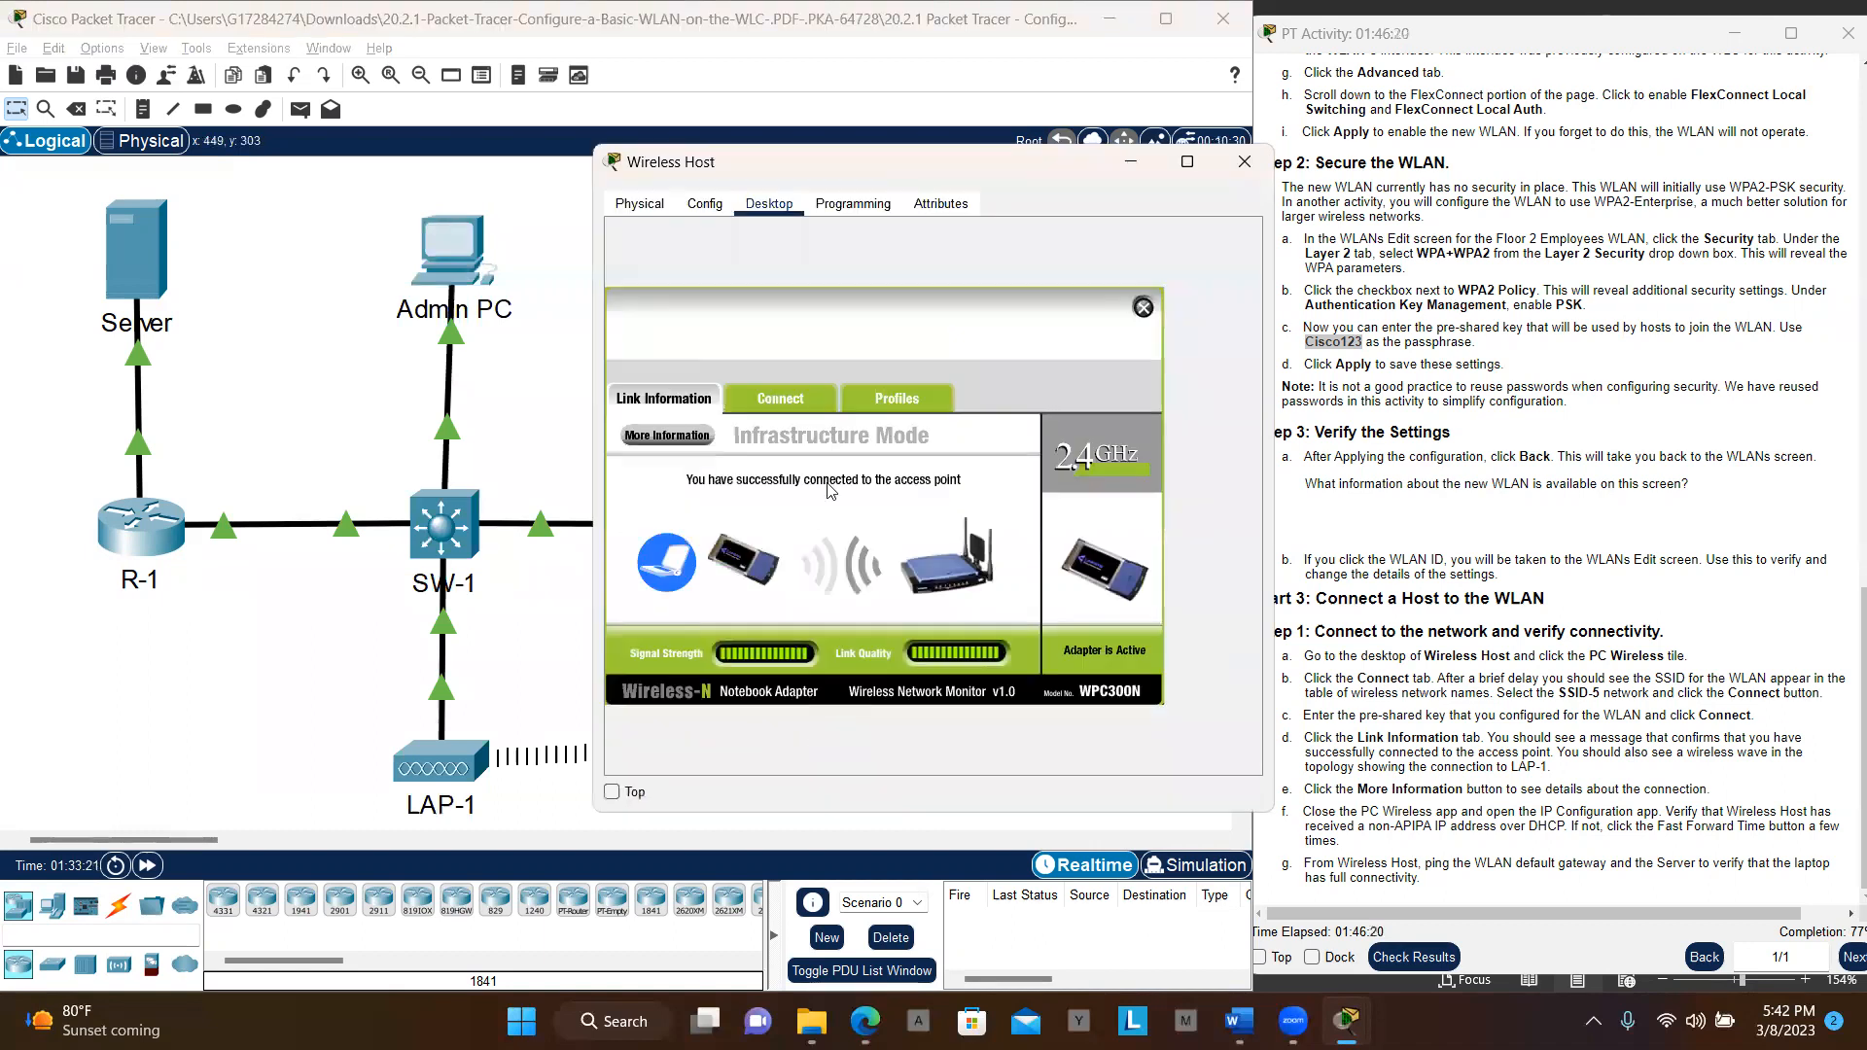
pyautogui.click(1144, 308)
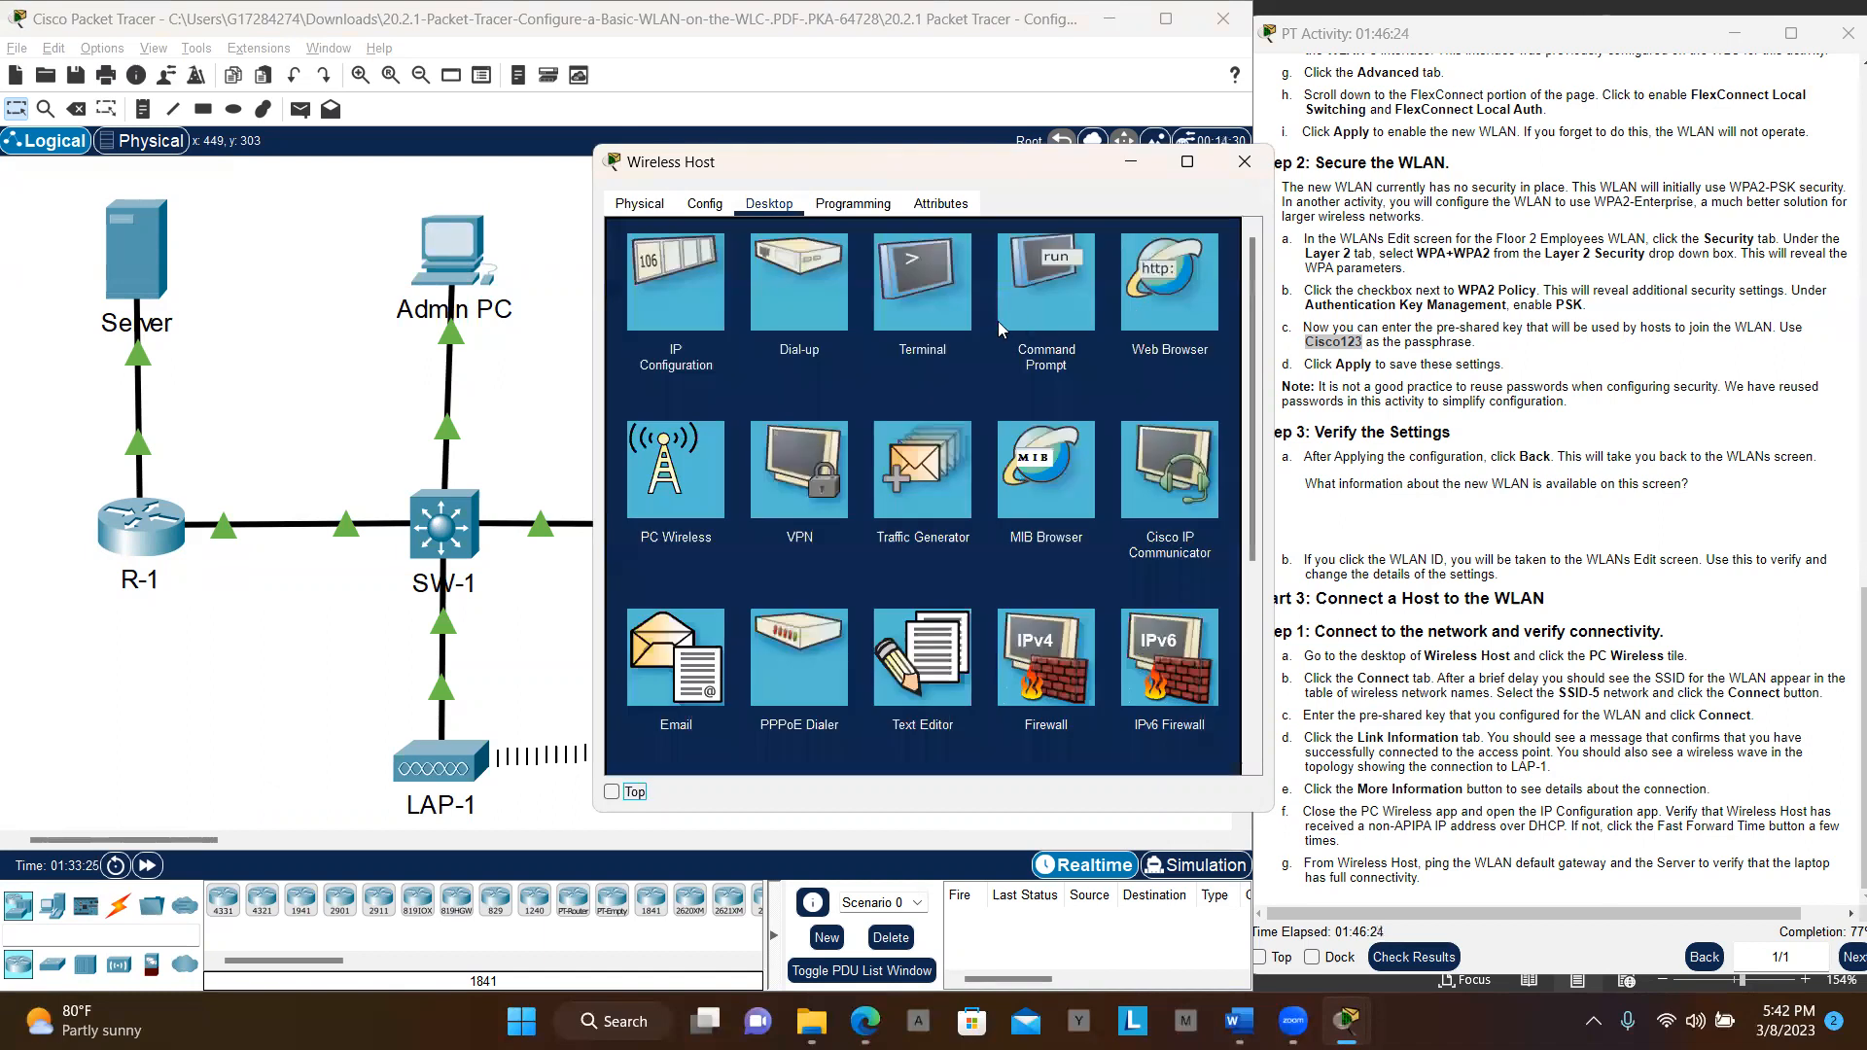
# Ping the pasted Admin PC address 192.168.200.200 from Wireless Host's command prompt, getting 3 of 4 replies
pyautogui.click(1053, 301)
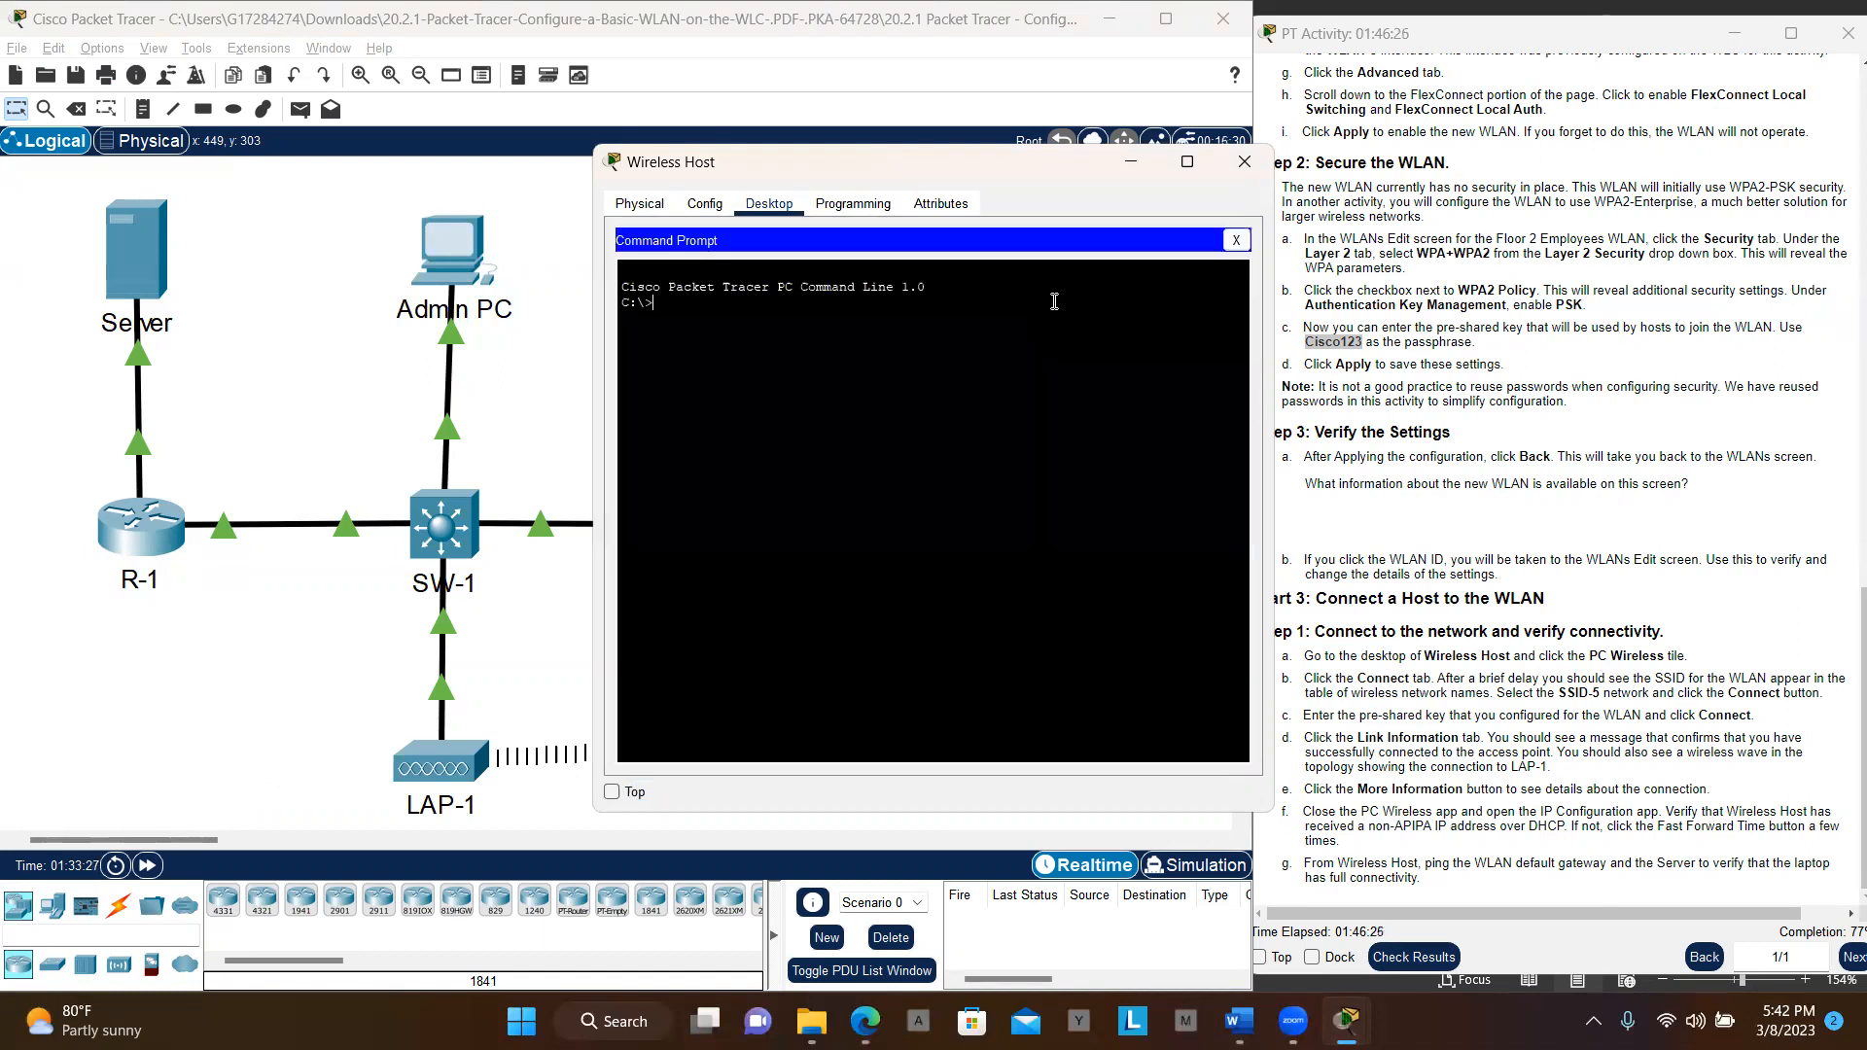
pyautogui.press('Return')
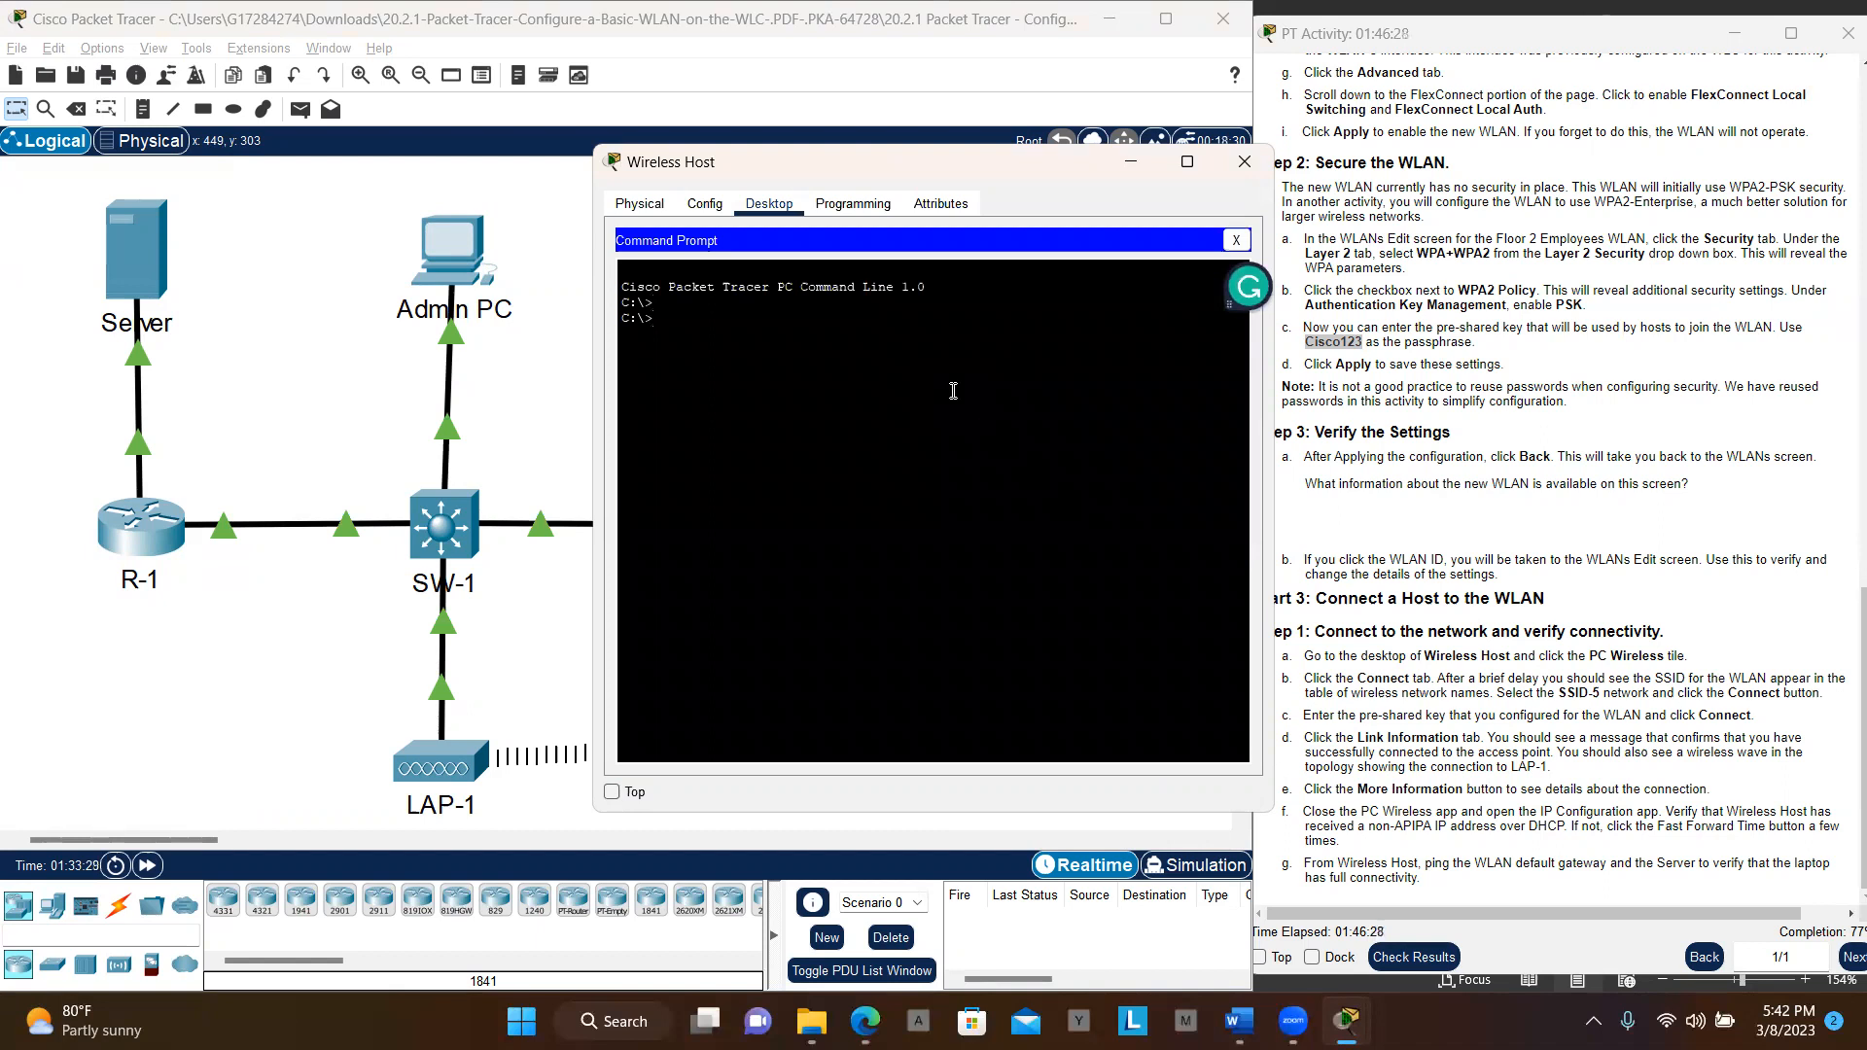
pyautogui.press('Return')
pyautogui.press('Return')
pyautogui.press('Return')
pyautogui.press('Return')
pyautogui.press('Return')
pyautogui.write('ping')
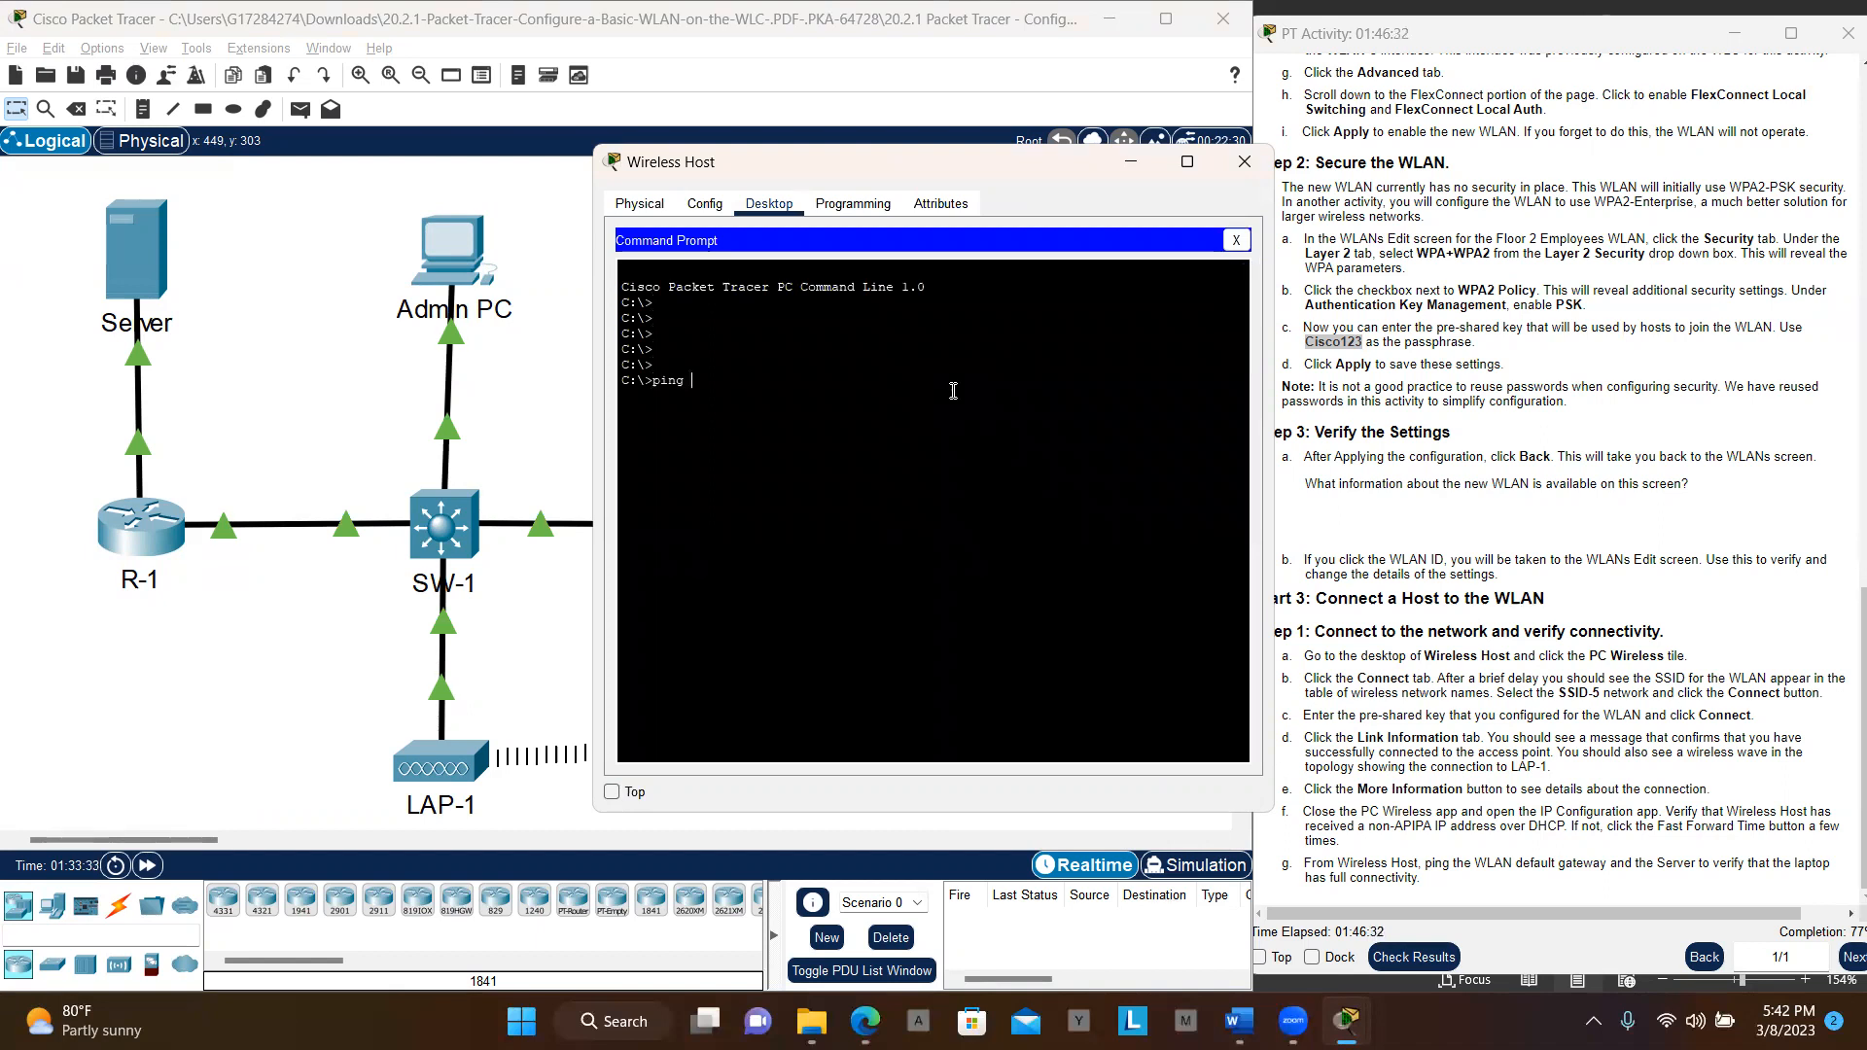
pyautogui.rightClick(902, 391)
pyautogui.click(953, 429)
pyautogui.press('Return')
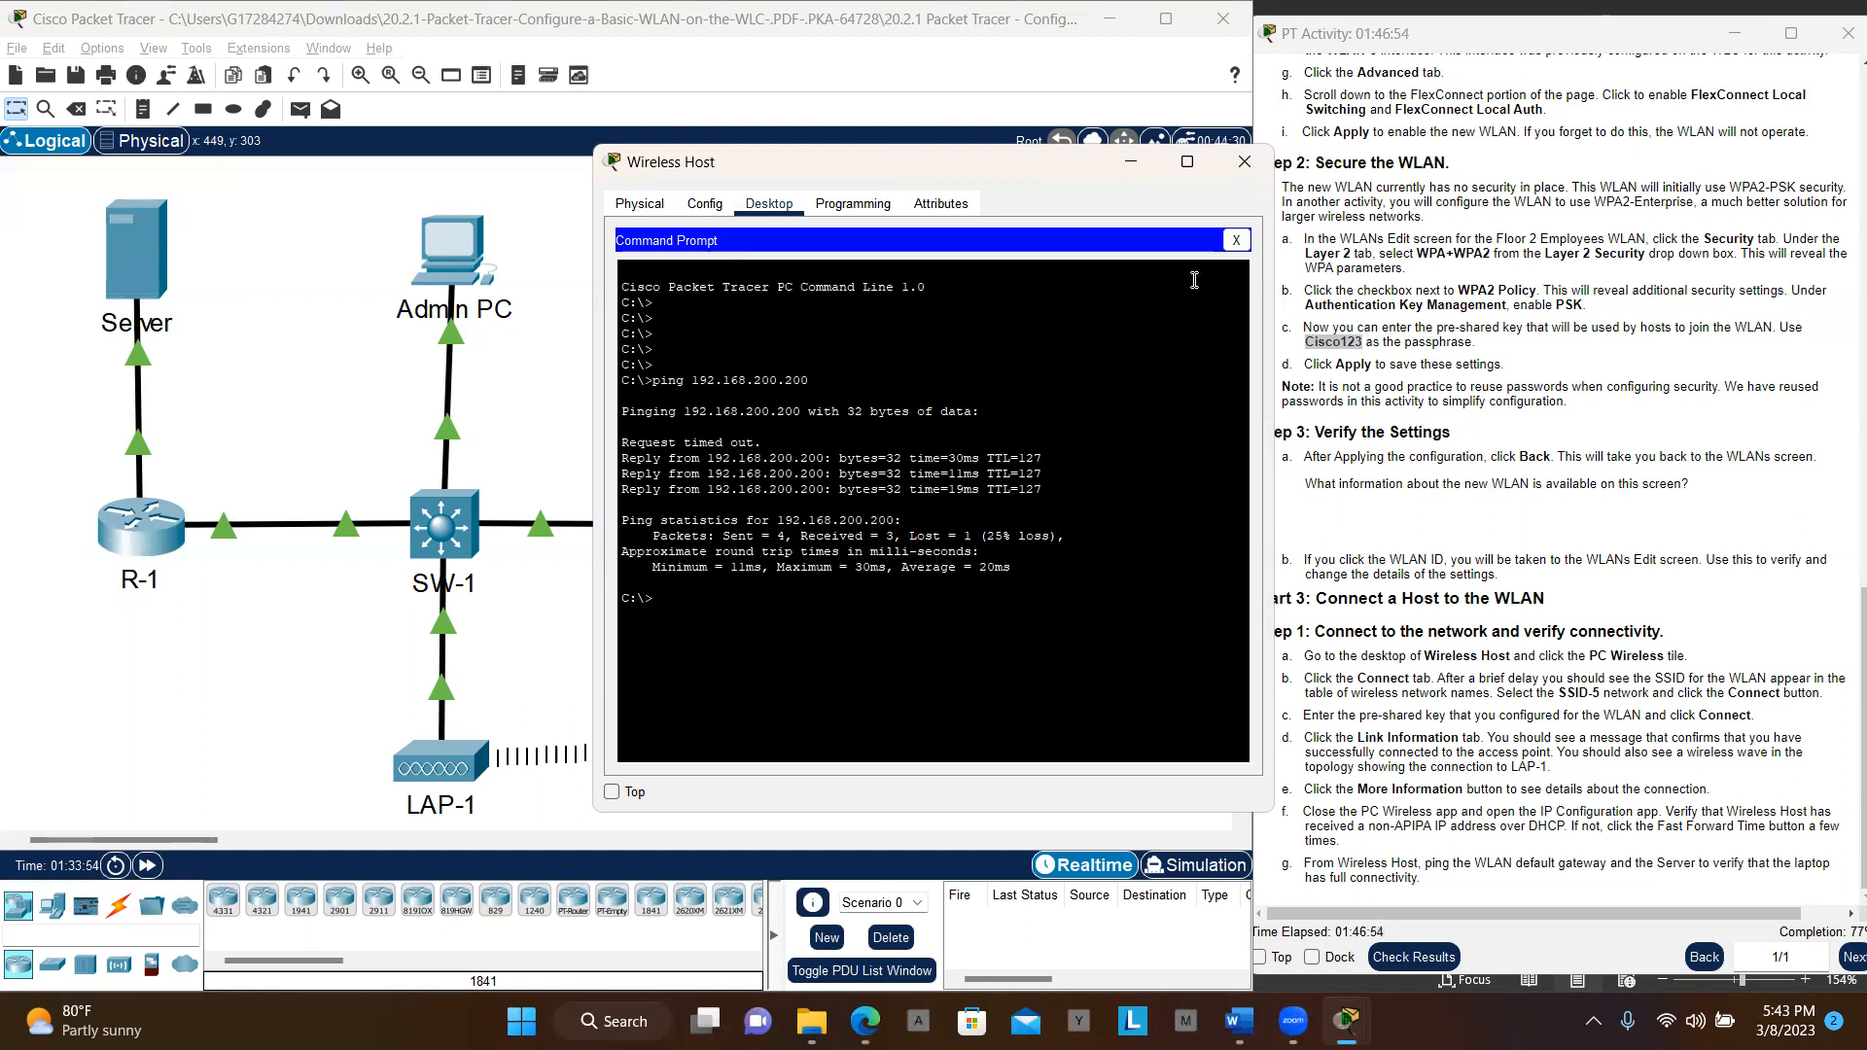
# Maximize Wireless Host and rerun the ping to 192.168.200.200, now receiving all 4 replies
pyautogui.click(1187, 163)
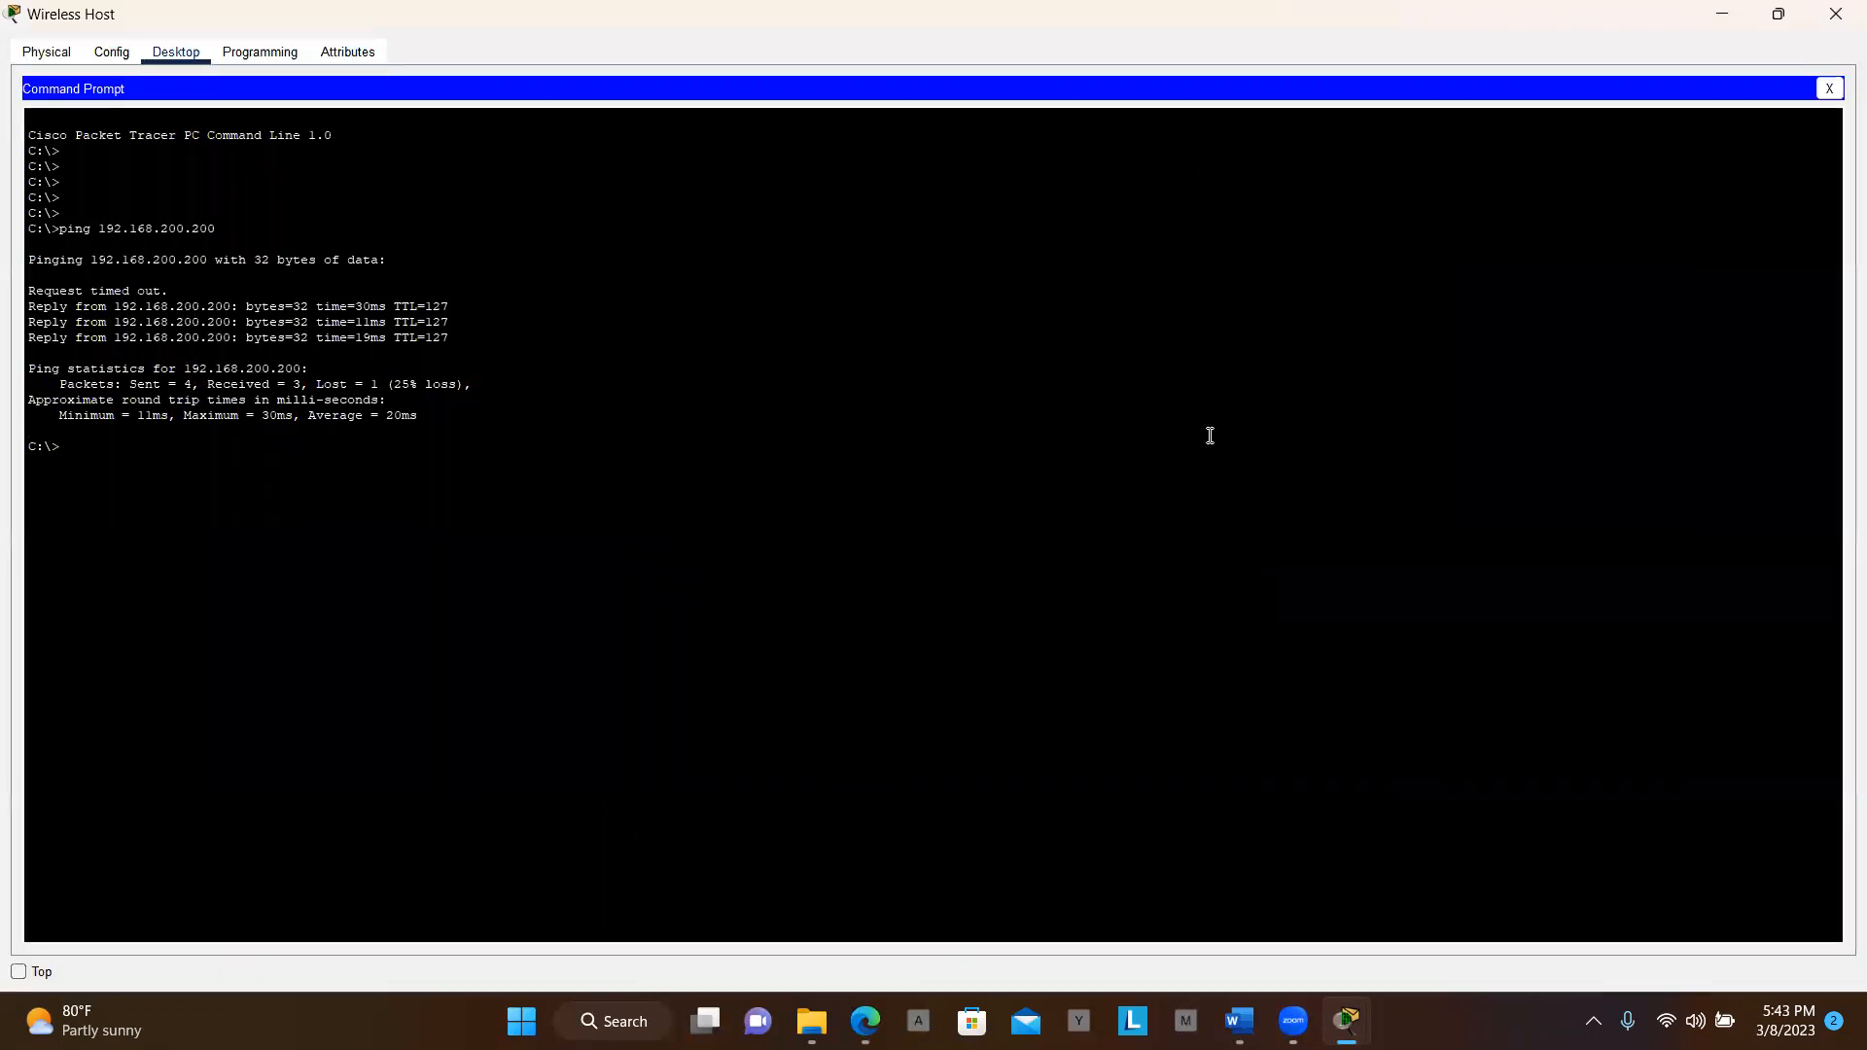
pyautogui.press('Up')
pyautogui.press('Return')
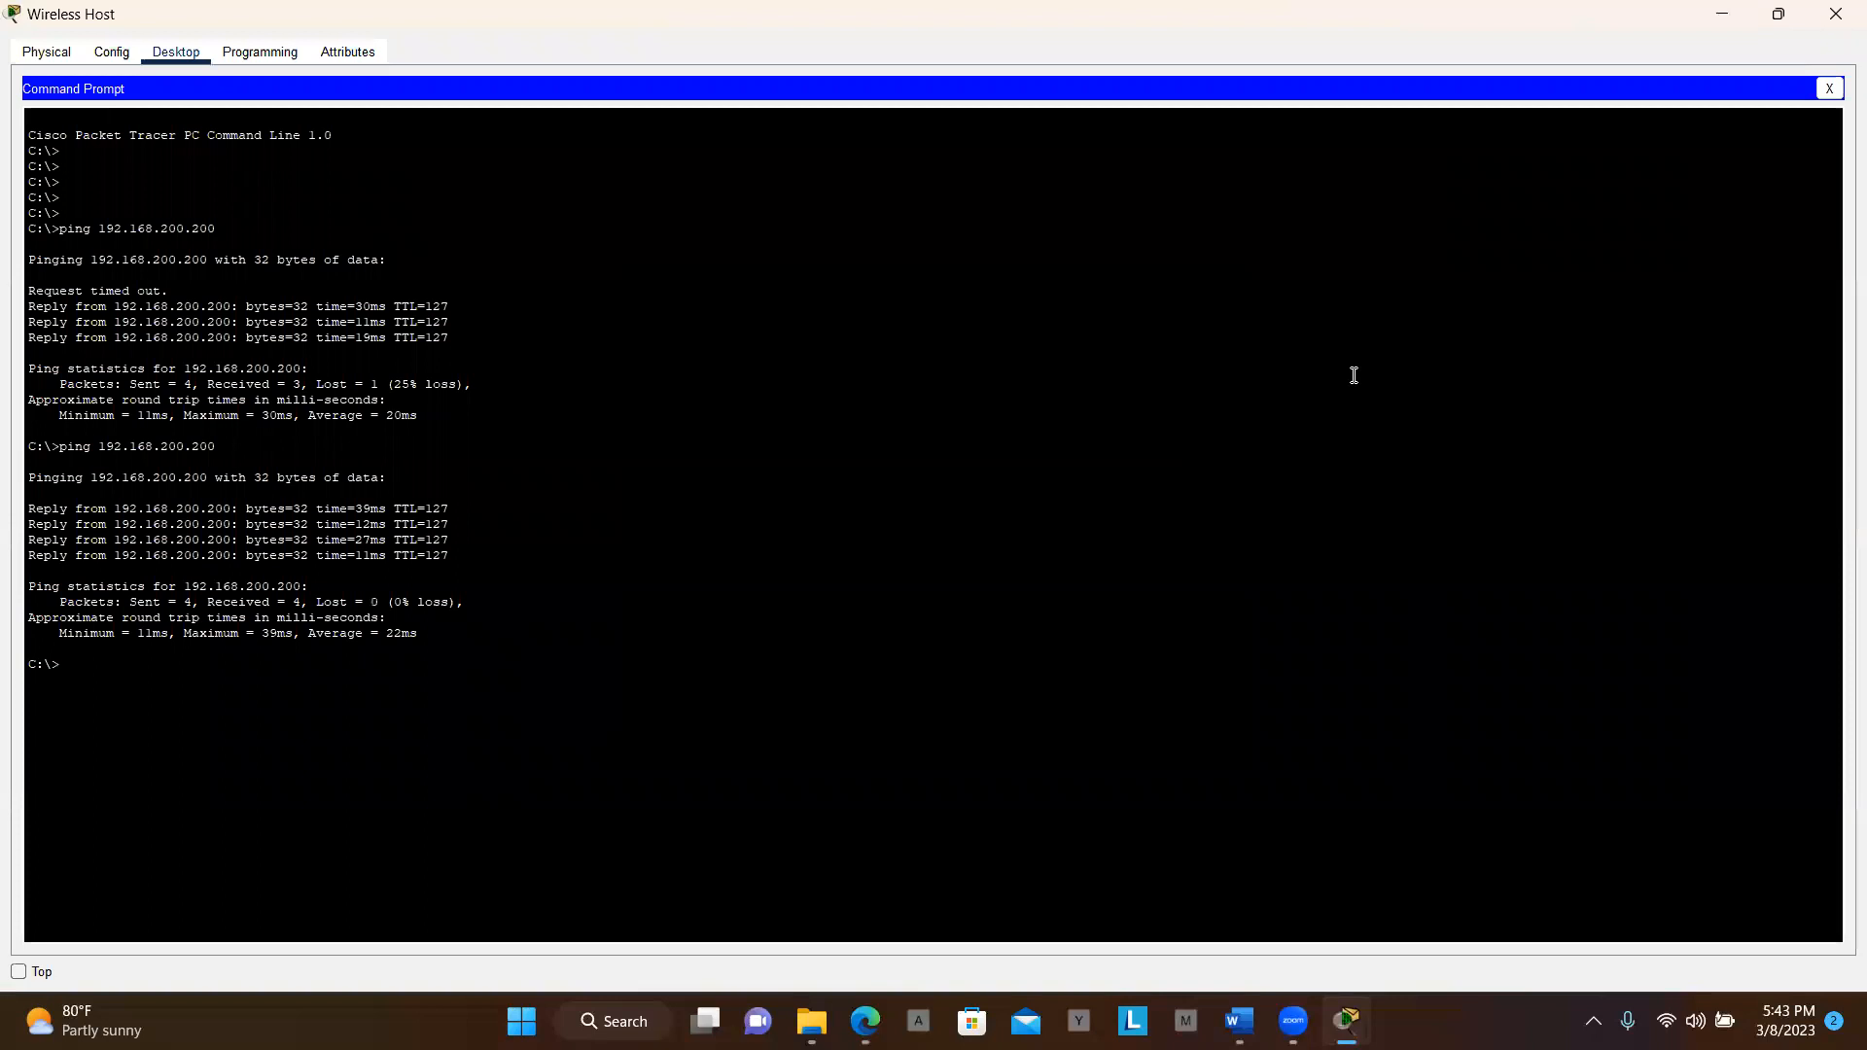
# Restore the Wireless Host window to normal size and move it over the activity instructions
pyautogui.click(1781, 15)
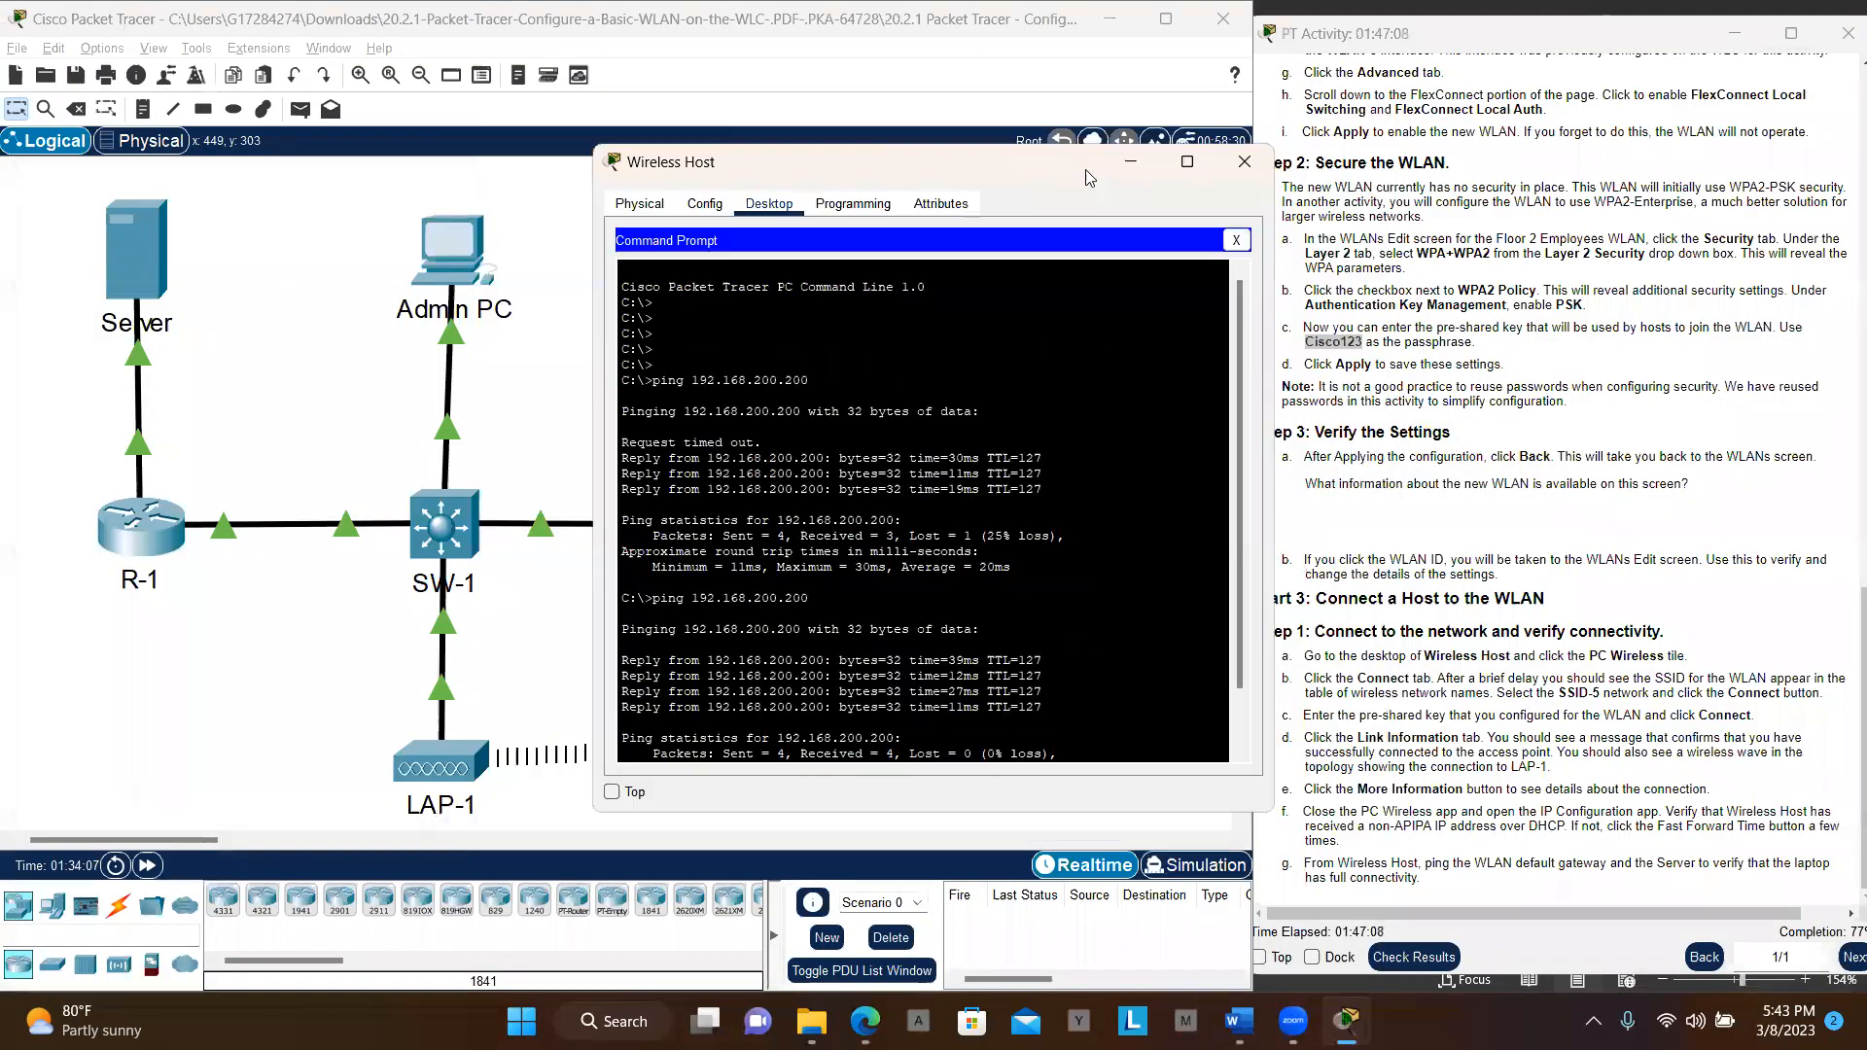
pyautogui.moveTo(1081, 167); pyautogui.dragTo(1175, 336)
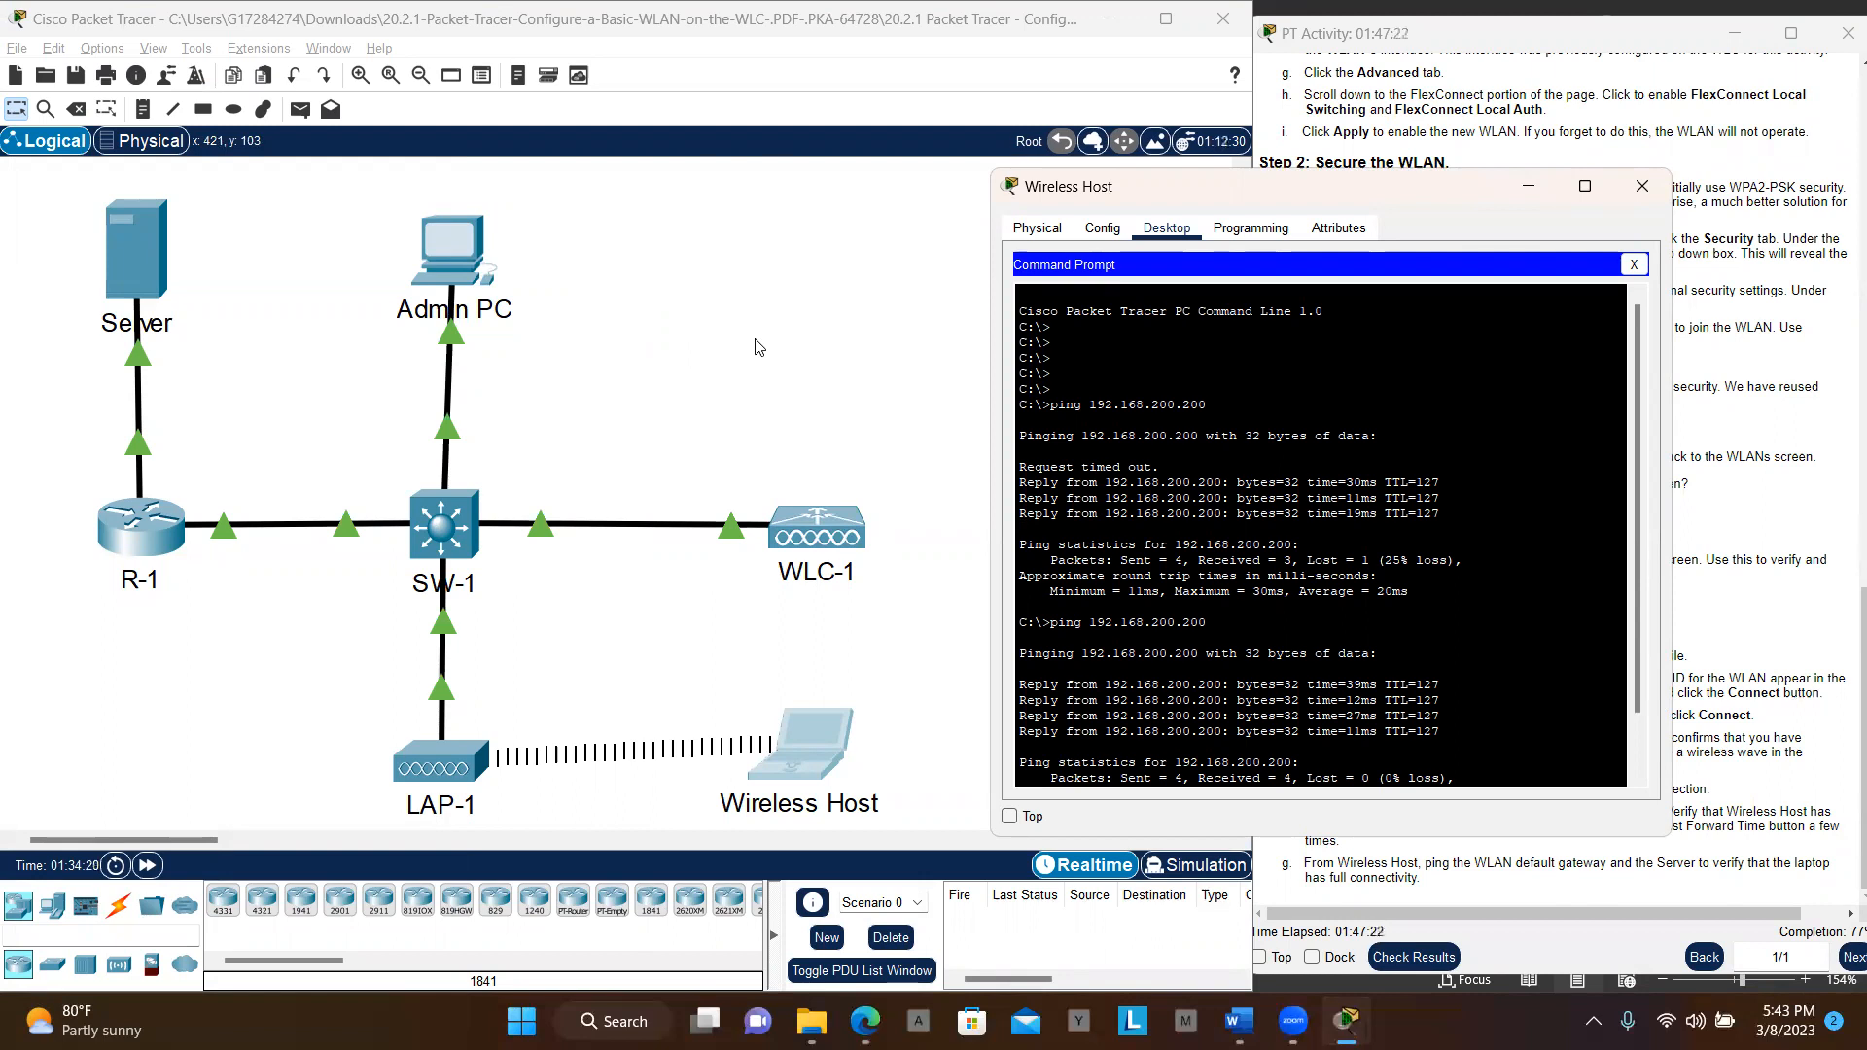
pyautogui.click(1391, 98)
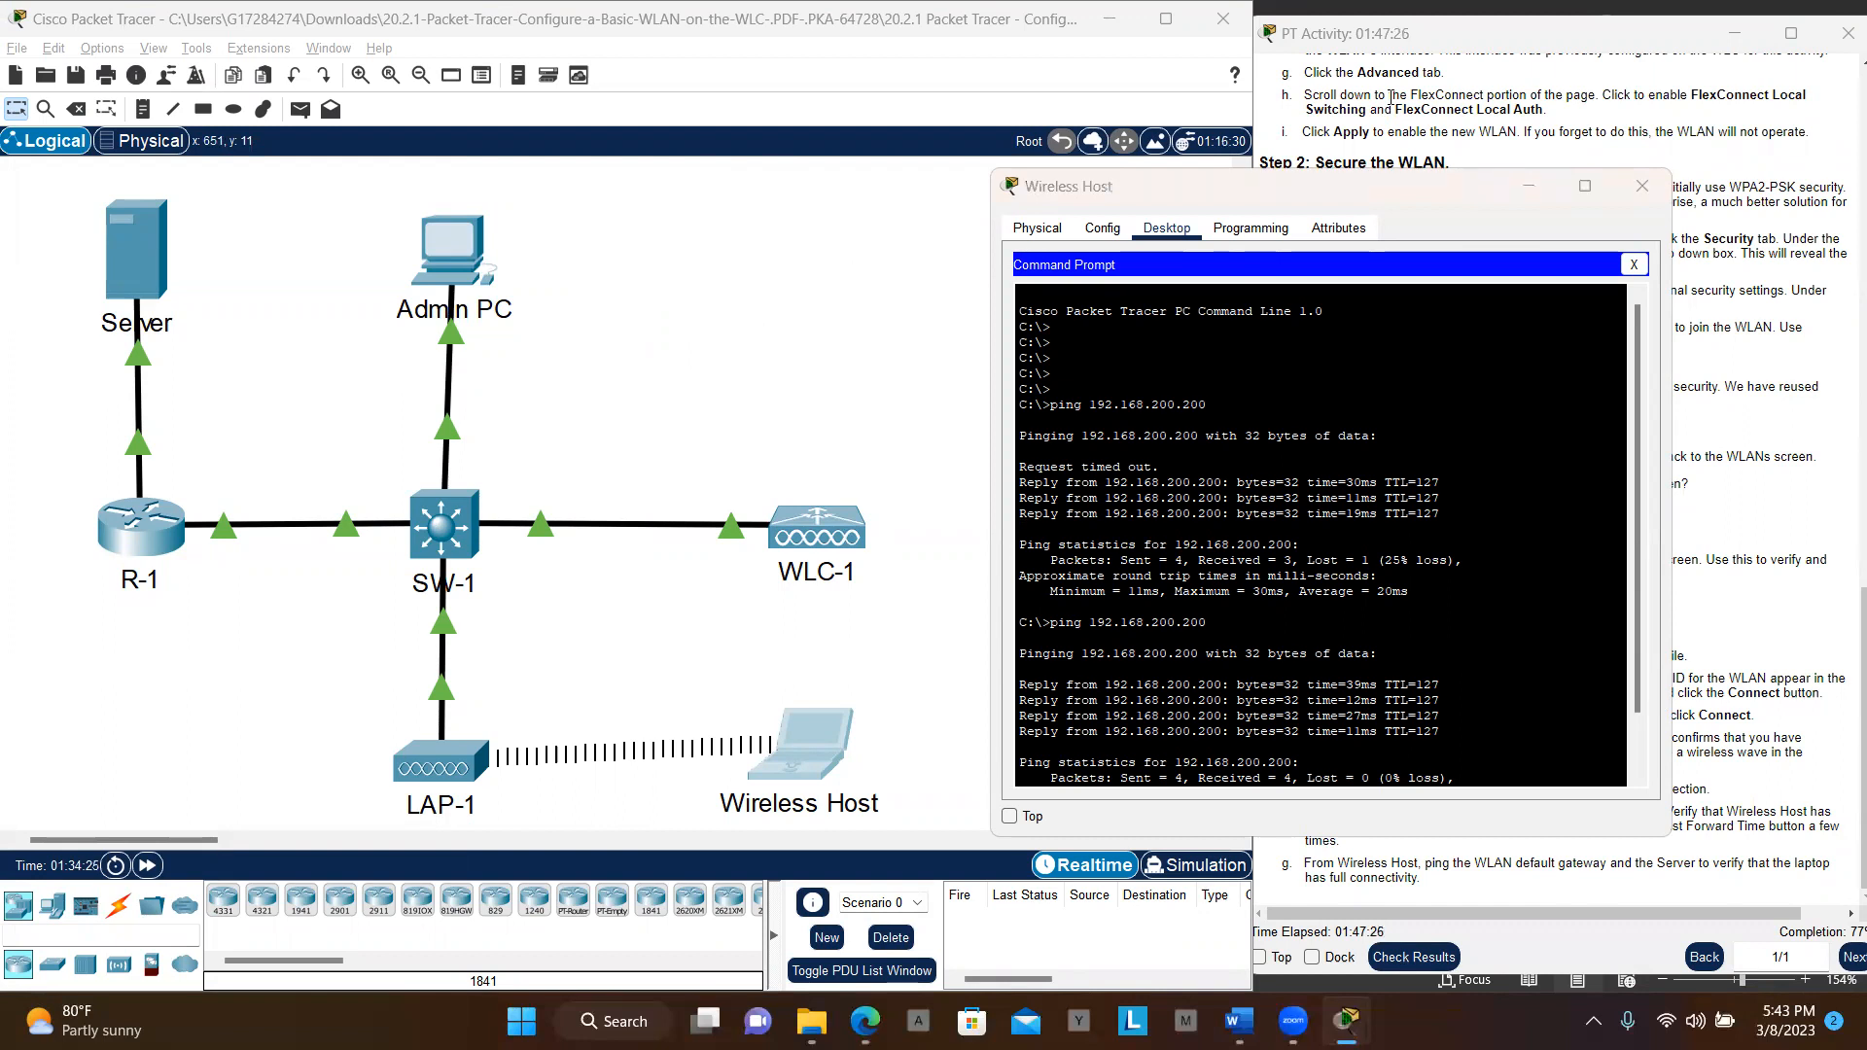